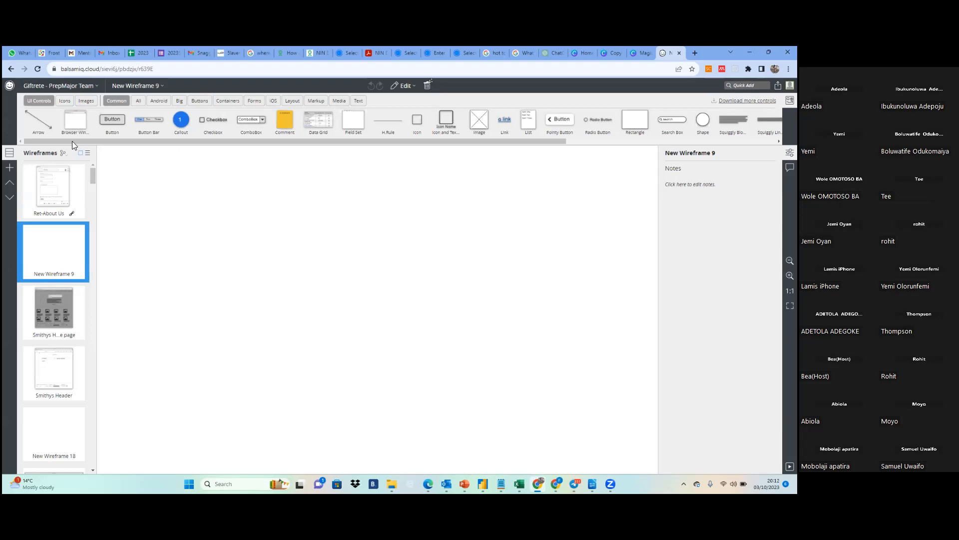
drag(71, 142, 44, 143)
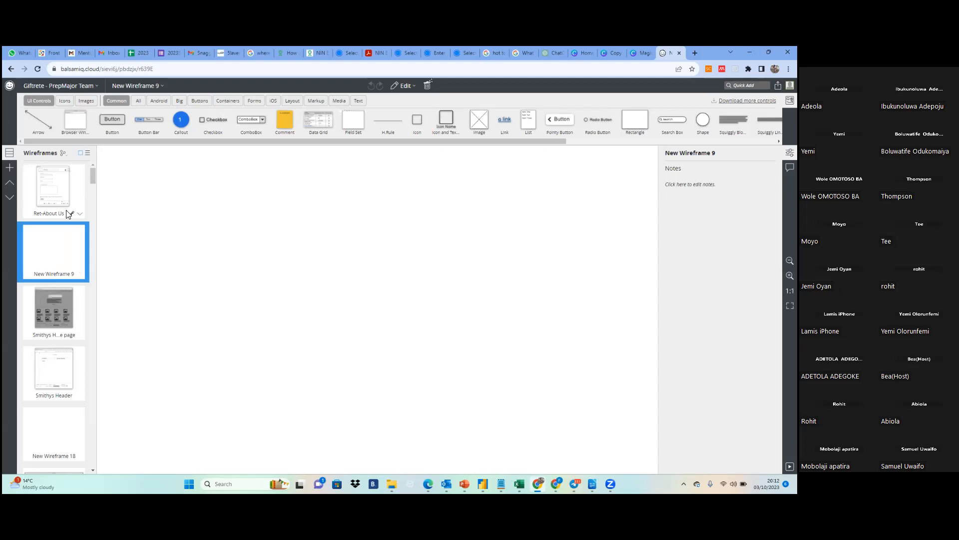
click(40, 83)
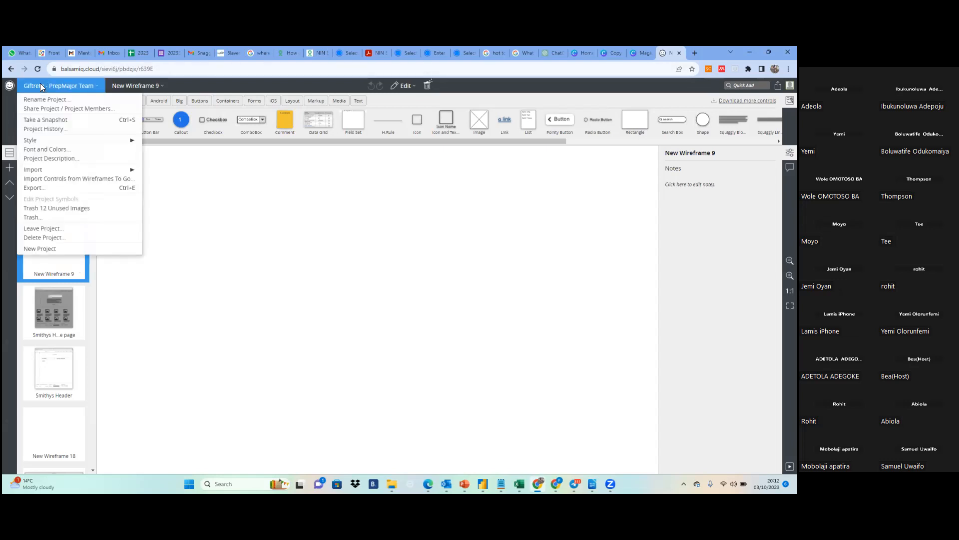
mouse_move(104, 87)
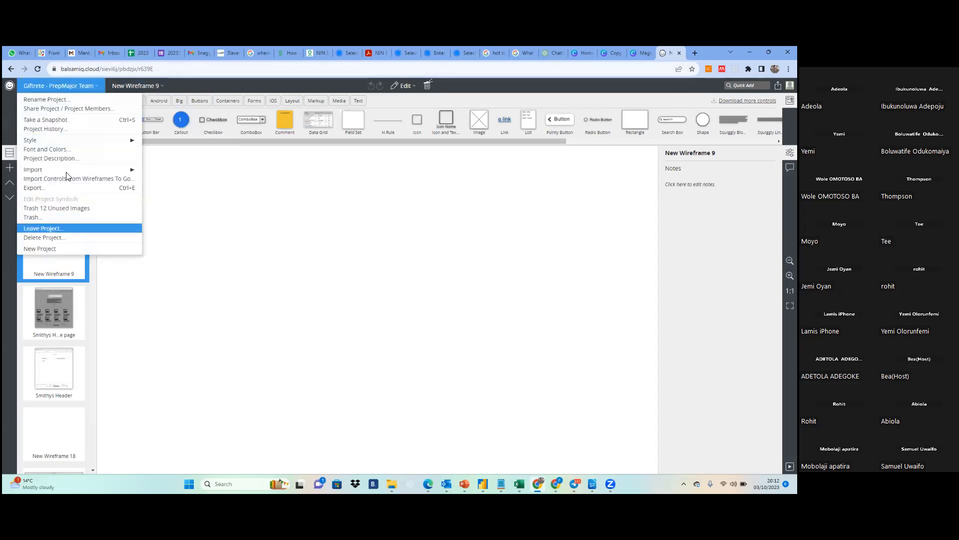
click(10, 86)
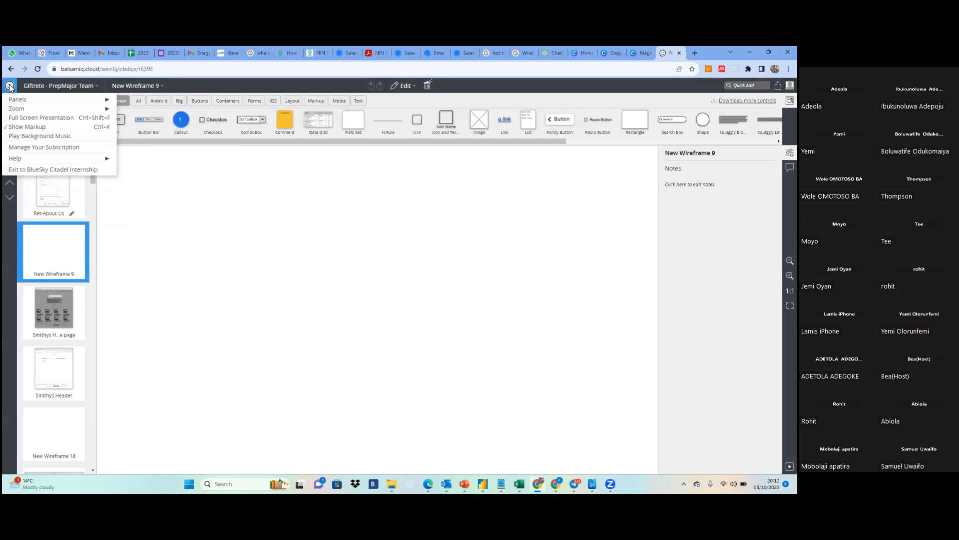
click(32, 87)
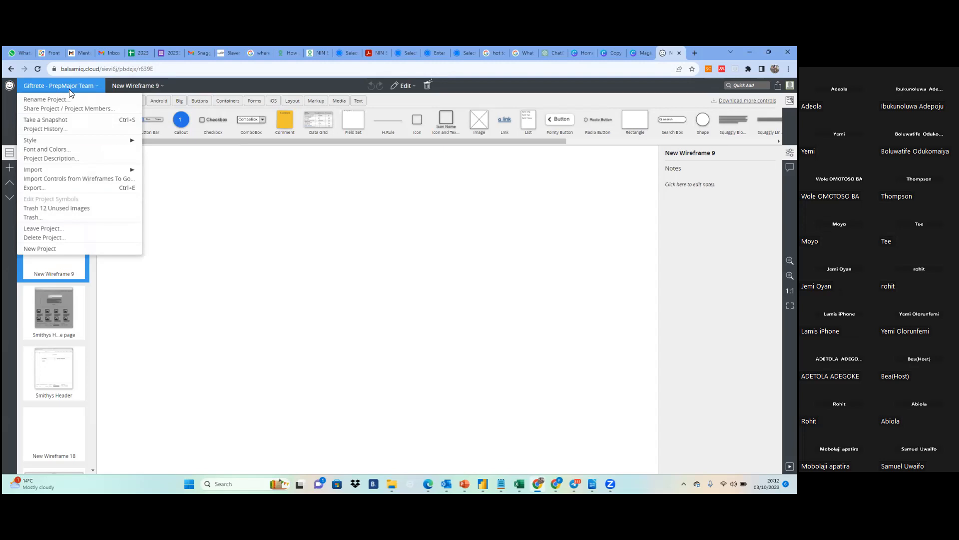
click(62, 230)
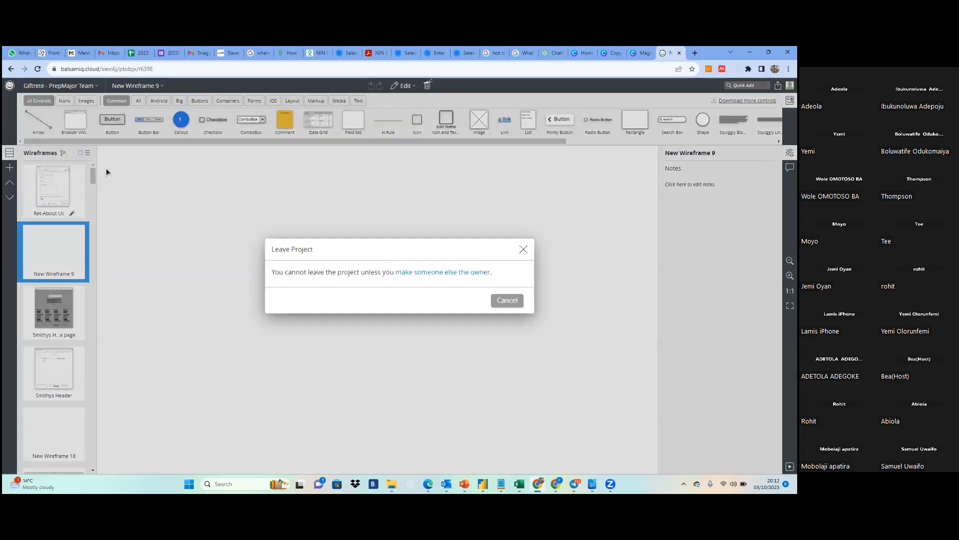
click(524, 250)
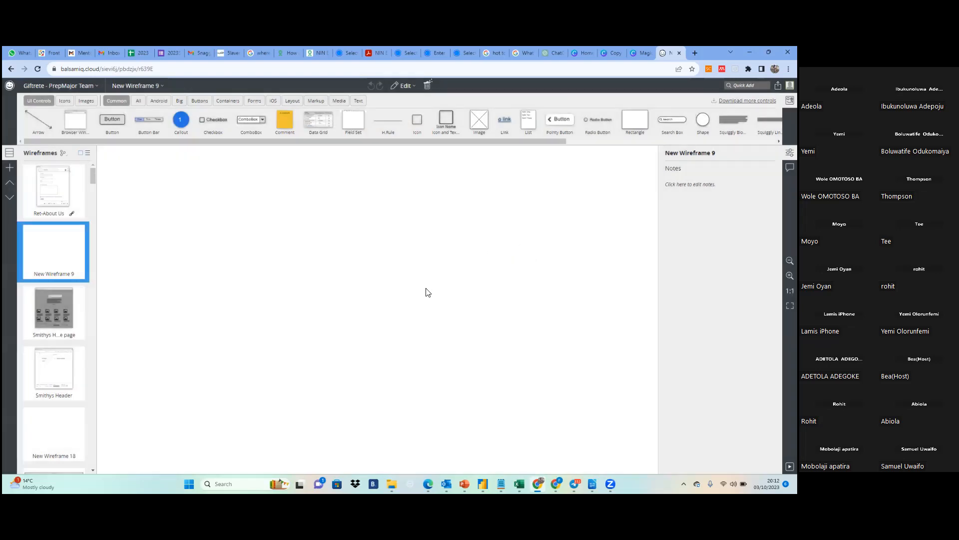
click(36, 89)
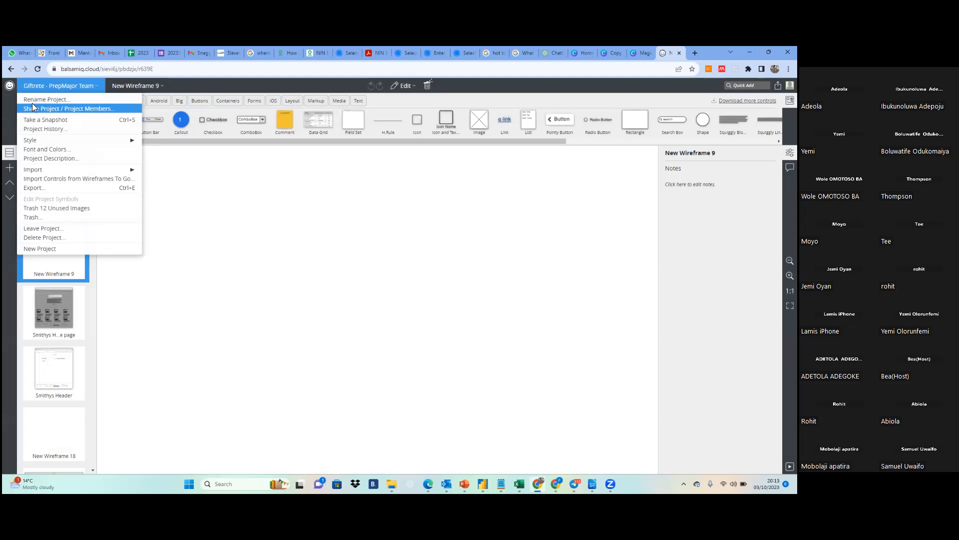
Reopen the Giftrete - PrepMajor Team project from the projects list and add a new blank wireframe to it
click(11, 70)
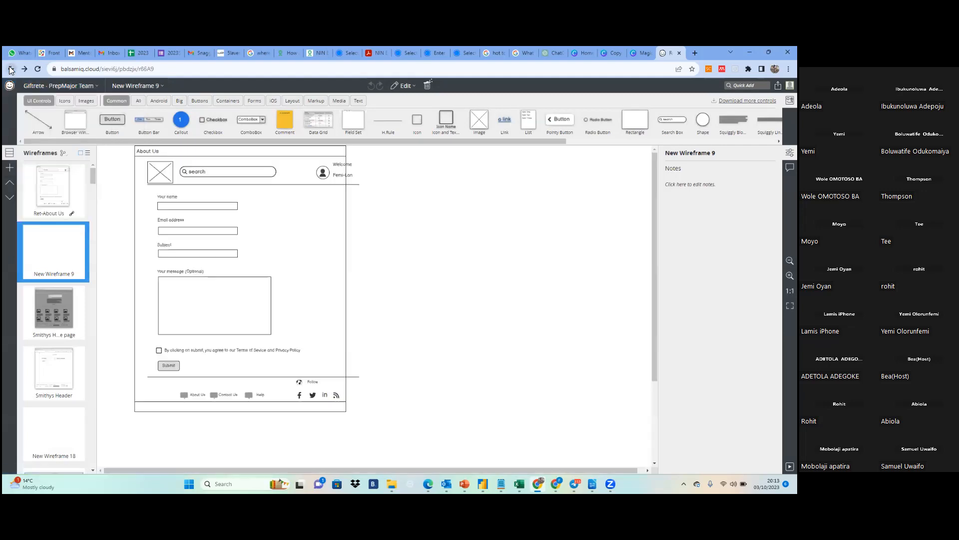
click(10, 70)
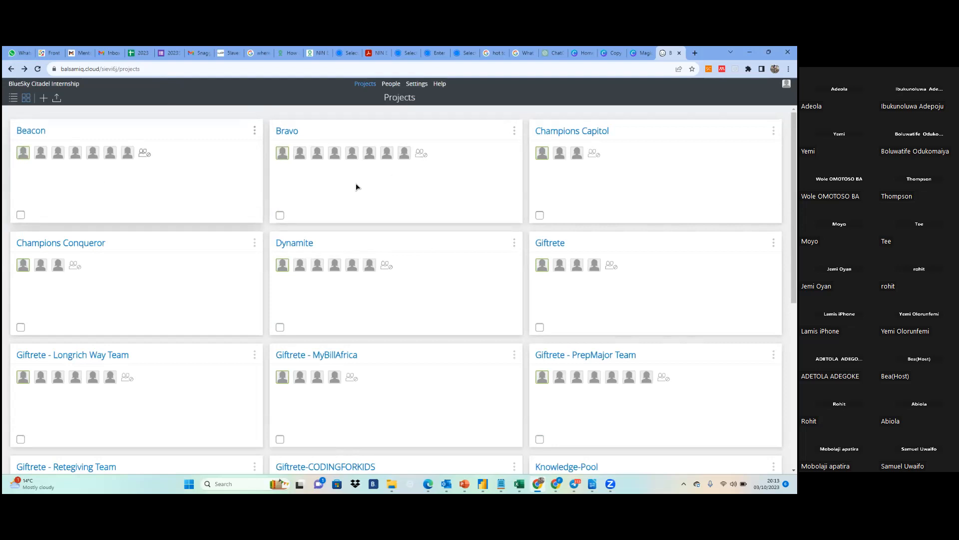
mouse_move(131, 160)
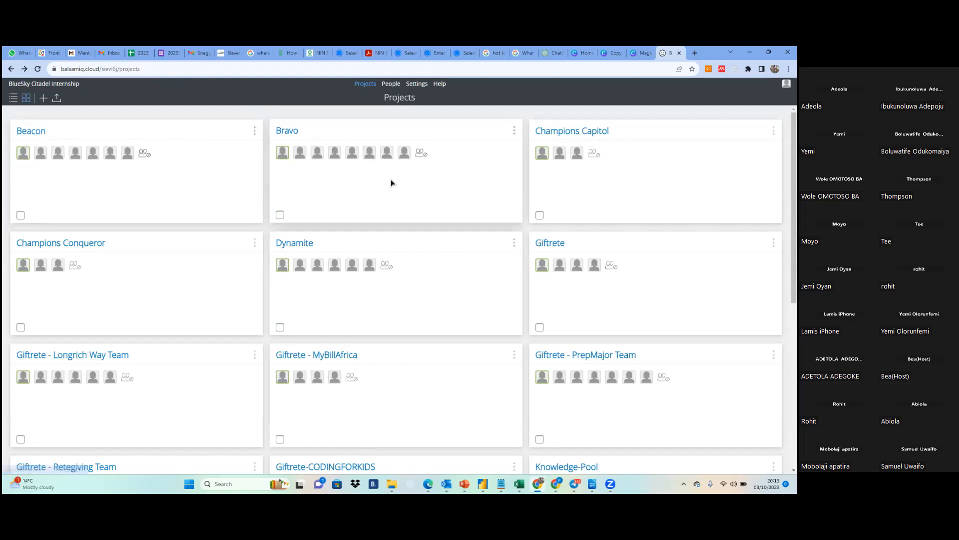
click(563, 356)
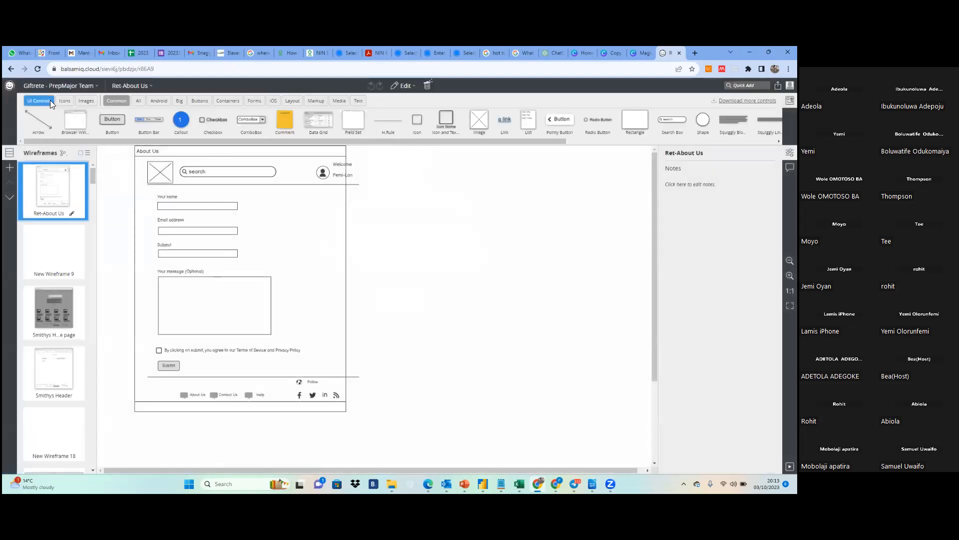
click(9, 169)
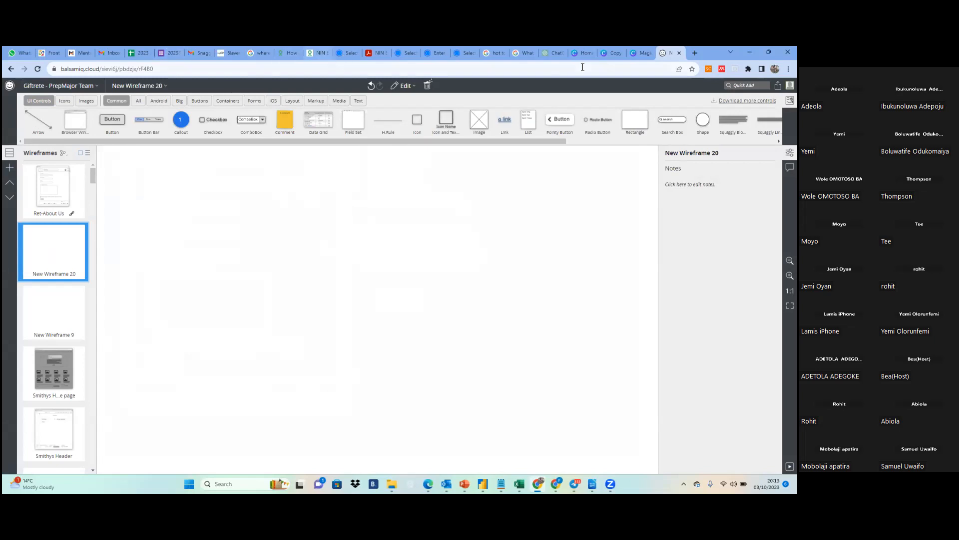
Toggle the properties inspector off and on, and hide the UI controls library above the canvas
click(747, 86)
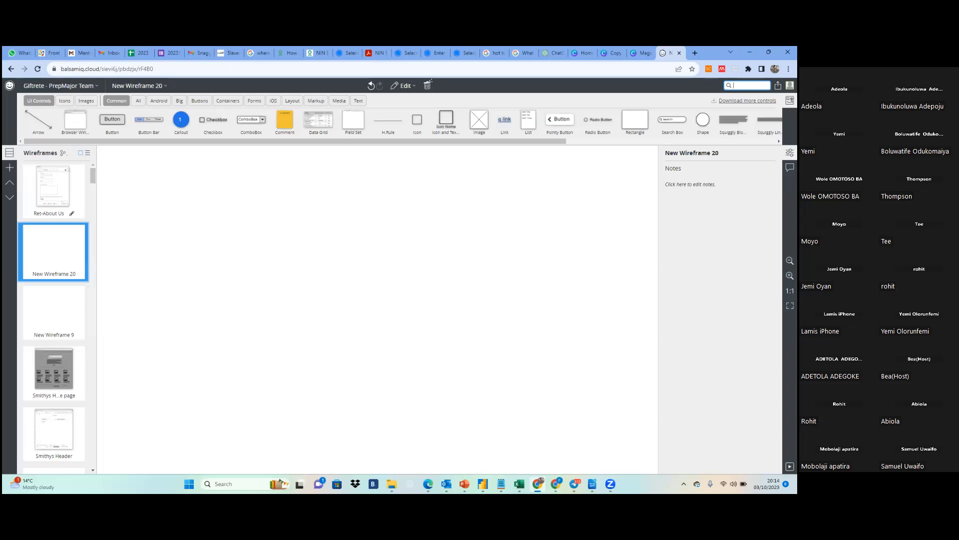
click(789, 153)
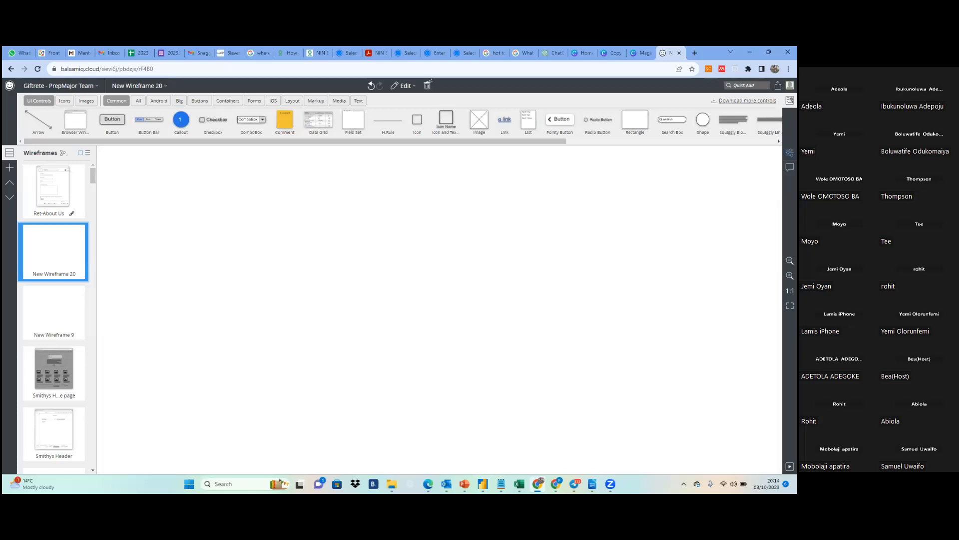
click(790, 153)
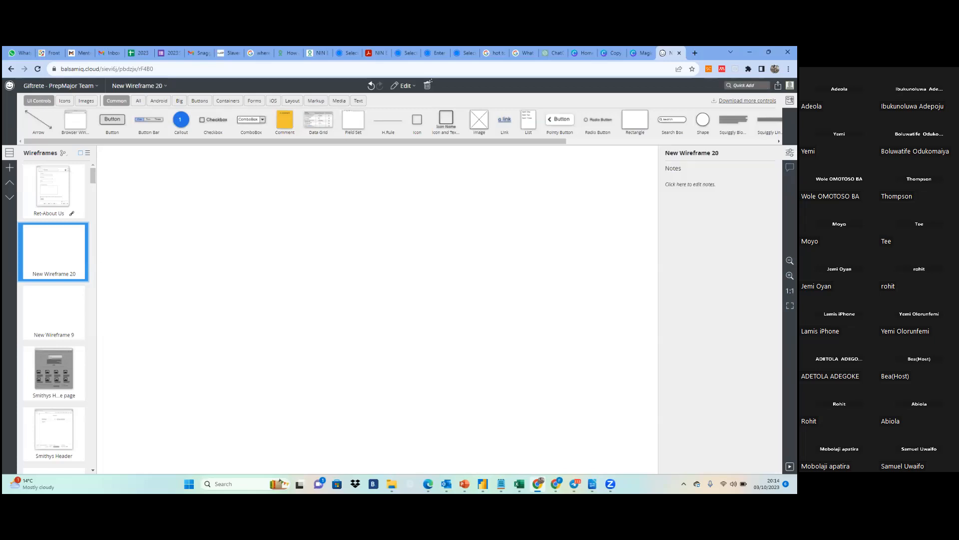
click(779, 141)
click(779, 142)
click(790, 100)
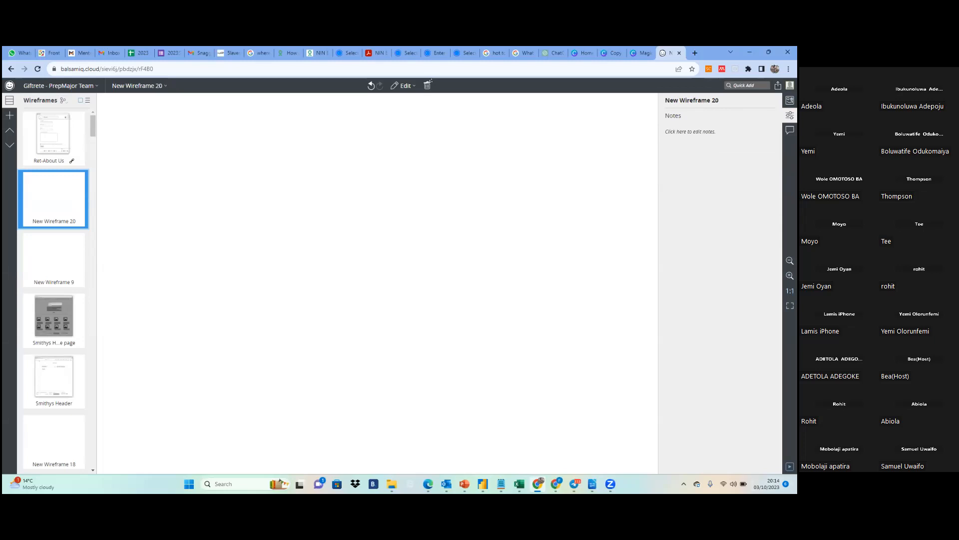
Preview the blank wireframe in full-screen presentation mode and return to the editor
click(790, 466)
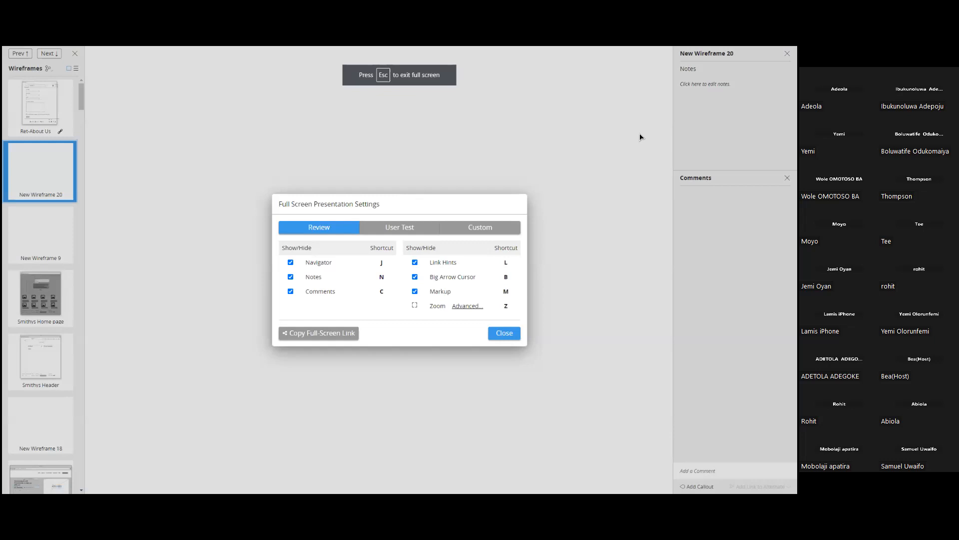
key(Escape)
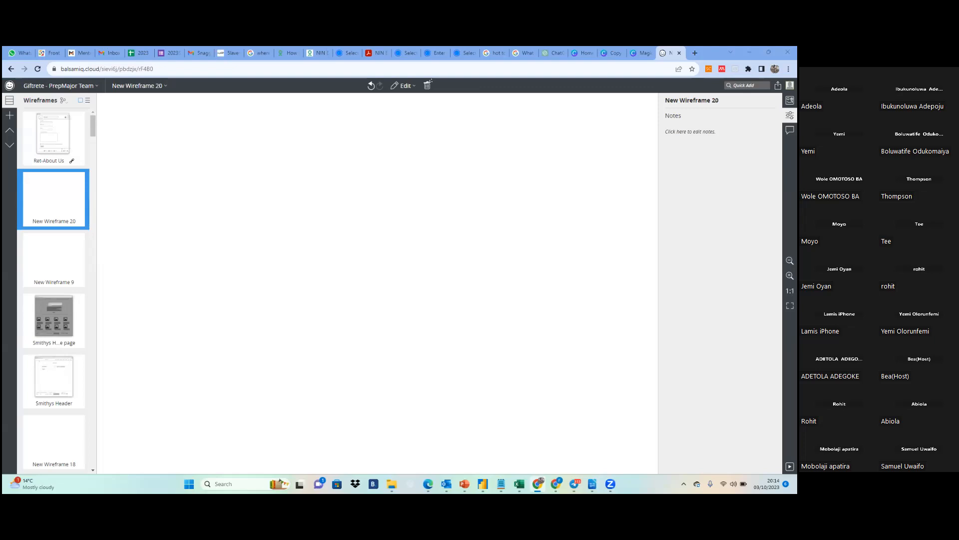
click(747, 85)
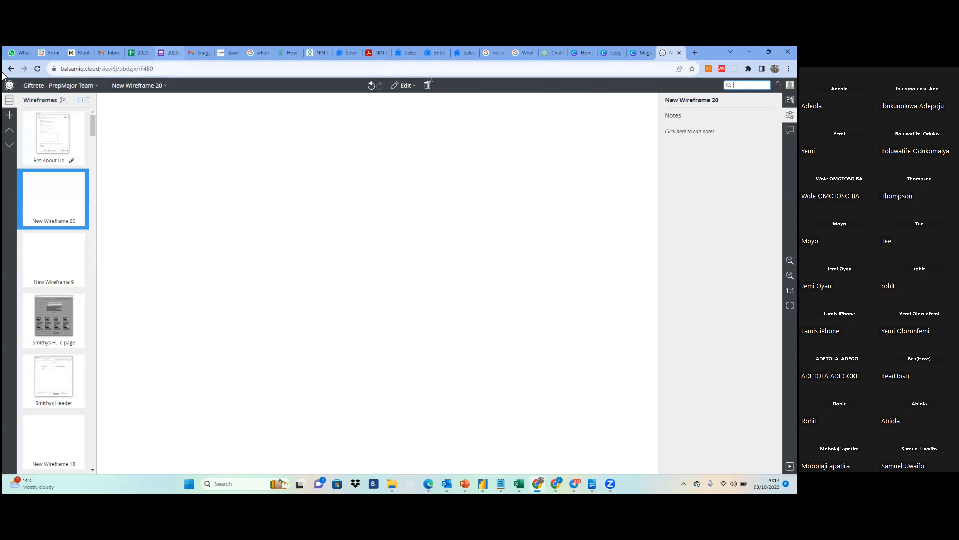
click(6, 101)
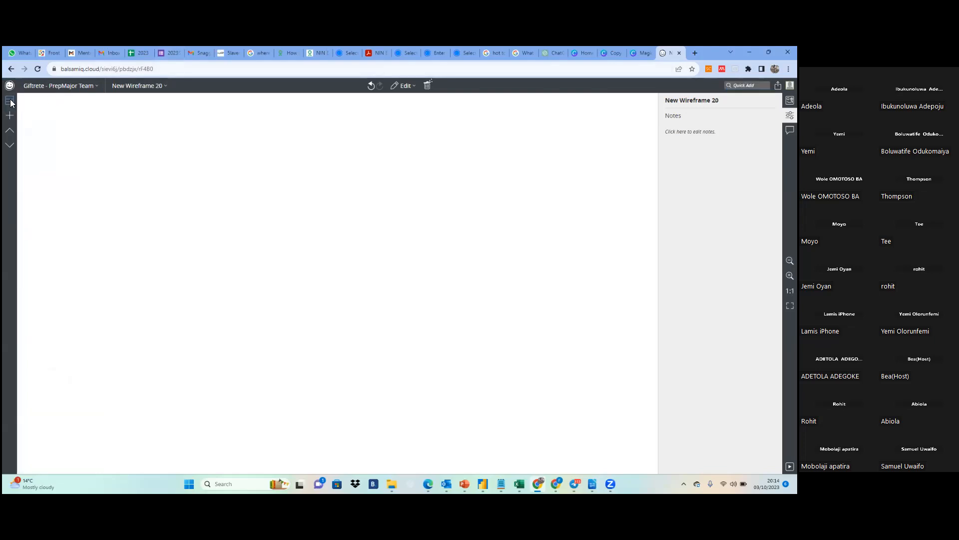
click(10, 101)
click(60, 86)
click(137, 86)
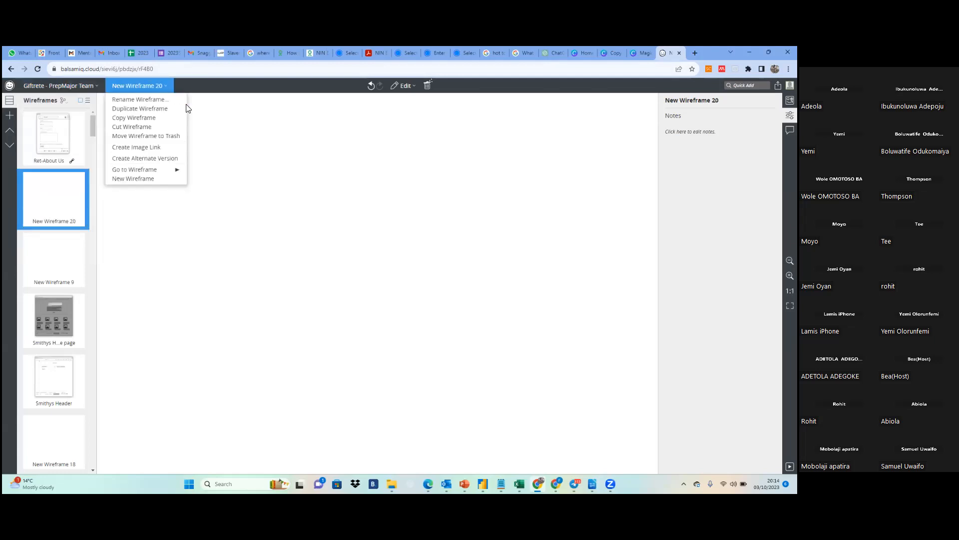
click(194, 111)
click(55, 86)
click(165, 103)
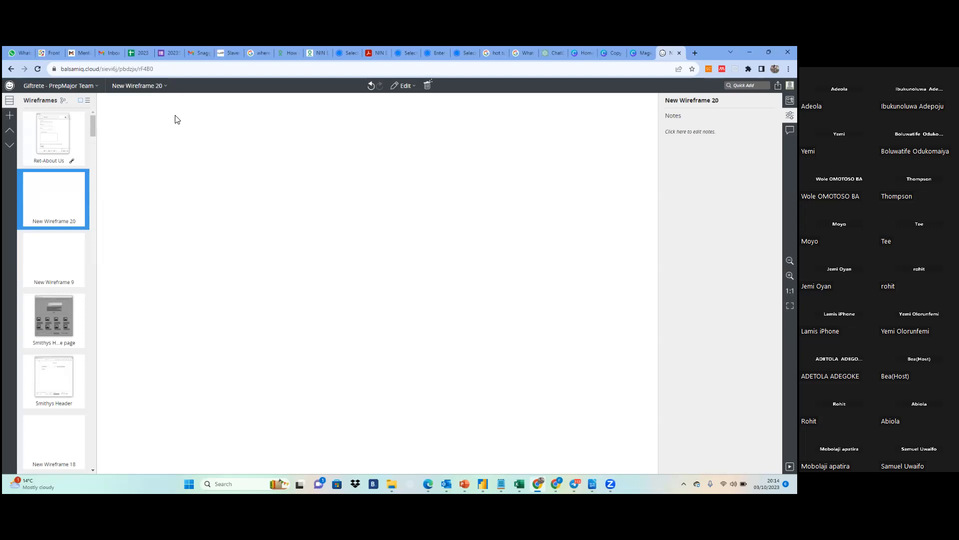
Show the project's wireframes as a name list instead of thumbnails and hide the wireframes navigator
click(88, 102)
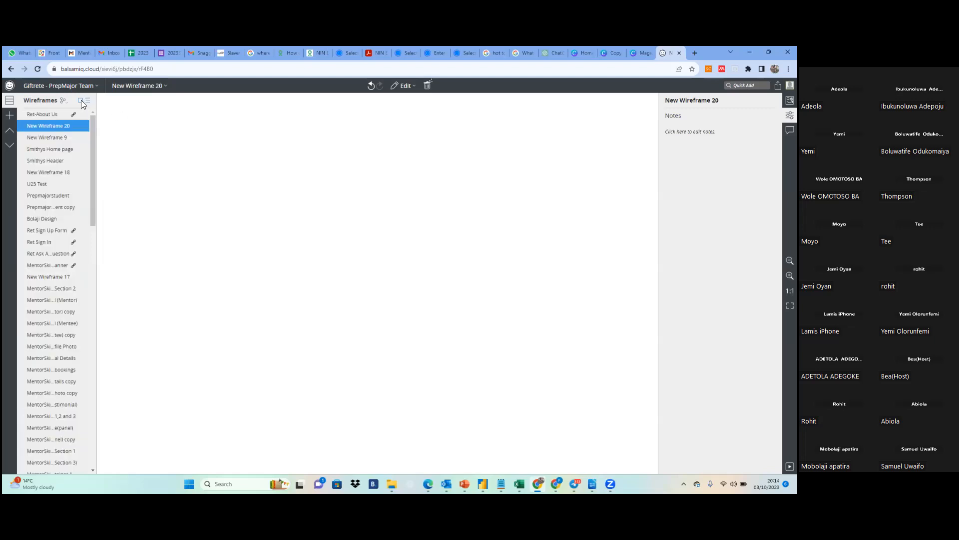
click(9, 102)
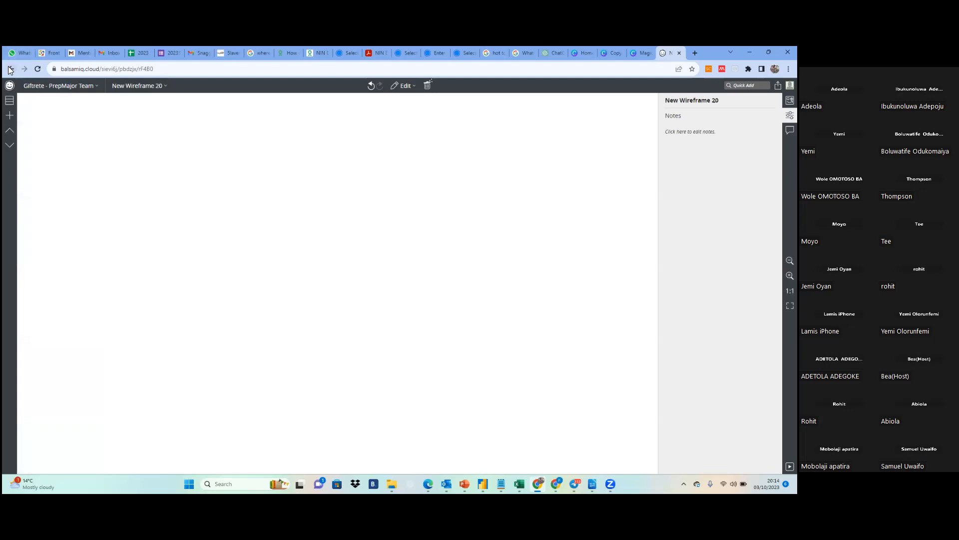
Go back to the projects overview, reopen Giftrete - PrepMajor Team and move on to the blank New Wireframe 20
click(11, 71)
click(10, 86)
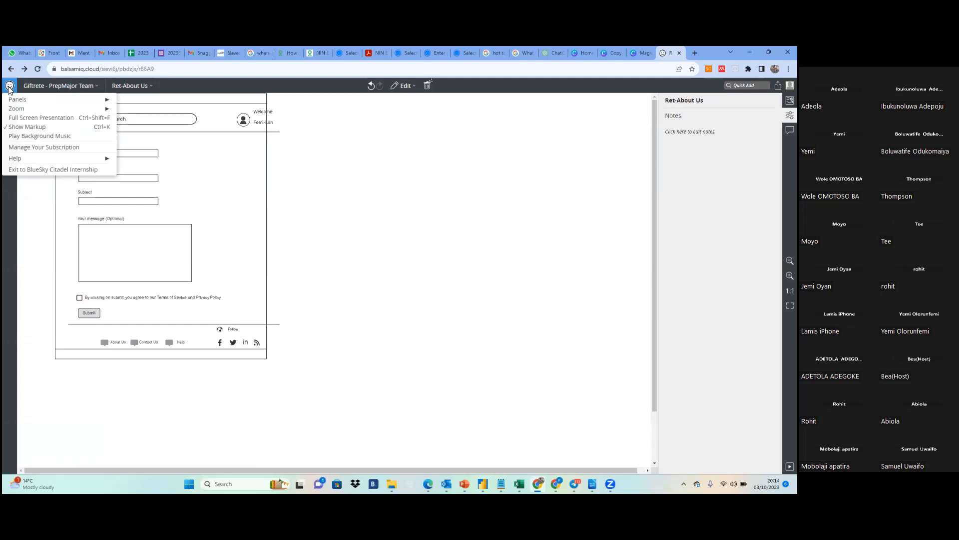
click(10, 86)
click(11, 69)
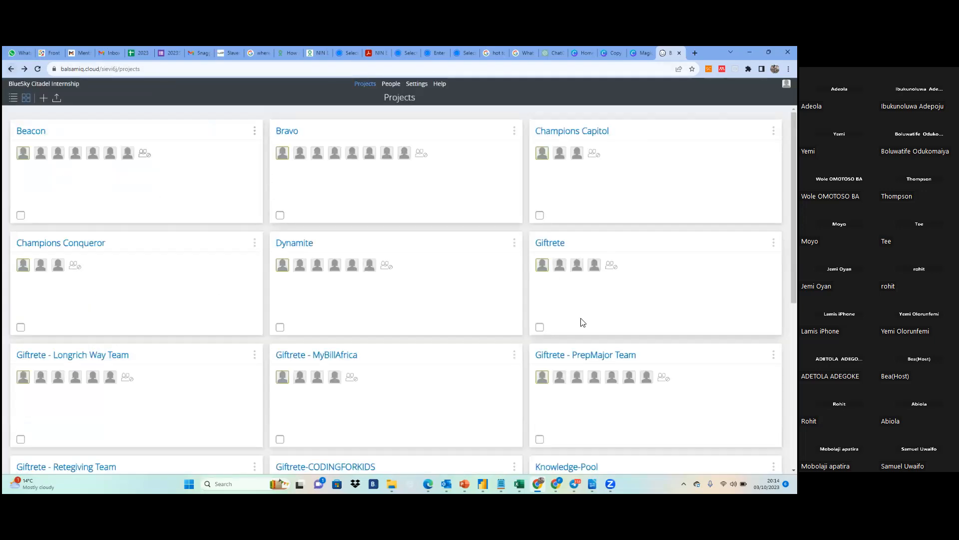
click(587, 355)
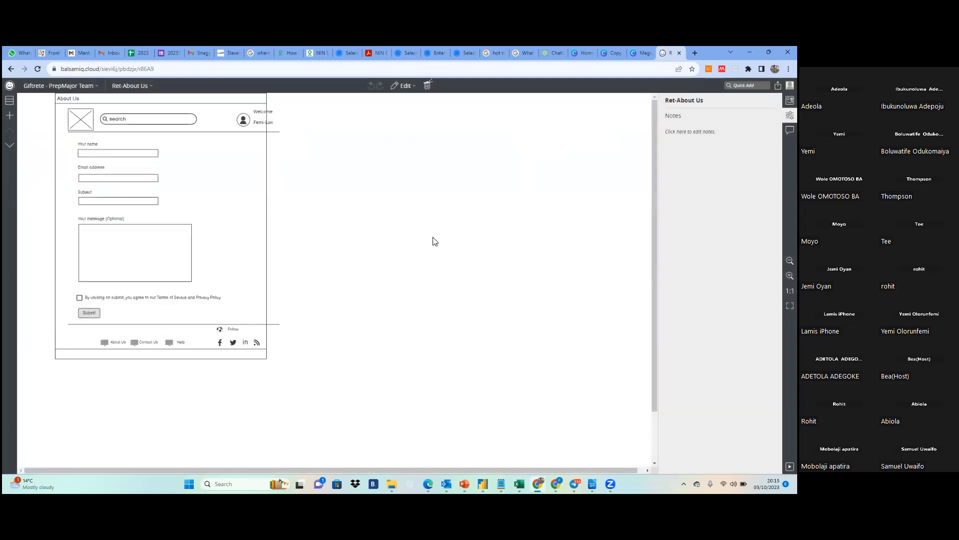
click(68, 86)
click(11, 145)
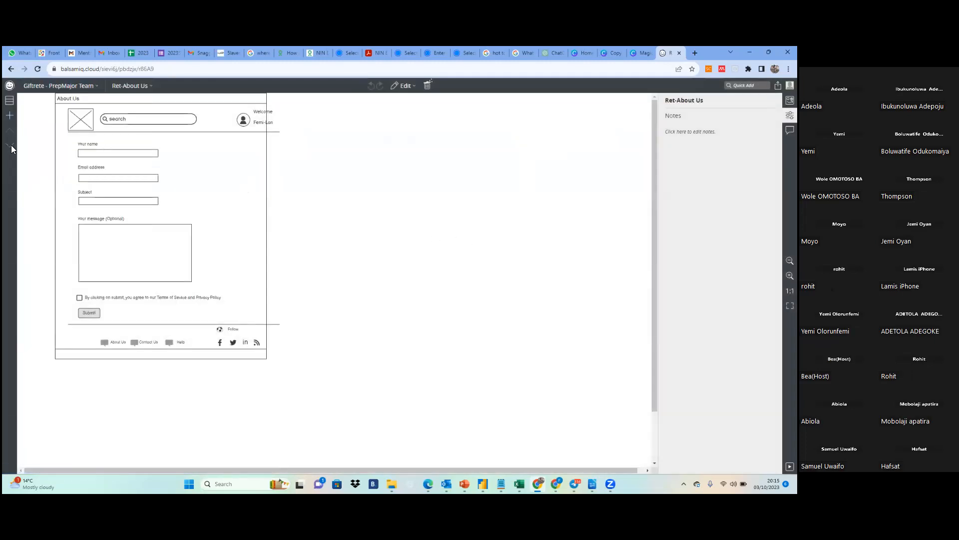
click(11, 145)
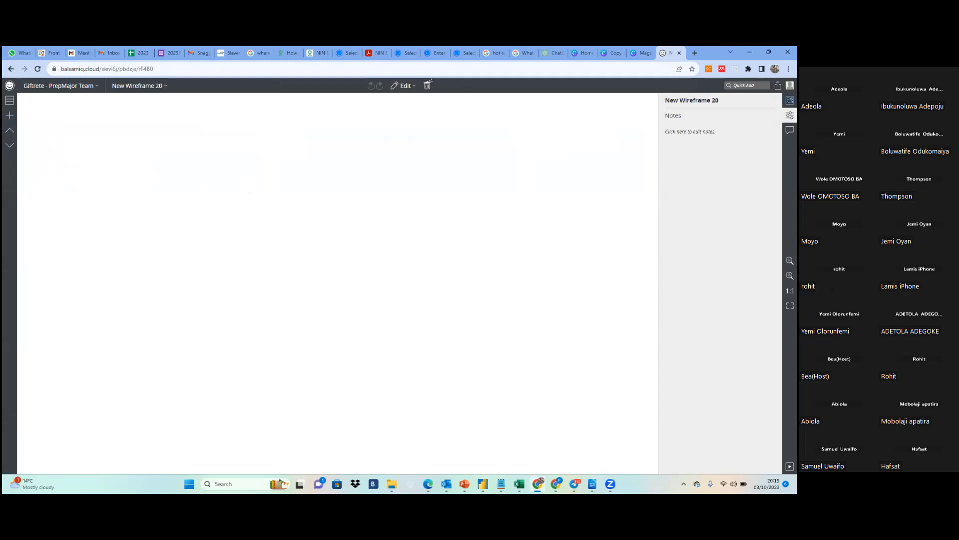
Show the UI controls library from its beginning and open the comments for New Wireframe 20
click(790, 100)
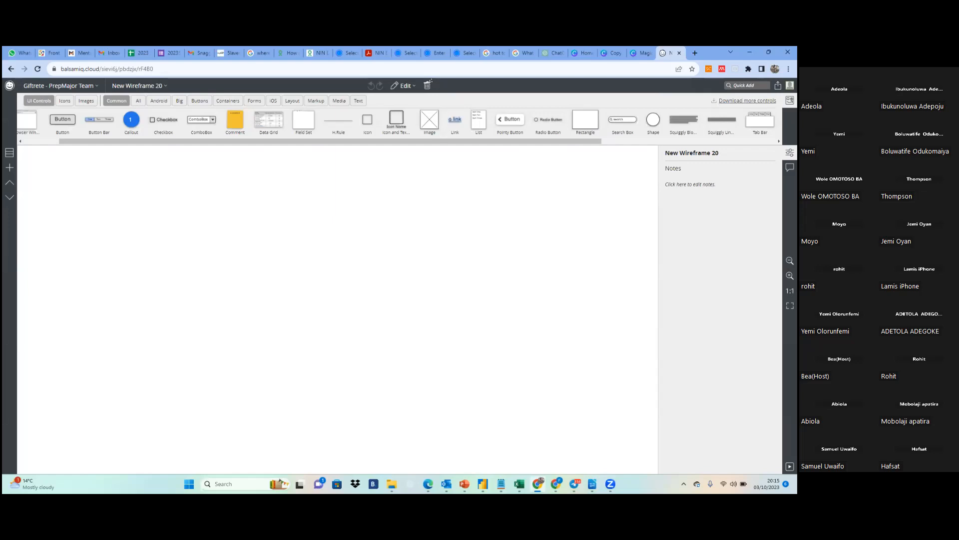
key(ctrl+l)
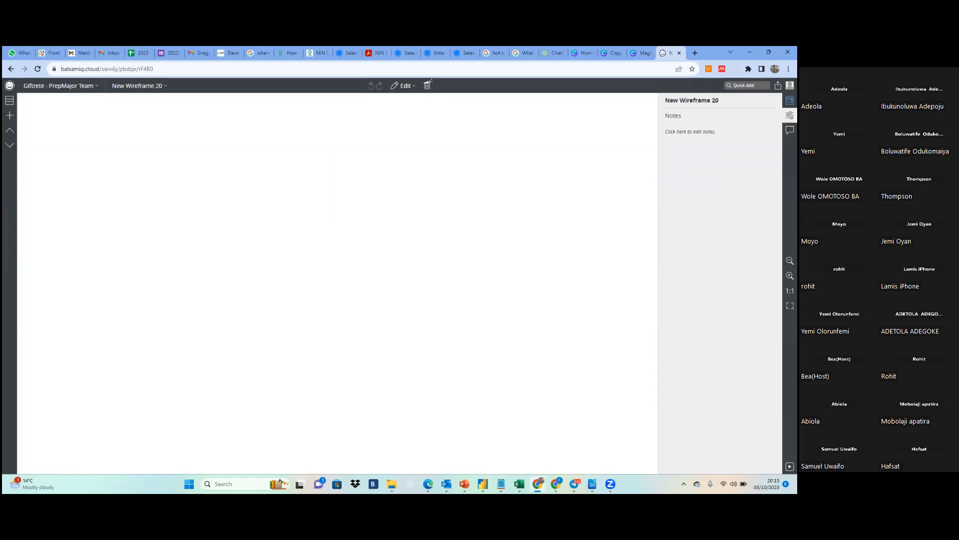
key(ctrl+l)
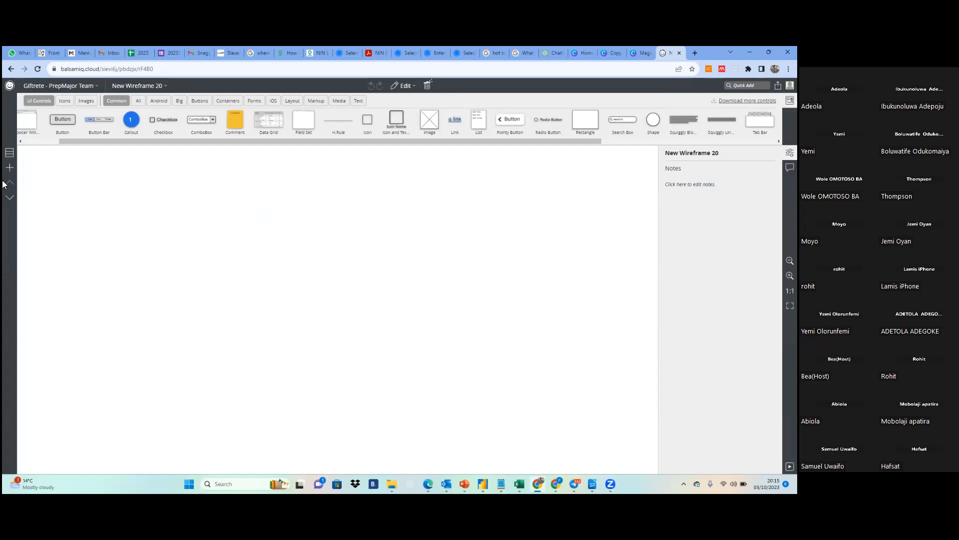
click(10, 154)
click(9, 154)
click(22, 142)
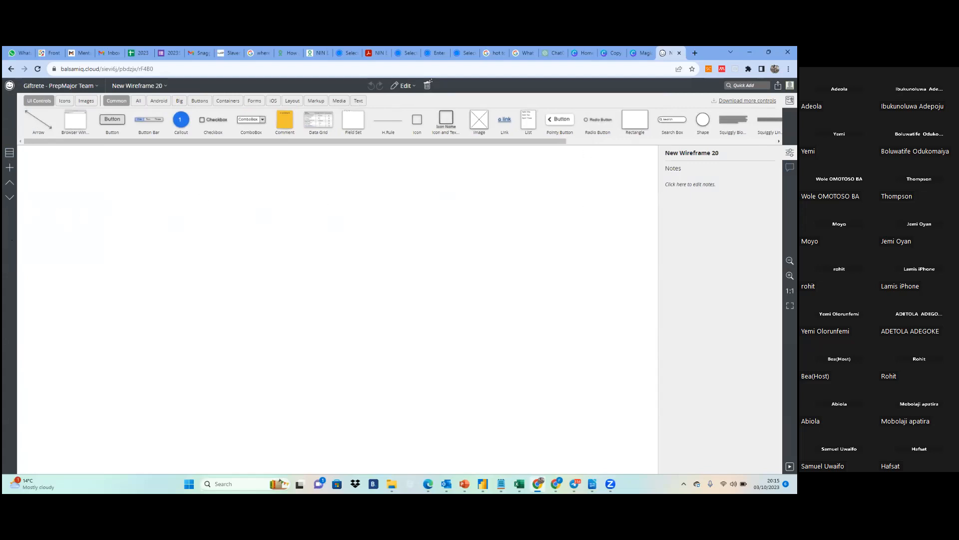
click(790, 167)
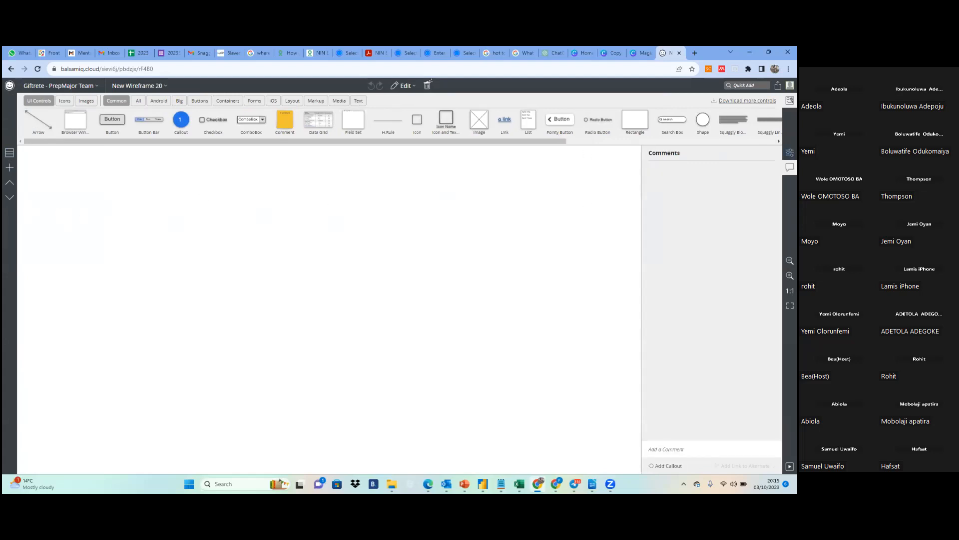
Switch from the comments to the notes and properties of New Wireframe 20, and briefly hide the UI library before showing it again
click(790, 153)
click(790, 153)
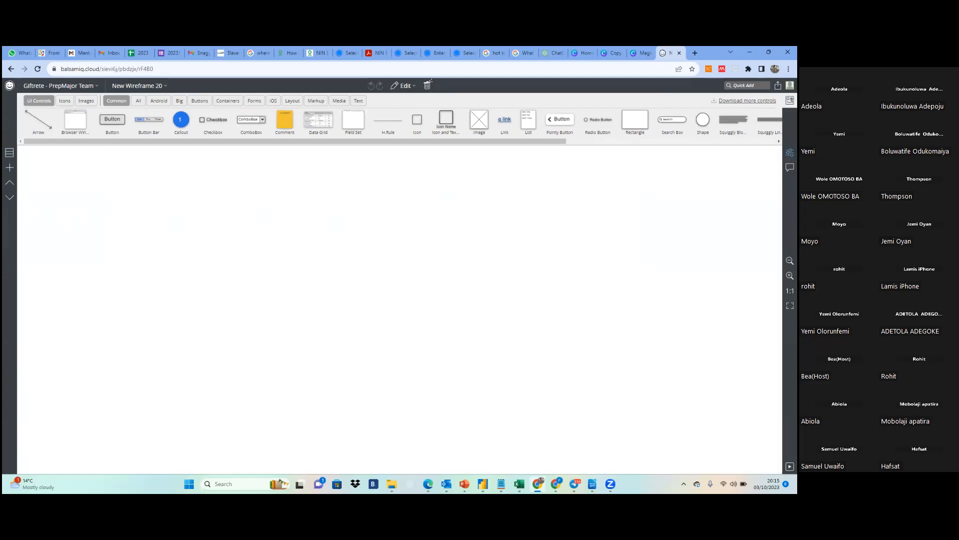
click(790, 152)
click(790, 167)
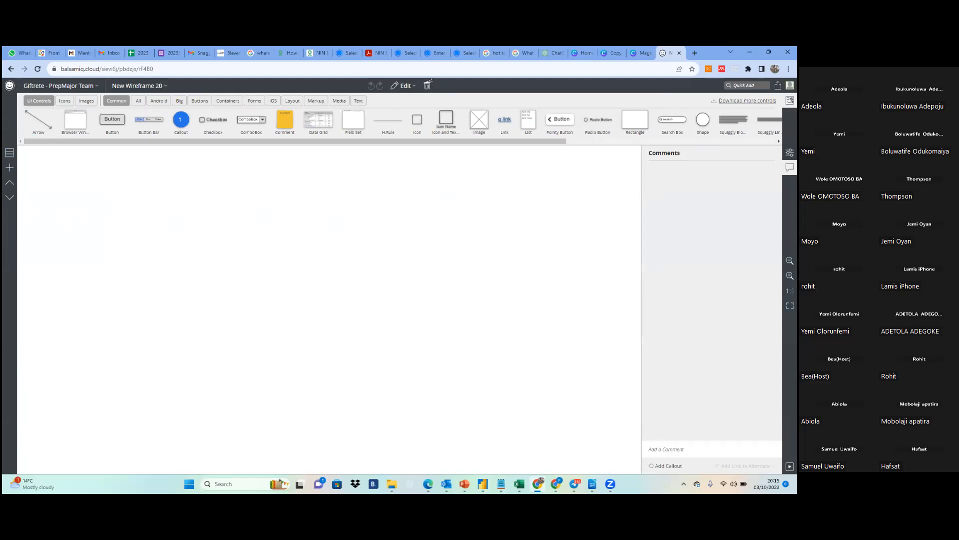
click(790, 153)
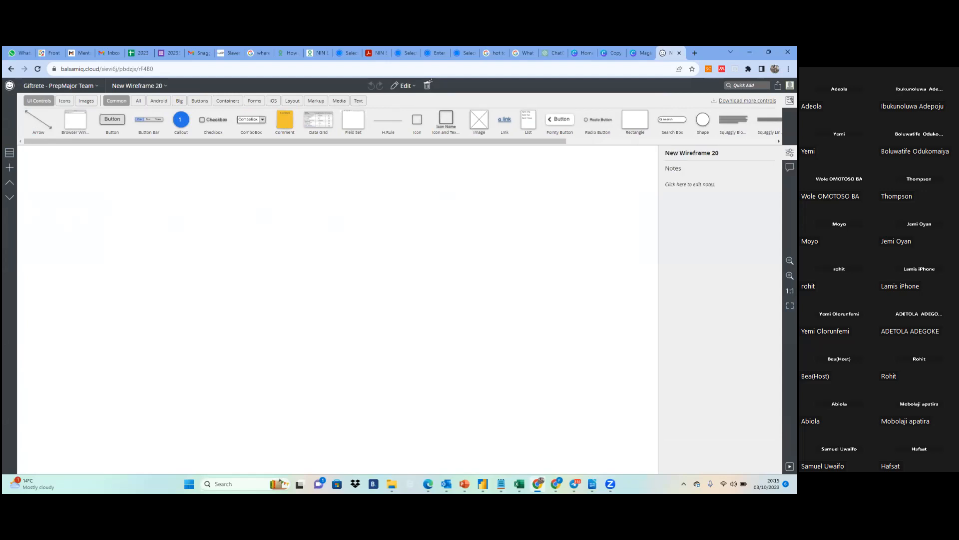
click(790, 100)
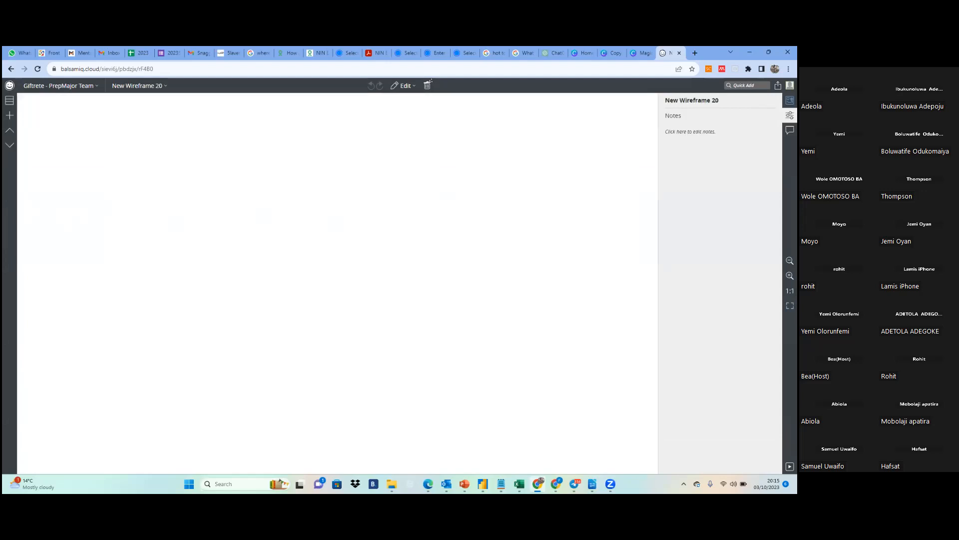
click(790, 100)
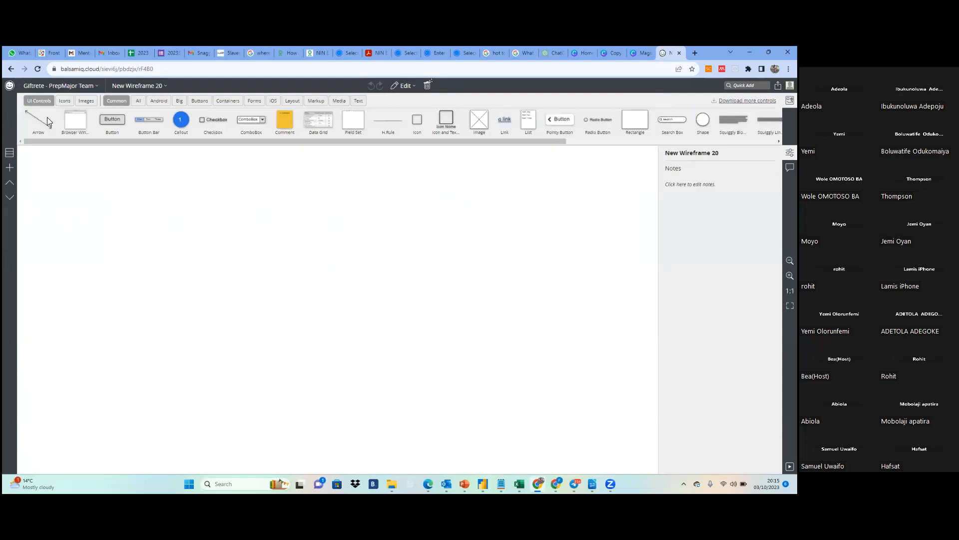
Place a Browser Window control in the middle of the blank wireframe at about X 572, Y 79
click(37, 87)
click(362, 247)
drag(74, 123, 351, 293)
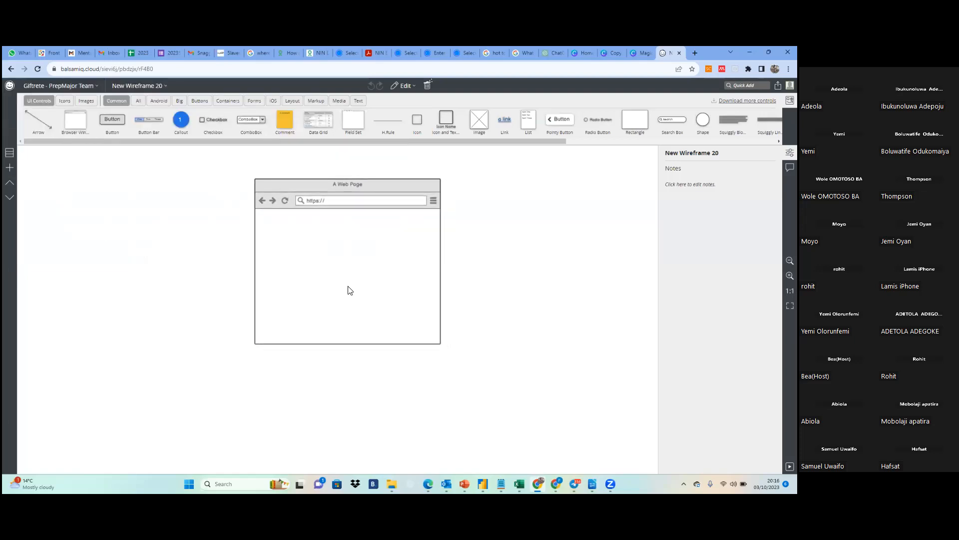
click(459, 416)
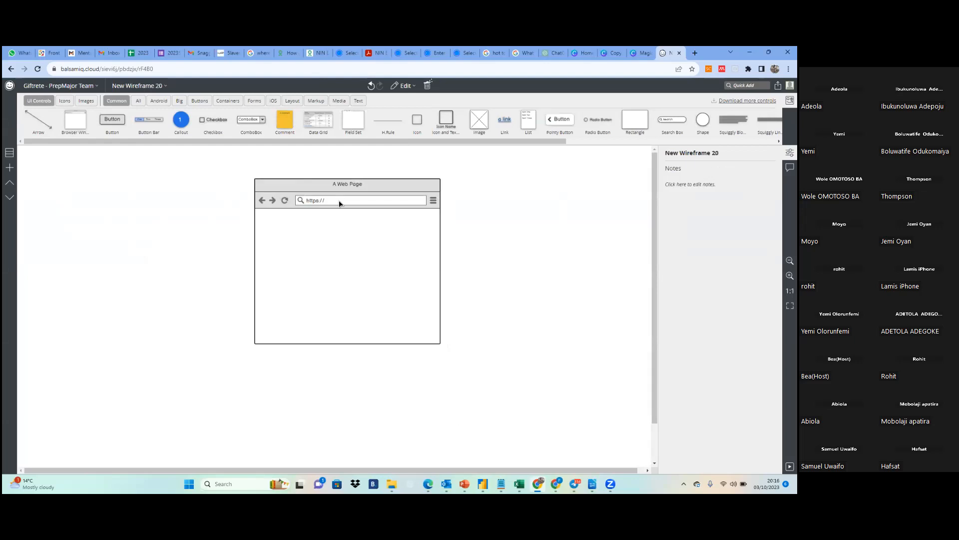
double_click(340, 203)
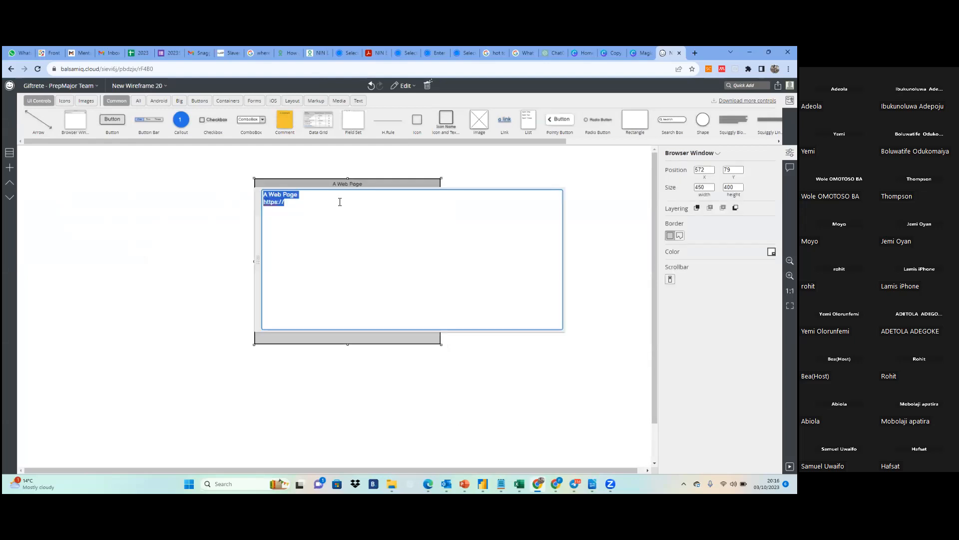
key(BackSpace)
text(www.)
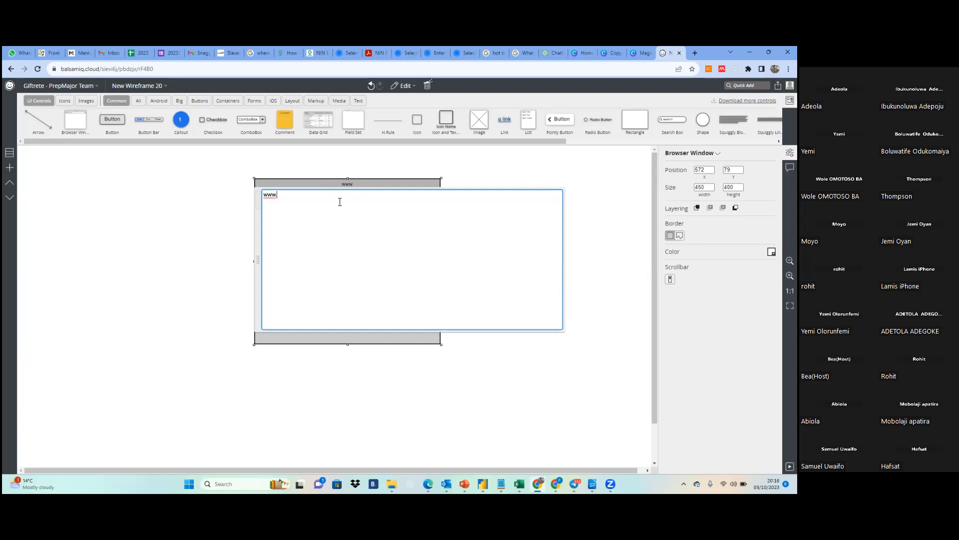
text(bolu)
text(.com)
click(245, 215)
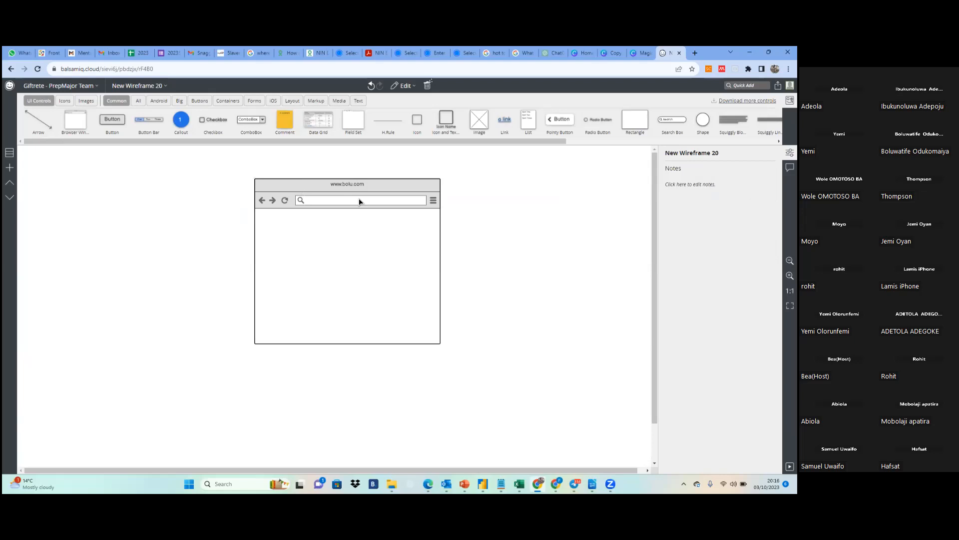
Enlarge the browser window to about 896 by 744 and reposition it at about X 433, Y 37
click(407, 193)
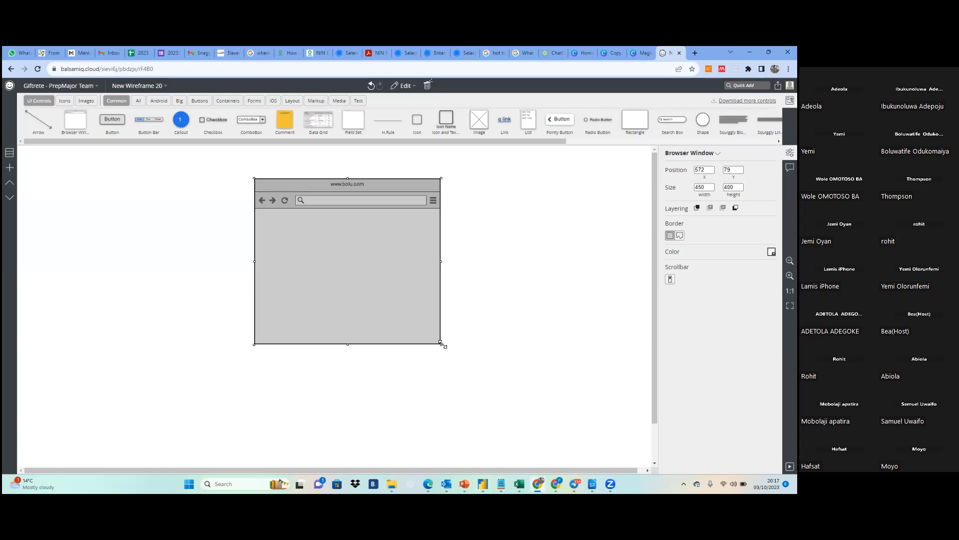
drag(441, 343, 602, 450)
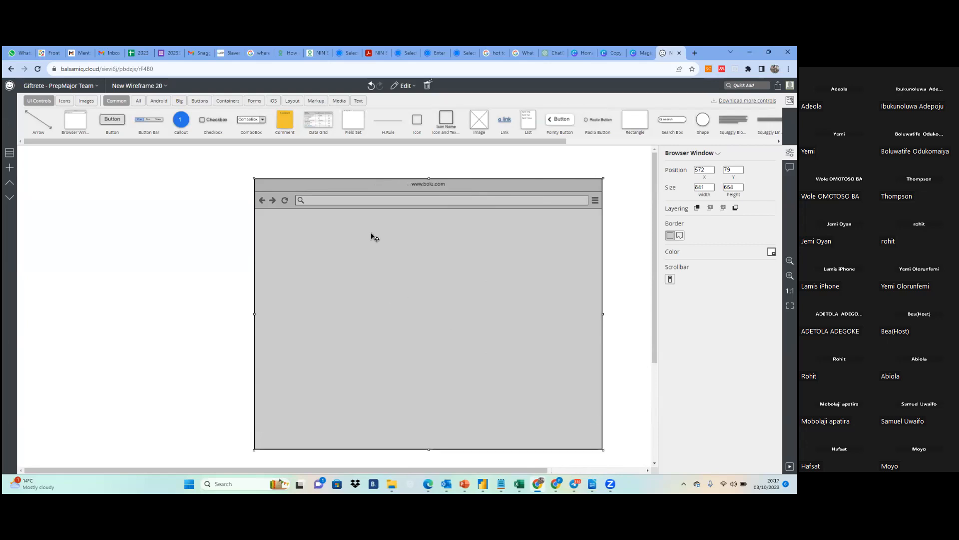
drag(351, 186, 316, 168)
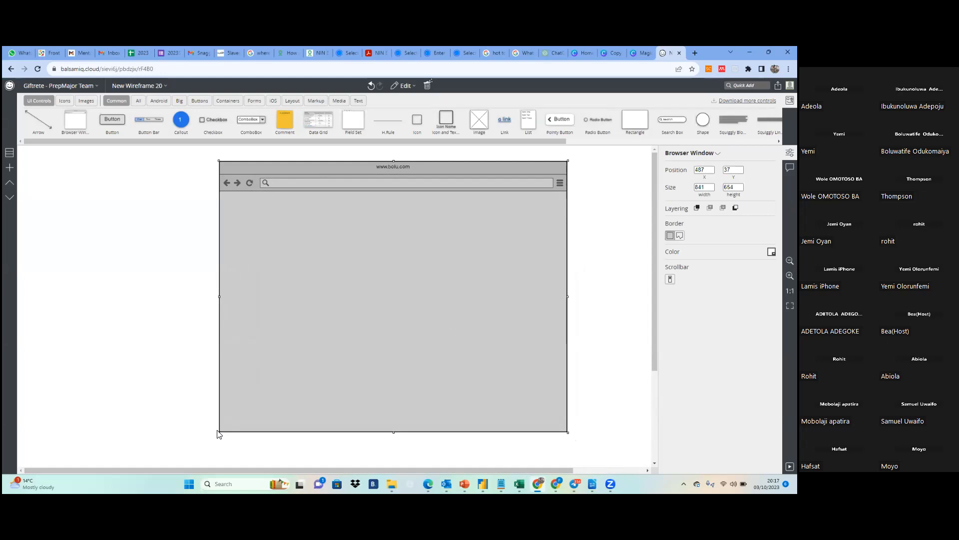
drag(219, 432, 197, 460)
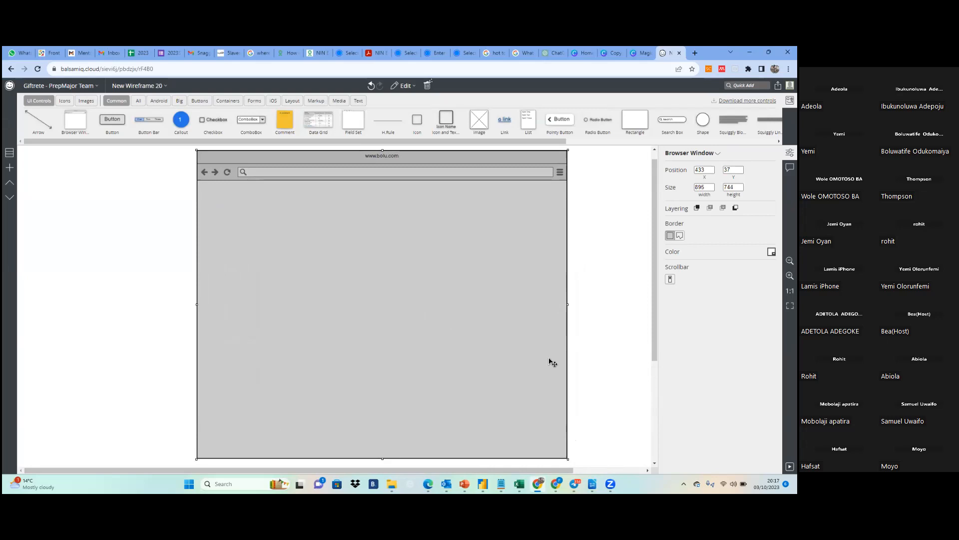
click(590, 339)
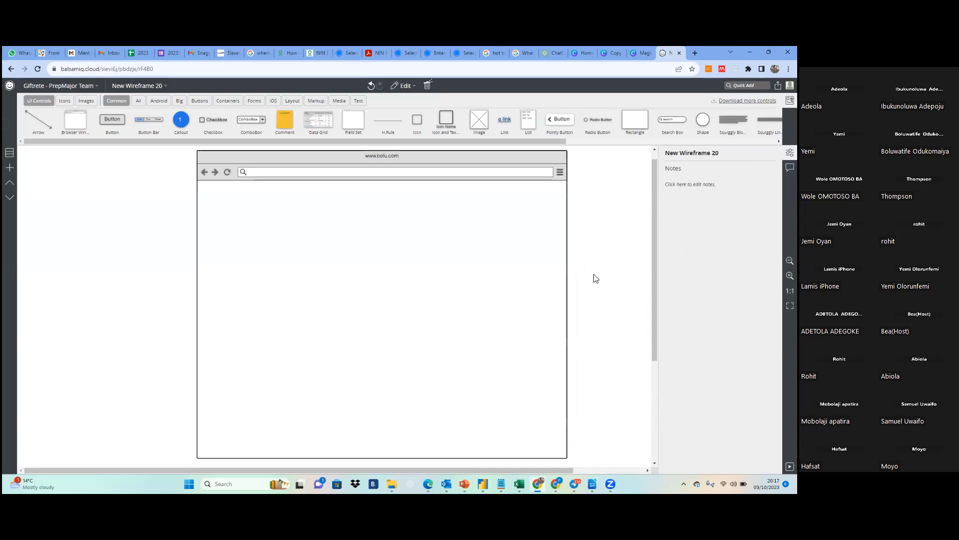
click(465, 263)
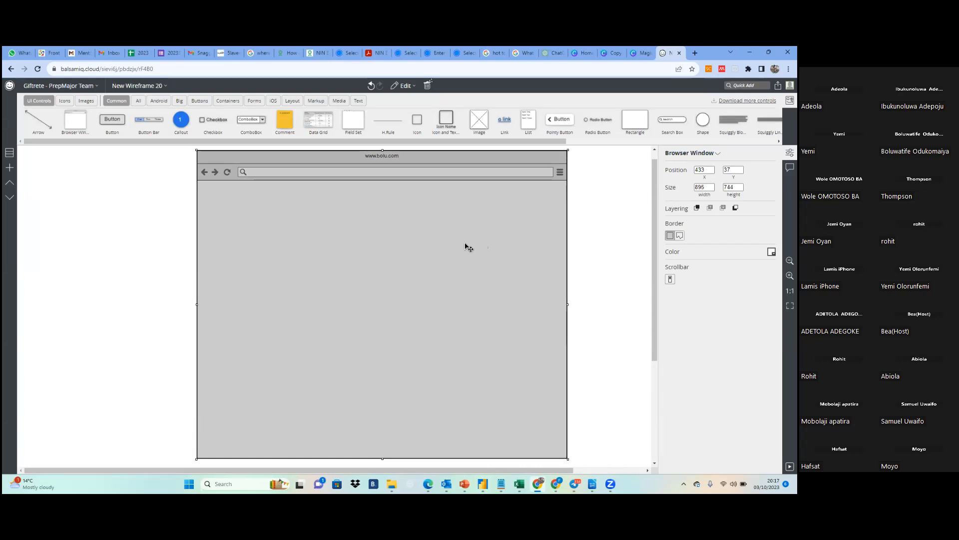
click(587, 219)
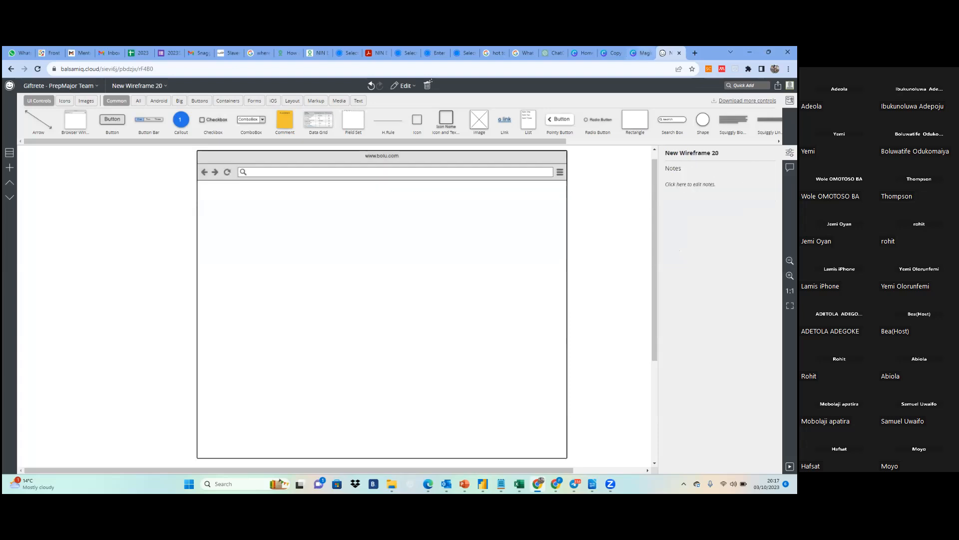
Try to quick-add a control by searching for "header"
key(slash)
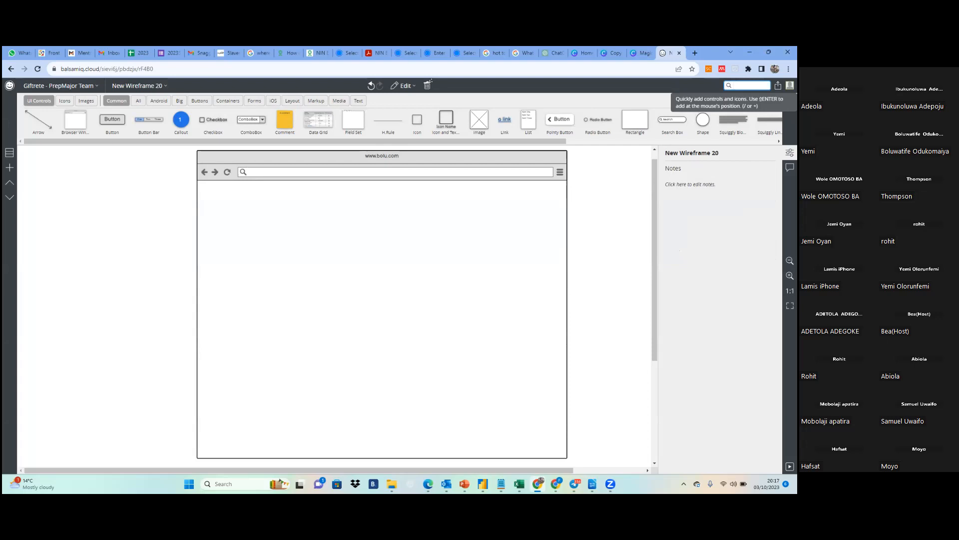
text(h)
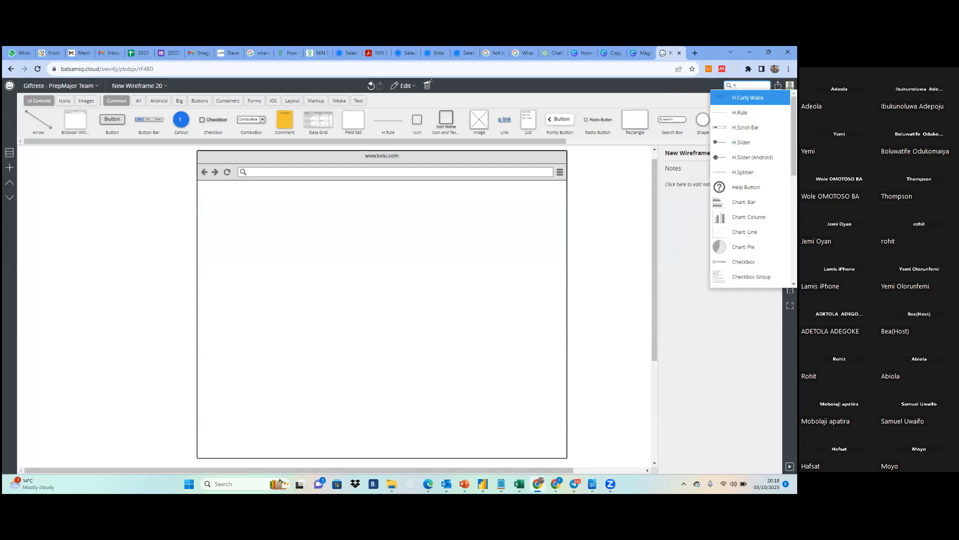
text(eader)
key(Return)
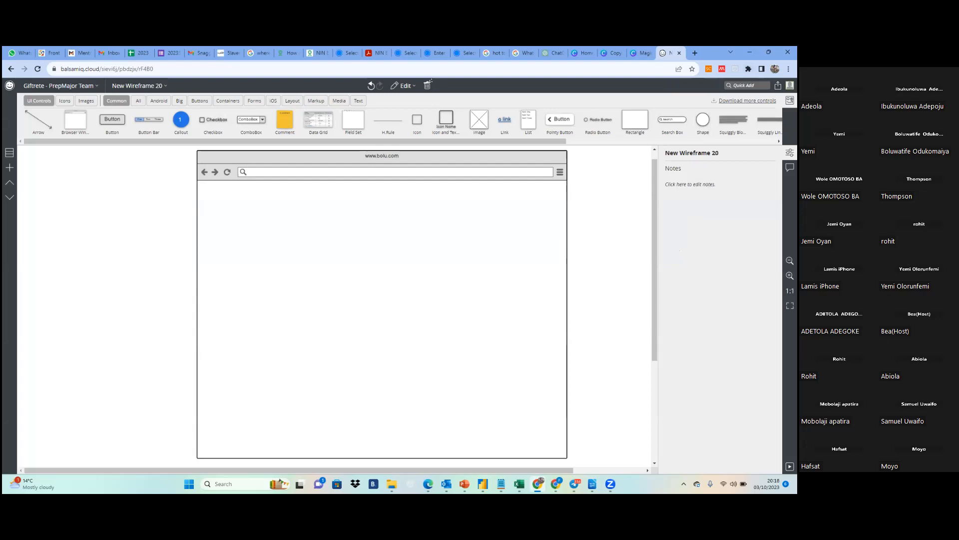
Add an H.Rule below the browser window's address bar at about X 433, Y 174 and stretch it to the full 896 width
click(747, 85)
text(h)
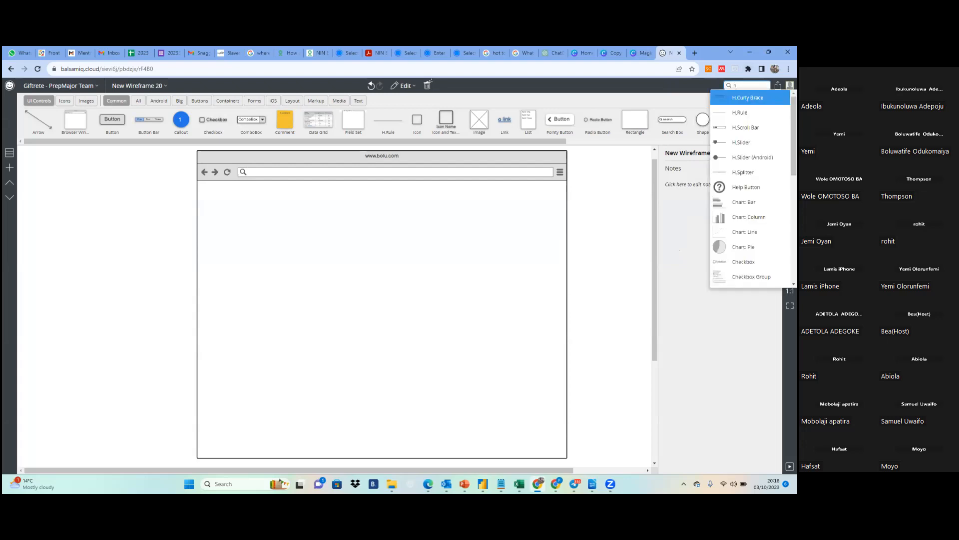
key(Down)
key(Return)
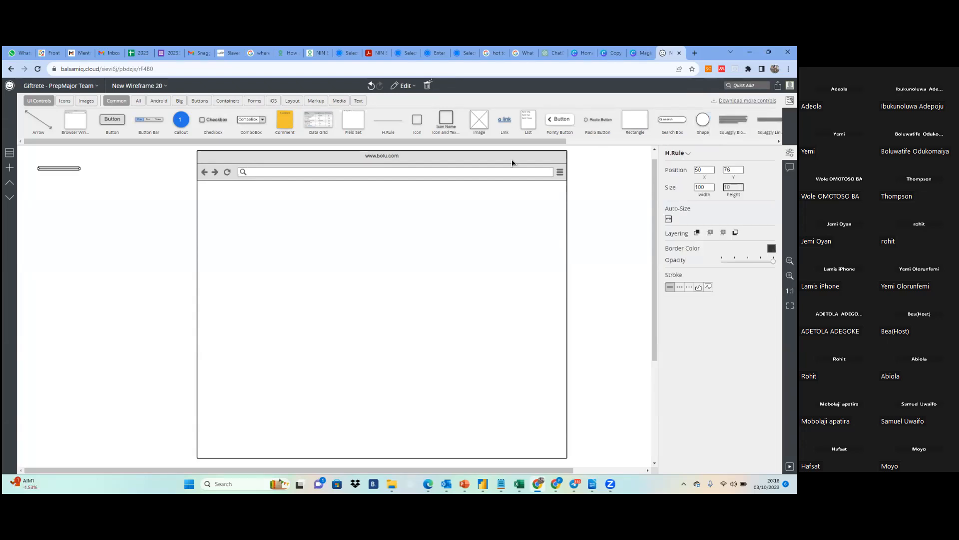
drag(59, 172, 218, 212)
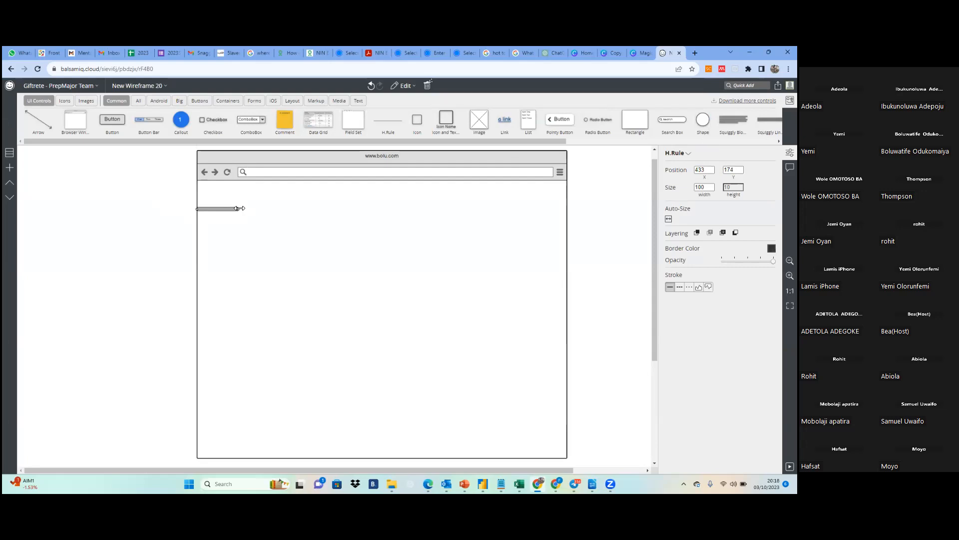
drag(240, 208, 568, 204)
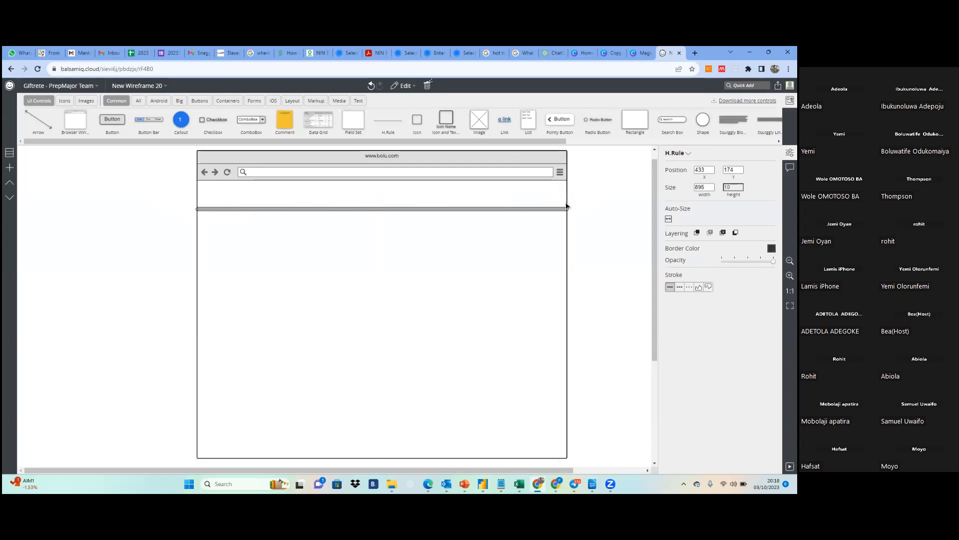
click(600, 215)
Duplicate the horizontal rule and place the copy across the lower part of the browser window at about X 433, Y 654
click(514, 212)
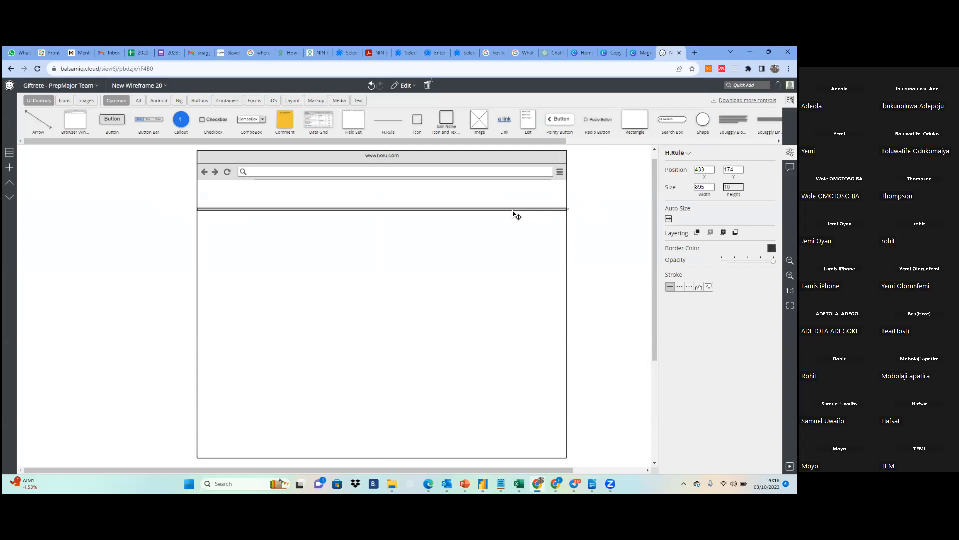
key(shift+Right)
key(shift+Down)
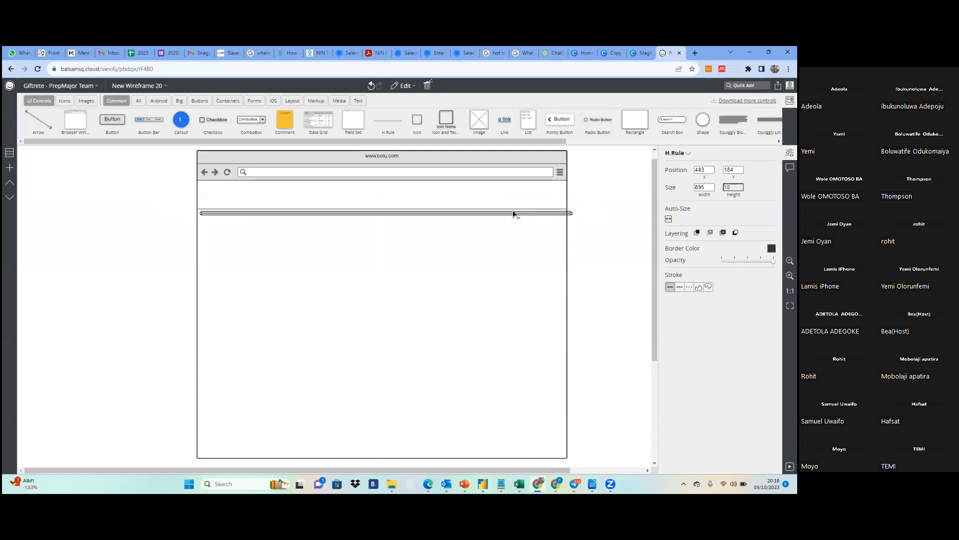
drag(513, 214, 505, 410)
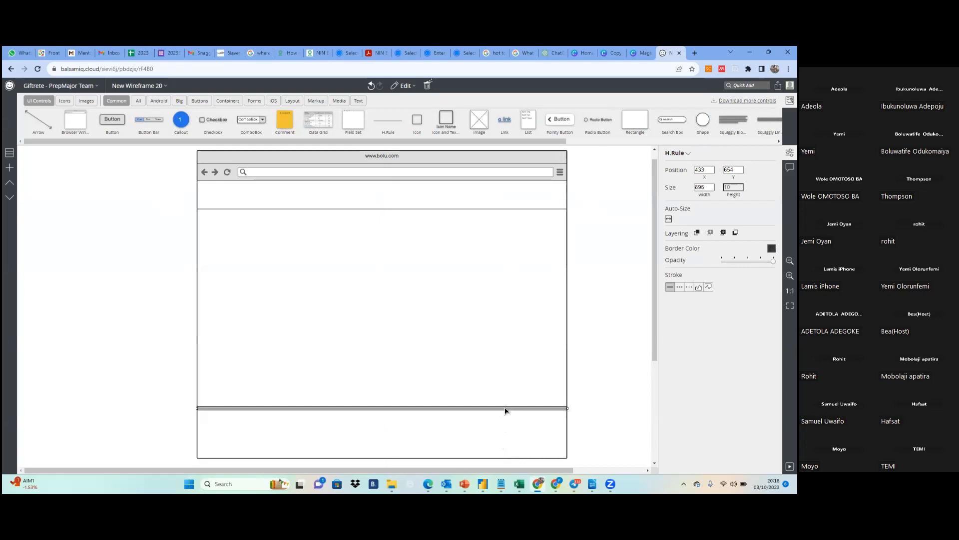
Look through the editing commands available for the upper horizontal rule, including Duplicate
click(480, 214)
click(481, 210)
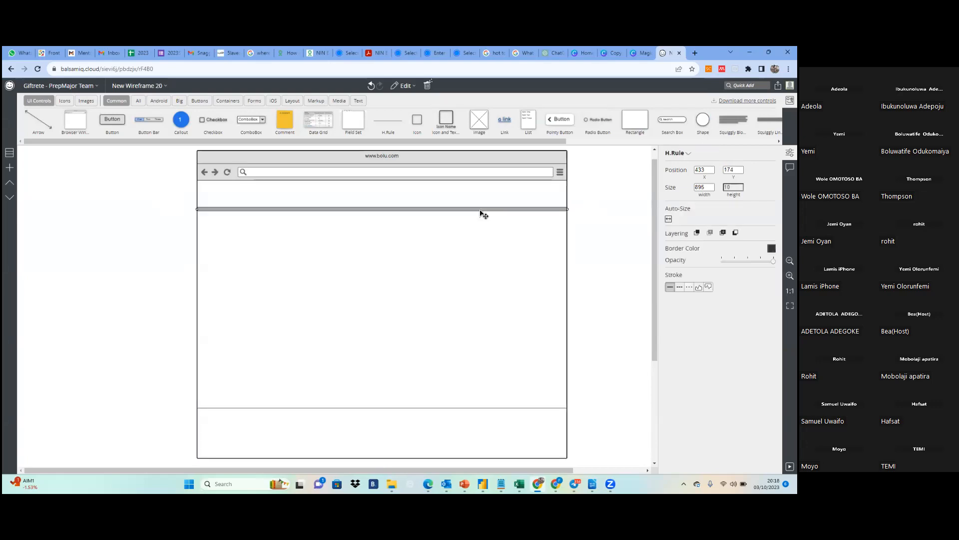
right_click(480, 213)
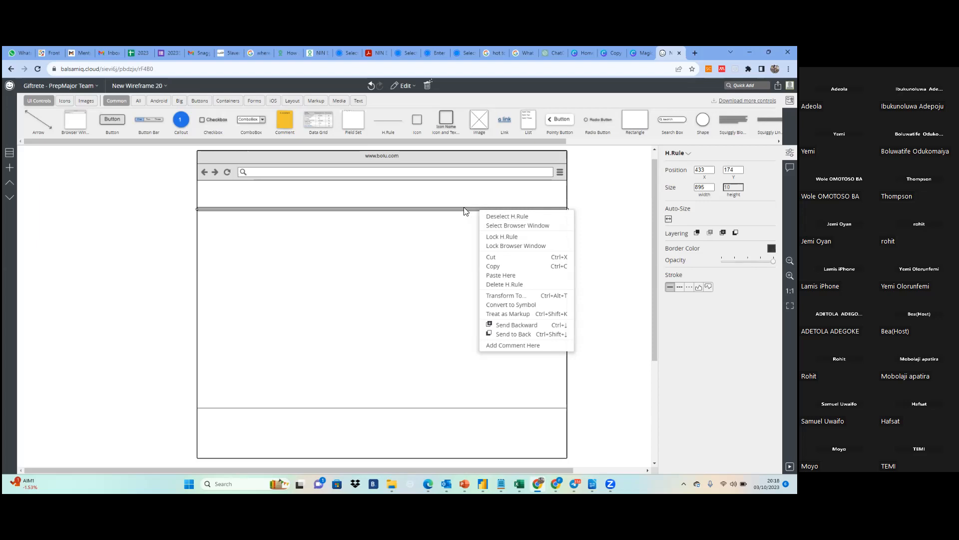
click(465, 210)
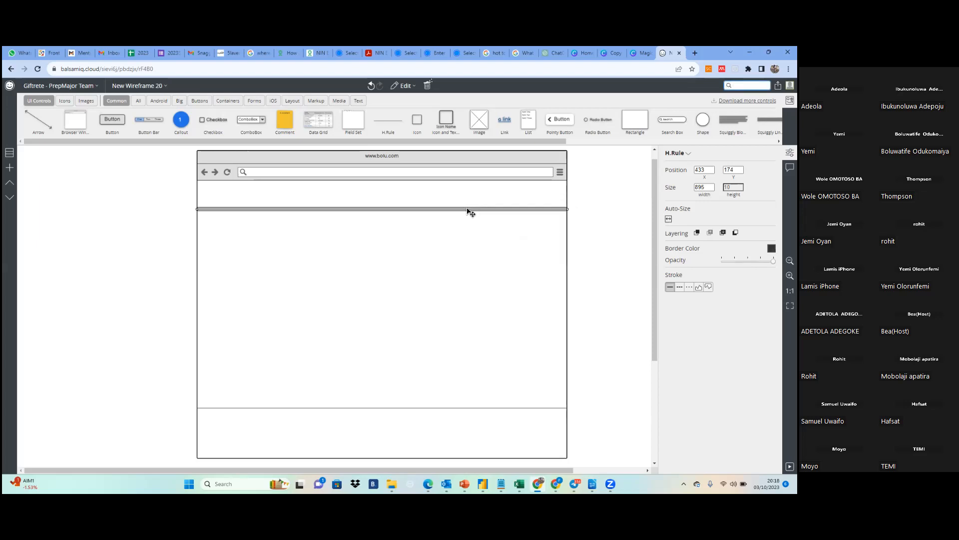
right_click(468, 211)
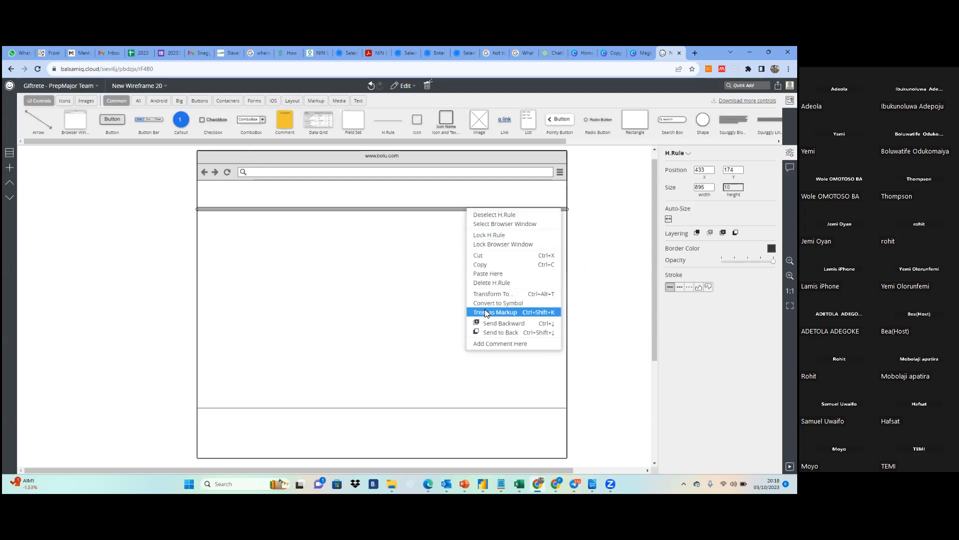
click(415, 87)
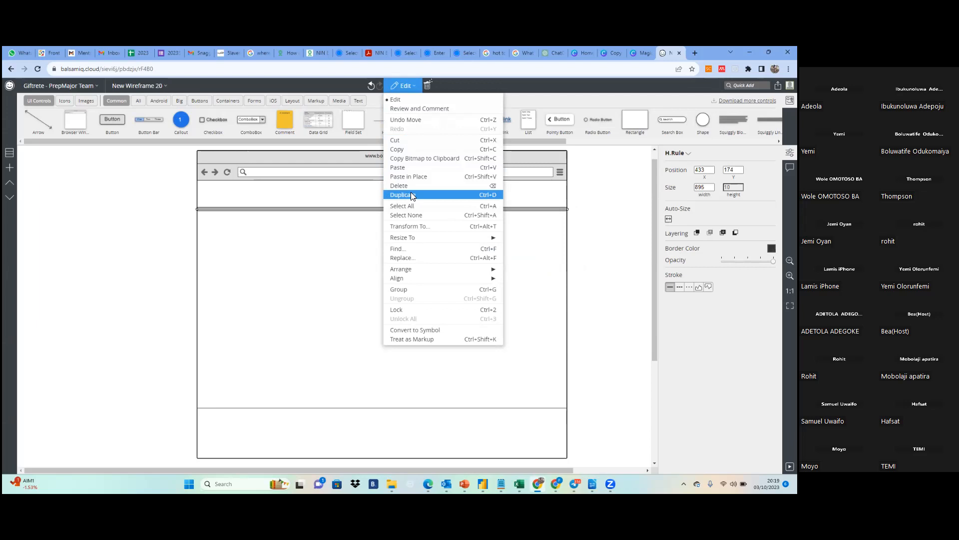
click(294, 227)
click(296, 230)
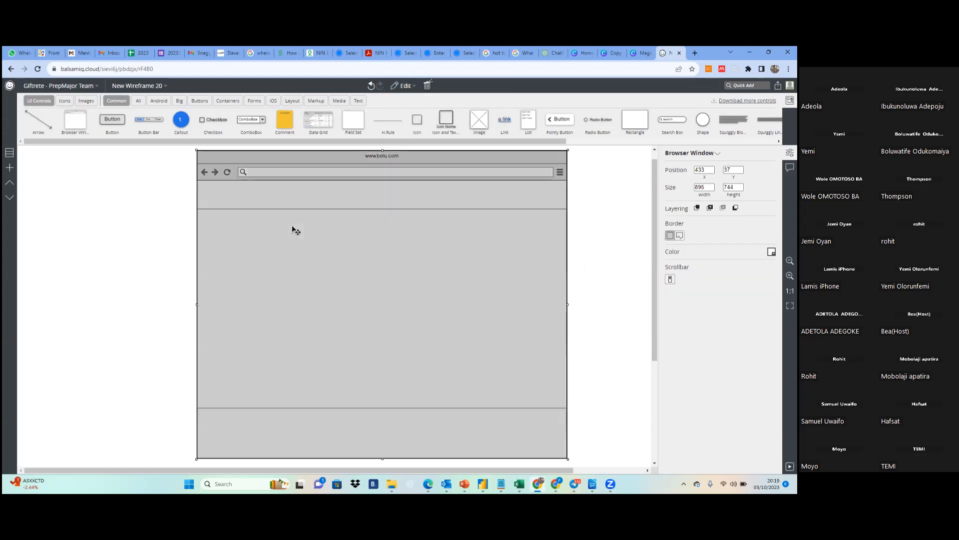
click(168, 239)
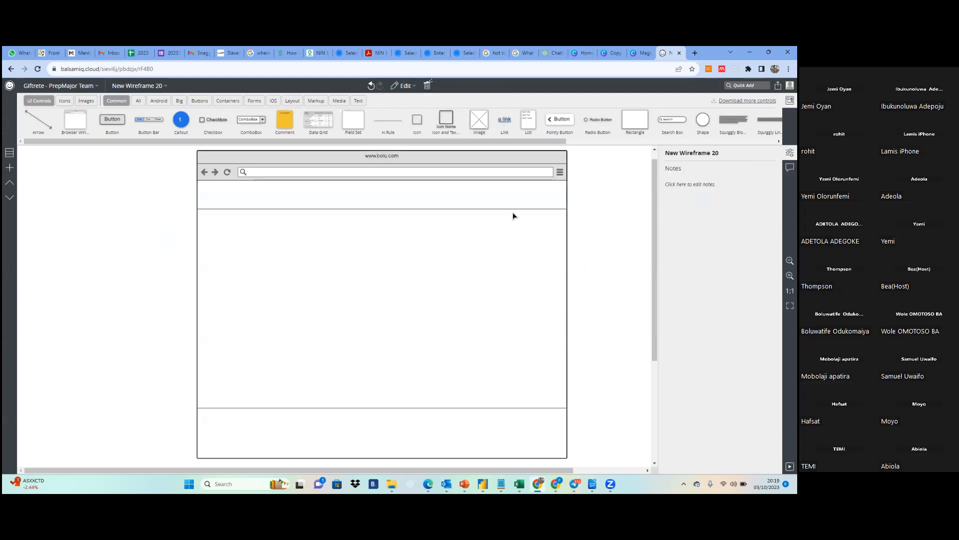
Move the upper horizontal rule slightly down to about Y 176
click(482, 211)
drag(483, 215, 484, 216)
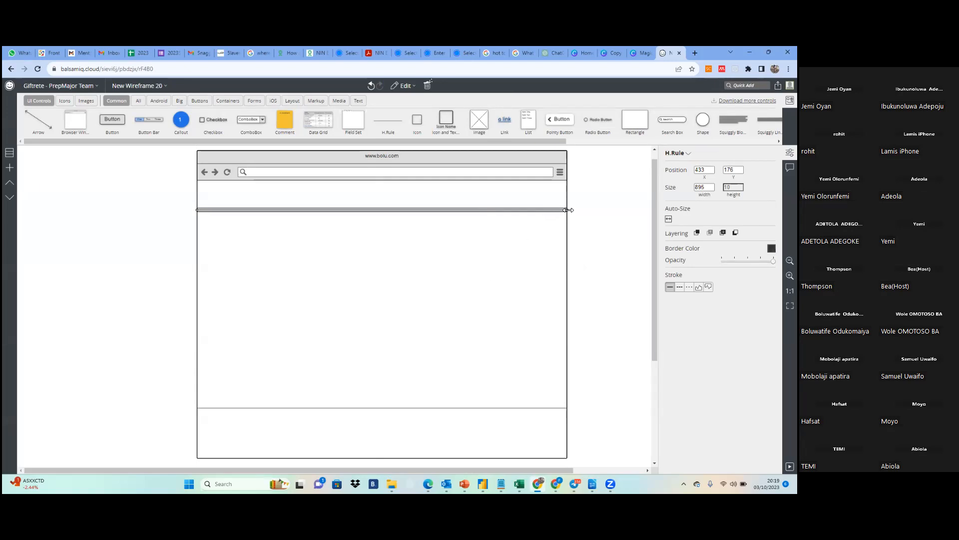
Shorten the upper horizontal rule to about 829 wide so it ends before the browser window's right edge
drag(568, 210, 541, 209)
click(747, 85)
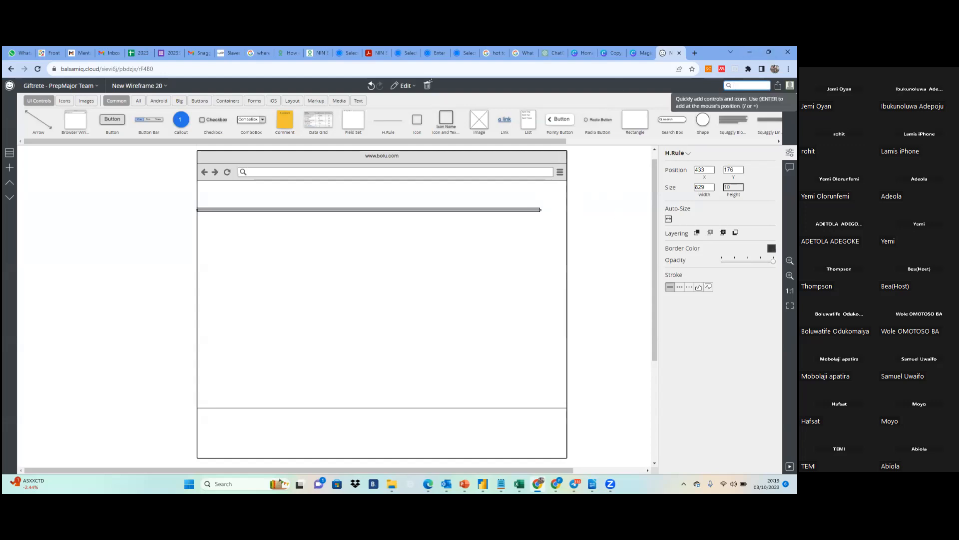
click(630, 207)
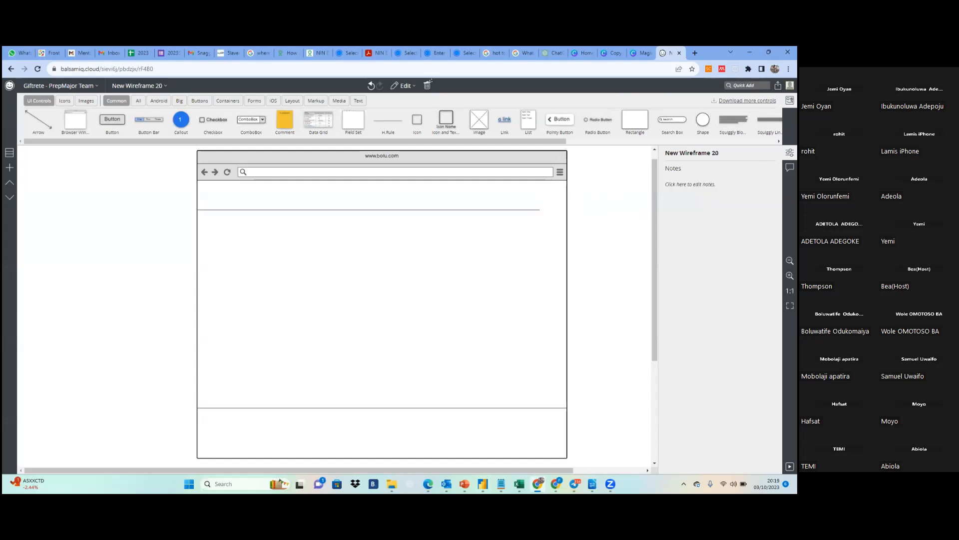
Add a V.Scroll Bar along the browser window's right inner edge at about X 1312, Y 109, stretched to about 545 high
click(747, 86)
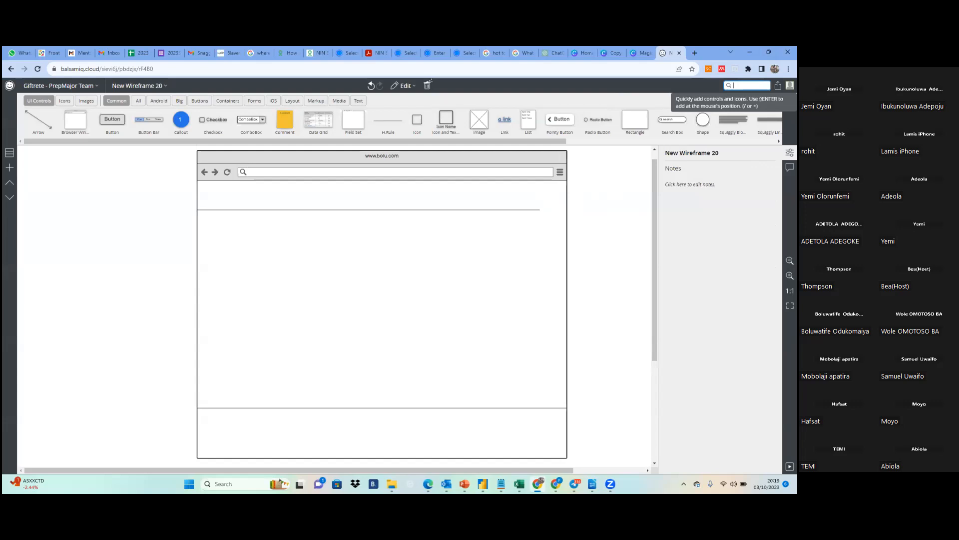
text(h)
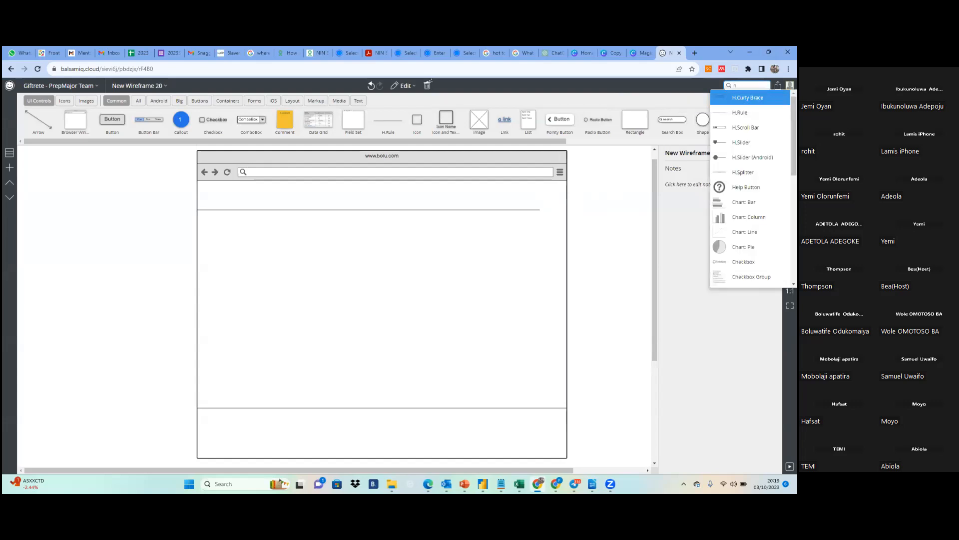
key(BackSpace)
text(v)
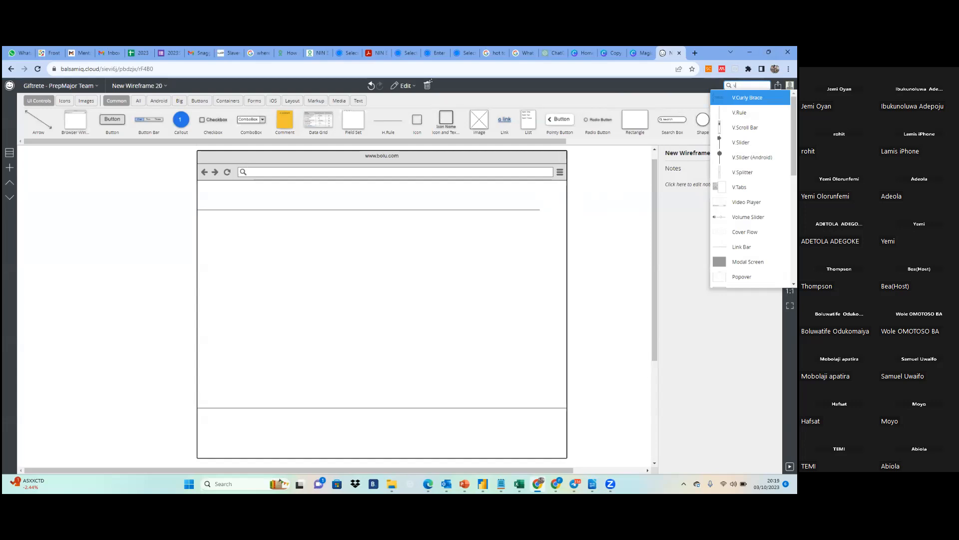
key(Down)
key(Down)
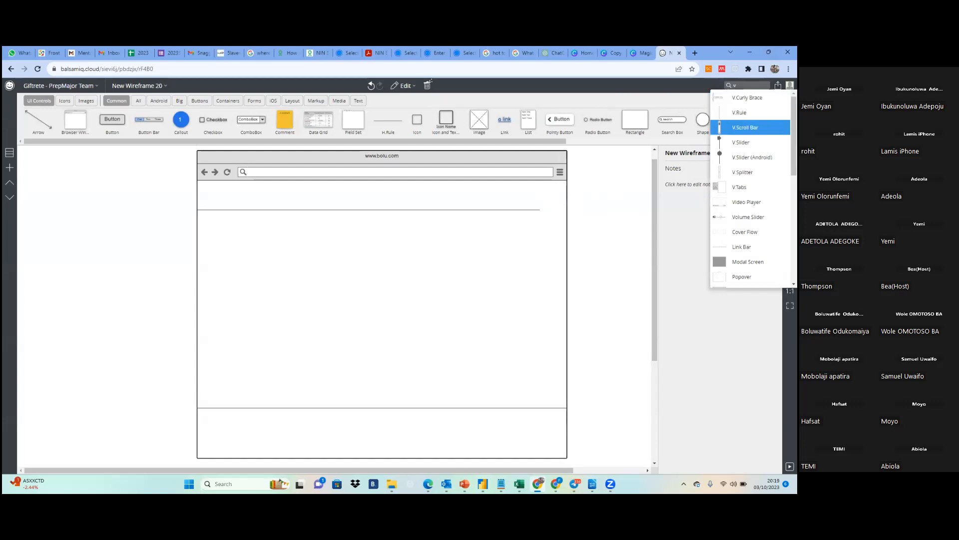
key(Return)
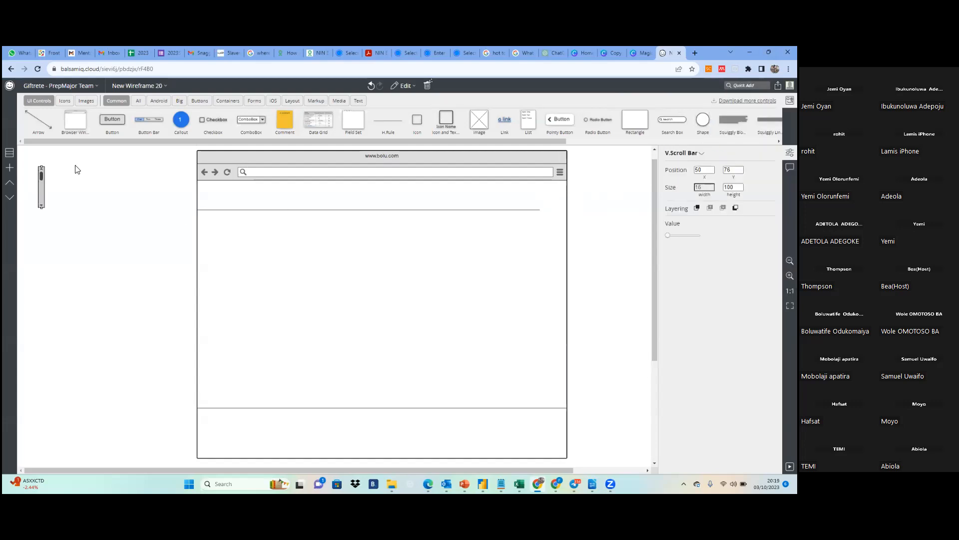
drag(42, 188, 565, 406)
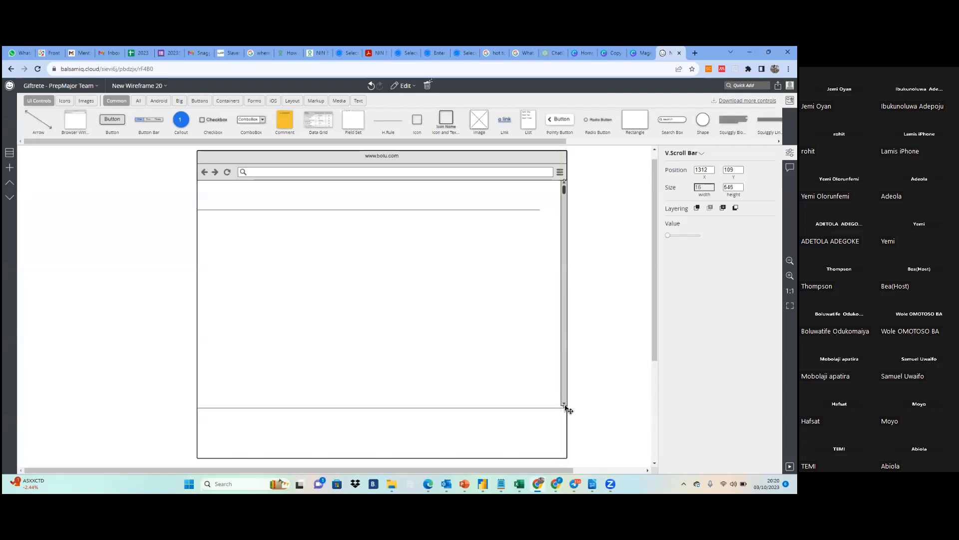
Extend the upper horizontal rule to about 879 wide so it meets the vertical scroll bar
click(539, 209)
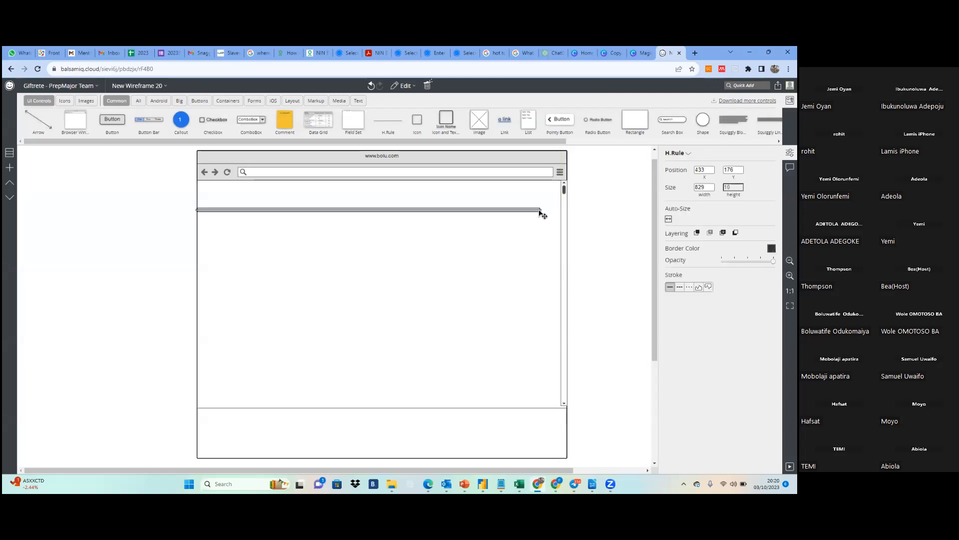
drag(540, 210, 563, 208)
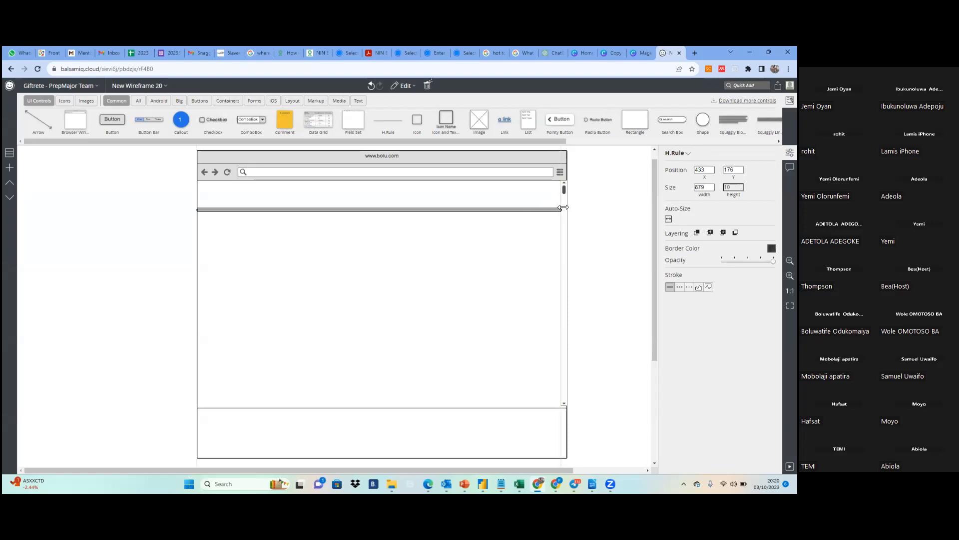
click(600, 209)
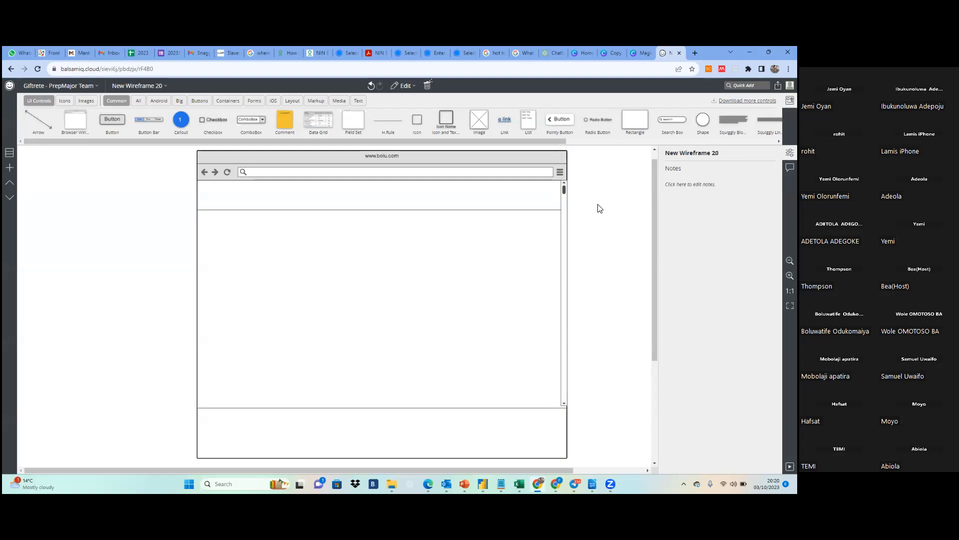
click(369, 210)
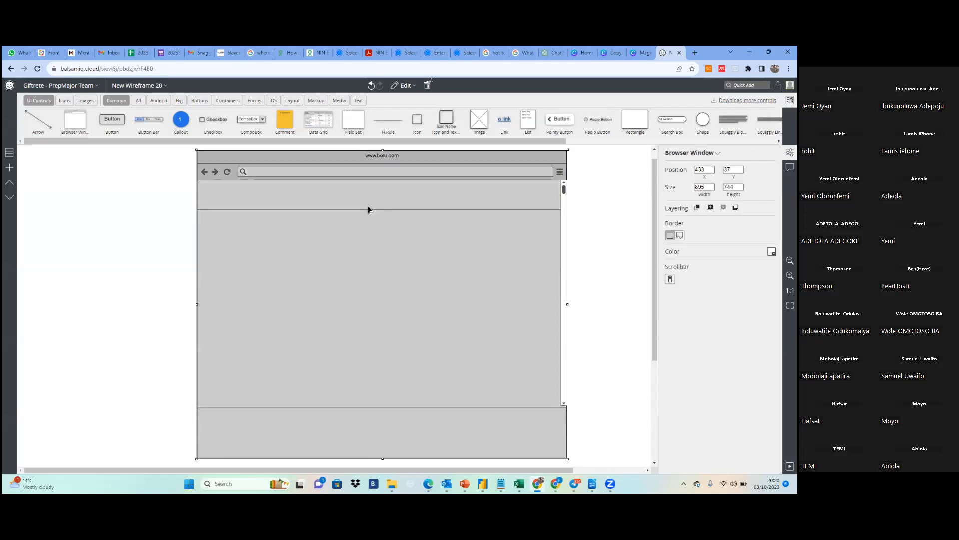
click(129, 224)
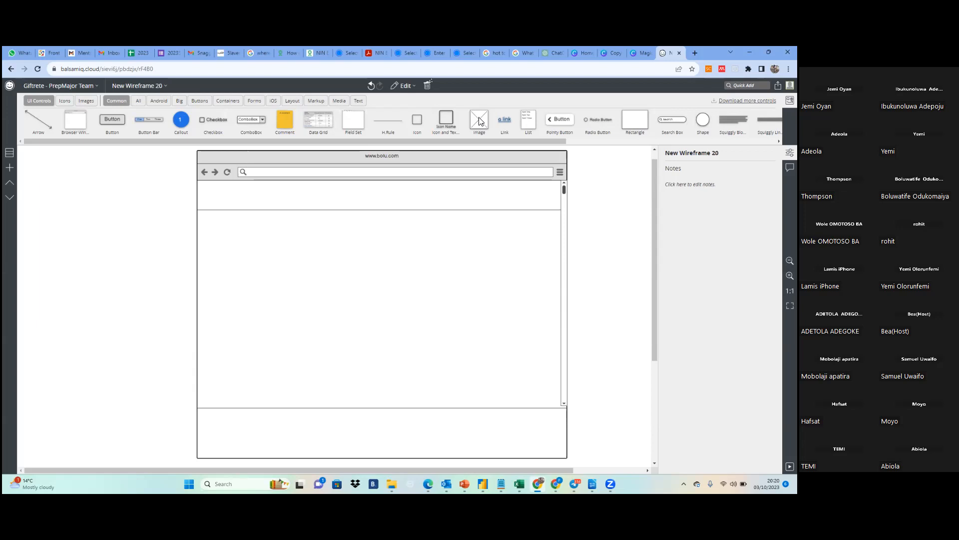
Place an Image placeholder in the header's left corner at about X 434, Y 110 and resize it to about 64 by 66
drag(479, 121, 212, 194)
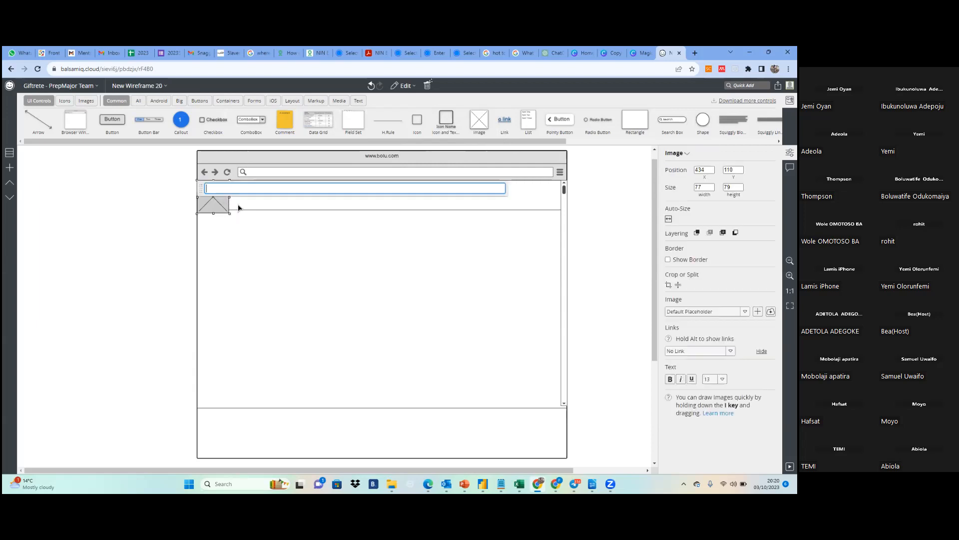
click(236, 212)
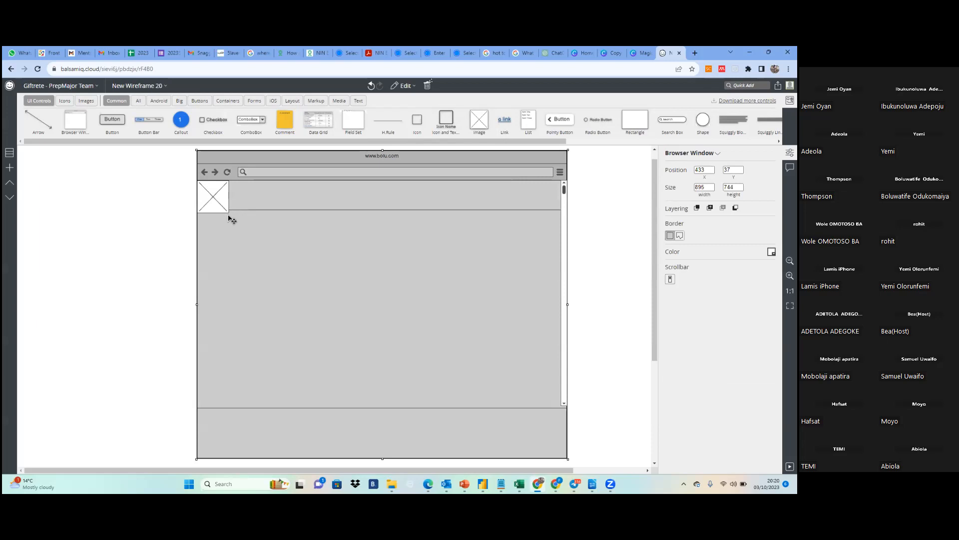
click(227, 212)
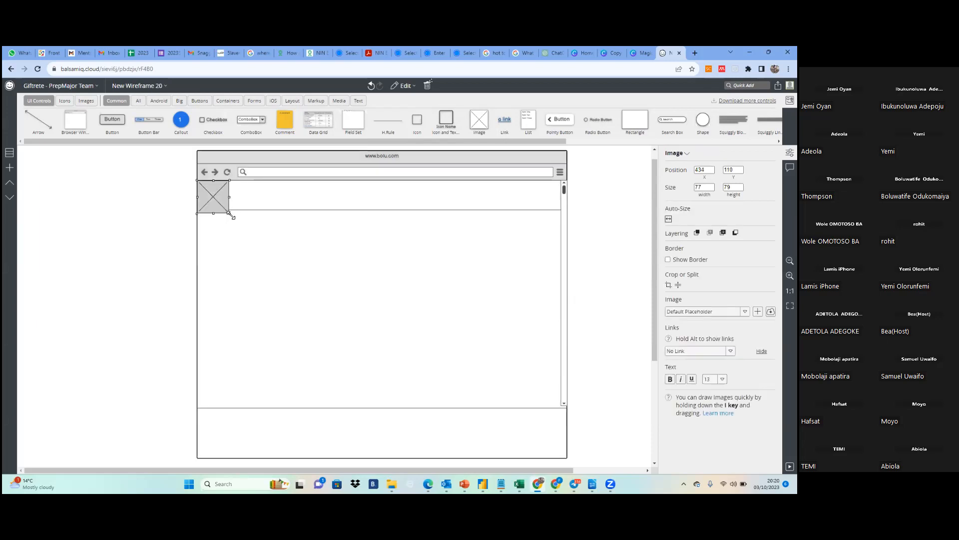
drag(230, 213, 223, 202)
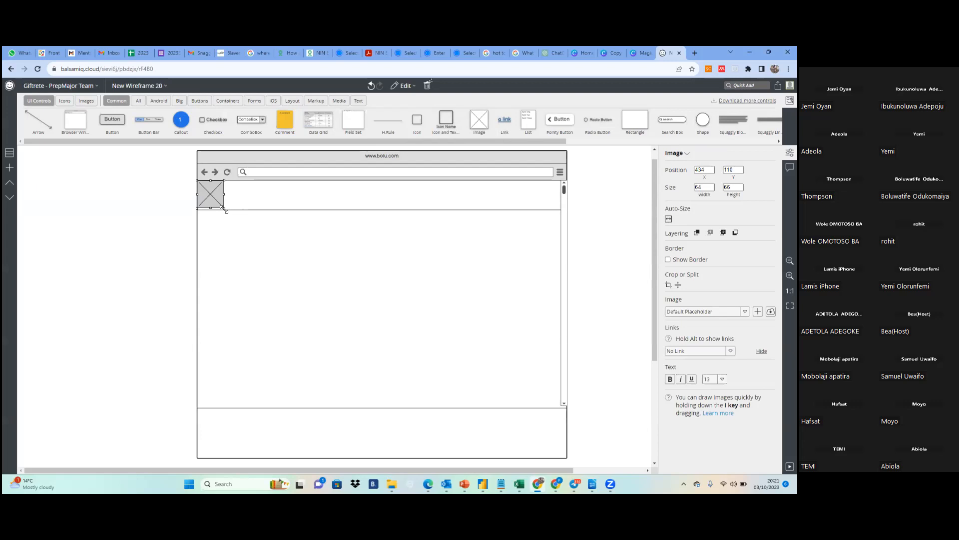
drag(224, 209, 224, 207)
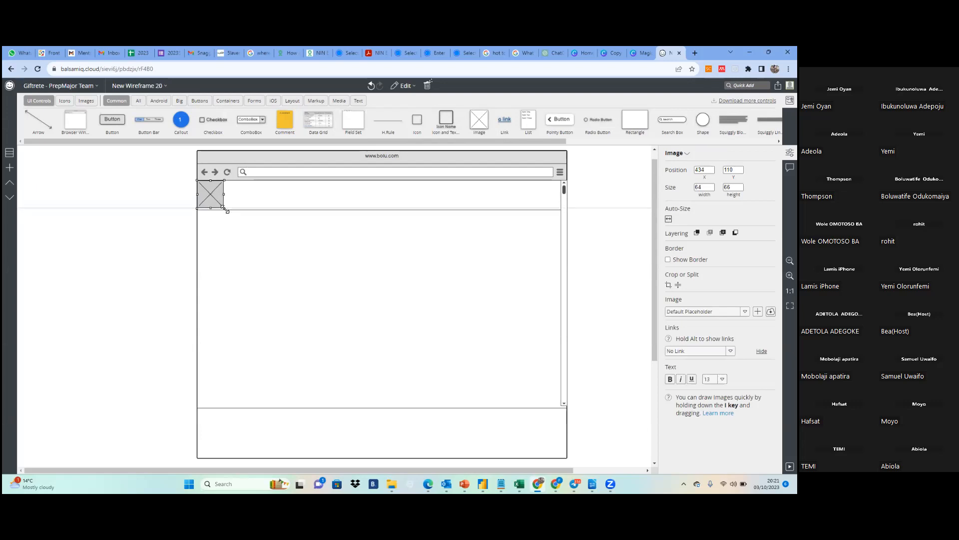
click(258, 215)
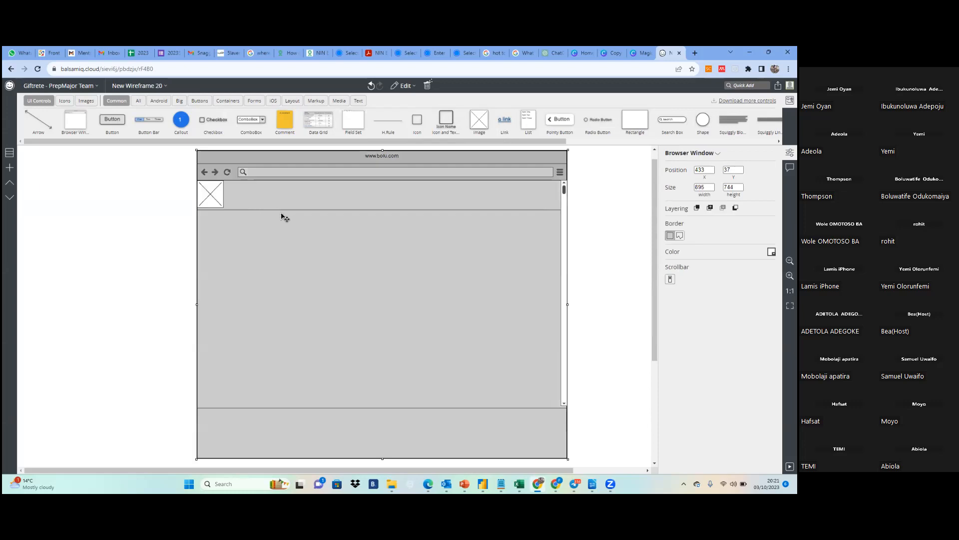
Move the header image placeholder to about X 433, Y 113, just above the upper horizontal rule
click(211, 194)
drag(211, 194, 212, 195)
click(262, 210)
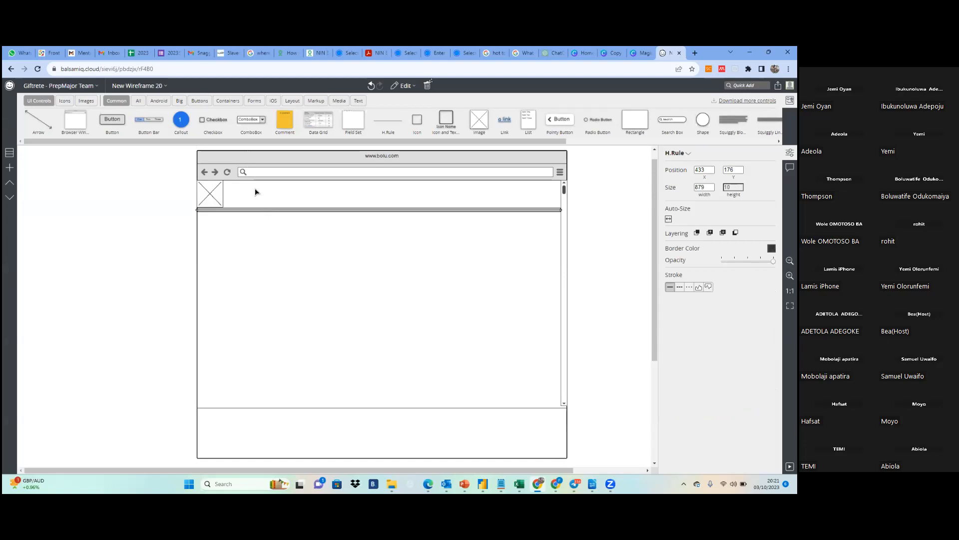
click(256, 192)
click(223, 203)
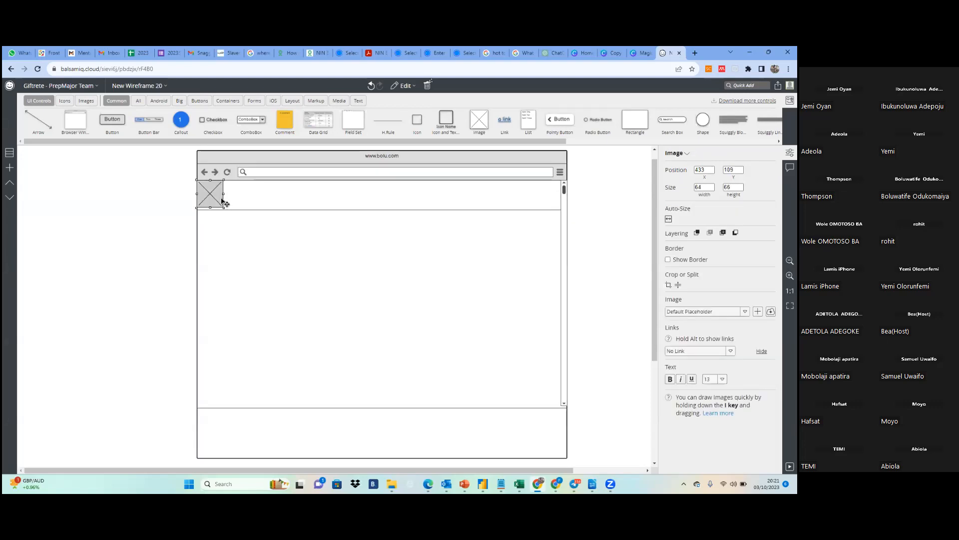
key(Down)
key(Down)
key(Down)
key(Down)
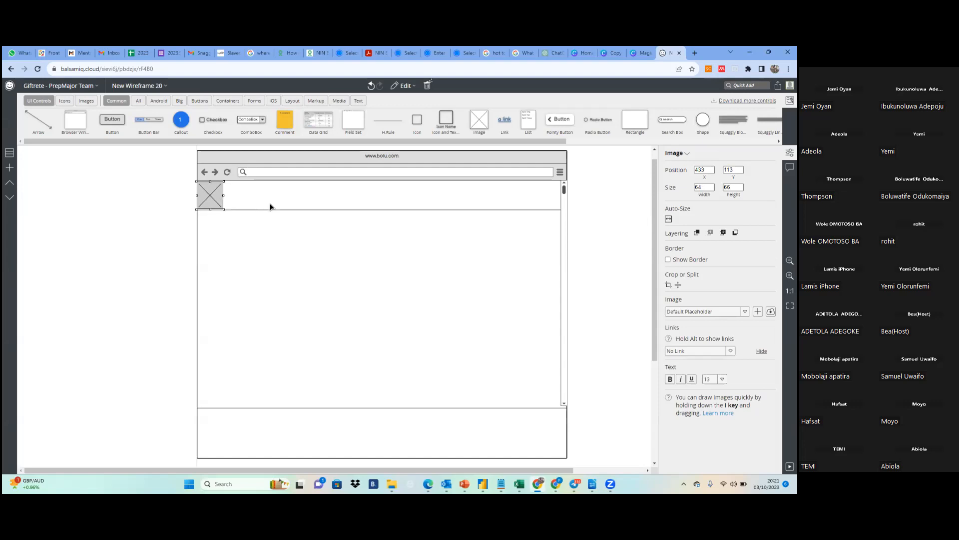
click(297, 218)
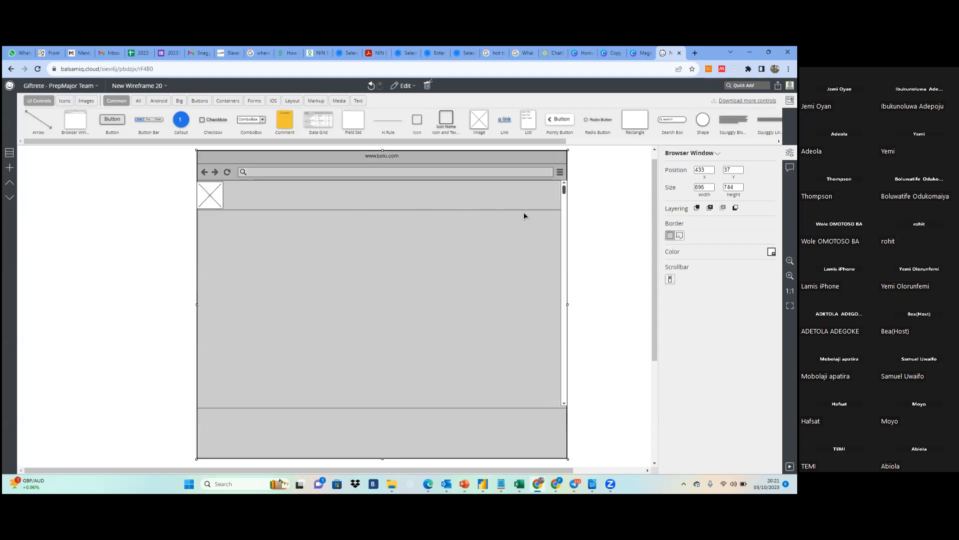
click(604, 214)
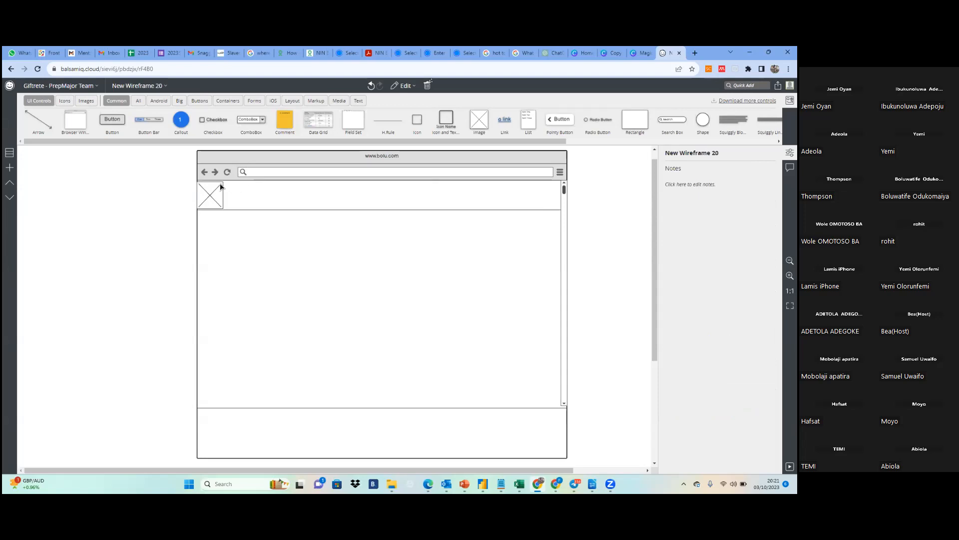
Nudge the header image placeholder slightly up and to the right to sit inside the header area
click(210, 195)
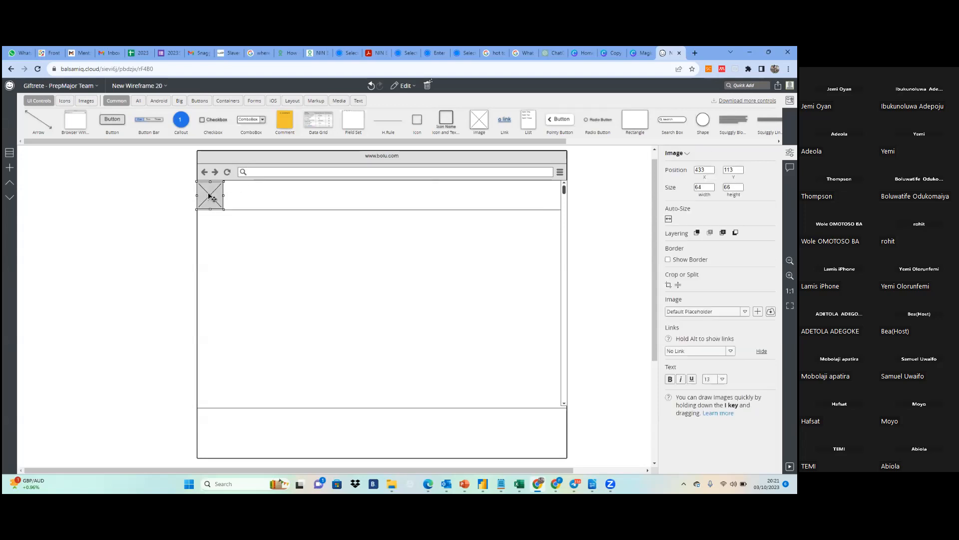
key(Up)
key(Up)
key(Right)
key(Right)
click(473, 220)
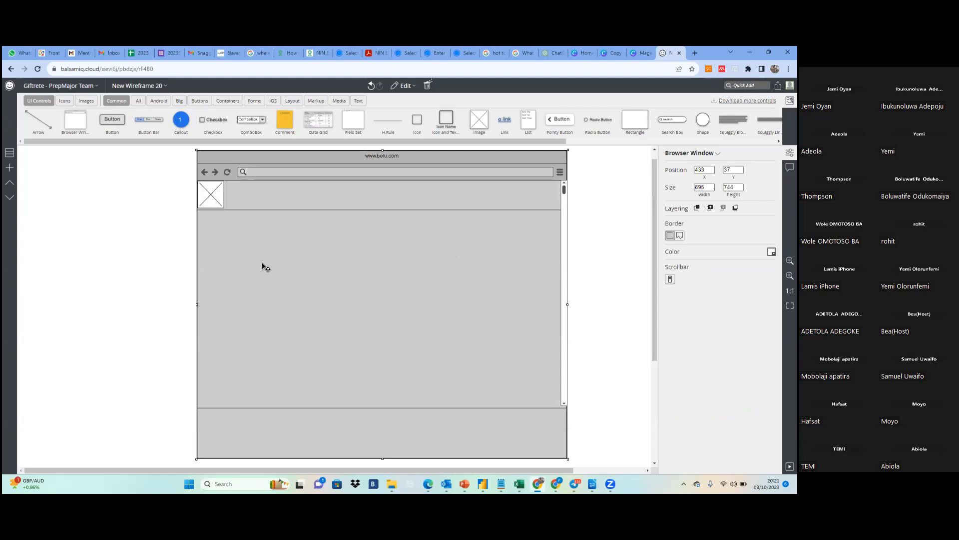
click(129, 255)
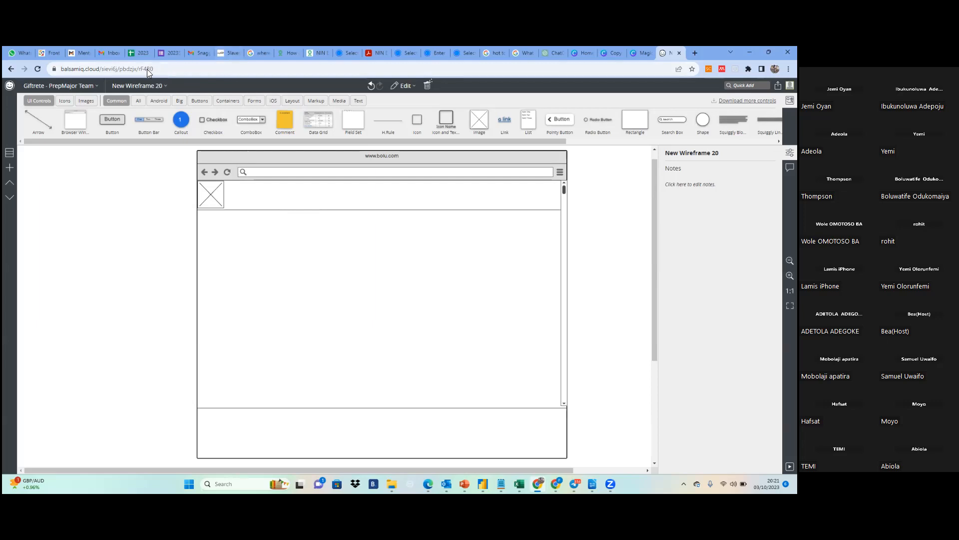
Add a Button with its default label to the header area at about X 883, Y 139
drag(112, 120, 397, 202)
double_click(395, 197)
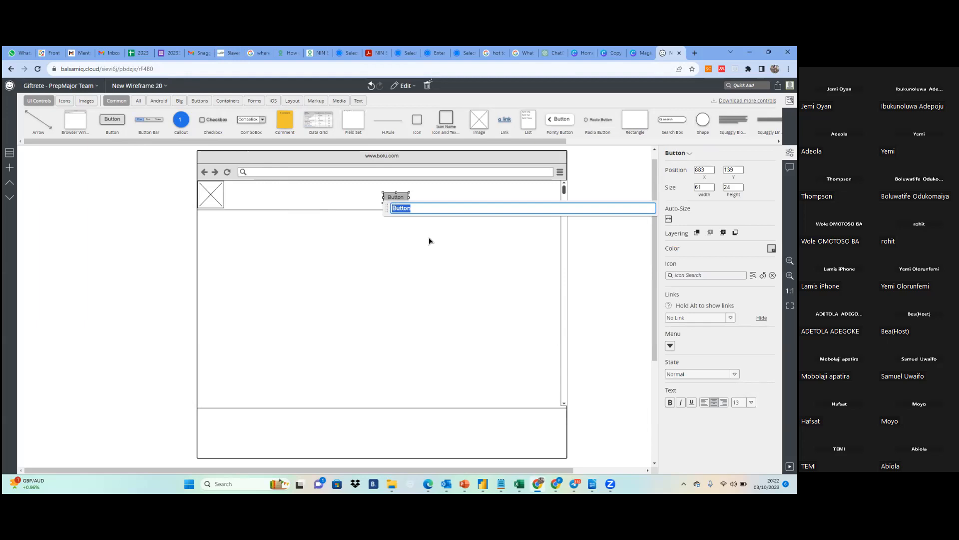
click(442, 184)
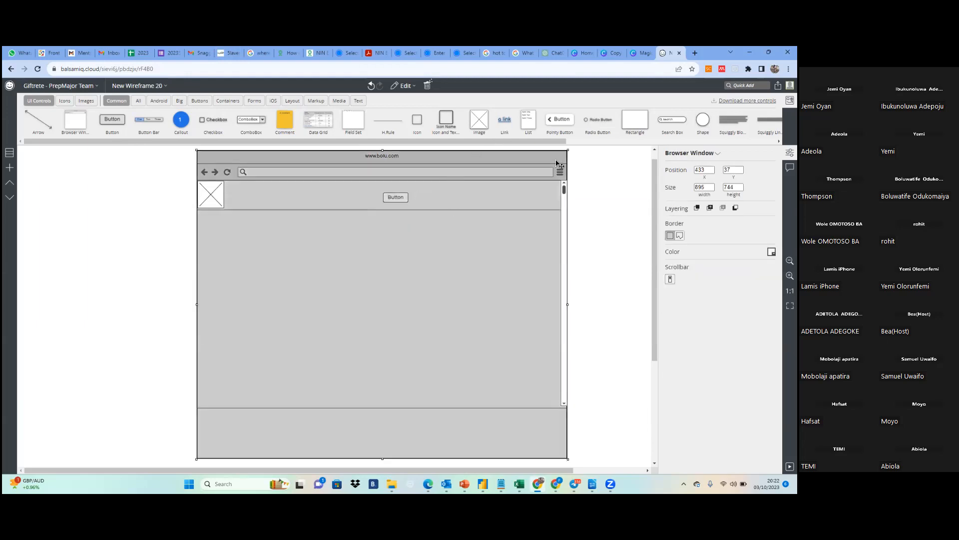
click(608, 178)
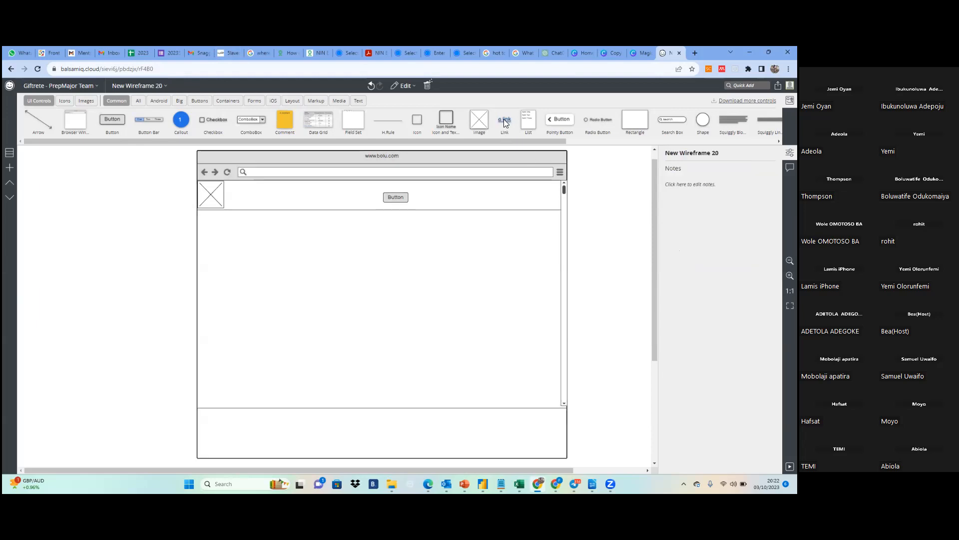
Add a Link at about X 974, Y 141 and a Text Label at about X 1058, Y 138 beside the header button
drag(505, 121, 428, 200)
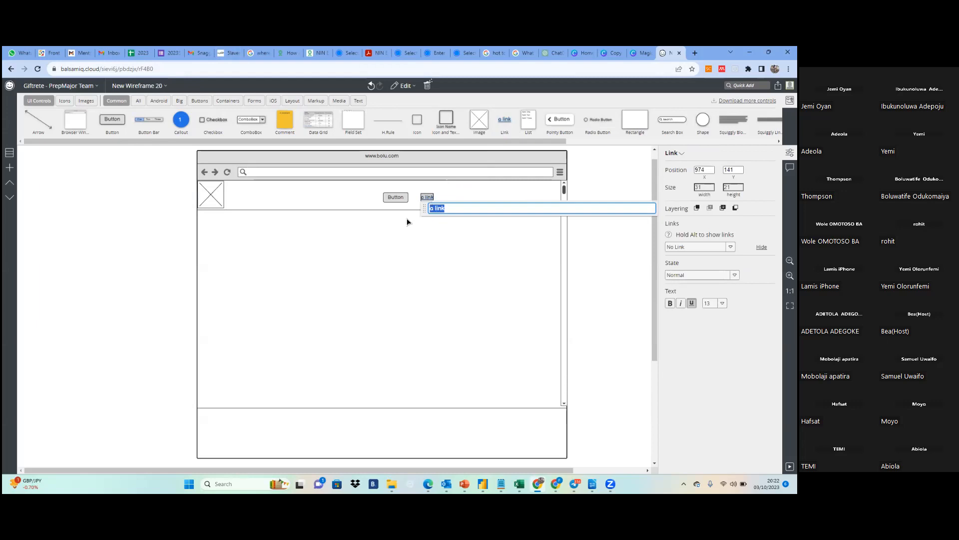
click(398, 229)
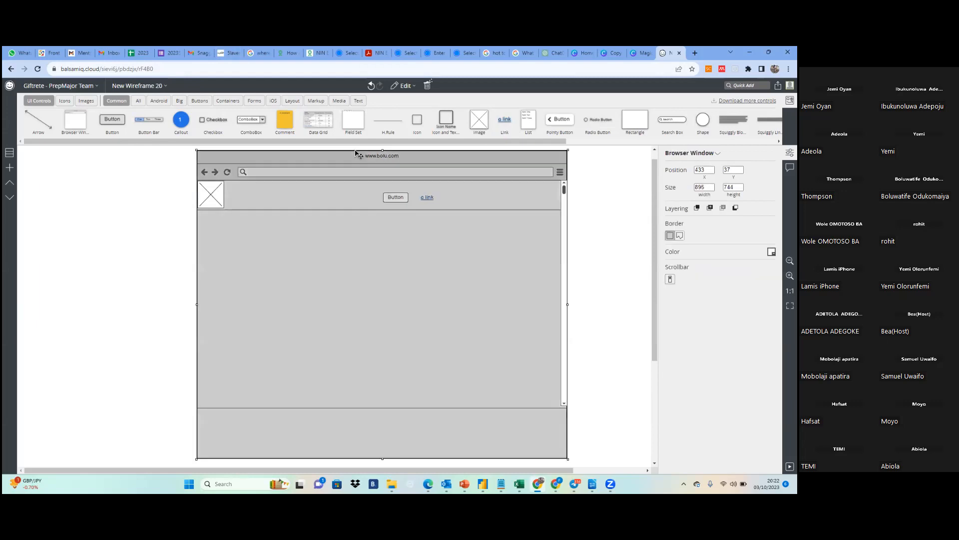
click(359, 102)
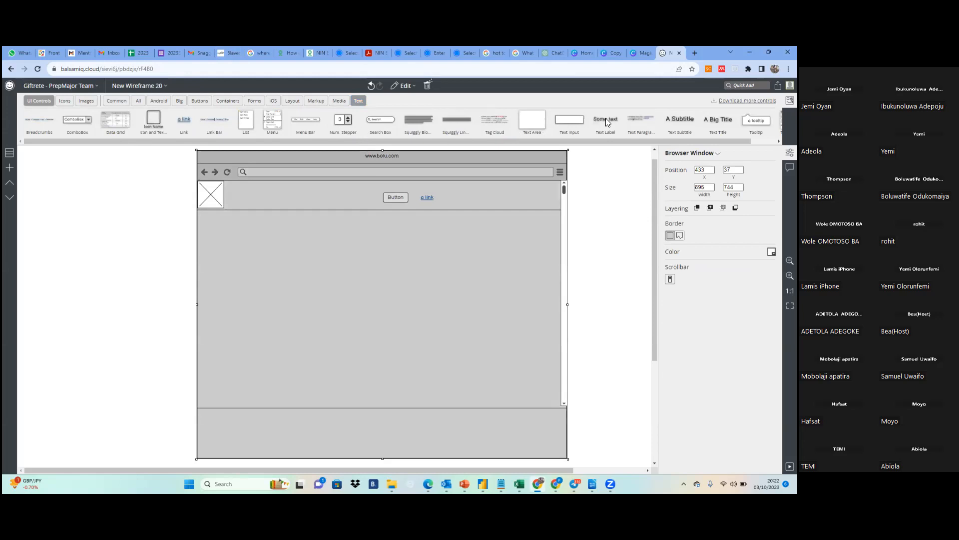
drag(608, 117, 470, 198)
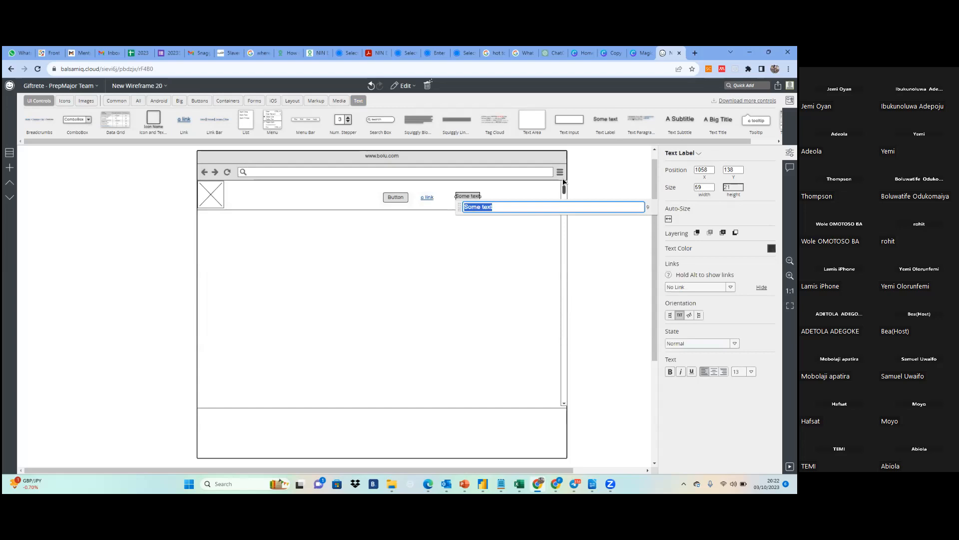
click(494, 190)
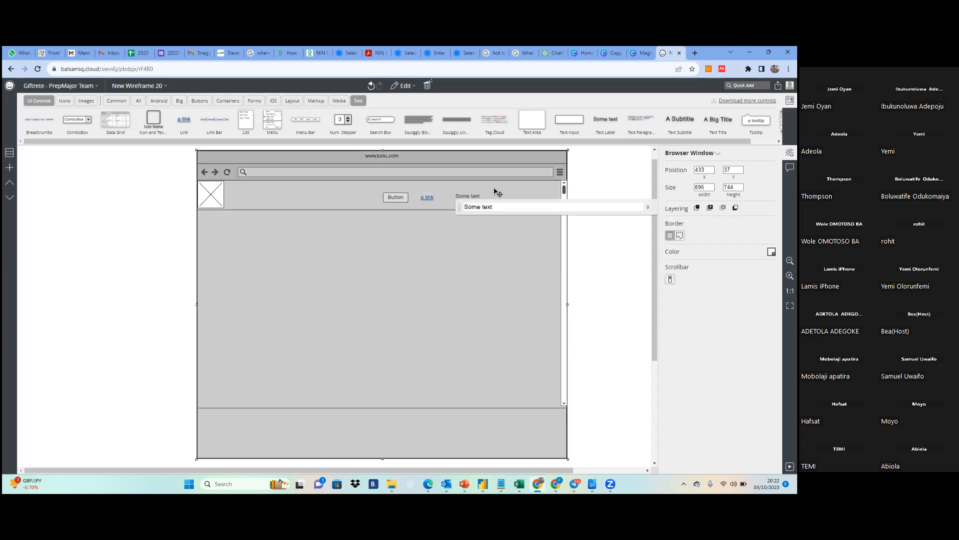
Change the label of the header button to Home
click(401, 202)
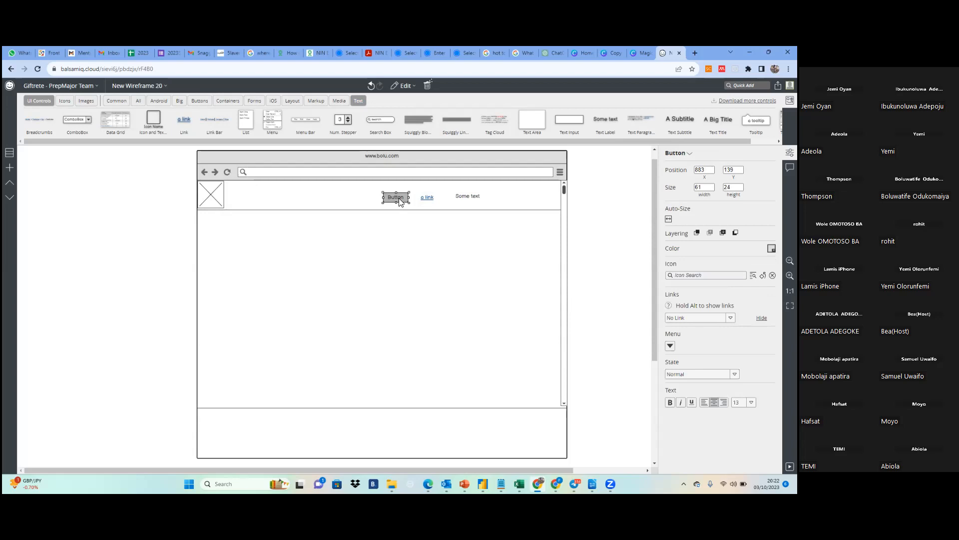
double_click(403, 202)
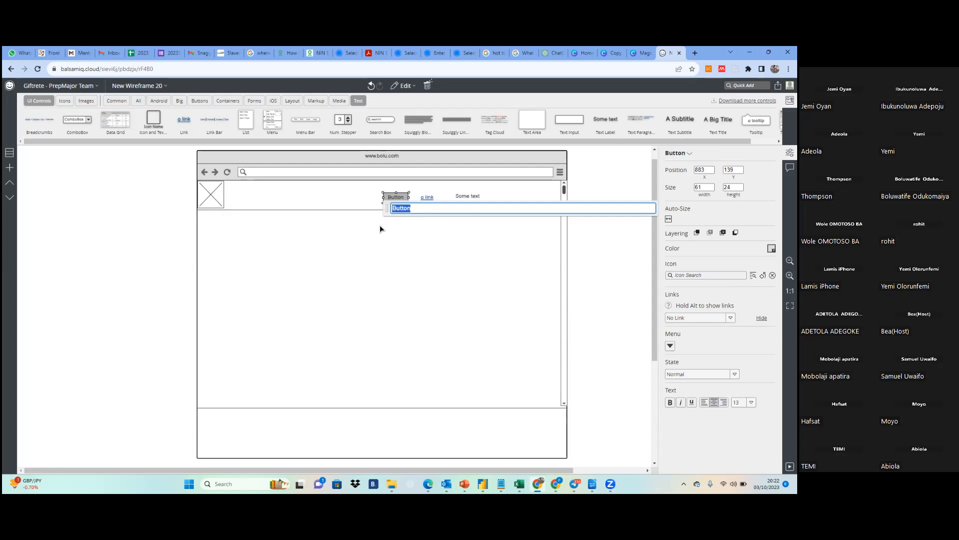
click(389, 216)
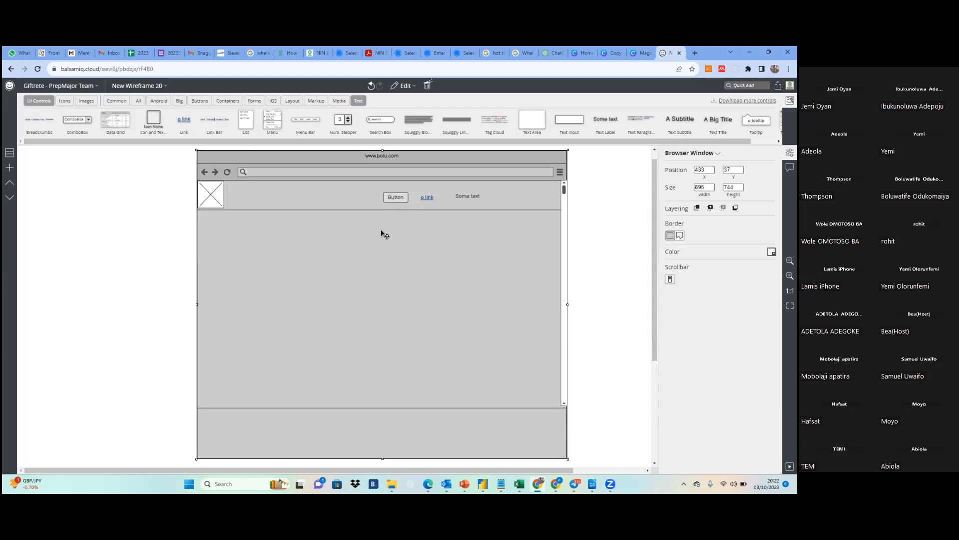
click(601, 223)
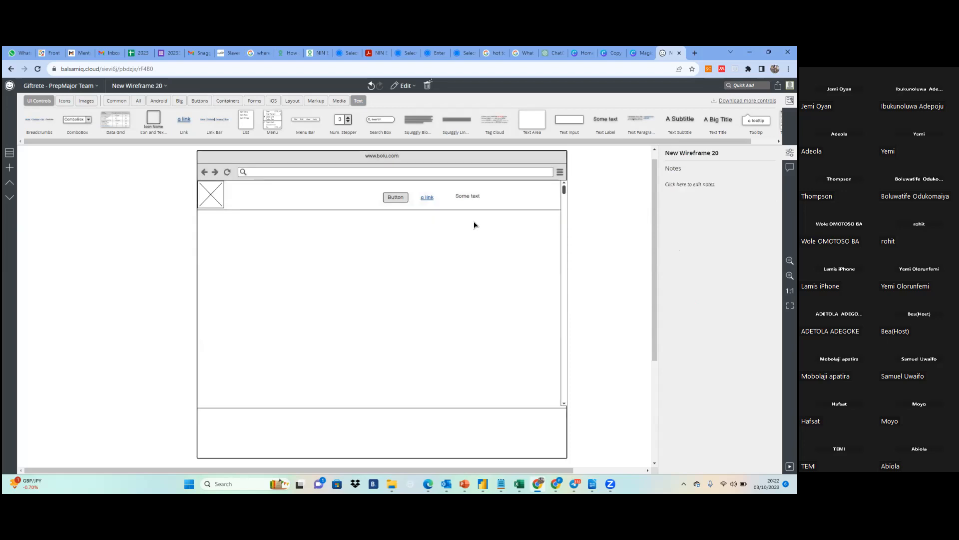
click(394, 199)
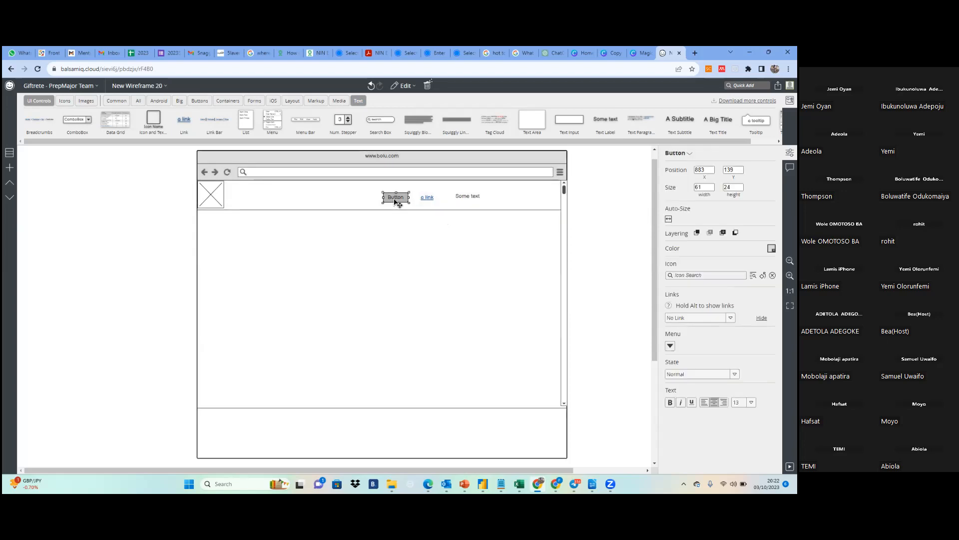
double_click(395, 200)
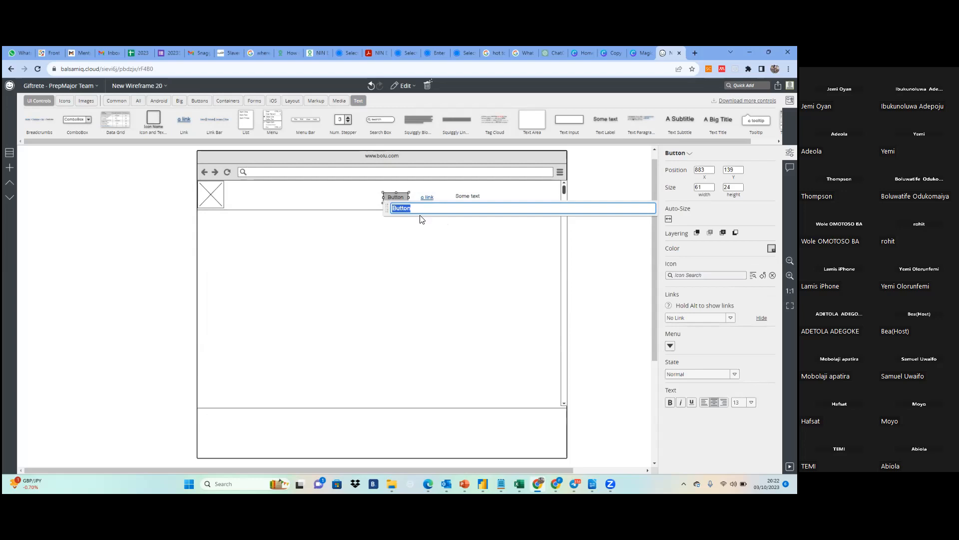
text(Home)
click(418, 226)
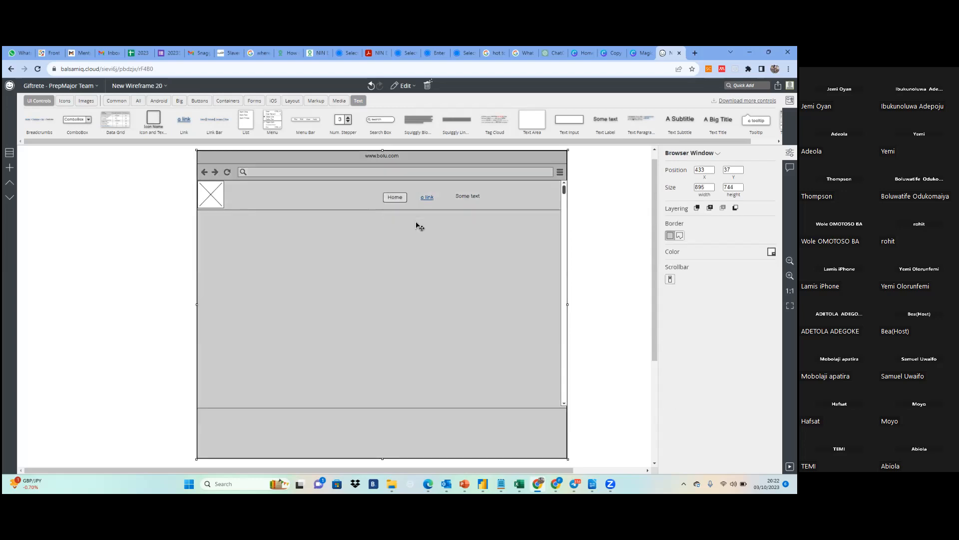
Change the text of the header link and the text label beside it to Home
double_click(429, 198)
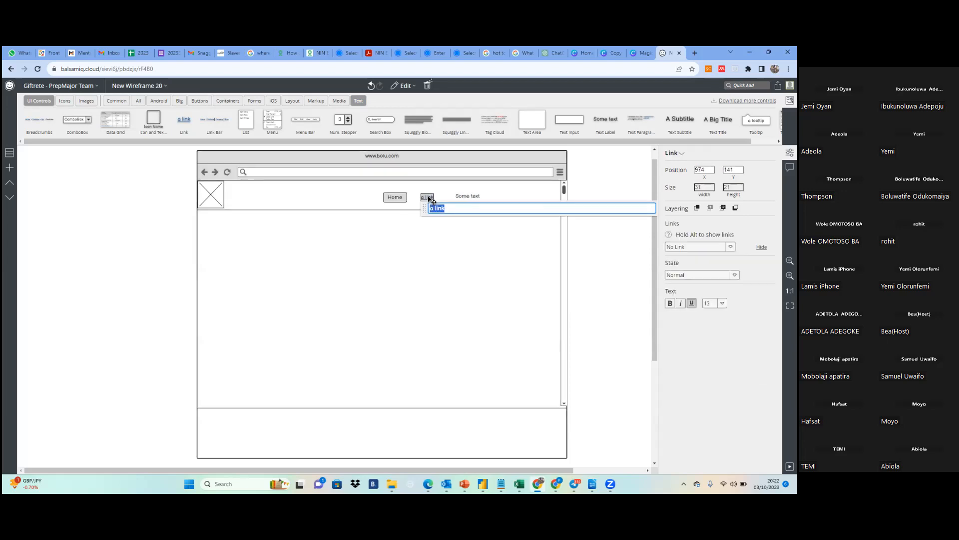
text(Home)
double_click(474, 197)
text(Home)
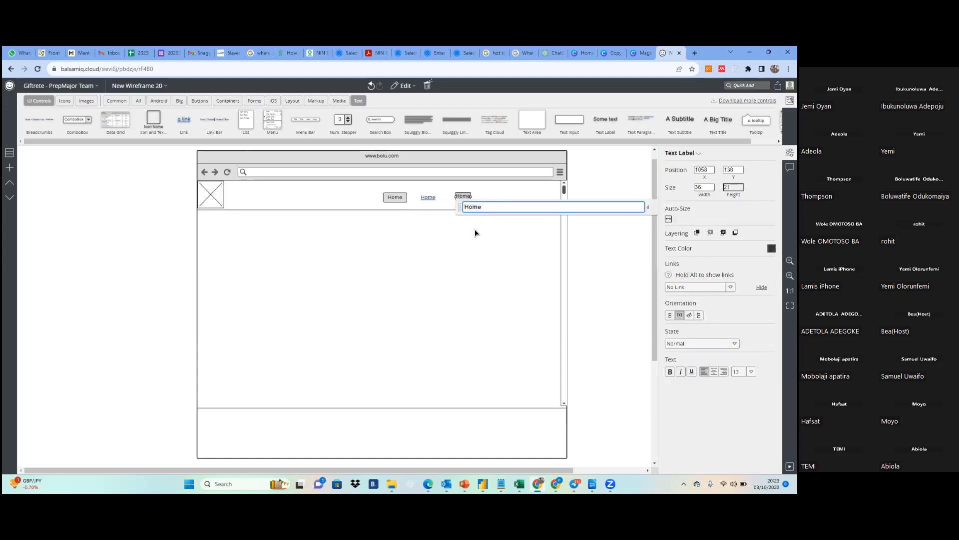
click(480, 249)
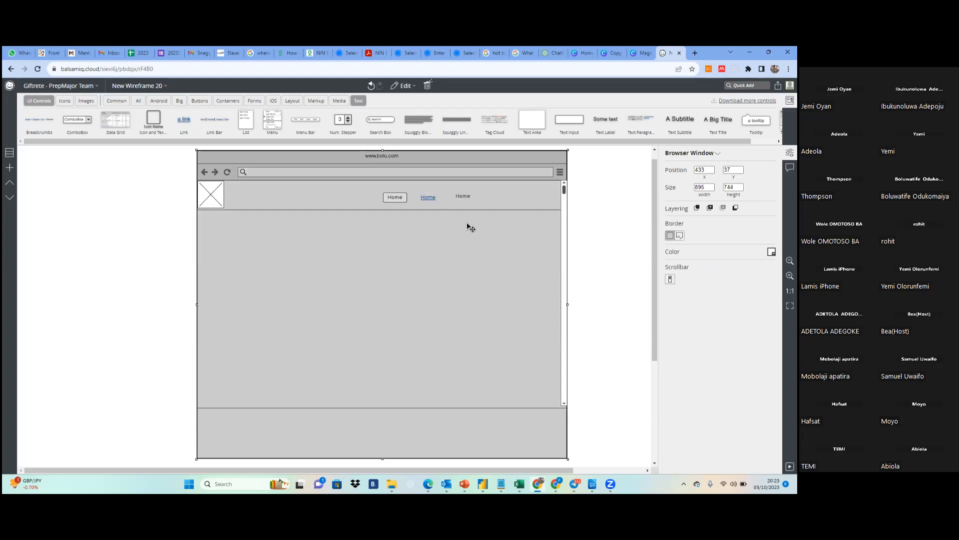
click(587, 235)
Move the header text label to about X 1041, Y 142 and set its font size to 17 after trying 20 and 13
drag(460, 199, 454, 200)
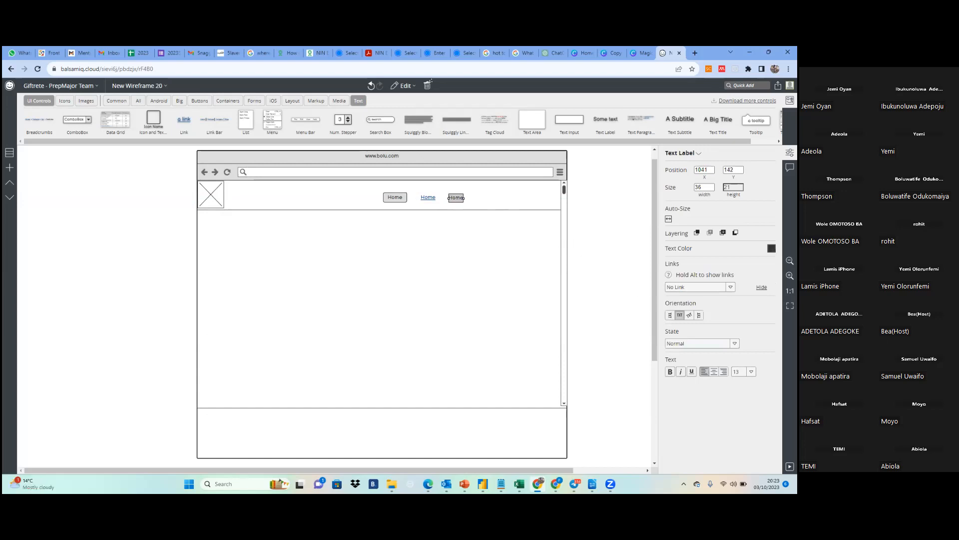
click(751, 371)
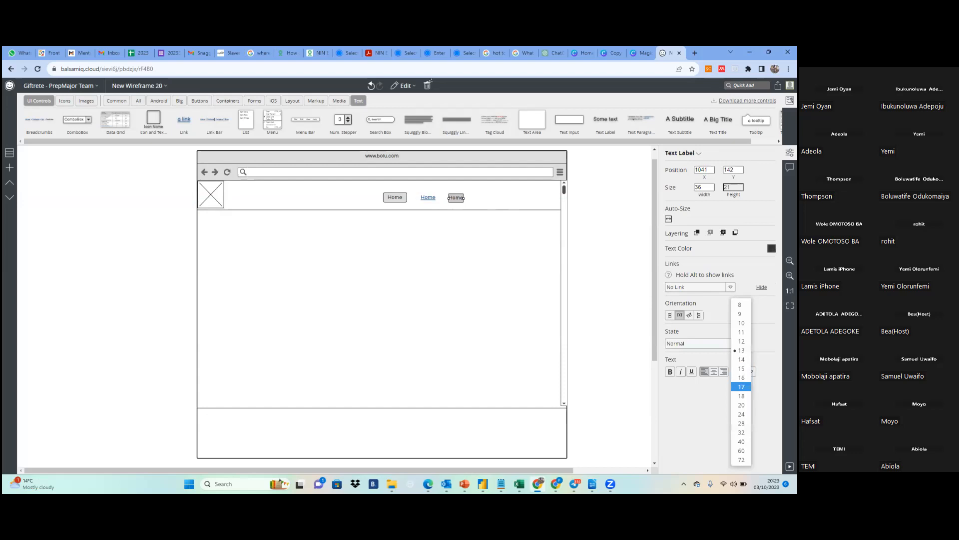
click(742, 405)
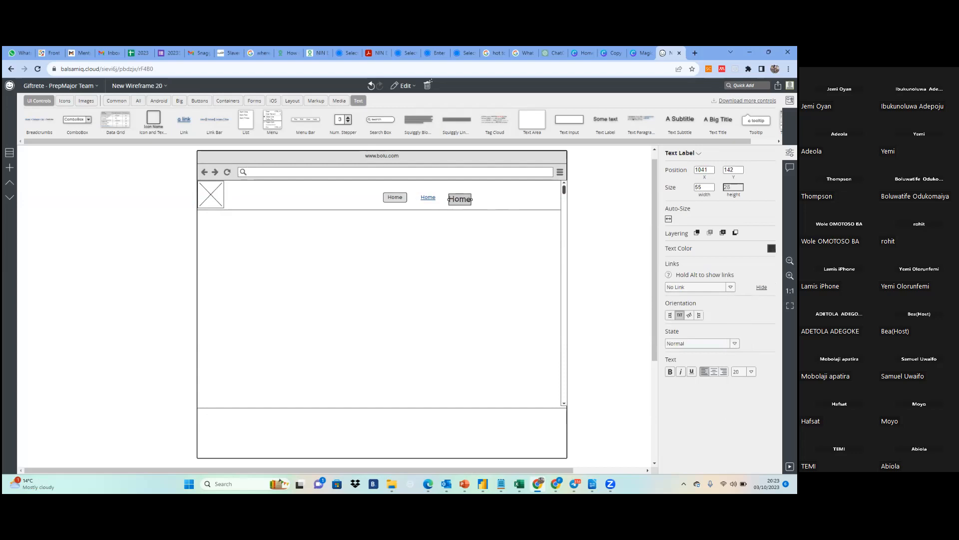
click(751, 371)
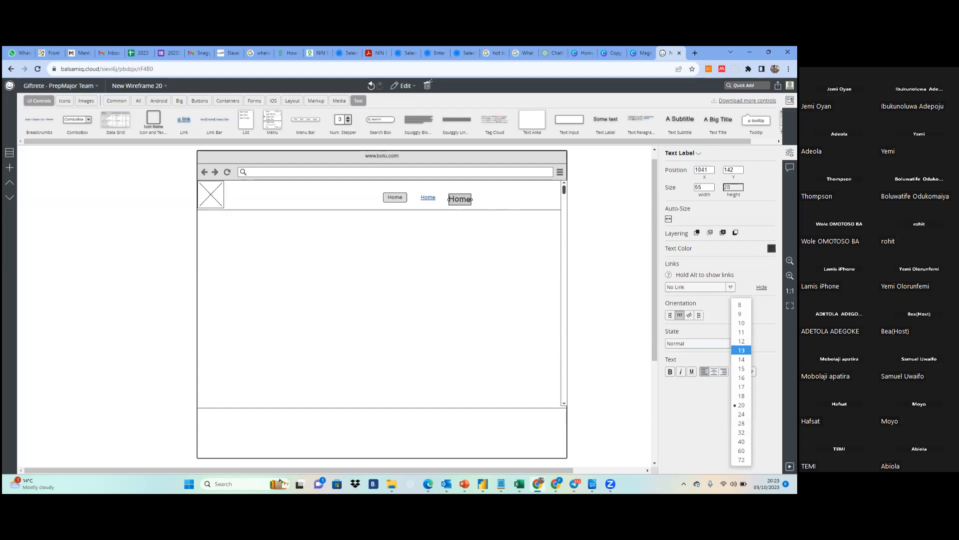
click(741, 350)
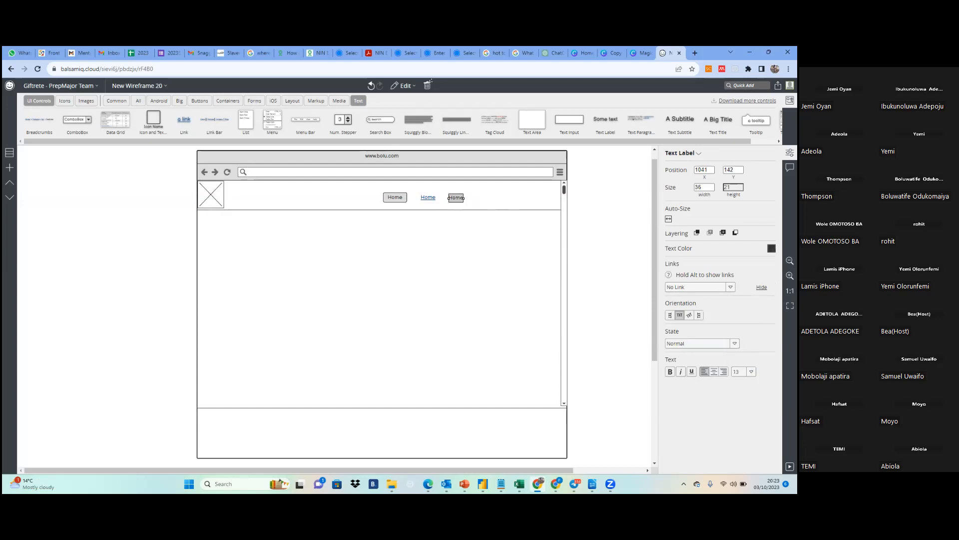
click(751, 372)
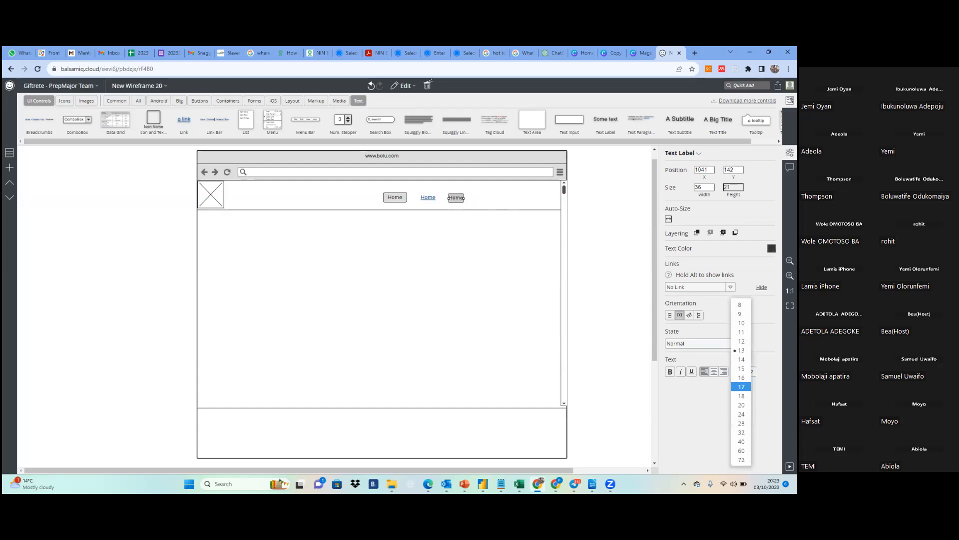
click(741, 387)
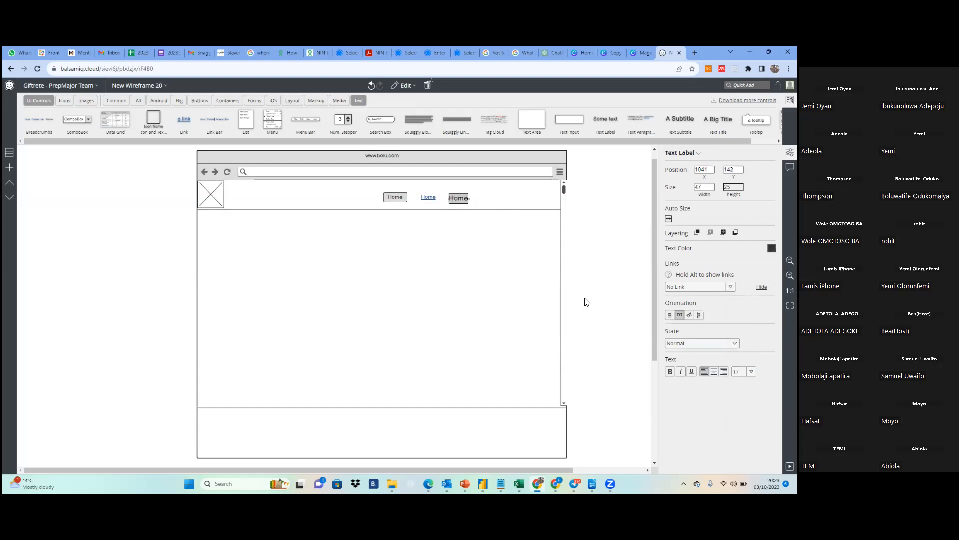
click(460, 213)
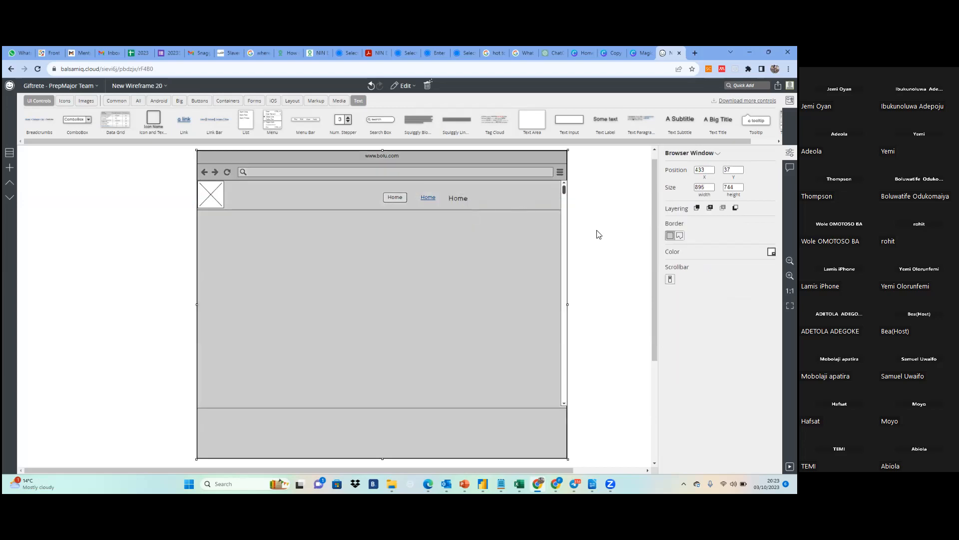
click(599, 235)
Delete the Home text label and the Home link from the header
click(460, 201)
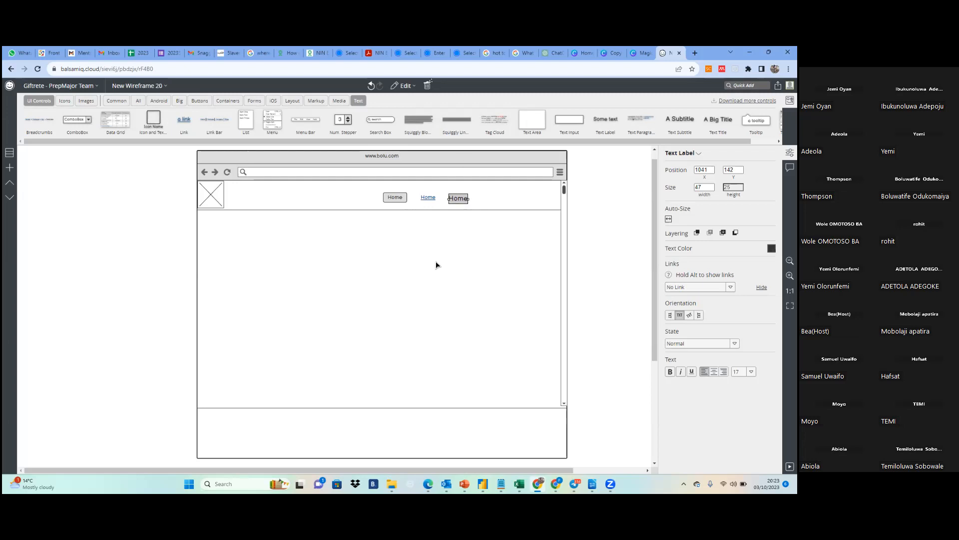
key(Delete)
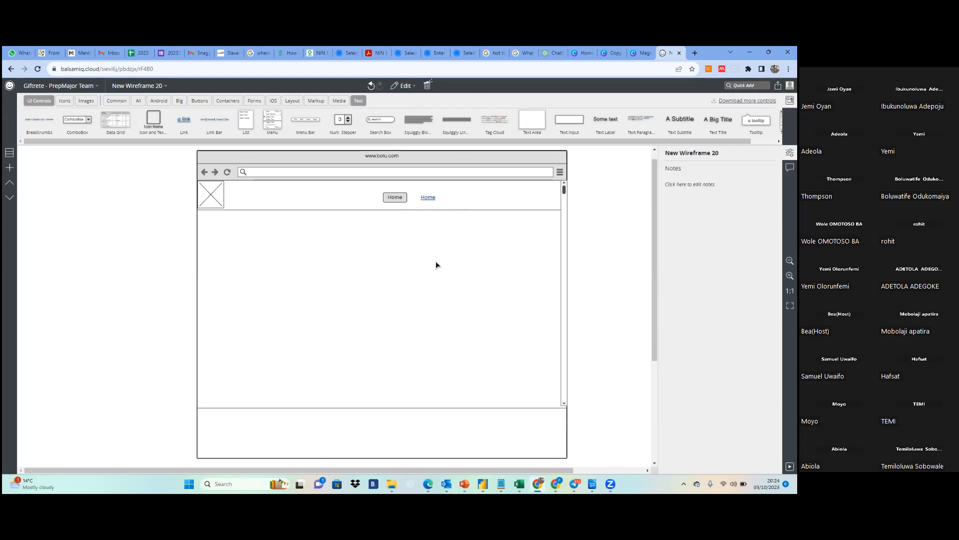
click(428, 199)
key(Delete)
Shift the Home button slightly left in the header and duplicate it four times
click(403, 200)
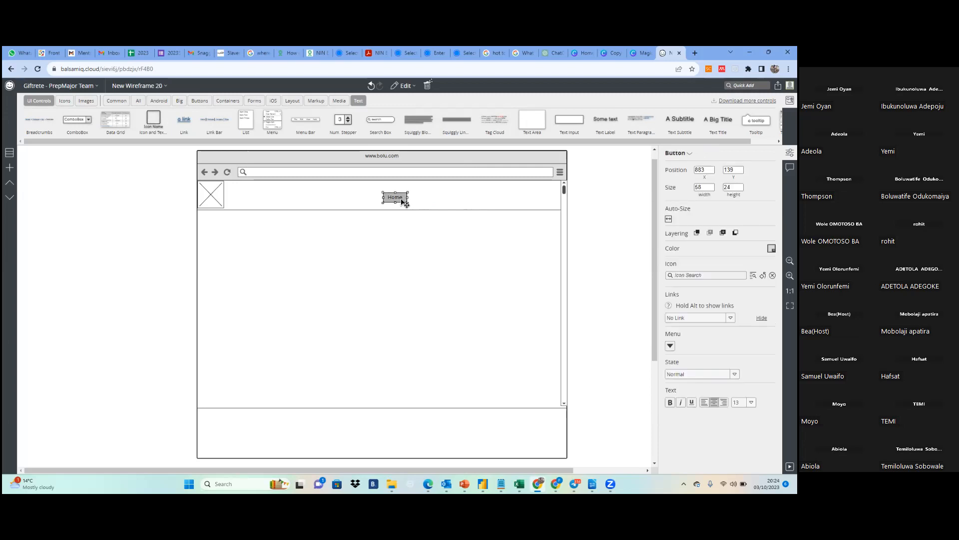
drag(401, 199, 387, 203)
key(ctrl+d)
key(ctrl+d)
key(Escape)
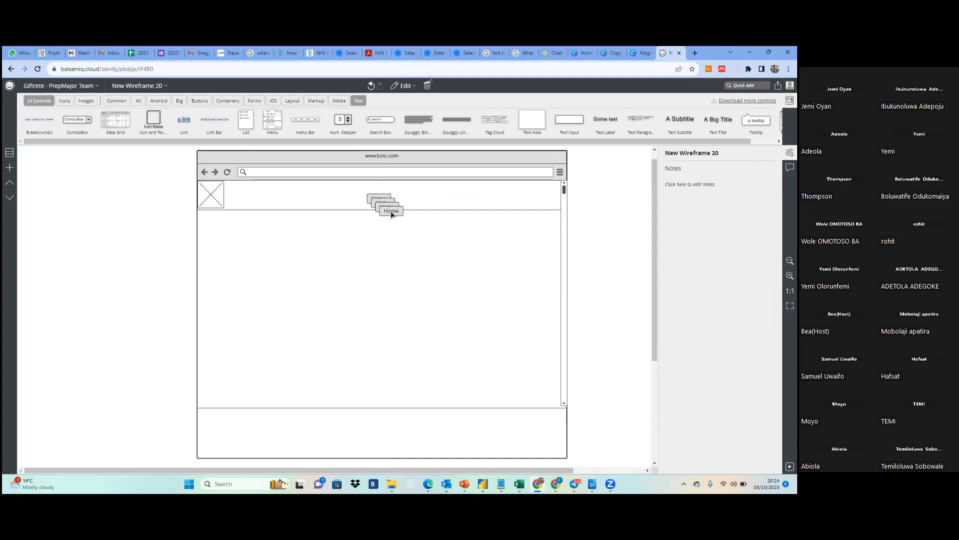
click(391, 212)
key(ctrl+d)
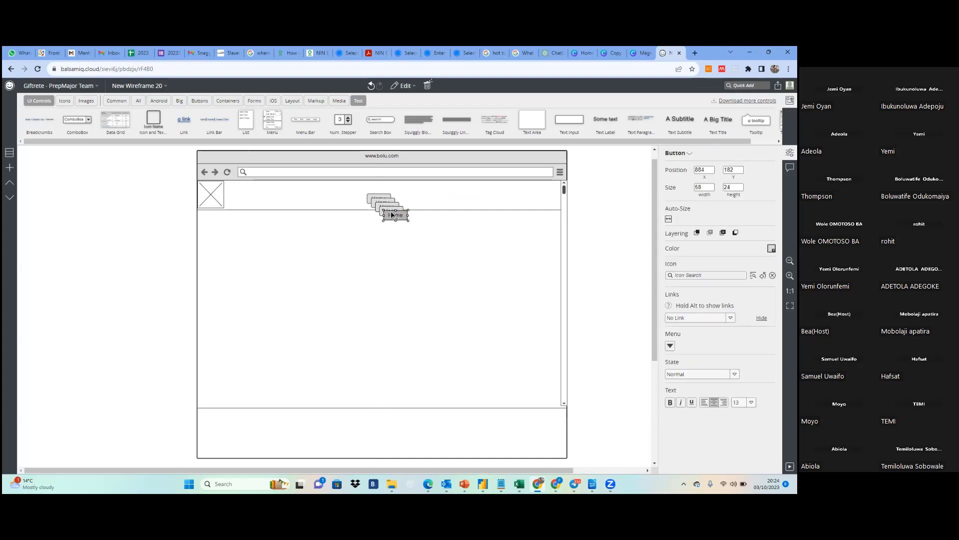
Spread the four Home button copies in a roughly even row across the header at Y 142, from about X 941 to X 1207
drag(397, 216, 534, 205)
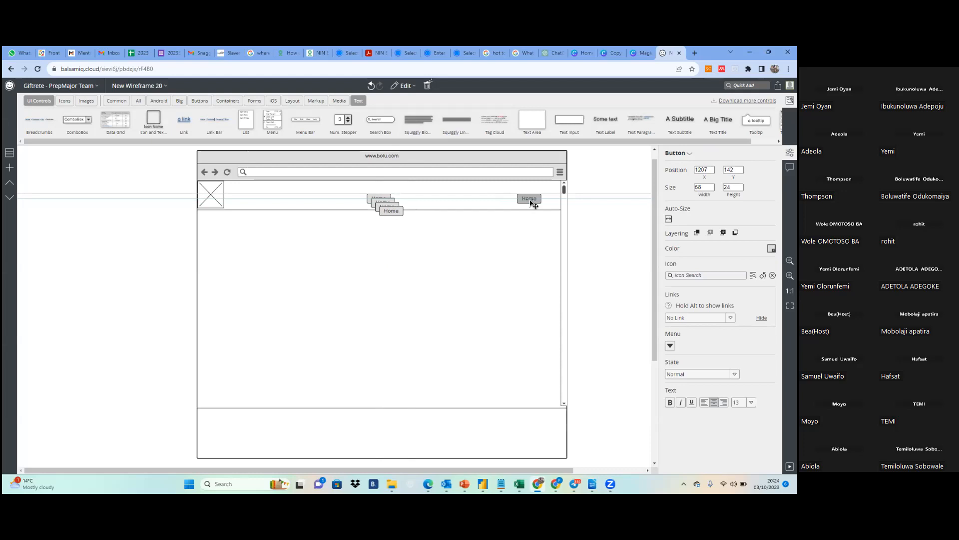
drag(533, 203, 531, 202)
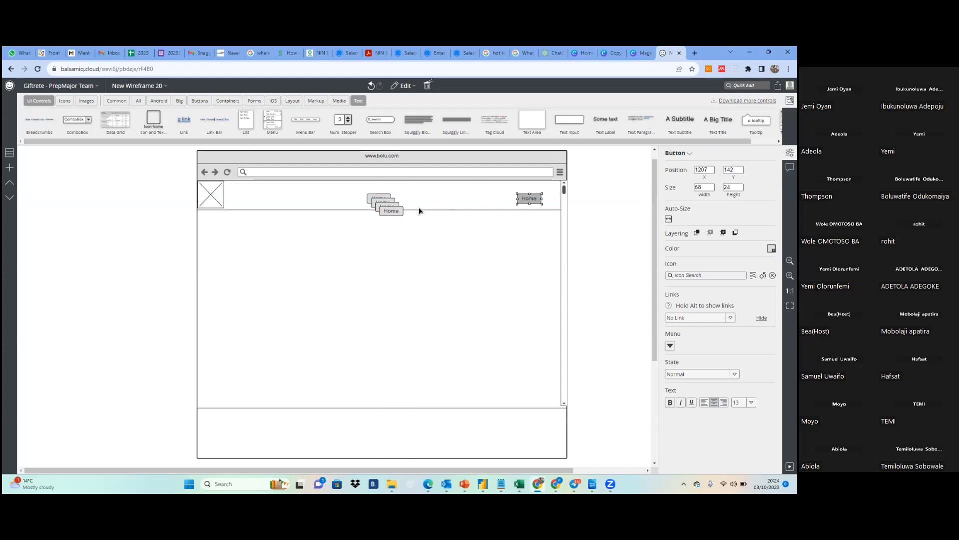
click(392, 214)
drag(392, 215, 486, 202)
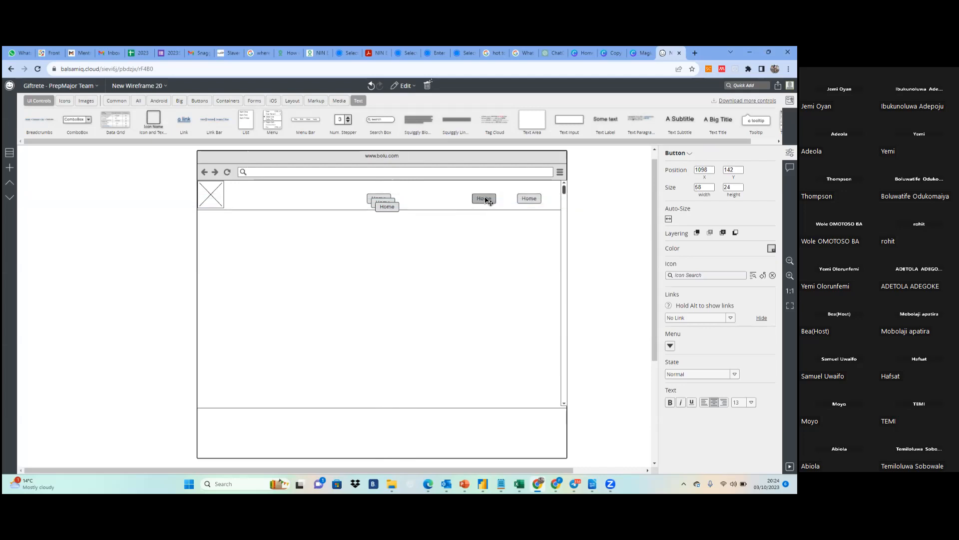
drag(390, 209, 414, 203)
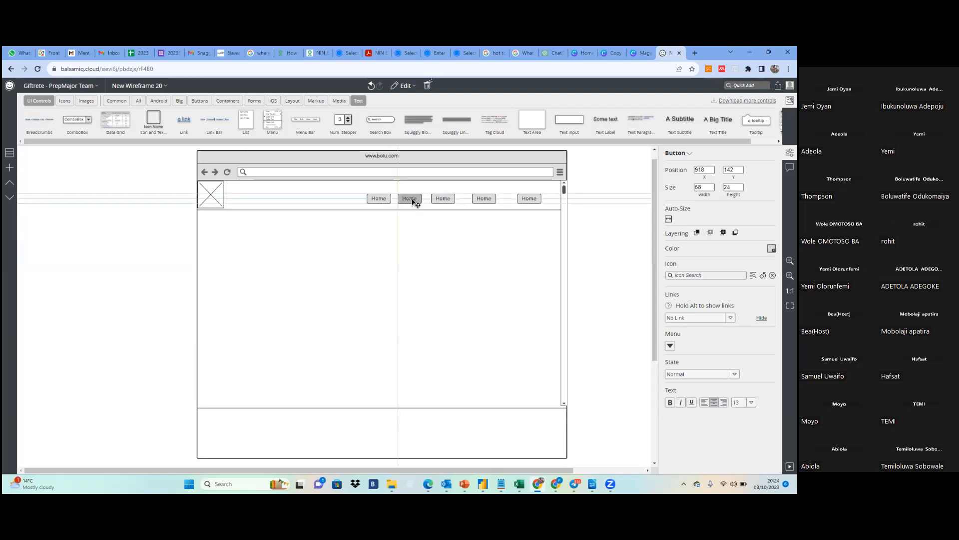
drag(414, 203, 414, 202)
drag(476, 200, 420, 201)
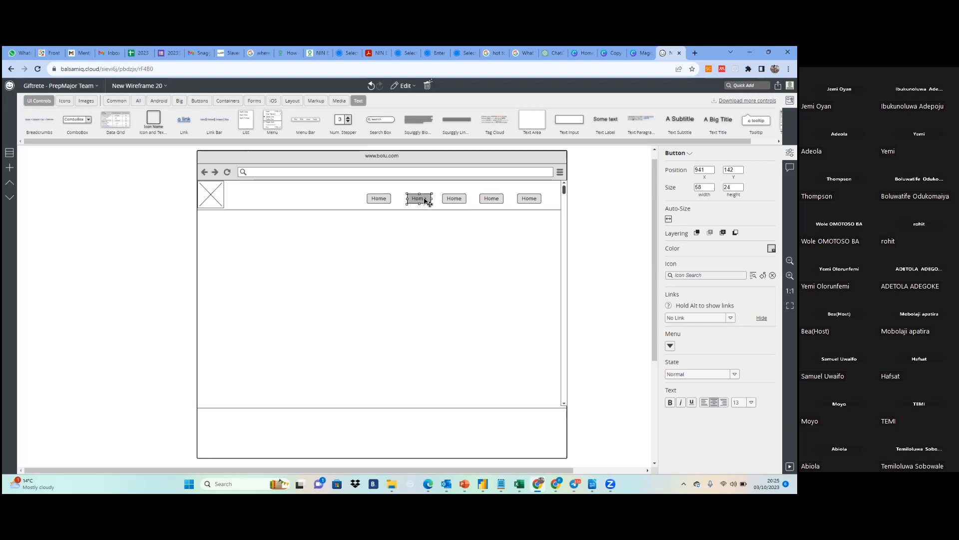
Add a Num. Stepper to the header at about X 673, Y 132 and set its text to Home
click(565, 405)
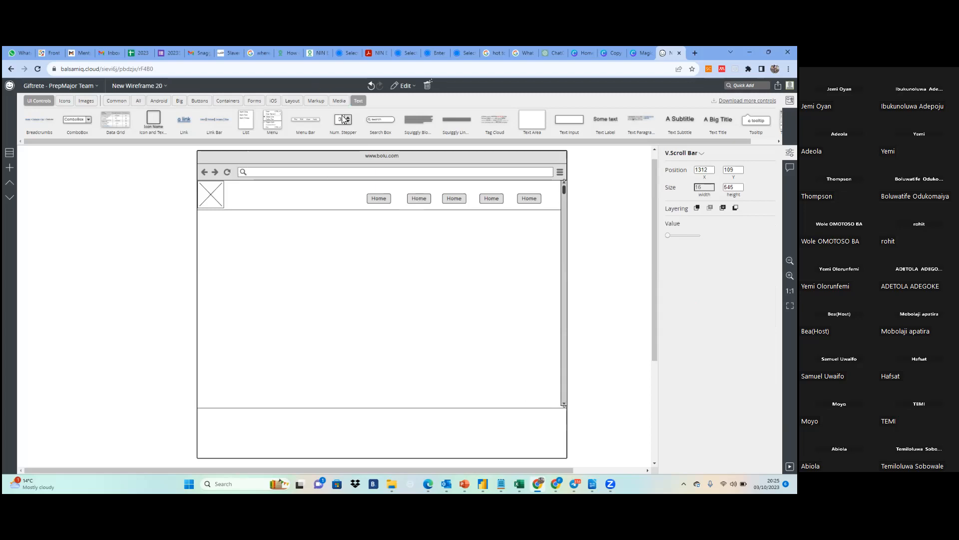
drag(343, 122, 304, 197)
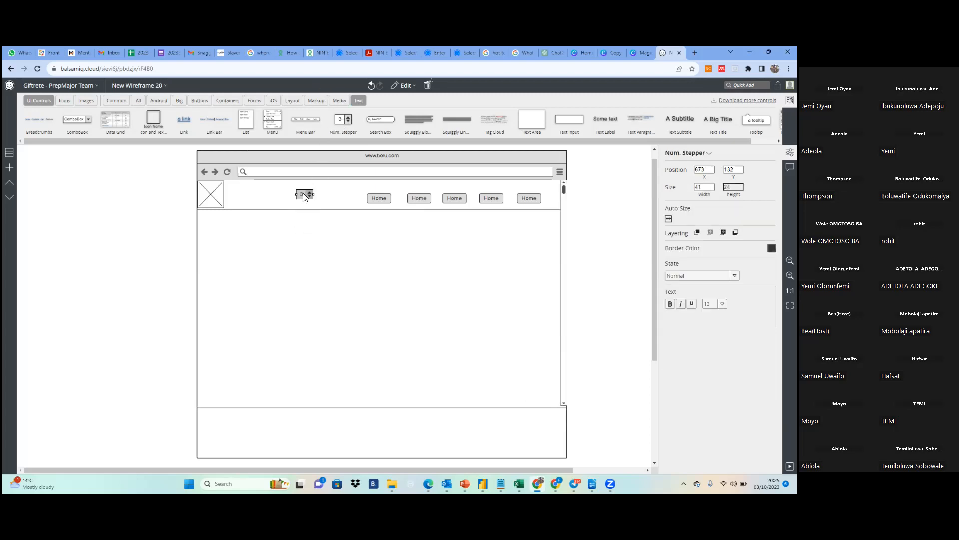
double_click(304, 196)
key(Caps_Lock)
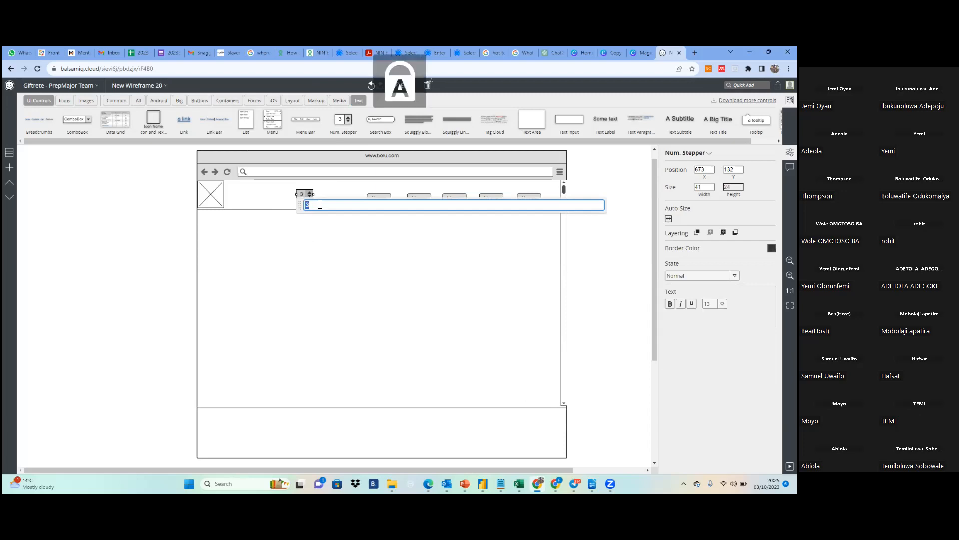
key(Caps_Lock)
text(Home)
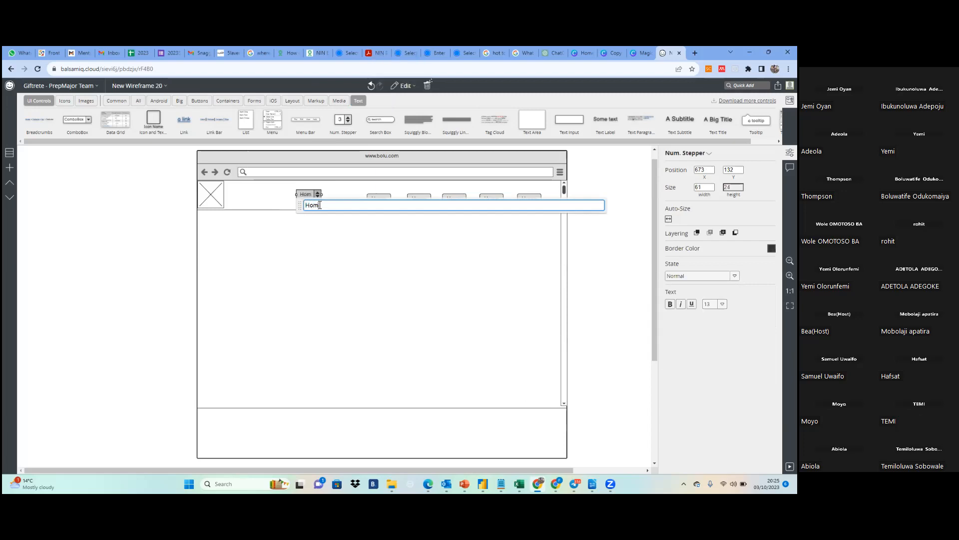
key(BackSpace)
text(e)
click(345, 233)
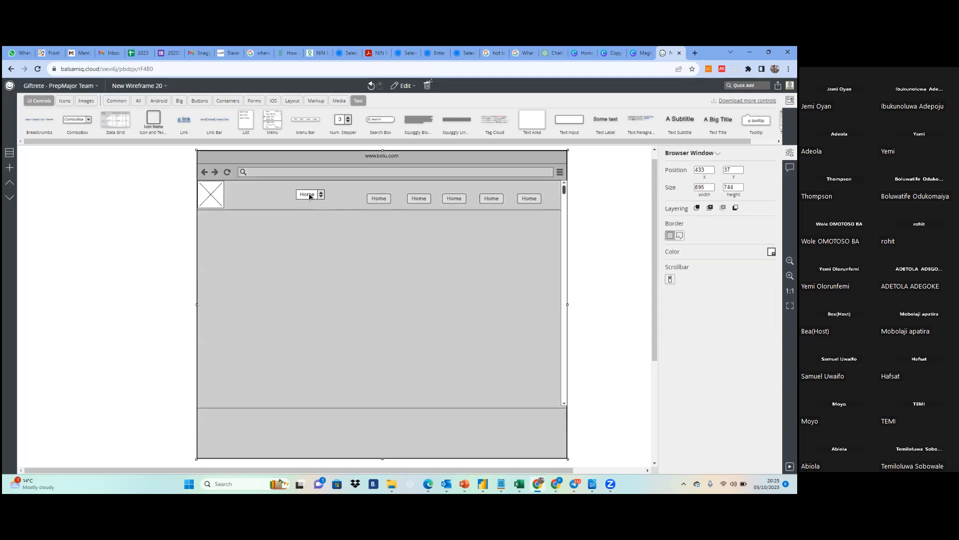
Replace the header's number stepper with a ComboBox at about X 615, Y 145
click(311, 197)
key(Delete)
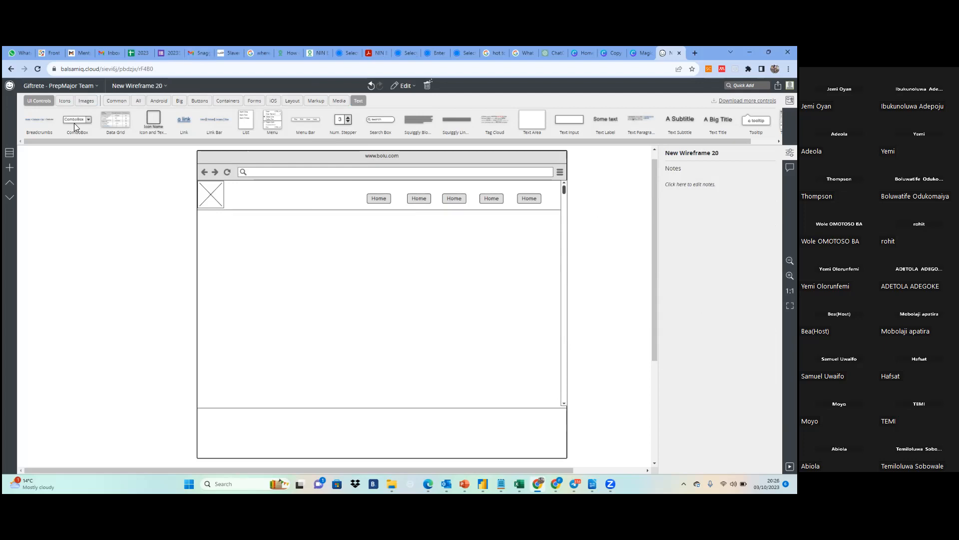
drag(72, 119, 286, 203)
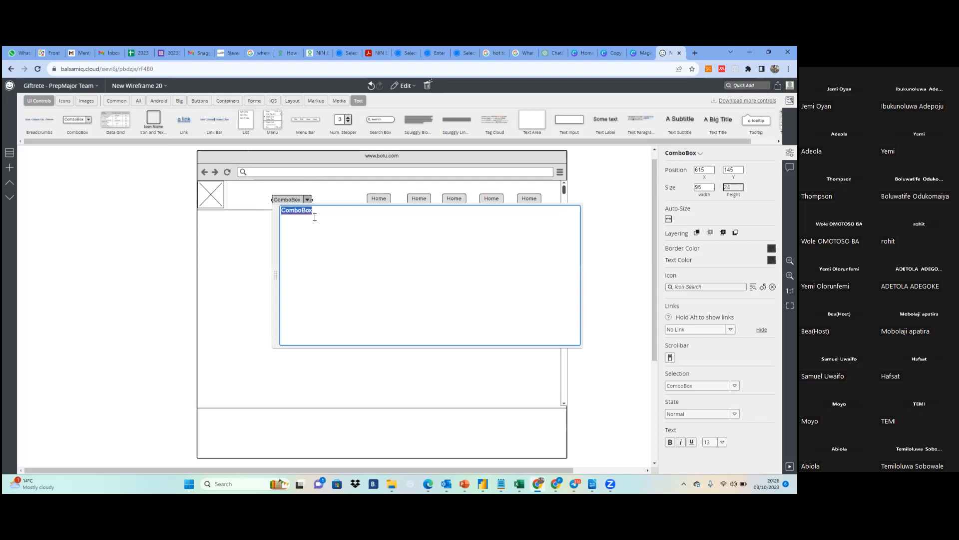
List Home, About Us, Contact Us and Find Us in the combo box, move it to about X 680, Y 140 and widen it to about 101
key(BackSpace)
text(Home )
text(About)
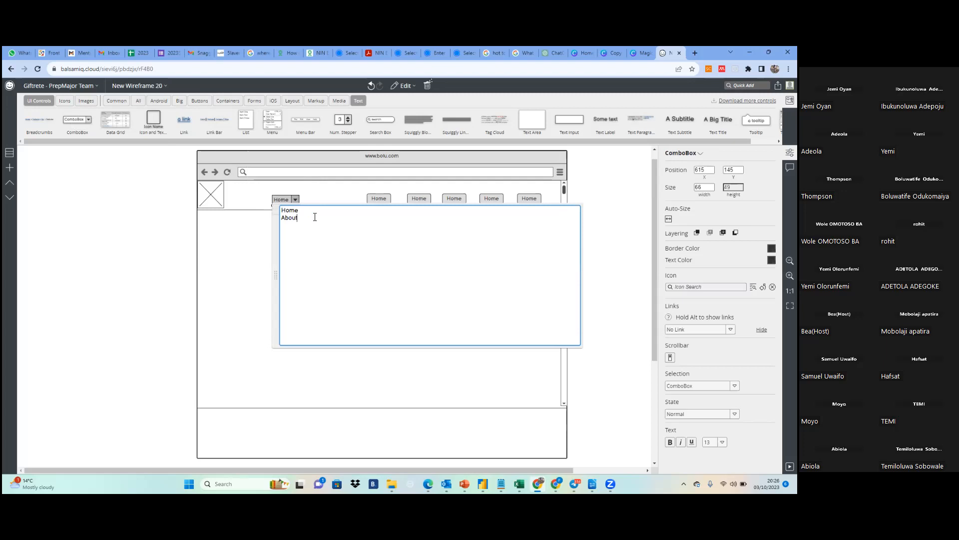
text( Us#)
key(BackSpace)
text(C)
text(ontact)
text( Us)
text(O)
key(BackSpace)
text(Find Us)
click(246, 261)
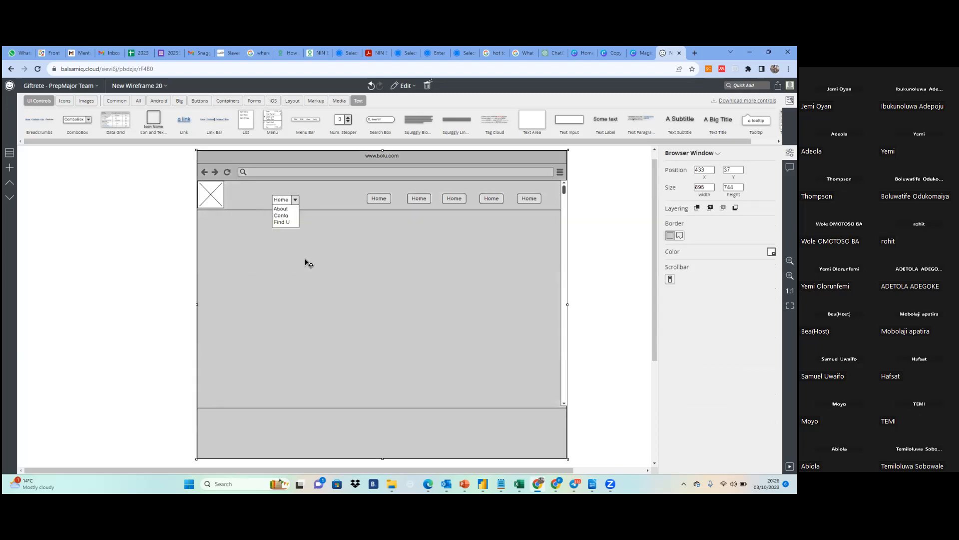
drag(280, 202, 342, 209)
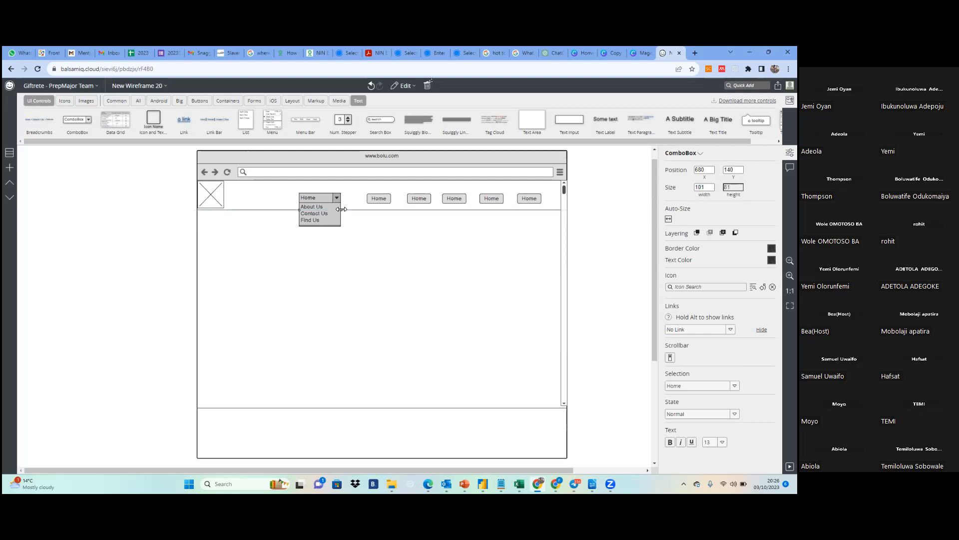
click(353, 245)
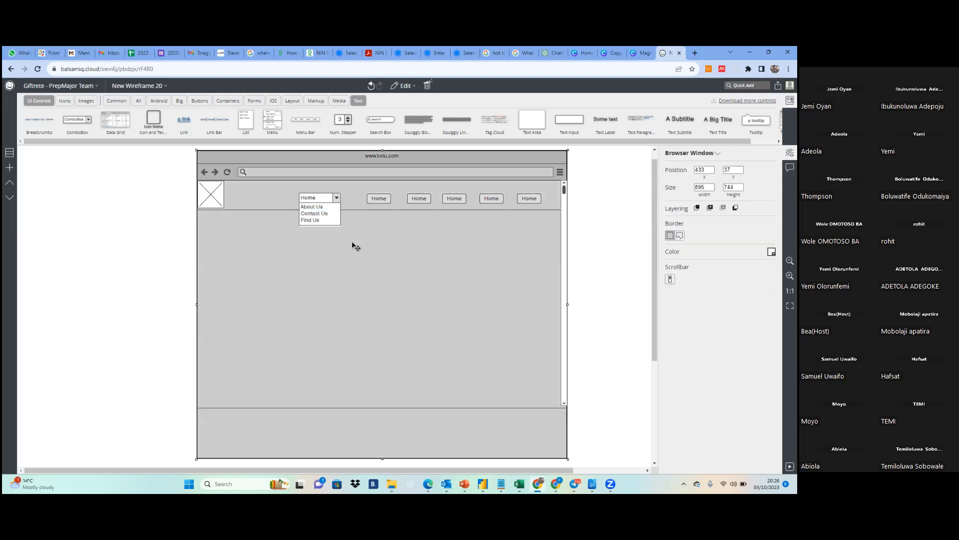
Delete the combo box from the header
click(317, 202)
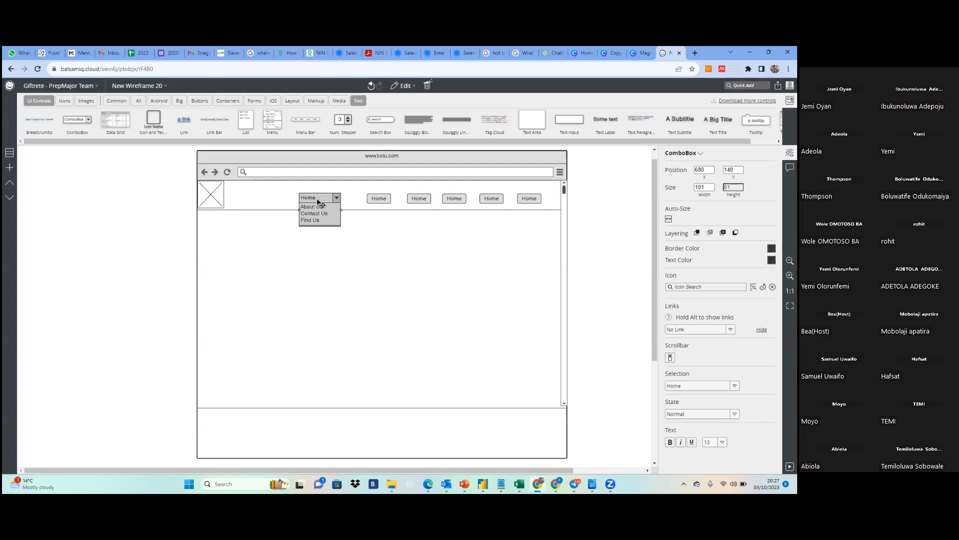
key(Delete)
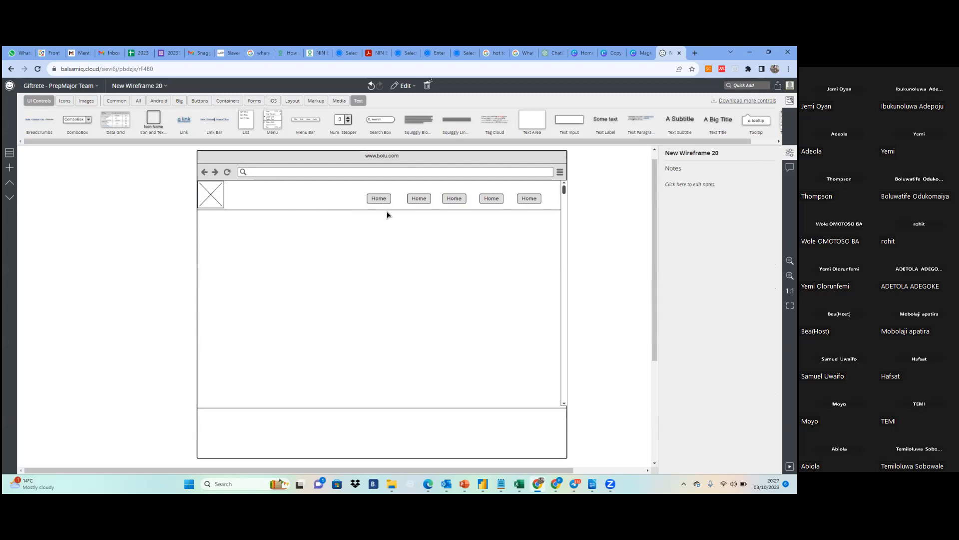
Rename the second header button as About Us and shift it to about X 926, Y 142
double_click(379, 200)
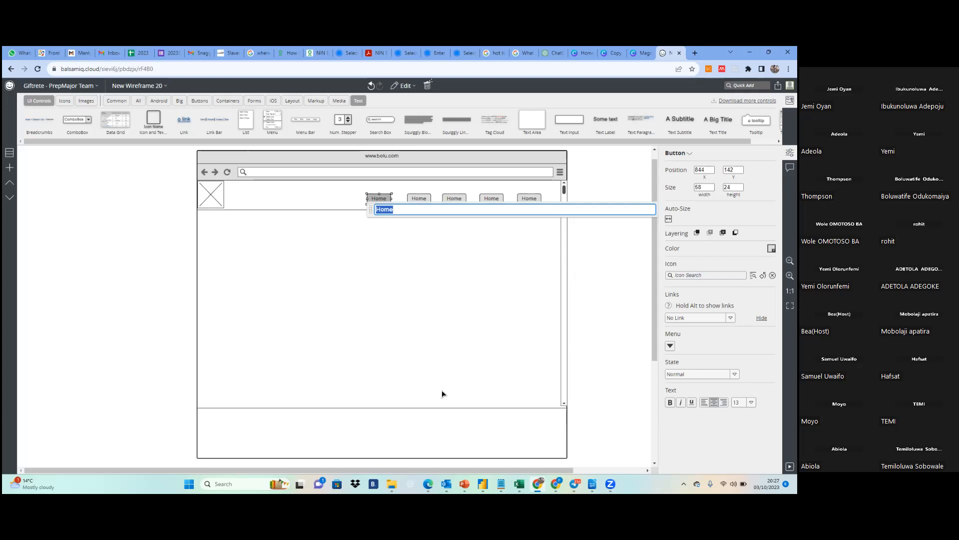
click(453, 264)
double_click(418, 198)
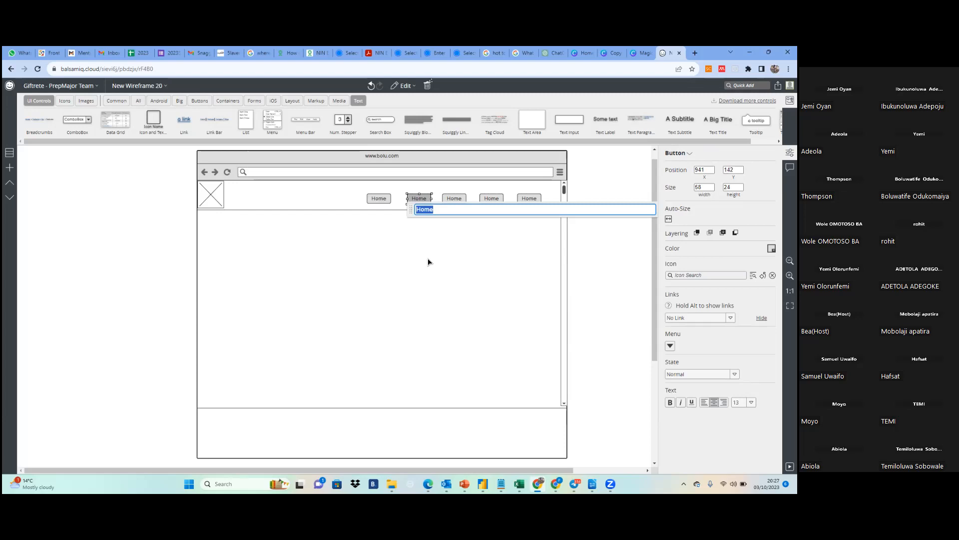
text(V)
key(BackSpace)
text(C)
key(BackSpace)
text(About Us)
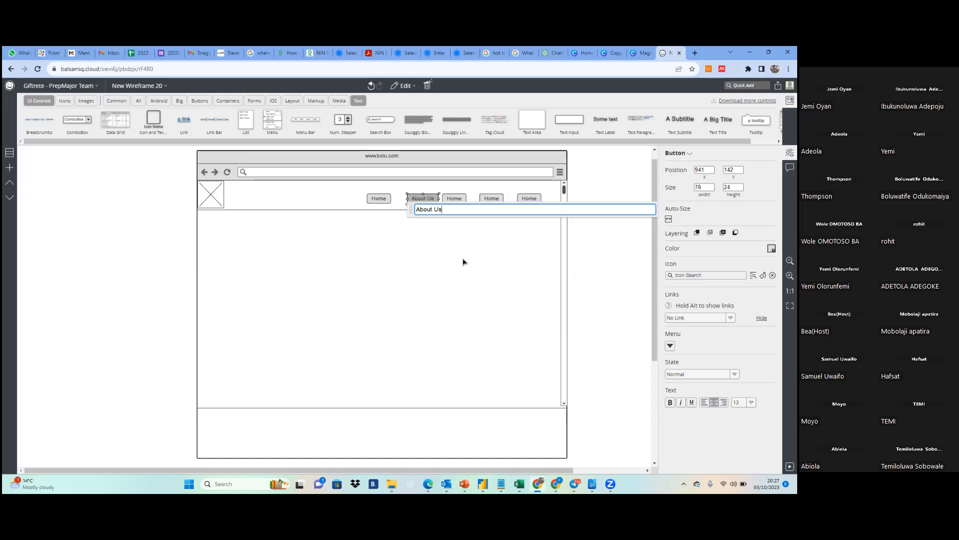
click(463, 261)
drag(424, 202, 418, 201)
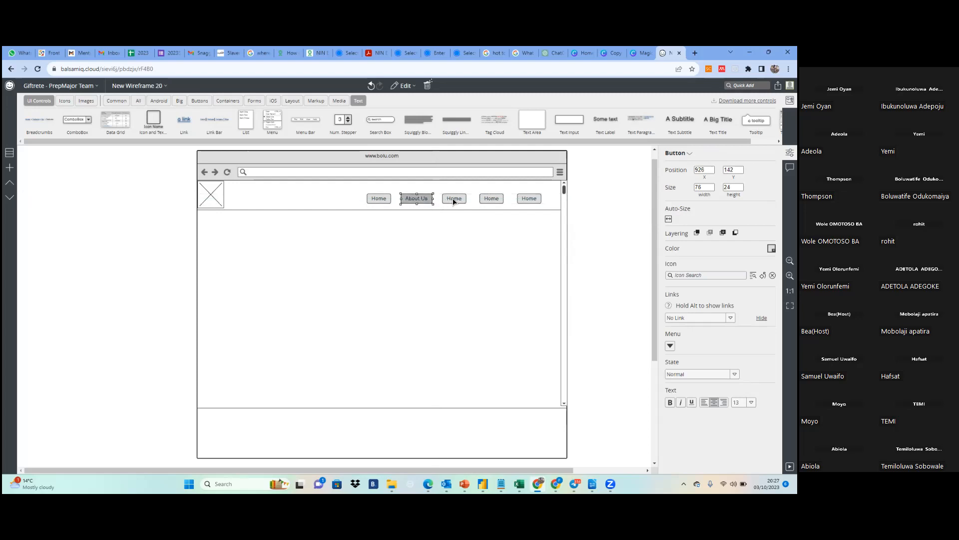
click(454, 199)
click(454, 200)
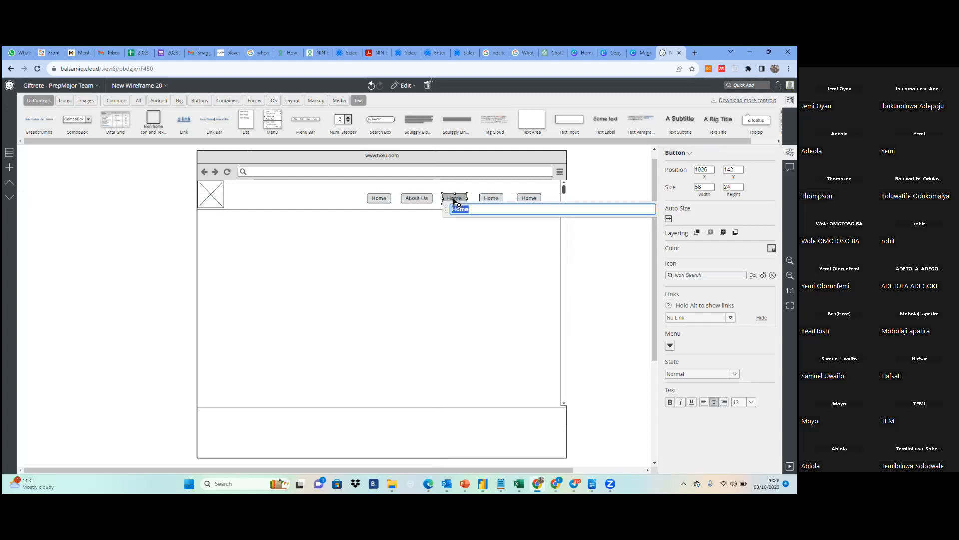
click(415, 201)
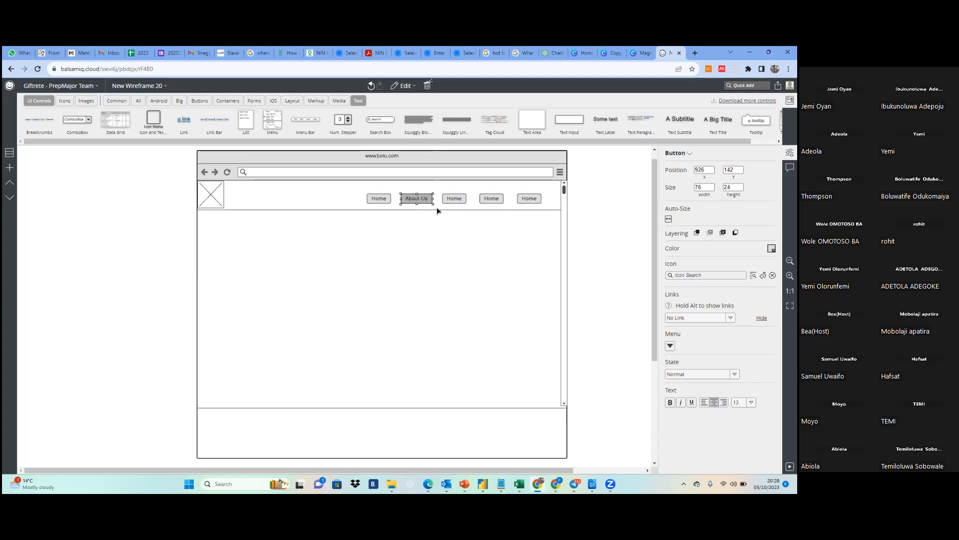
click(449, 209)
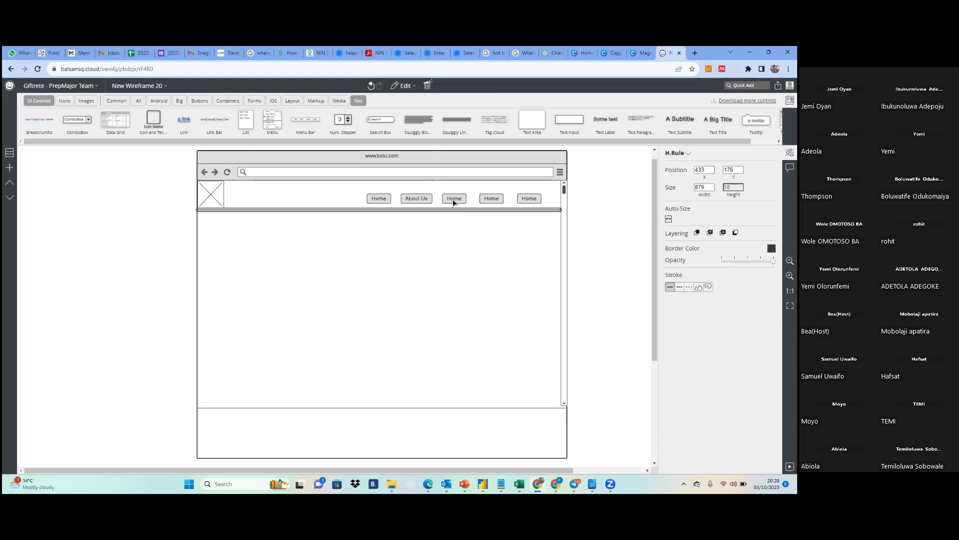
Rename the third header button as Contact Us
click(453, 200)
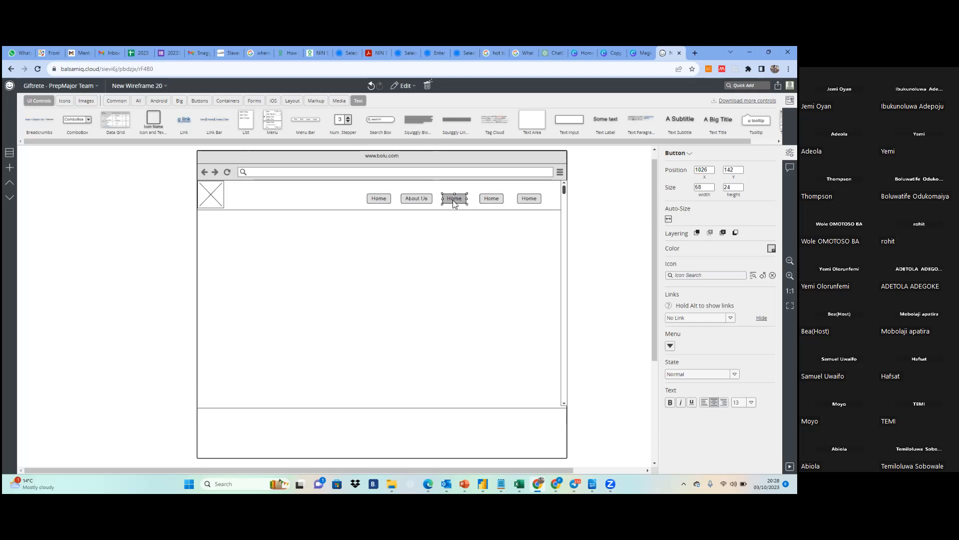
double_click(452, 200)
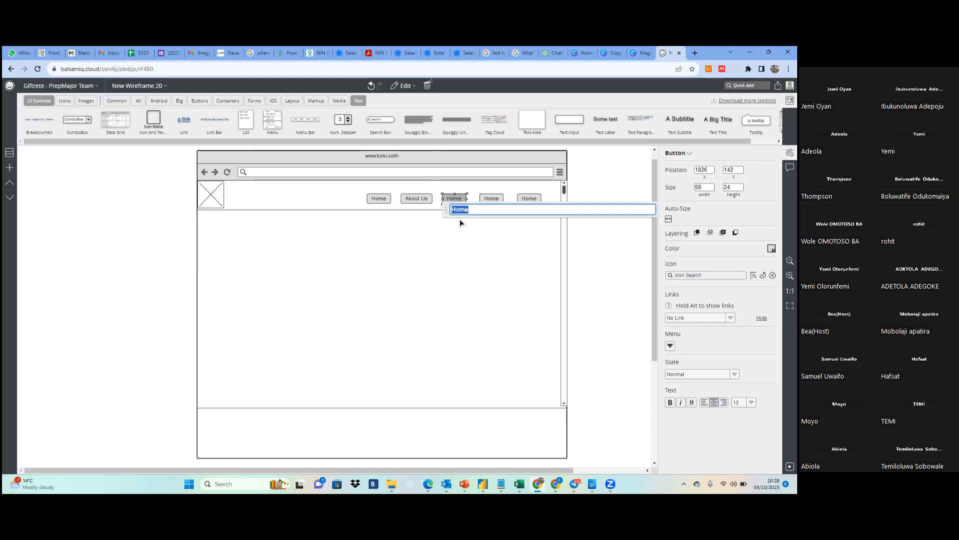
text(Conta)
text(ct Us)
click(497, 231)
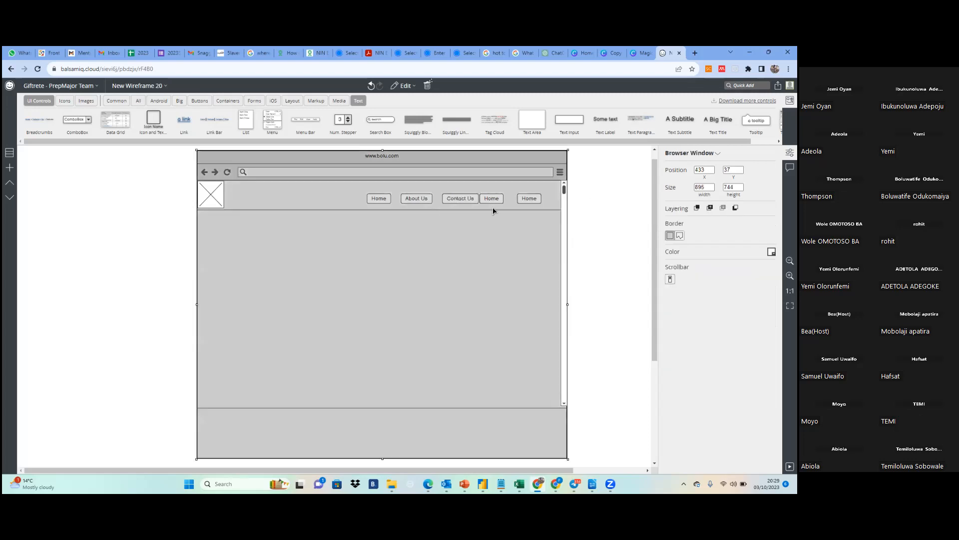
Move the fourth header button to about X 1133, Y 142 and rename it as Log In
drag(491, 201, 501, 203)
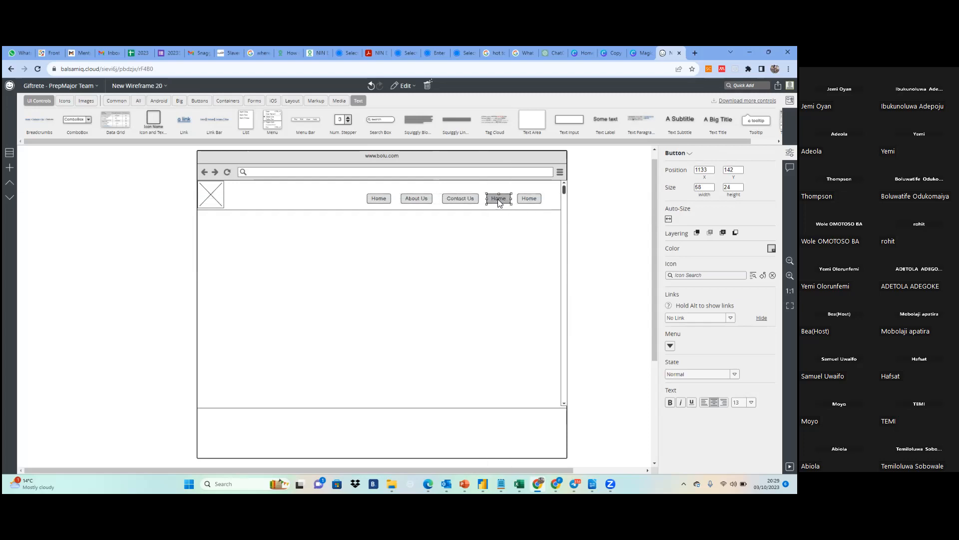
double_click(499, 201)
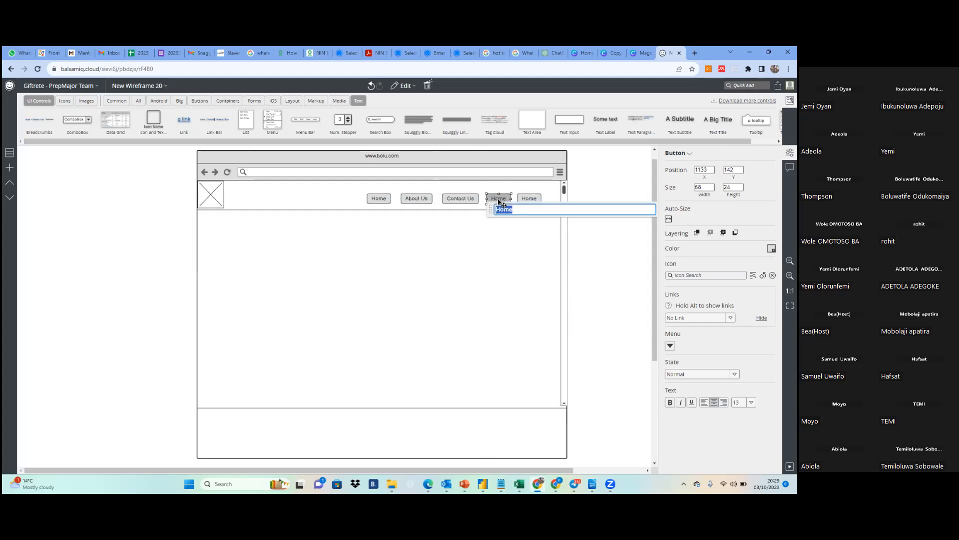
text(Log in)
click(510, 209)
key(BackSpace)
text(I)
click(526, 228)
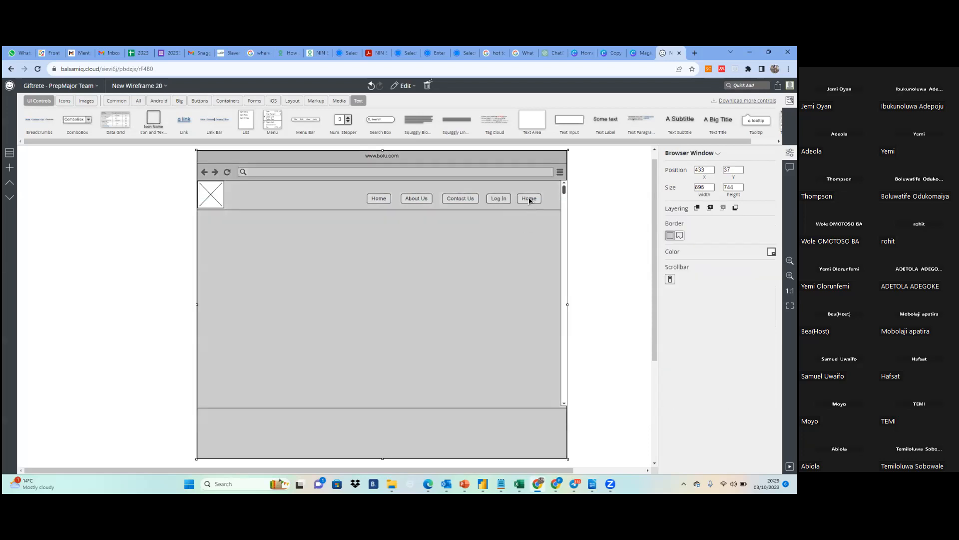
Rename the last header button as Sign Up
double_click(529, 199)
text(Sign )
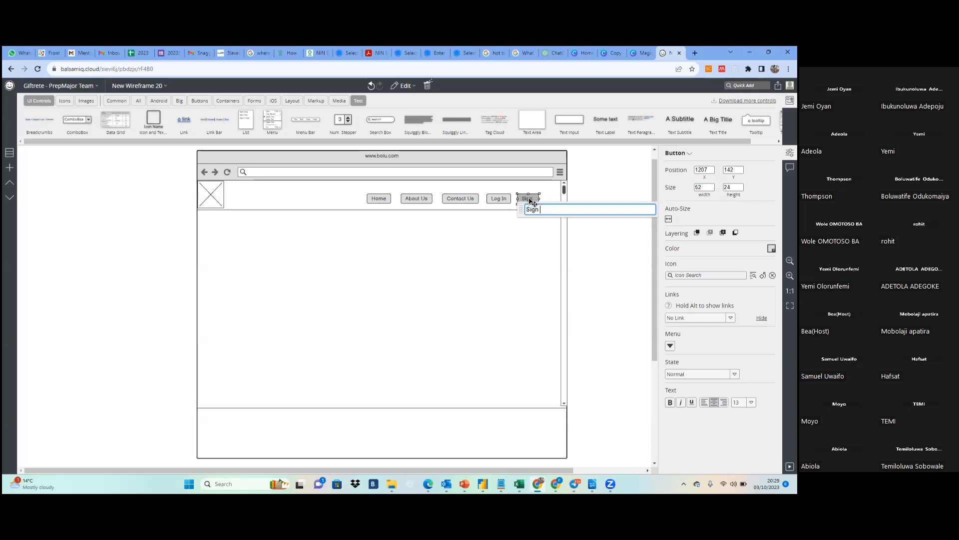
text(Up)
click(539, 235)
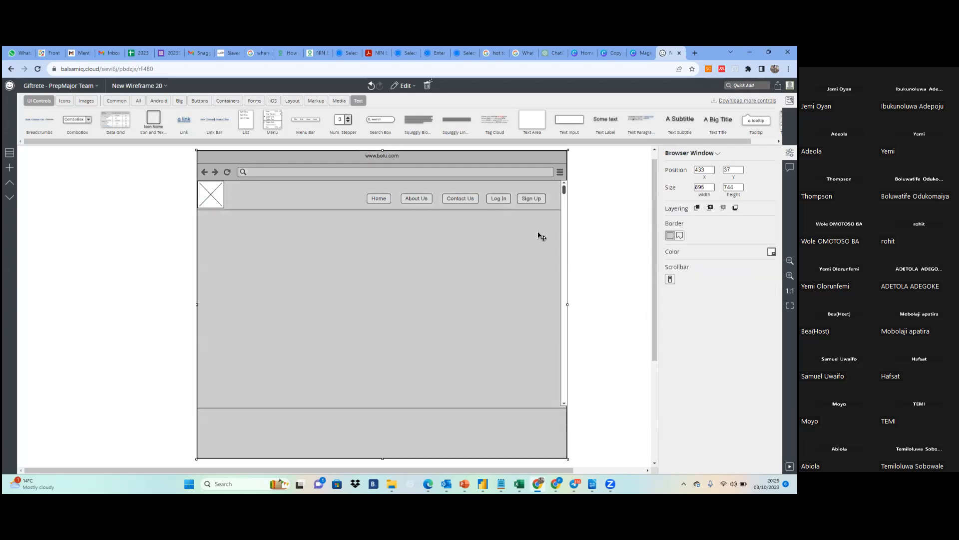
click(592, 219)
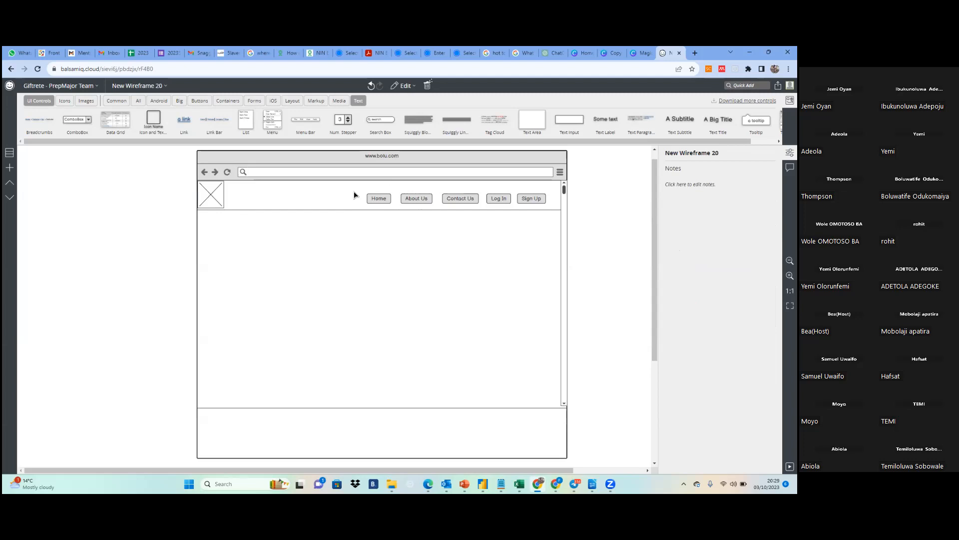
Nudge the browser window up to about Y 34 and lock it in place
mouse_move(355, 194)
mouse_down()
mouse_move(370, 193)
mouse_move(355, 193)
mouse_up()
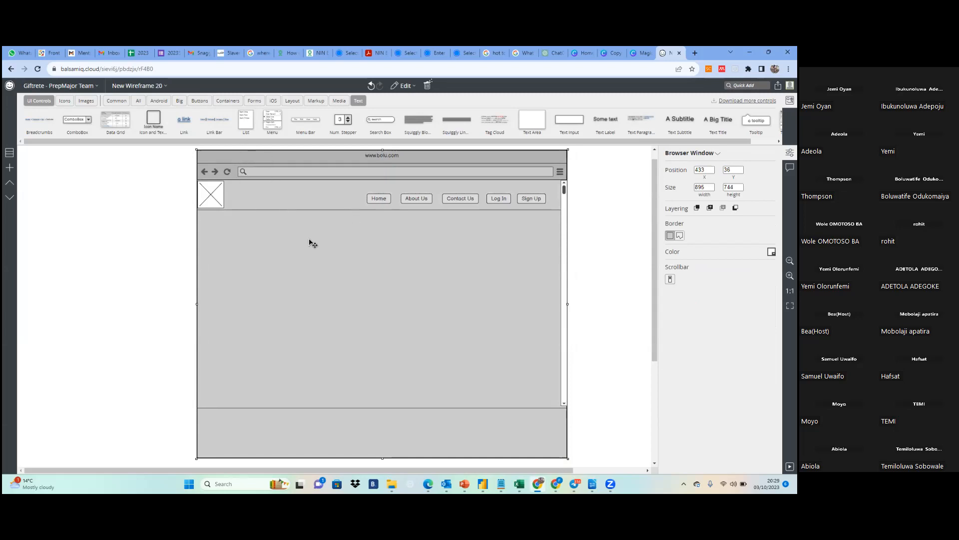
click(606, 284)
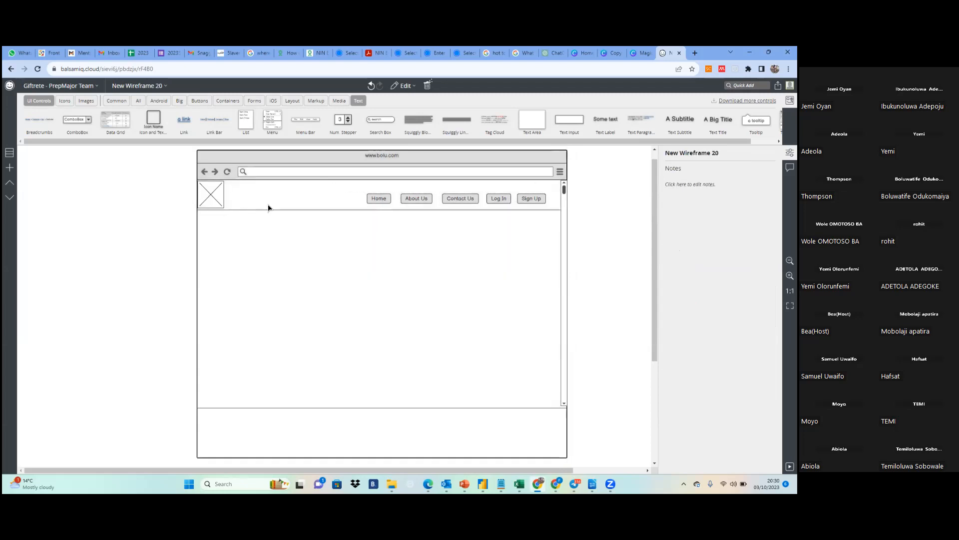
mouse_move(304, 167)
mouse_down()
mouse_move(314, 164)
mouse_move(294, 165)
mouse_move(303, 164)
mouse_up()
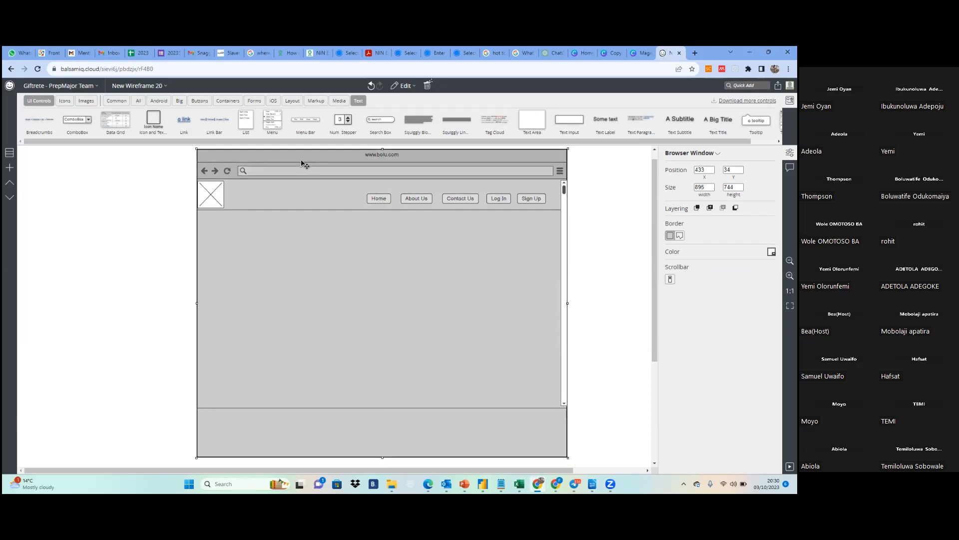
right_click(302, 160)
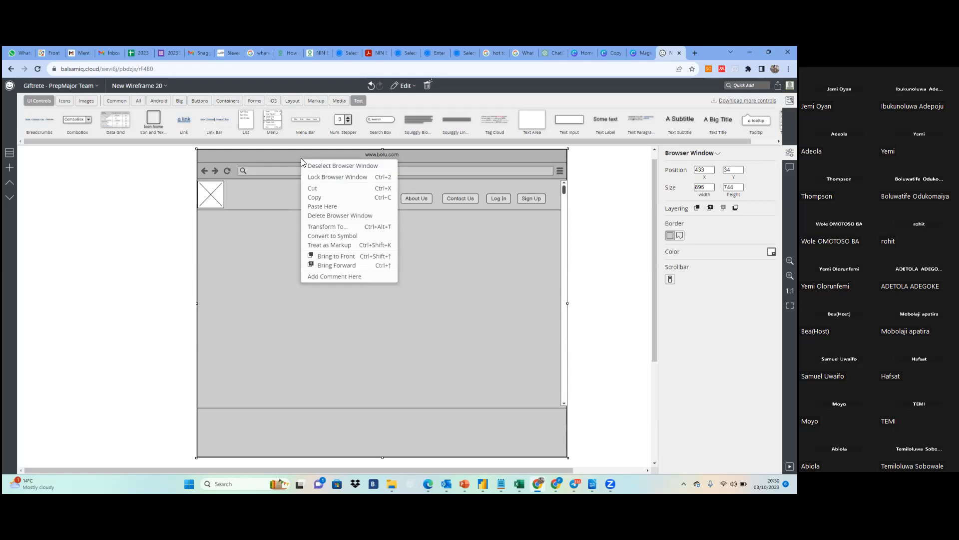
click(320, 177)
Try to move the locked browser window by its toolbar area and its empty page area
click(295, 297)
drag(299, 170, 340, 179)
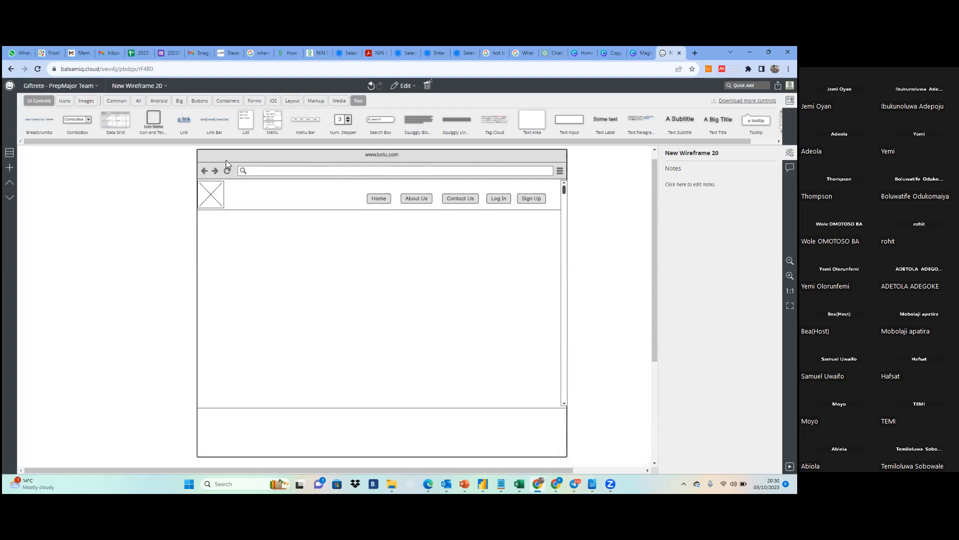
drag(236, 156, 447, 380)
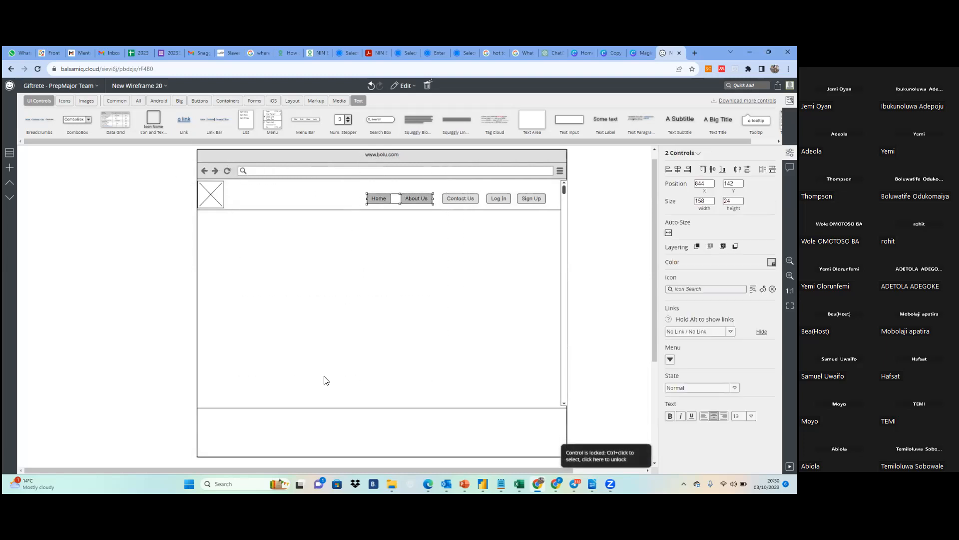
drag(344, 249, 437, 290)
ctrl+click(211, 195)
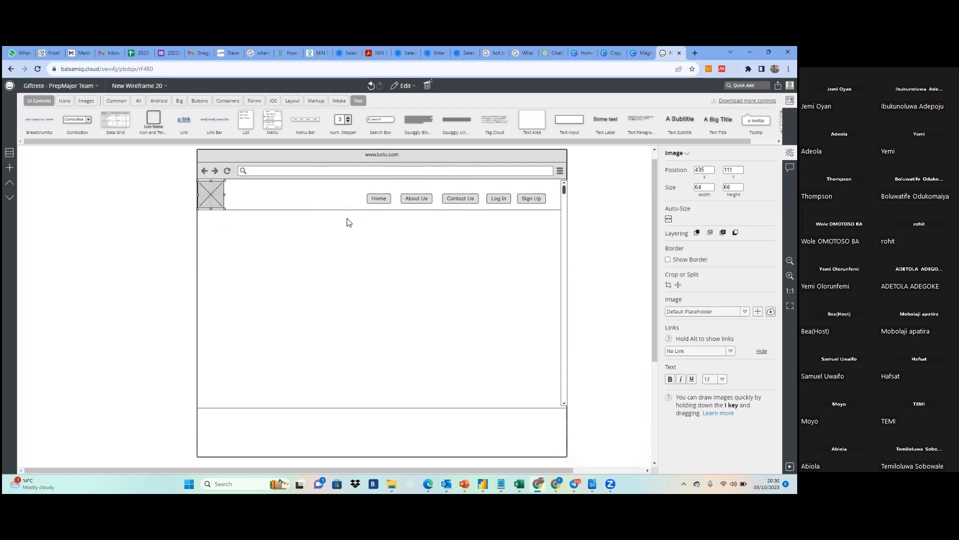
Group the five header buttons from Home to Sign Up and lock the group
drag(354, 194, 550, 211)
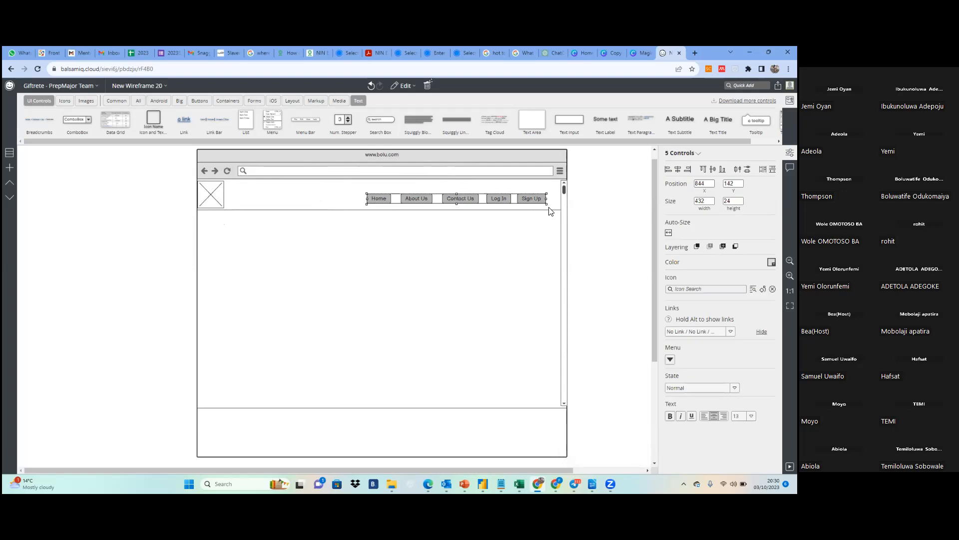
click(354, 189)
drag(355, 190, 559, 212)
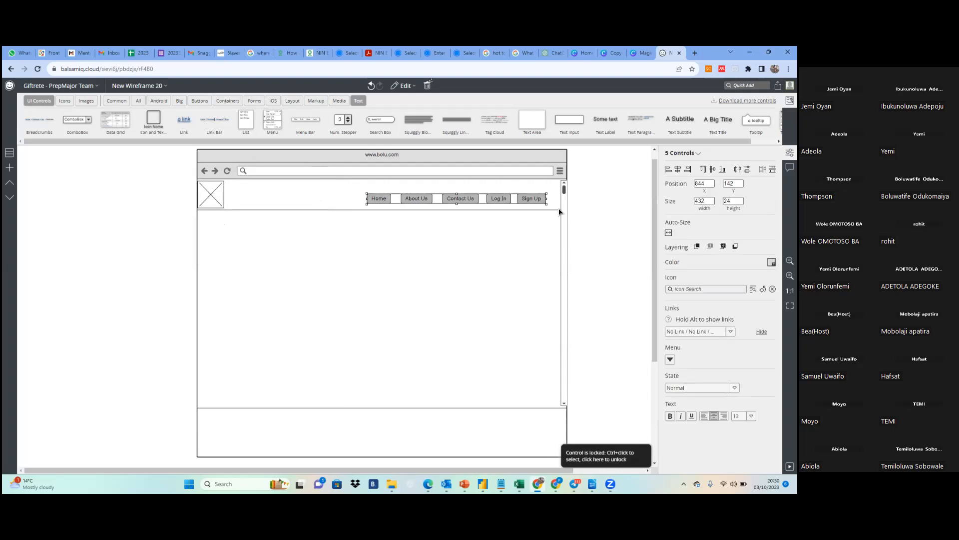
right_click(507, 201)
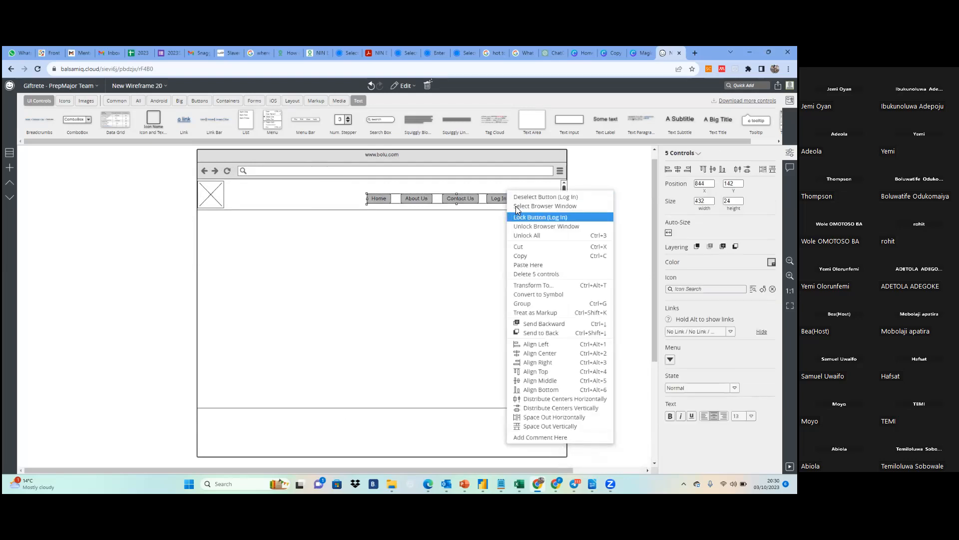
click(530, 304)
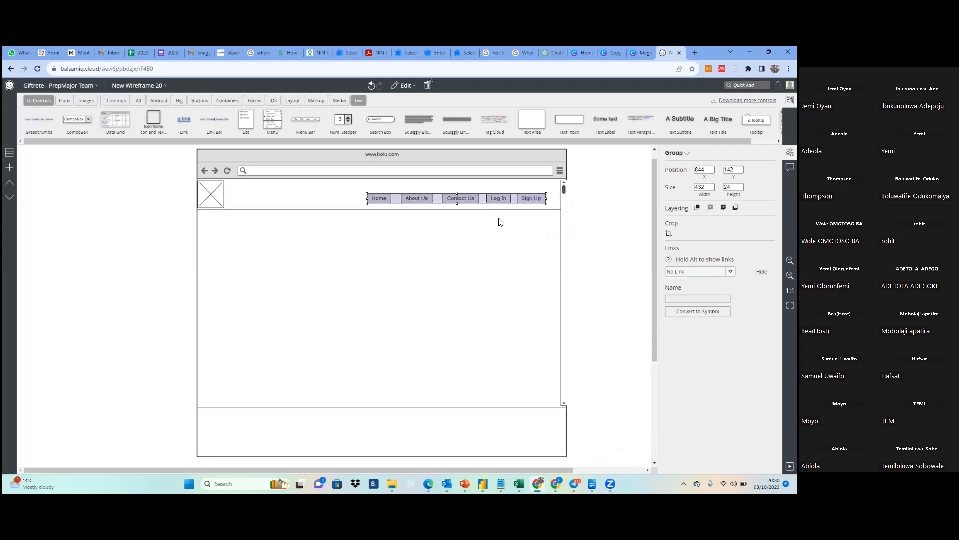
right_click(492, 201)
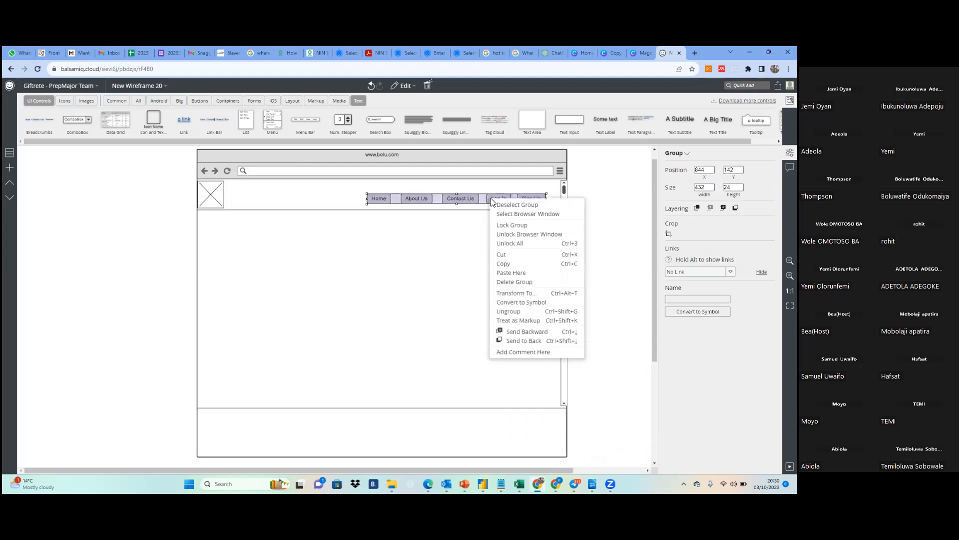
click(512, 225)
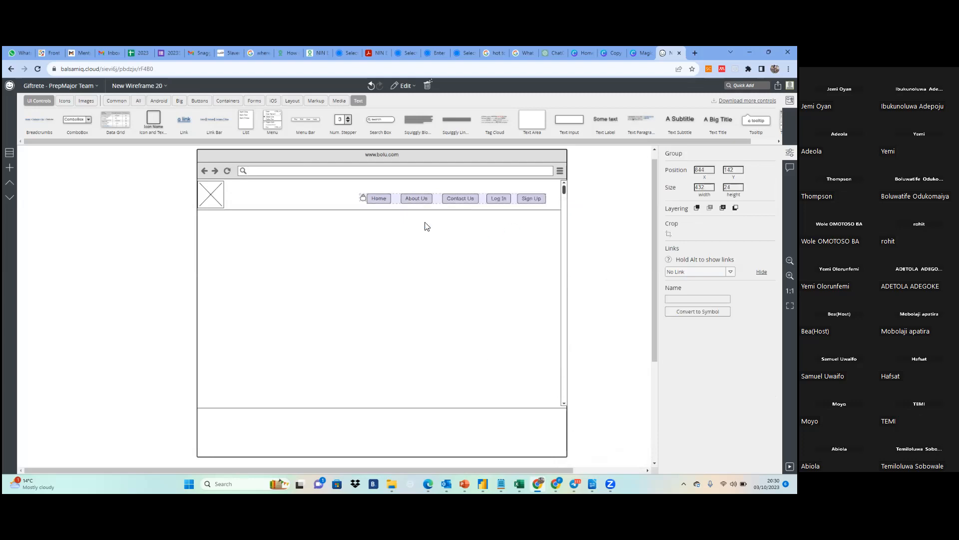
Try to select and move the locked group of header buttons
click(380, 198)
drag(378, 194, 550, 186)
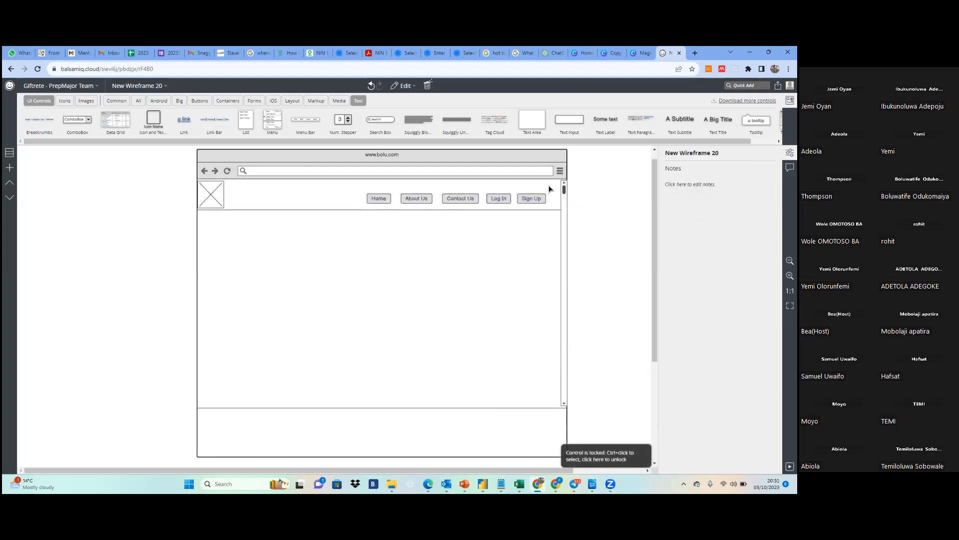
drag(427, 189, 425, 191)
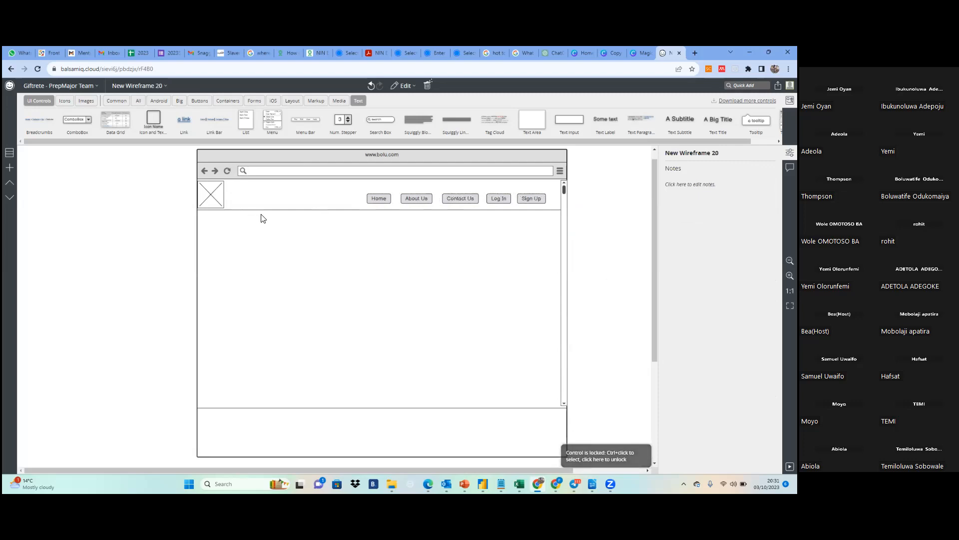
drag(359, 195, 550, 212)
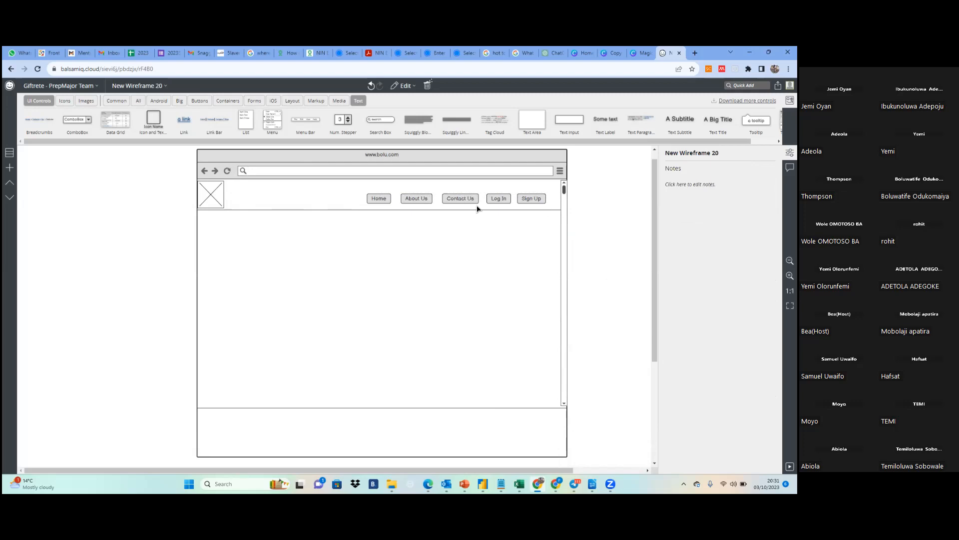
Unlock the header button group and ungroup it into five separate buttons
right_click(369, 202)
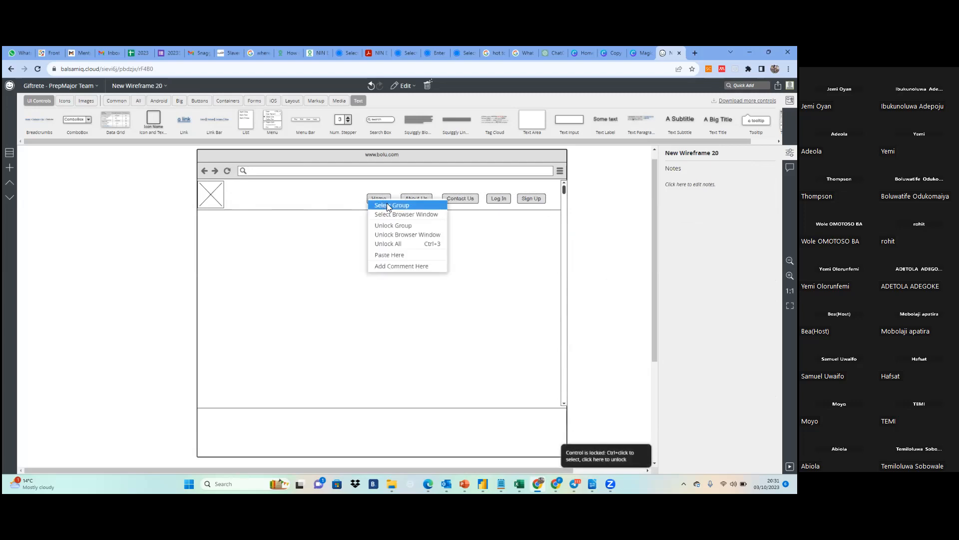
click(389, 205)
right_click(389, 201)
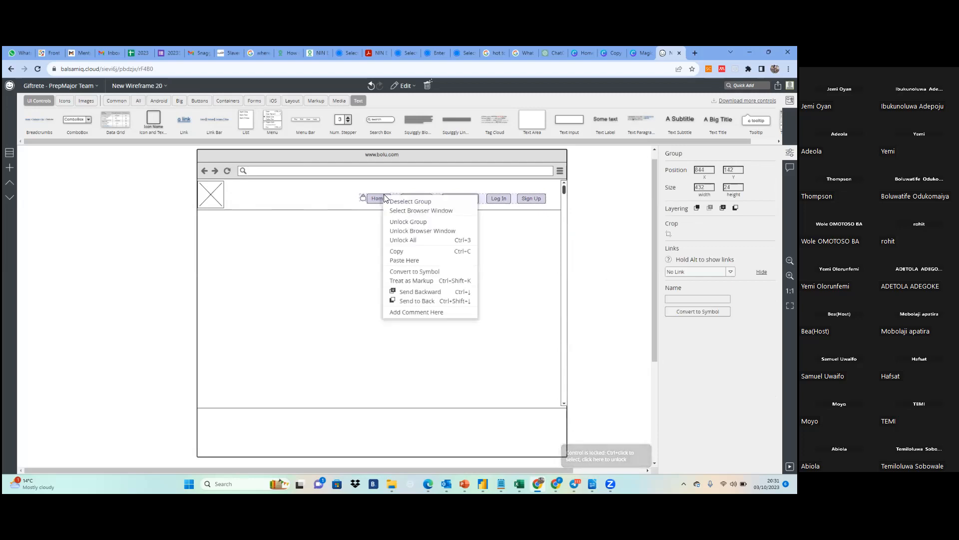
click(407, 222)
click(399, 228)
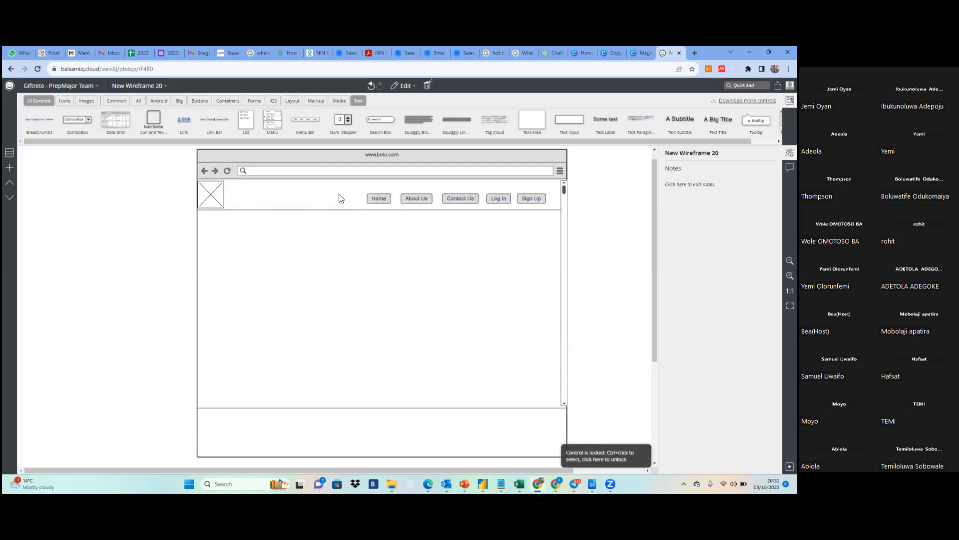
drag(351, 185, 550, 211)
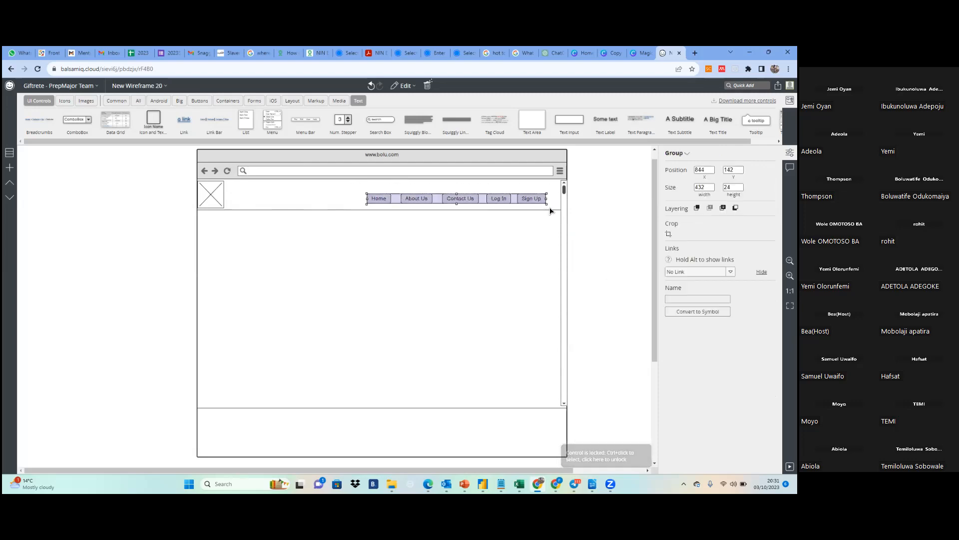
right_click(430, 204)
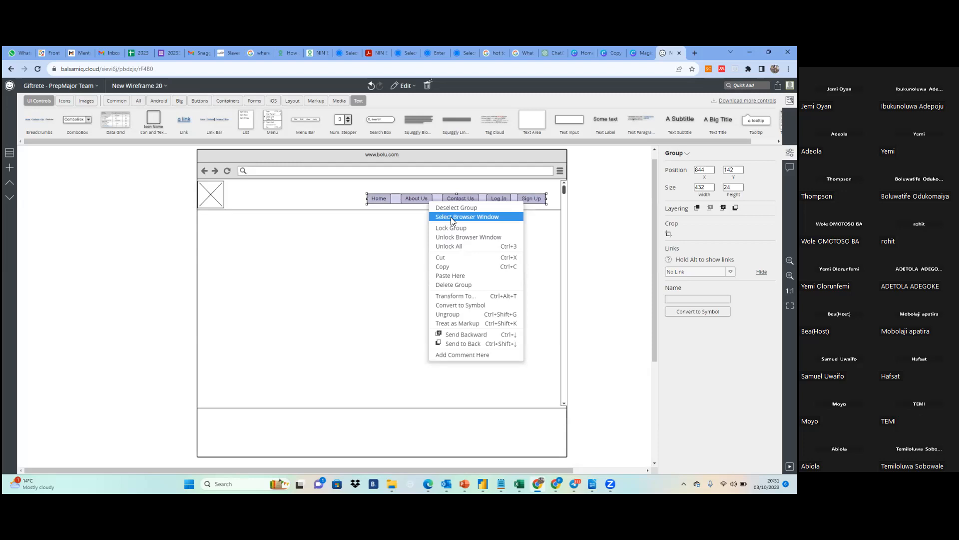
click(458, 315)
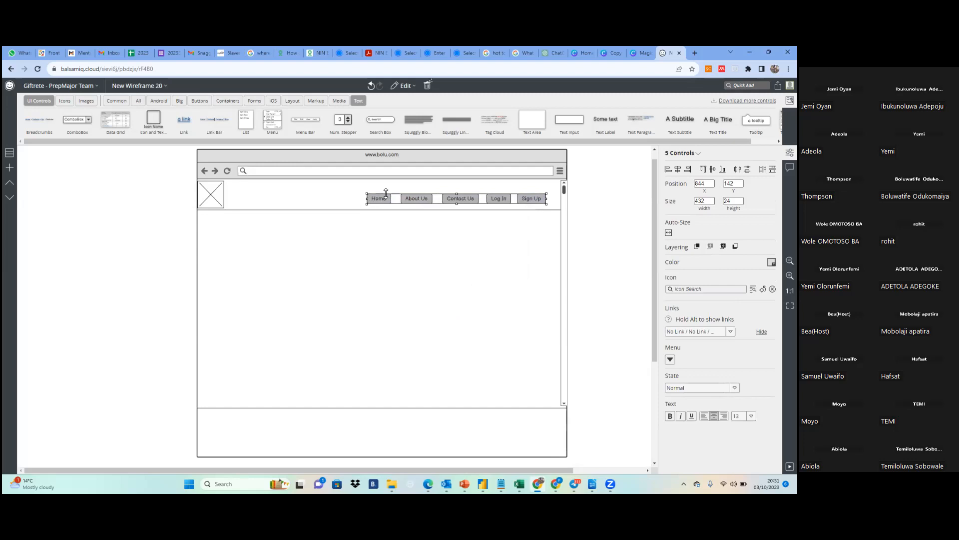
Move the five header buttons to about X 829, Y 136 and paste a duplicate set of them slightly offset
mouse_move(386, 202)
mouse_down()
mouse_move(447, 198)
mouse_move(358, 199)
mouse_move(396, 200)
mouse_move(379, 199)
mouse_up()
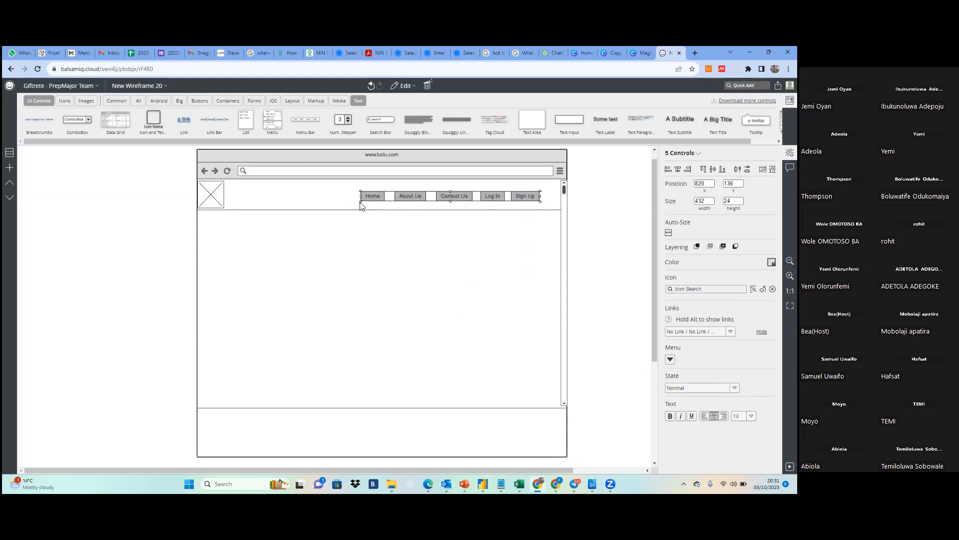
click(534, 210)
mouse_move(494, 203)
mouse_down()
mouse_move(490, 211)
mouse_move(493, 202)
mouse_up()
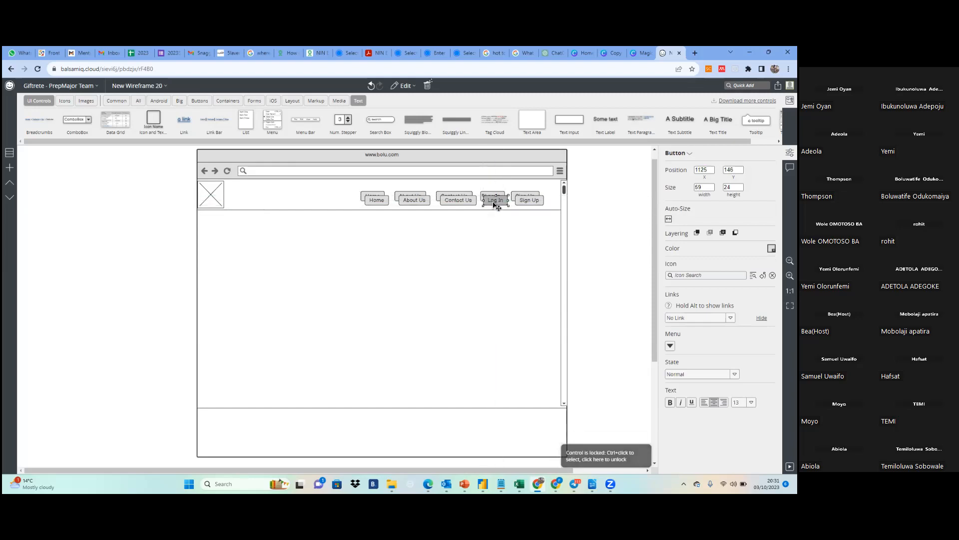
Move the duplicated Home, About Us, Contact Us, Log In and Sign Up buttons one by one into a row just below the header
drag(359, 197, 548, 210)
drag(378, 202, 367, 237)
drag(414, 202, 401, 238)
drag(456, 204, 444, 236)
drag(493, 202, 483, 238)
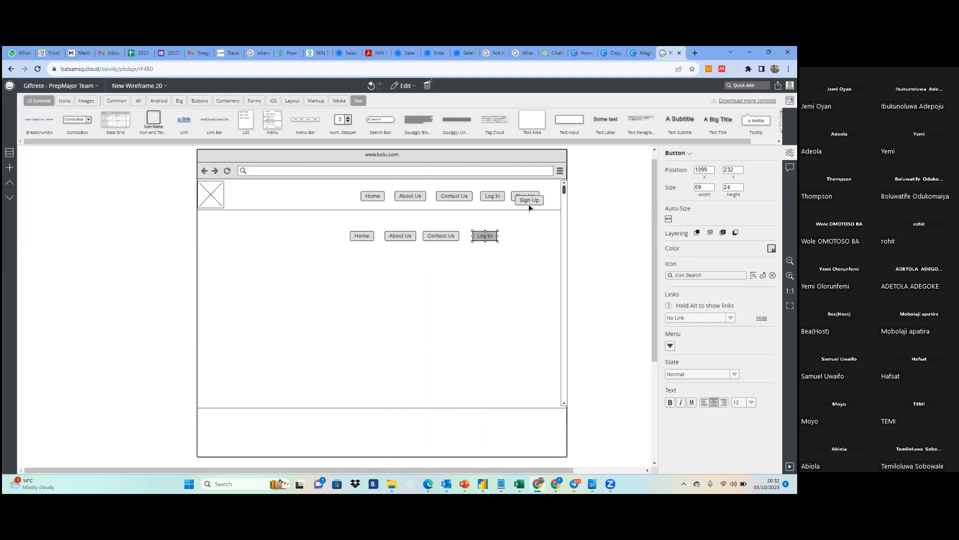
drag(540, 200, 532, 239)
Move the row of five duplicated buttons together into the footer area at about X 499, Y 680
drag(336, 222, 542, 260)
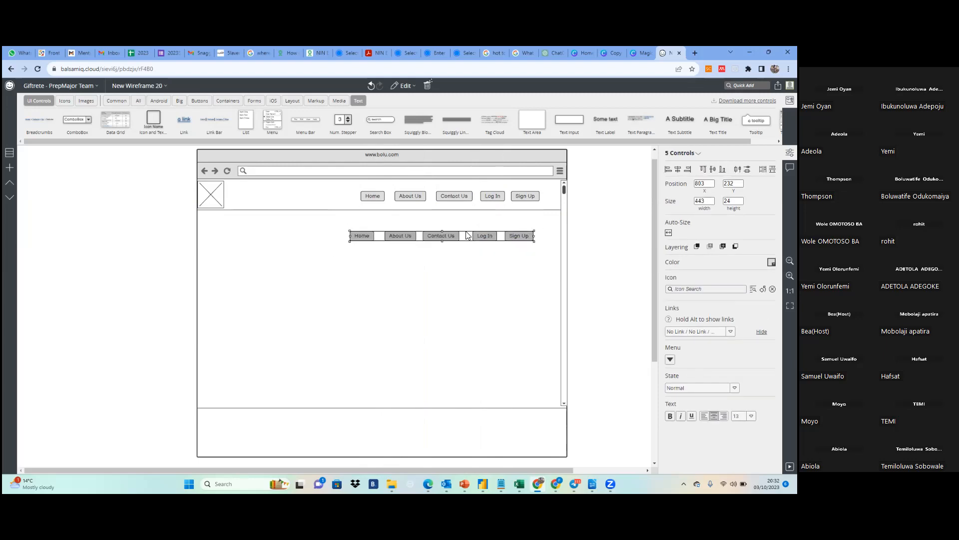
click(463, 240)
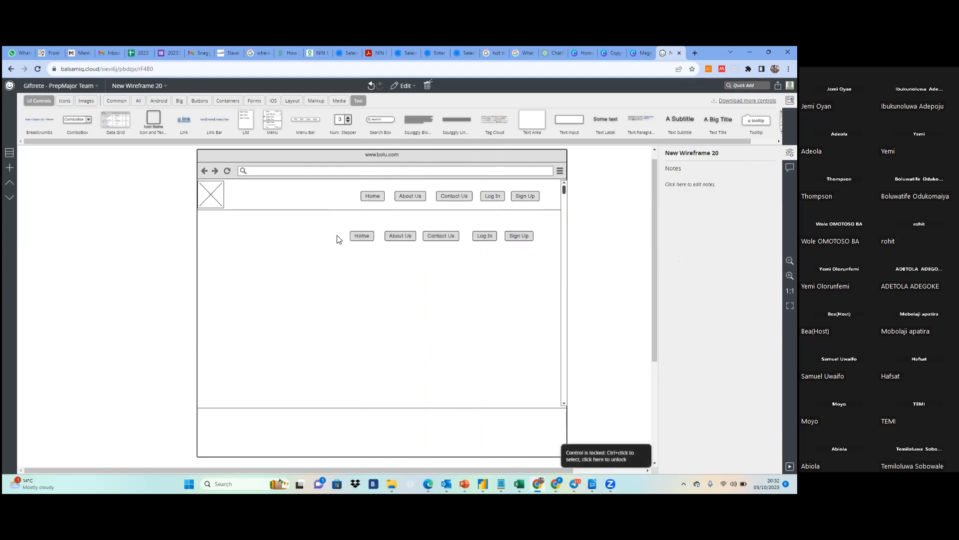
drag(335, 228, 557, 265)
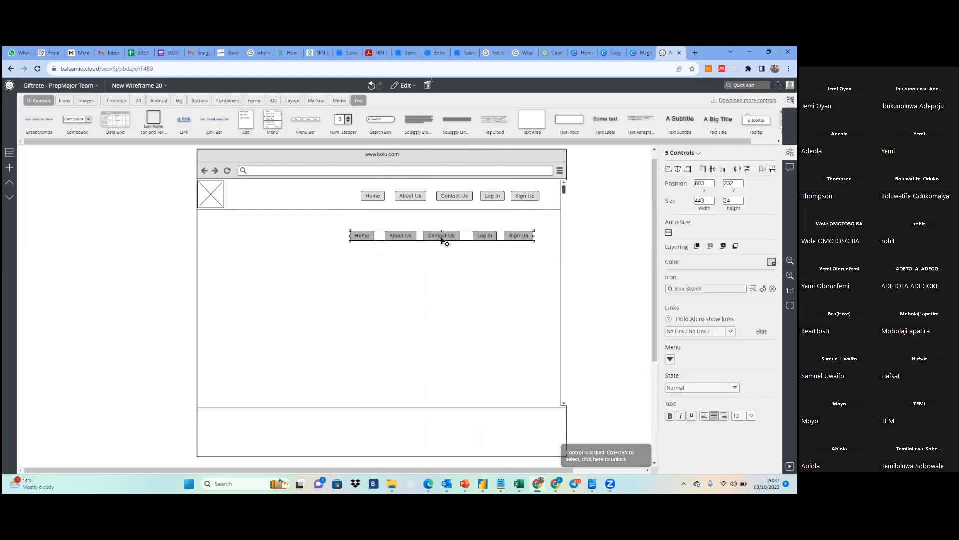
drag(442, 239, 318, 428)
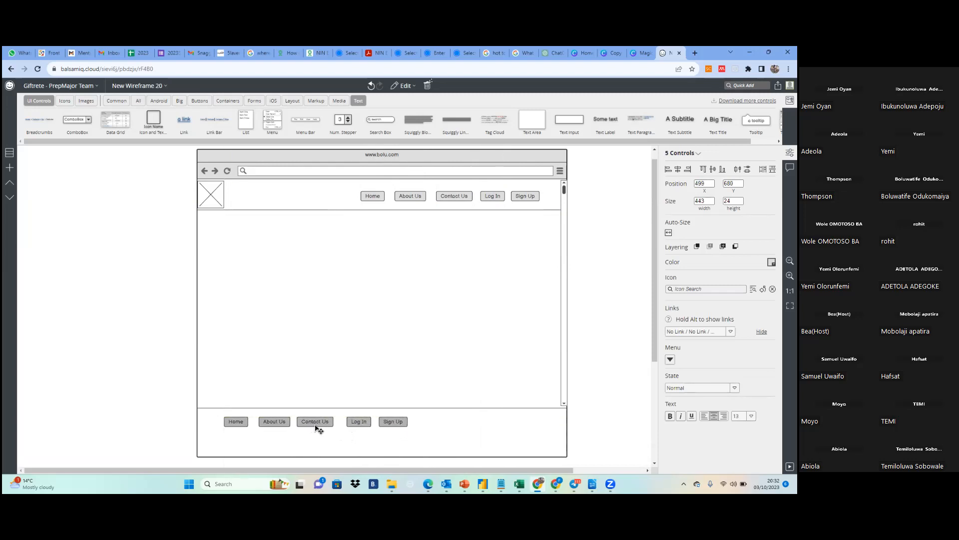
click(455, 372)
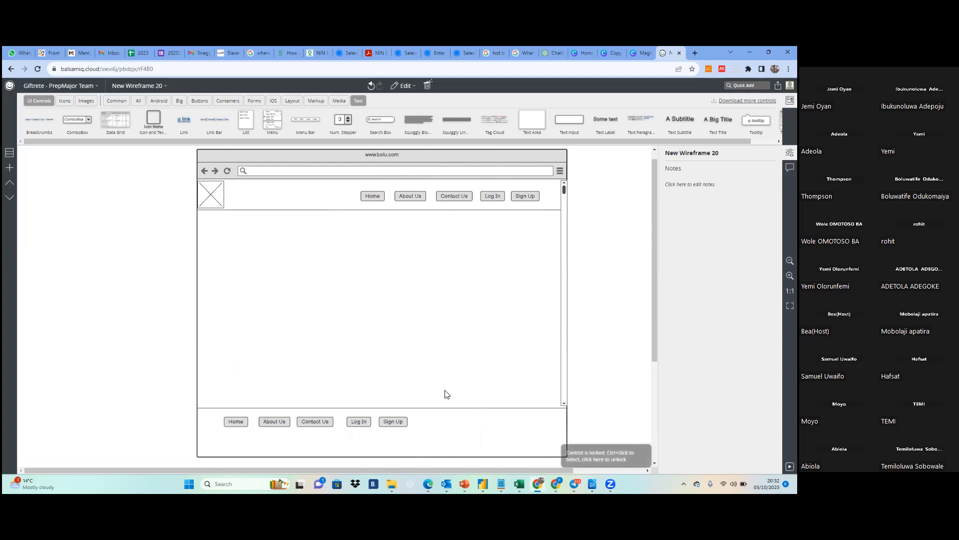
Arrange the footer buttons in two rows, with Home, About Us and Sign Up above Contact Us and Log In
click(238, 423)
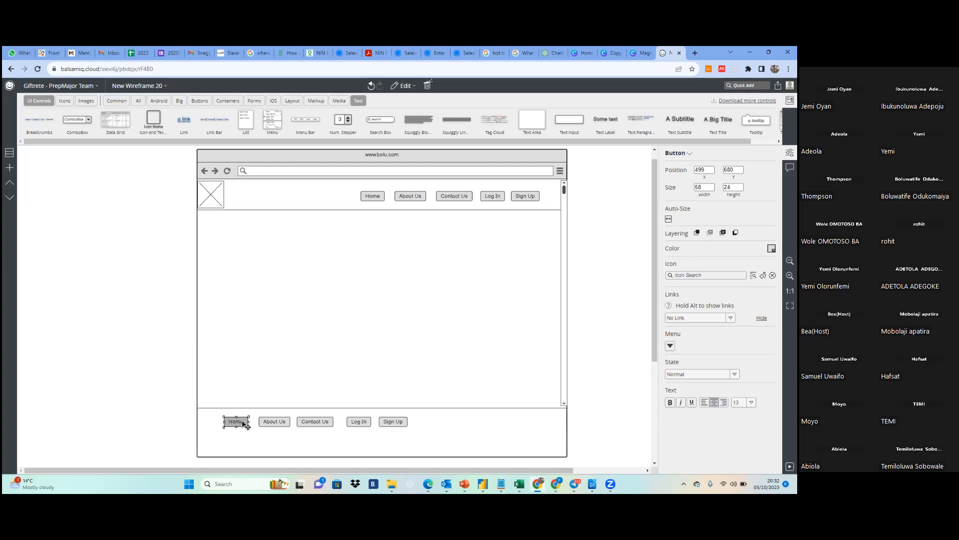
click(249, 423)
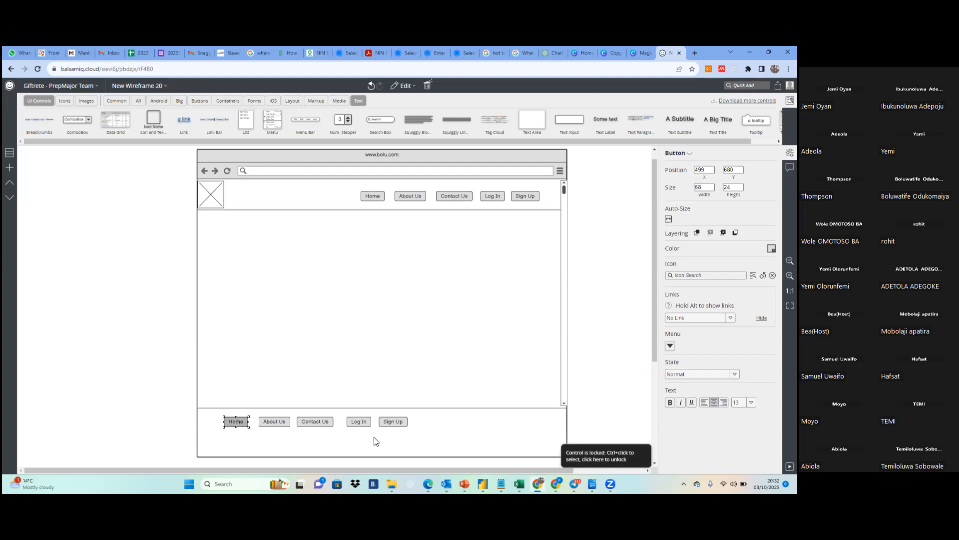
click(412, 427)
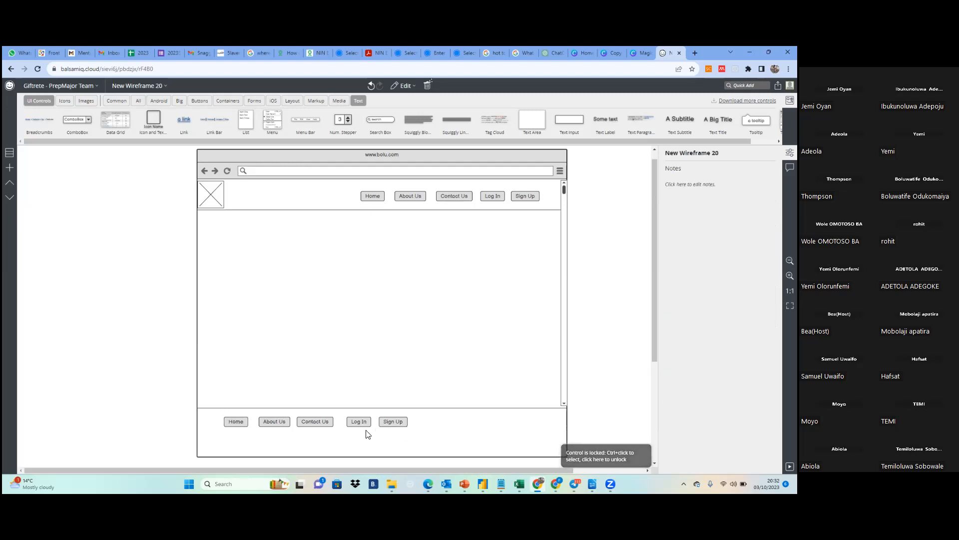
click(235, 424)
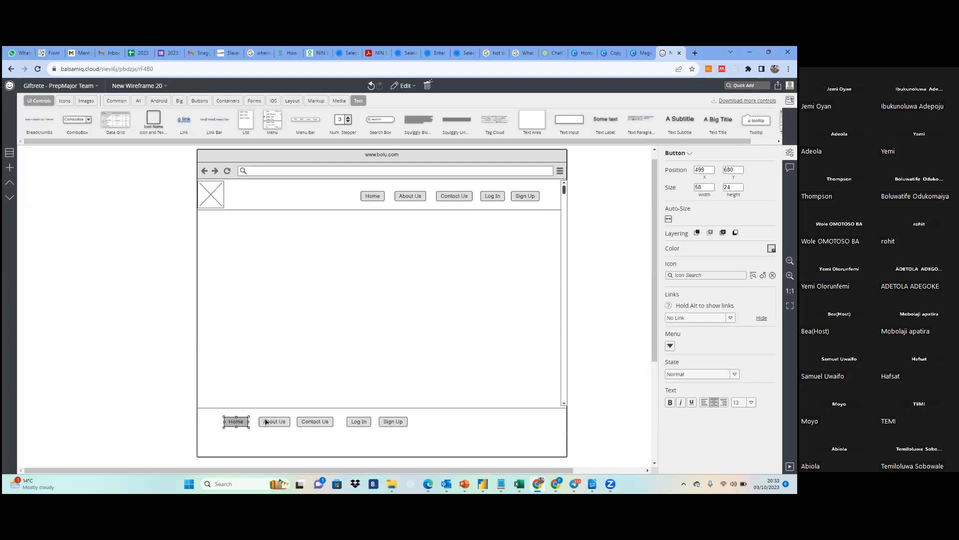
drag(236, 423, 231, 445)
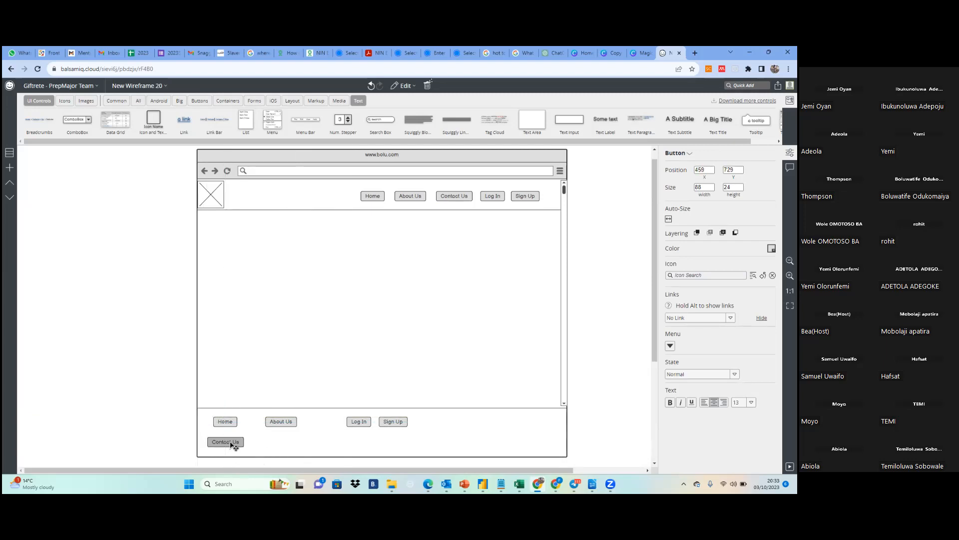
drag(359, 422, 284, 448)
drag(396, 421, 341, 422)
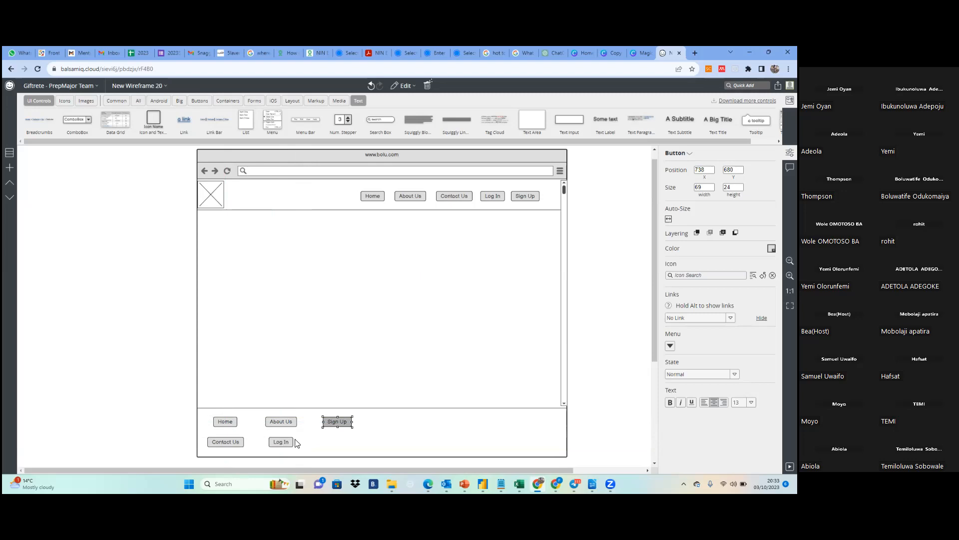
drag(223, 445, 232, 444)
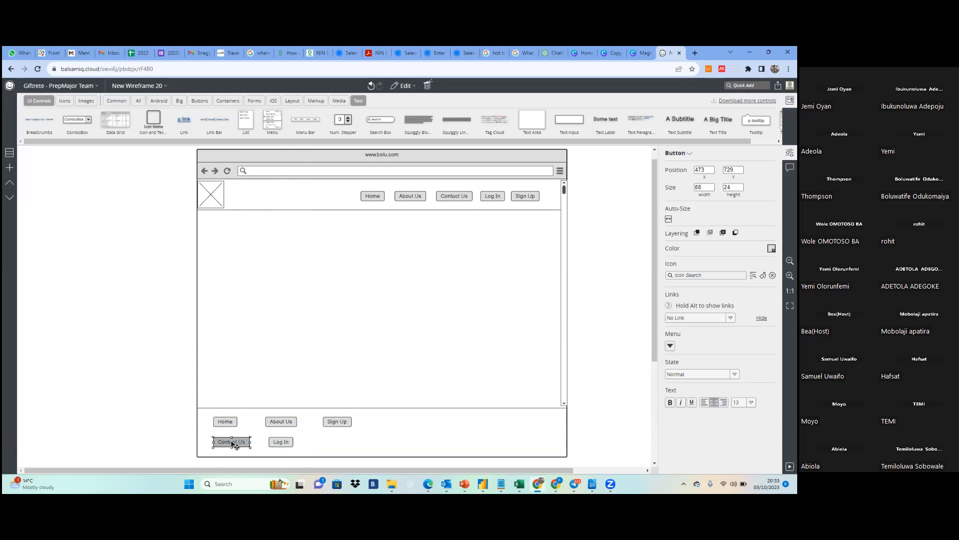
click(315, 434)
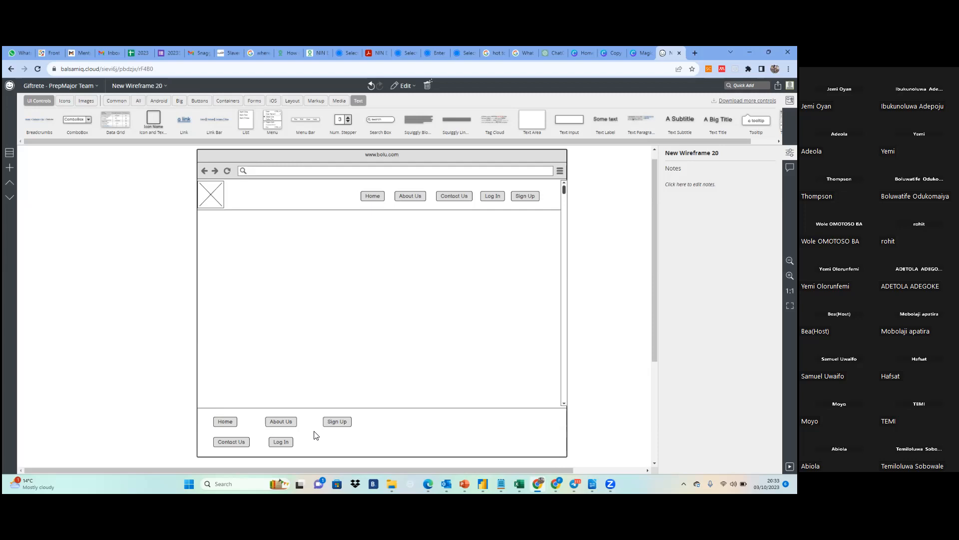
click(316, 435)
Swap the footer's Log In and Sign Up buttons between rows, placing Sign Up and Contact Us at about Y 732 and Log In beside About Us
click(288, 447)
drag(283, 440, 392, 423)
click(237, 444)
mouse_move(238, 445)
mouse_down()
mouse_move(267, 445)
mouse_move(240, 448)
mouse_up()
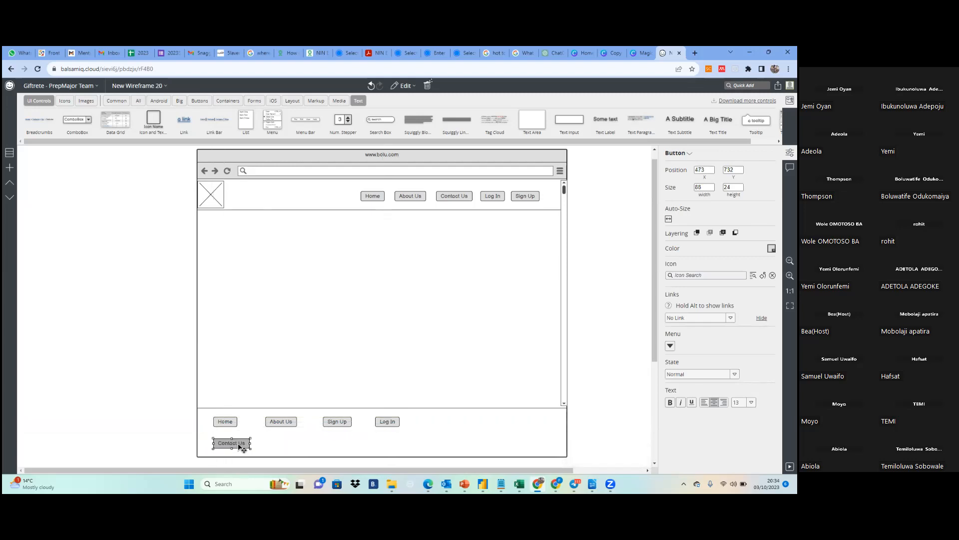
click(336, 423)
drag(337, 423, 283, 445)
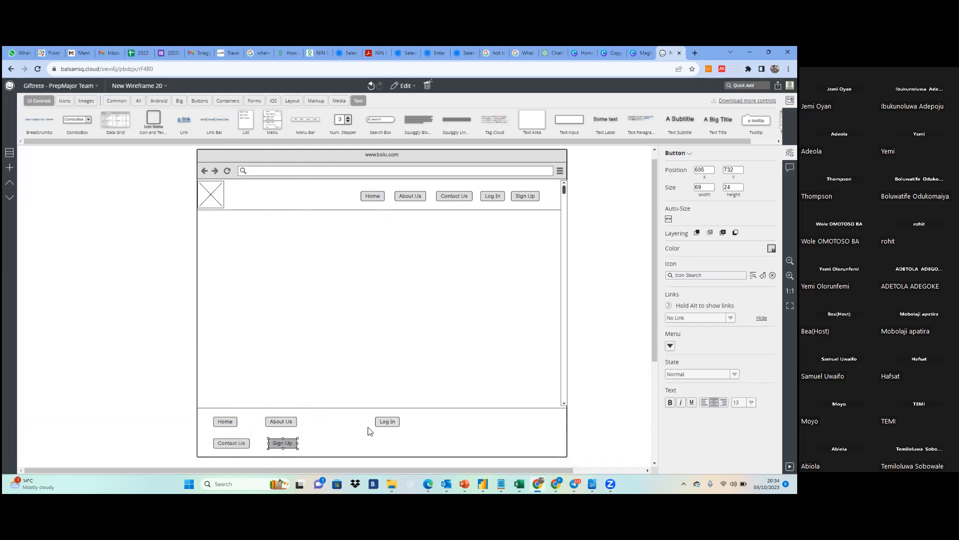
drag(392, 422, 350, 424)
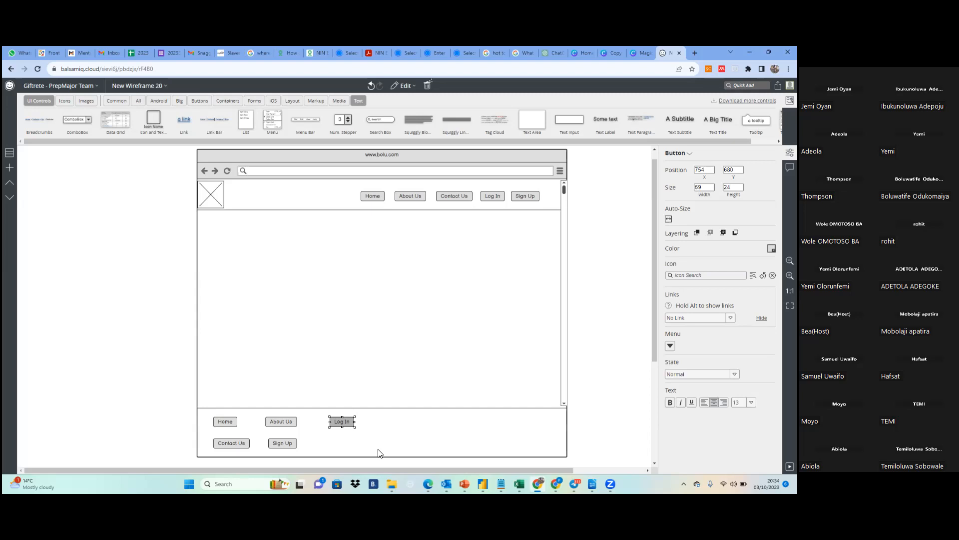
Rename the footer's Home button as Terms and Conditions
double_click(230, 423)
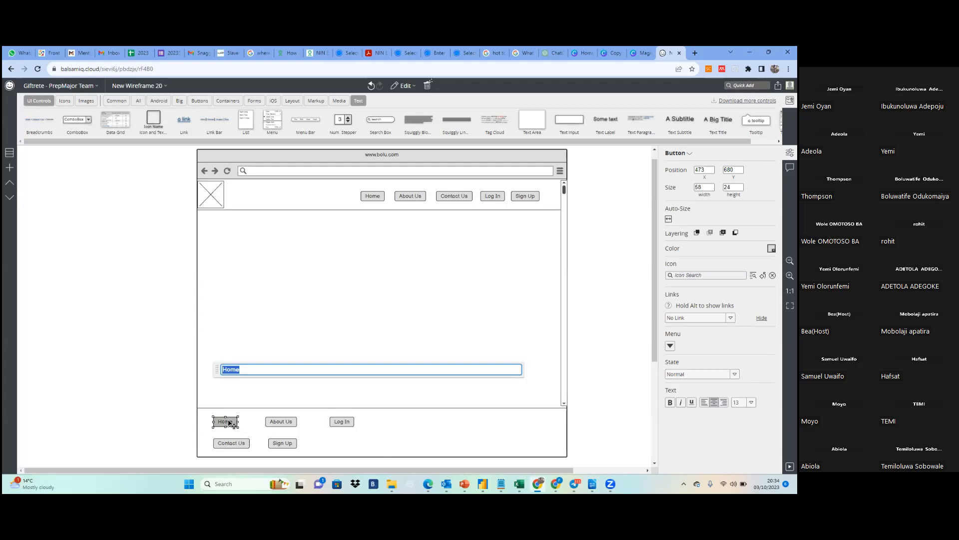
click(261, 366)
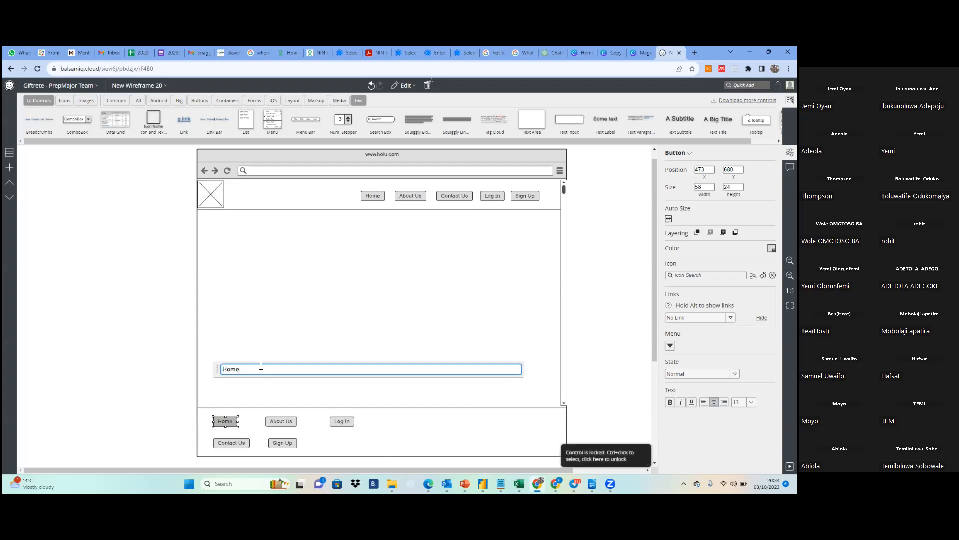
right_click(260, 366)
click(251, 369)
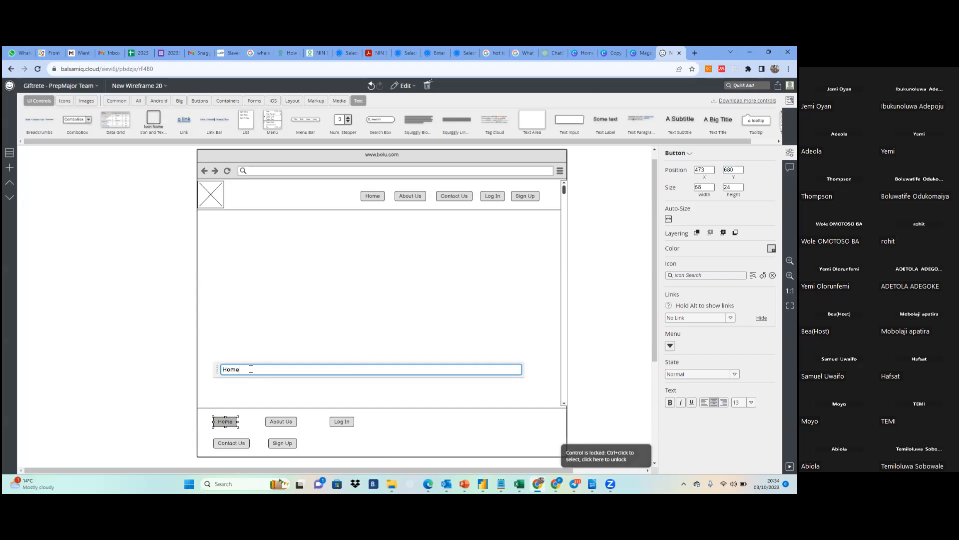
key(BackSpace)
key(BackSpace)
key(BackSpace)
key(BackSpace)
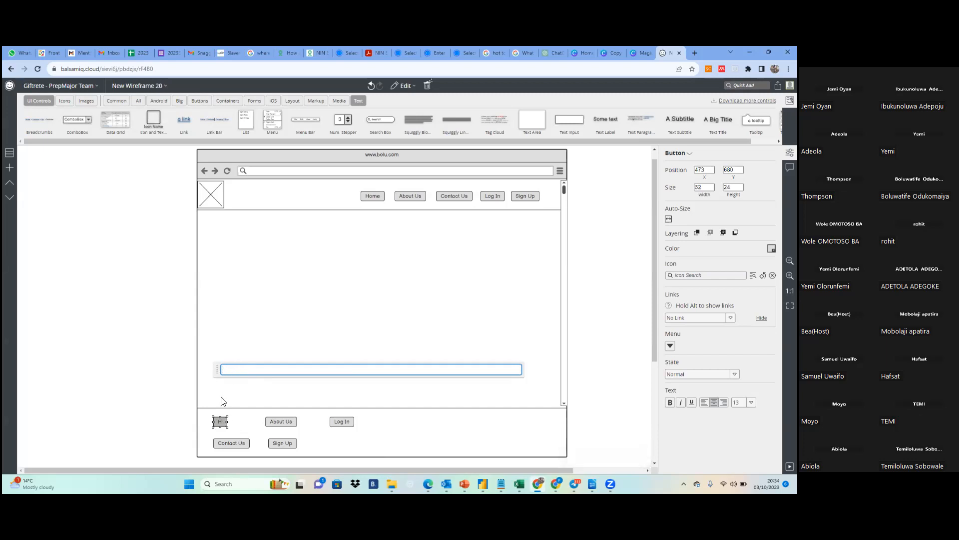
double_click(221, 423)
click(221, 423)
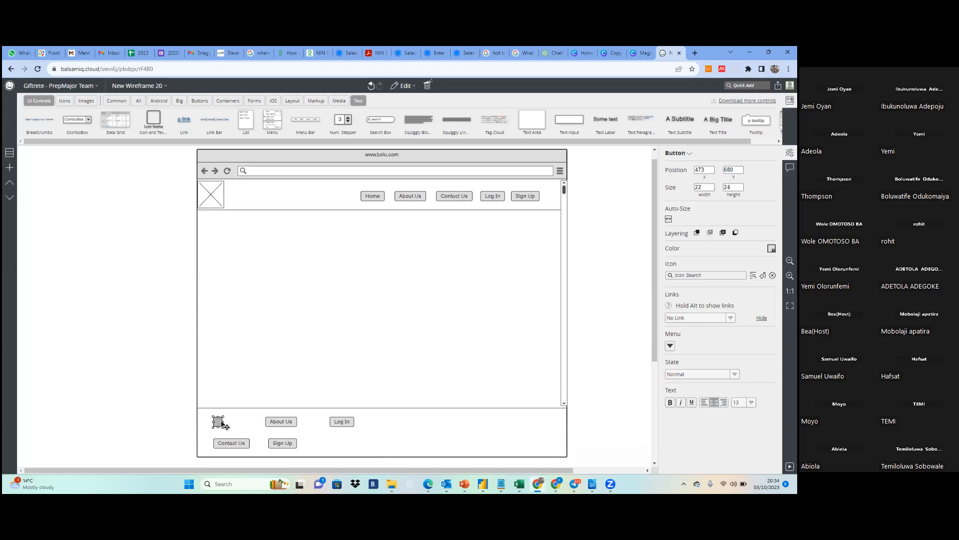
double_click(221, 423)
text(Terms and C)
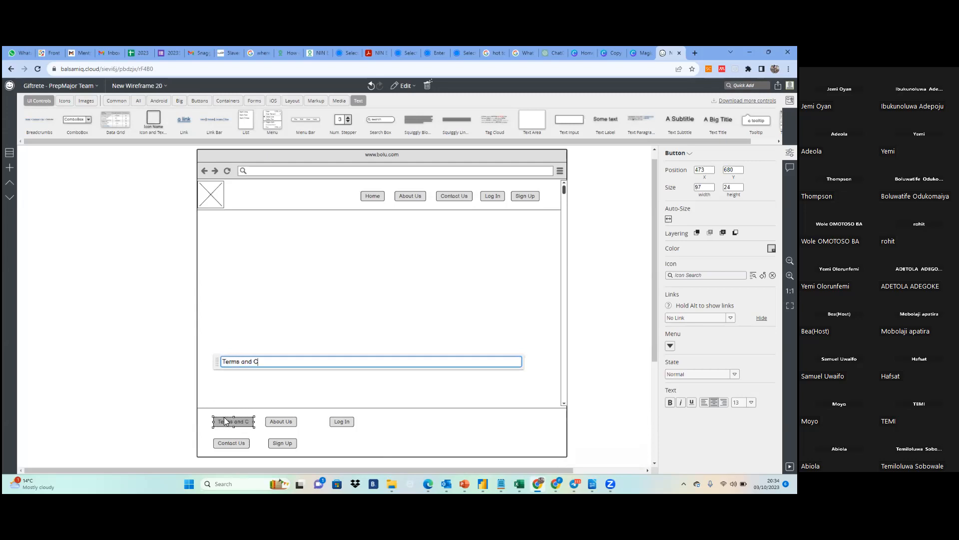
text(onditions)
key(Return)
click(309, 432)
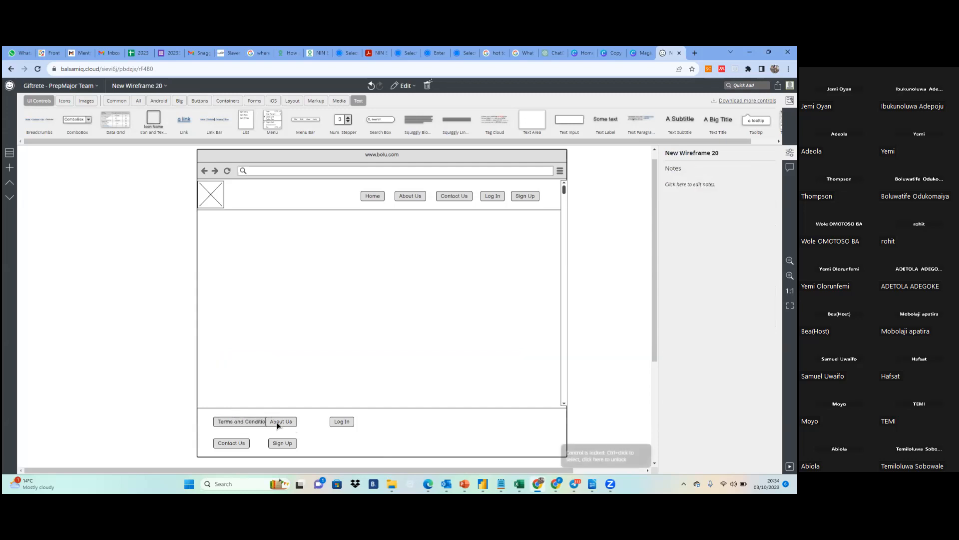
Space out the footer's upper row by shifting About Us toward Log In and moving Terms and Conditions to about X 465
drag(278, 424, 296, 424)
drag(228, 425, 225, 424)
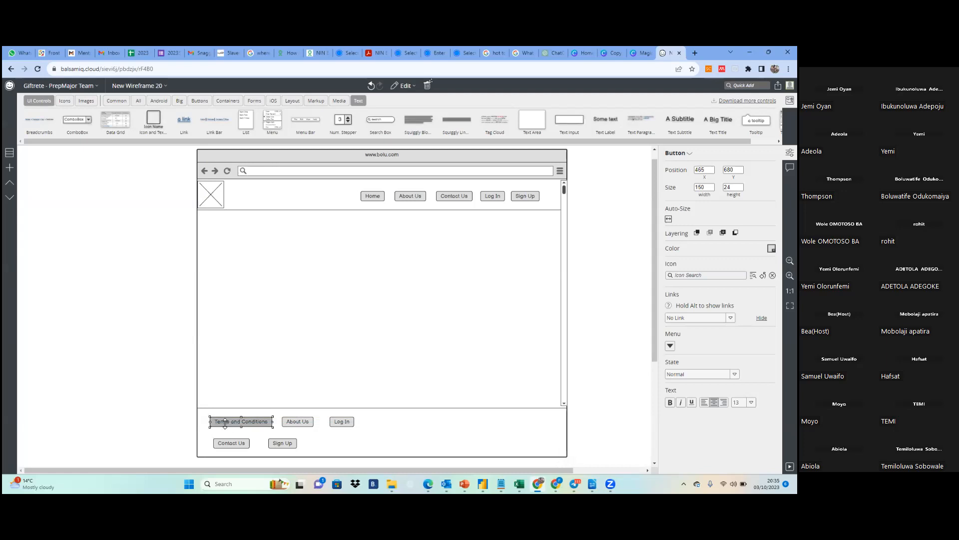
Open the label of the footer's Contact Us button for editing
double_click(235, 444)
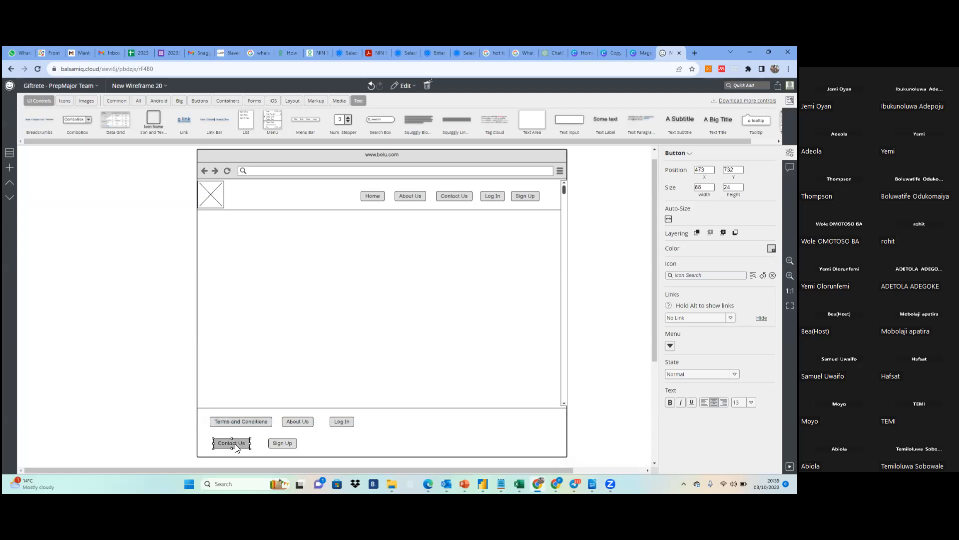
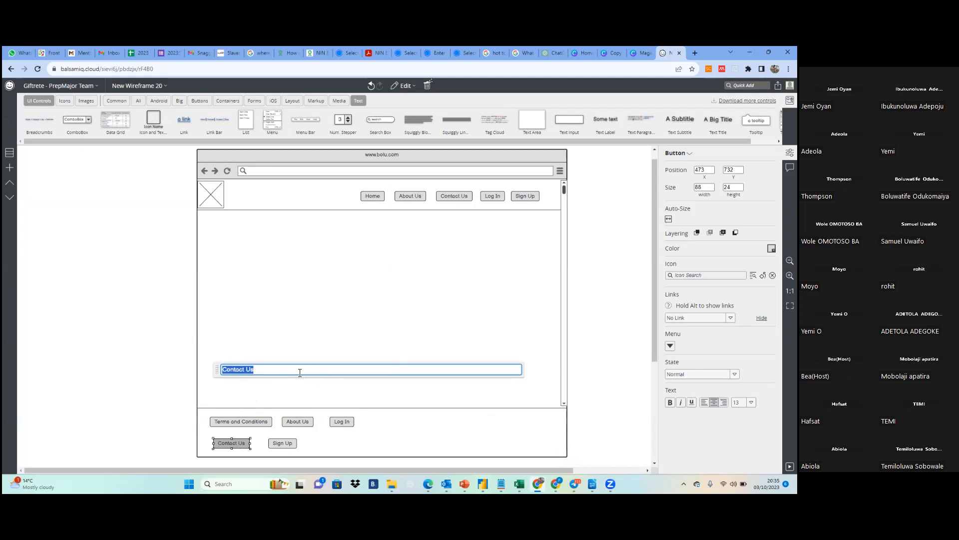
Rename the footer's Contact Us button as Newsletter Subscription
text(Ne)
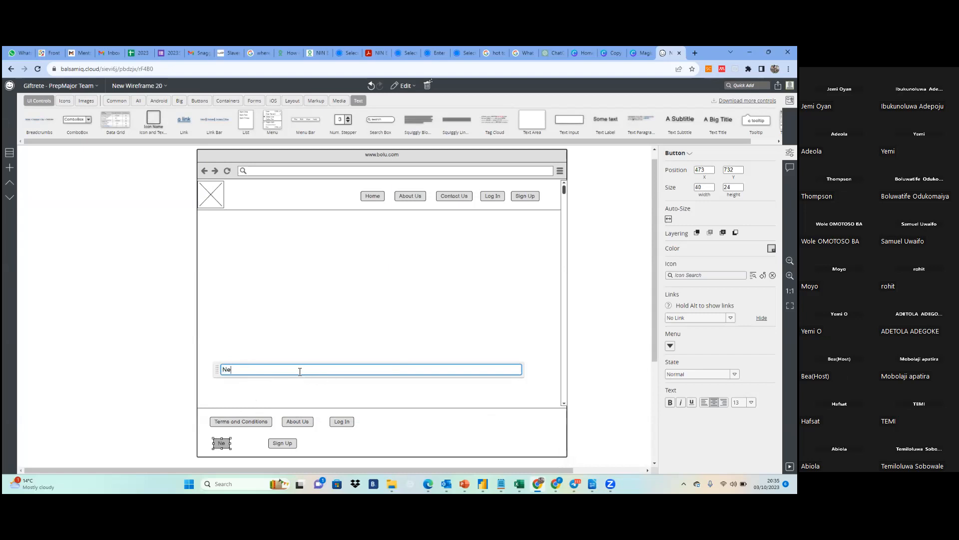
text(ws!)
text(etter)
text( Subscr)
text(iption)
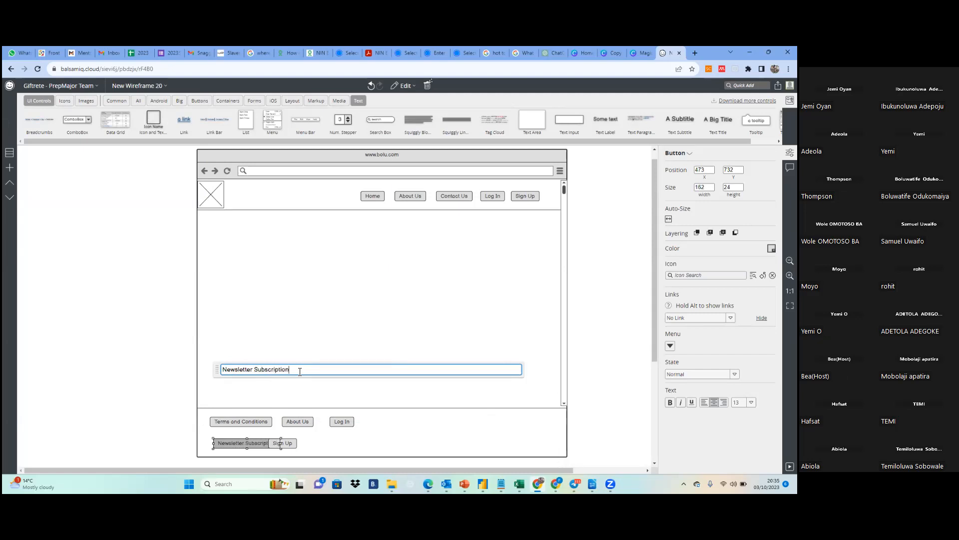
key(Return)
click(330, 446)
Space out both footer rows: Newsletter Subscription under Terms and Conditions, Sign Up and About Us at about X 669, Log In at about X 793
drag(286, 445, 312, 447)
drag(235, 445, 249, 445)
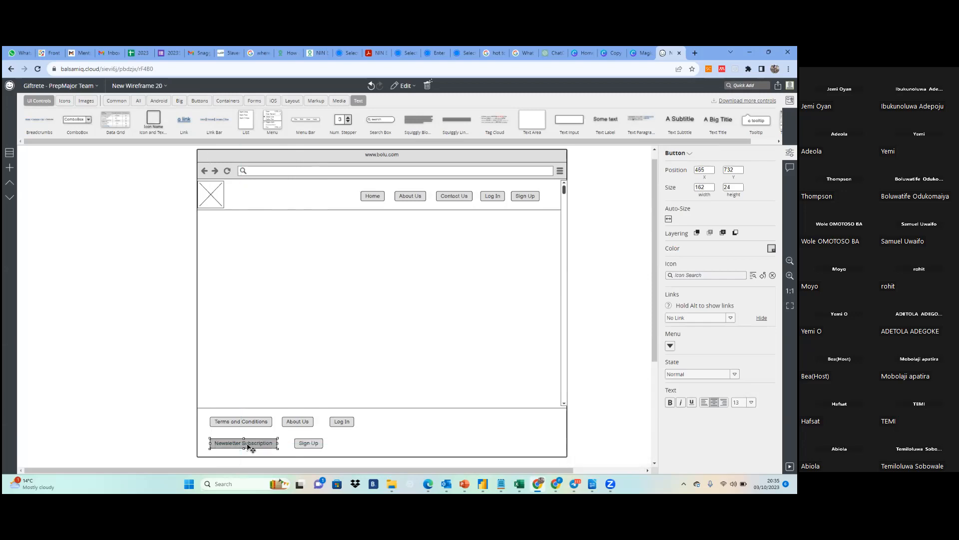
drag(298, 422, 357, 423)
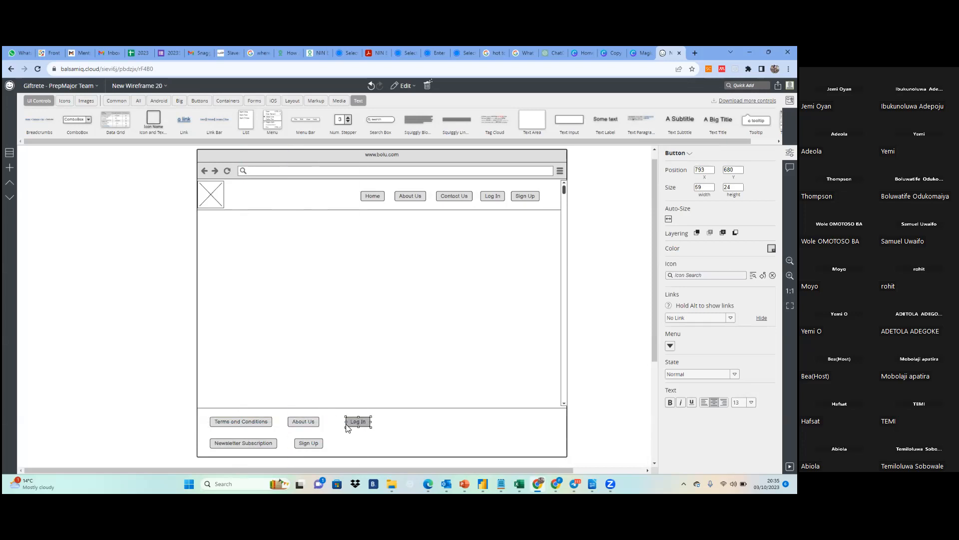
click(305, 422)
double_click(305, 423)
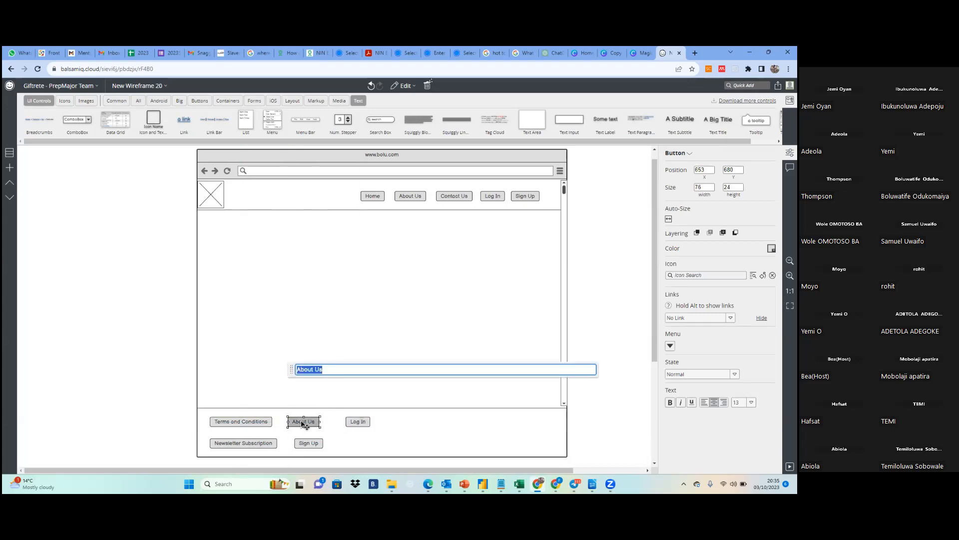
drag(310, 424, 317, 423)
Rename the footer's About Us button as Information
double_click(310, 423)
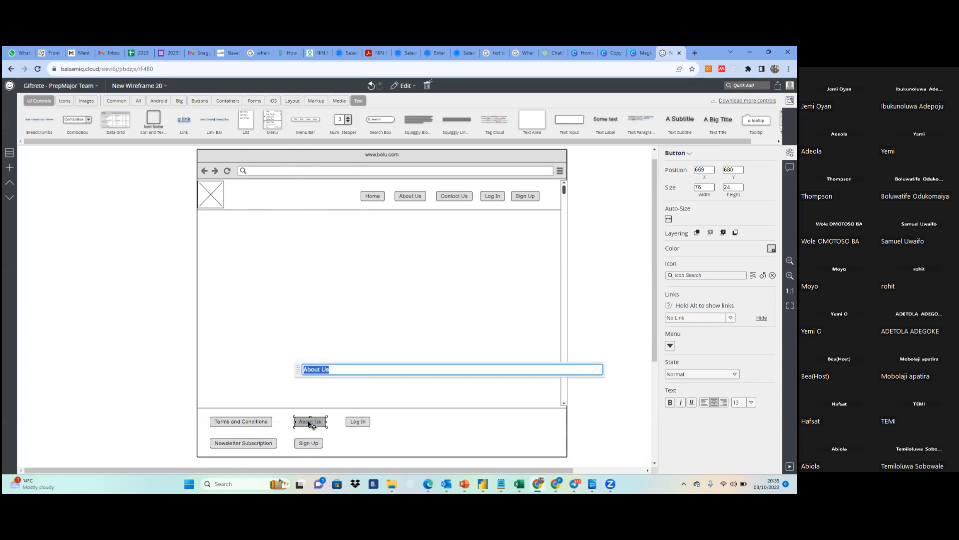
text(Inf)
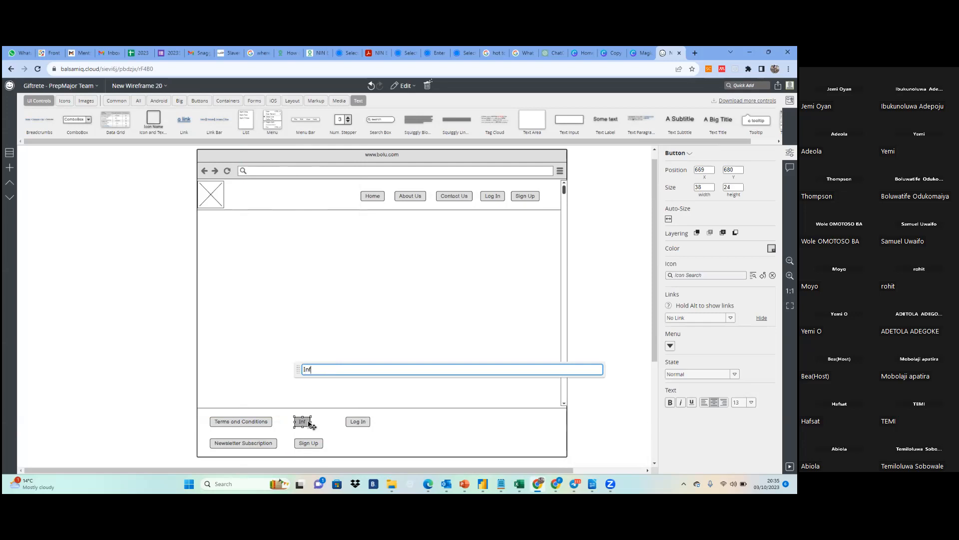
text(ormation)
click(344, 434)
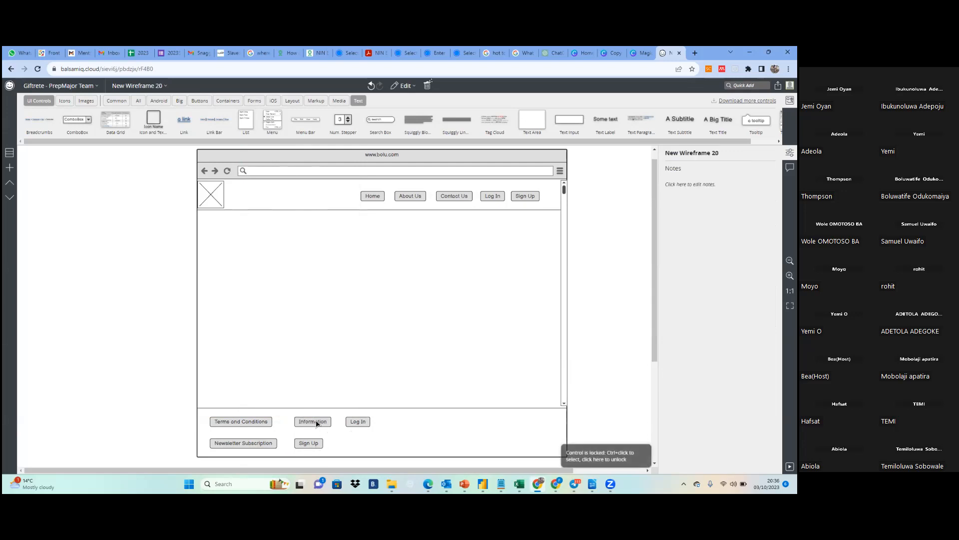
Rename the footer button beside Terms and Conditions as FAQs
double_click(316, 423)
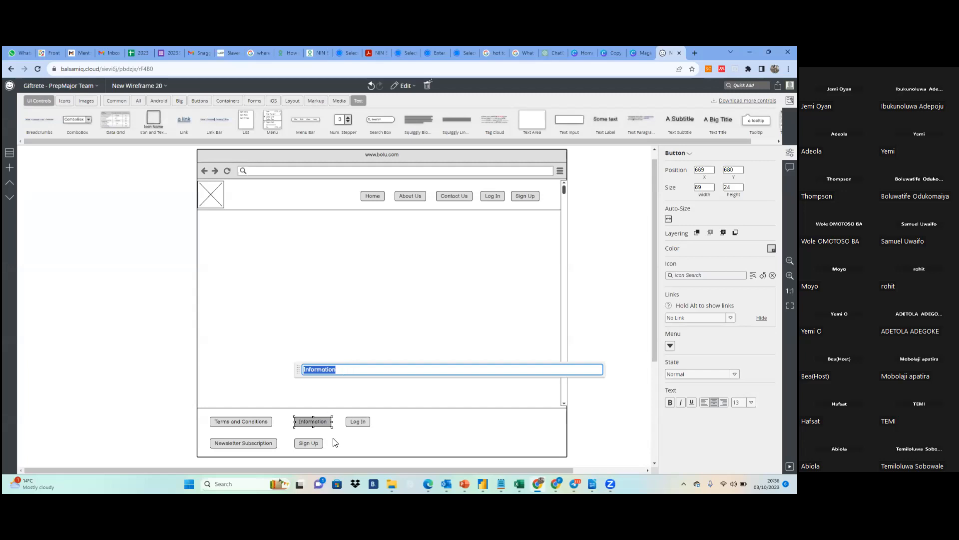
text(FAQ)
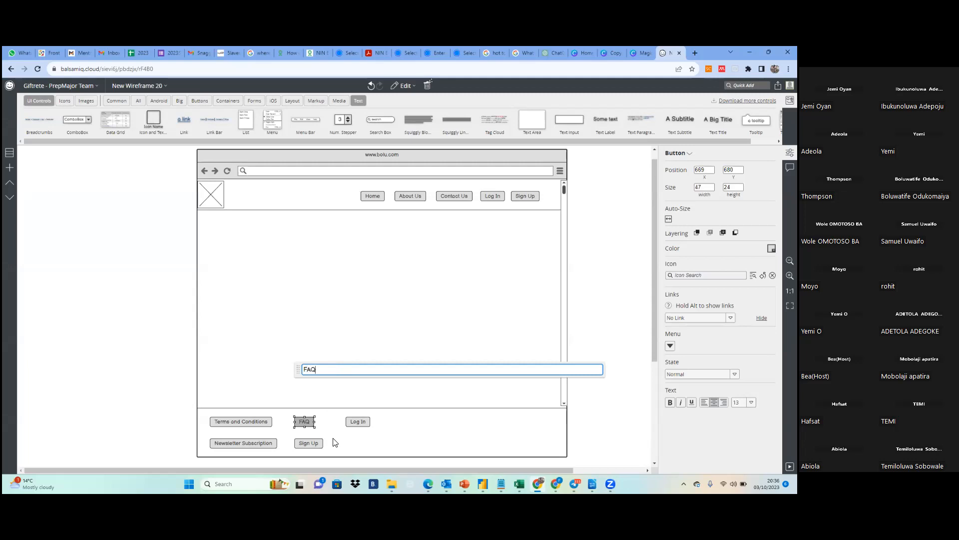
text(s)
click(320, 454)
Rename the footer's Sign Up button as Privacy Policy
double_click(309, 445)
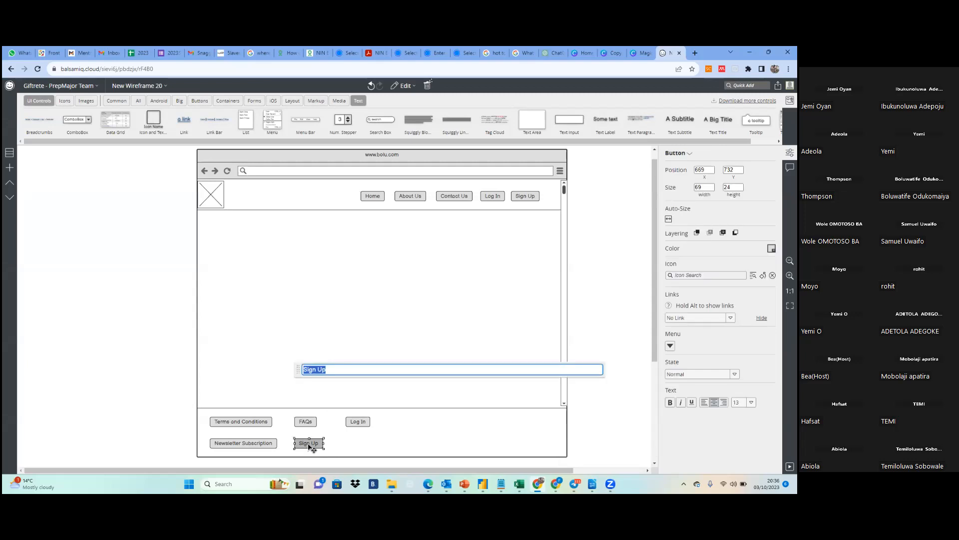
text(P)
text(rivacy )
text(Pl)
text(olicy)
key(Return)
click(350, 449)
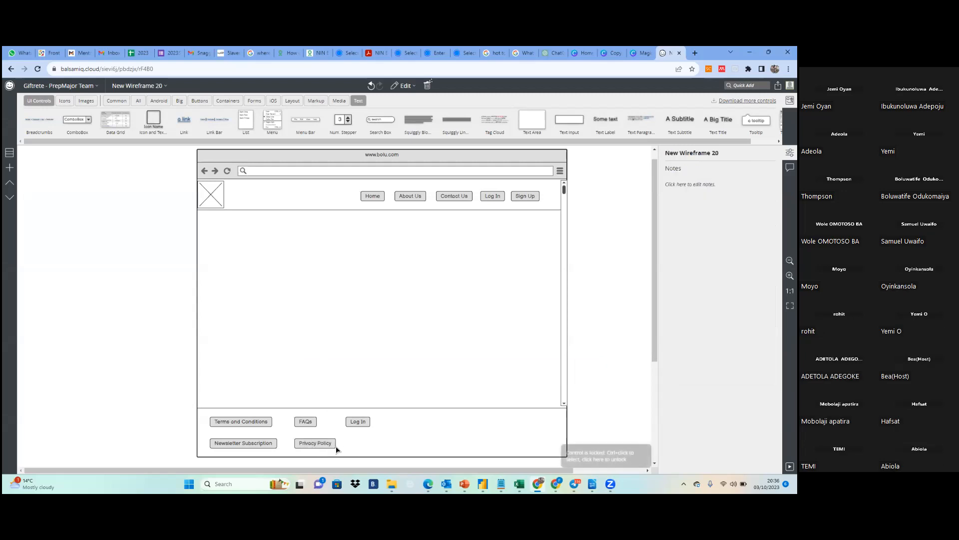
Rename the footer's Log In button as Contact Us
double_click(365, 423)
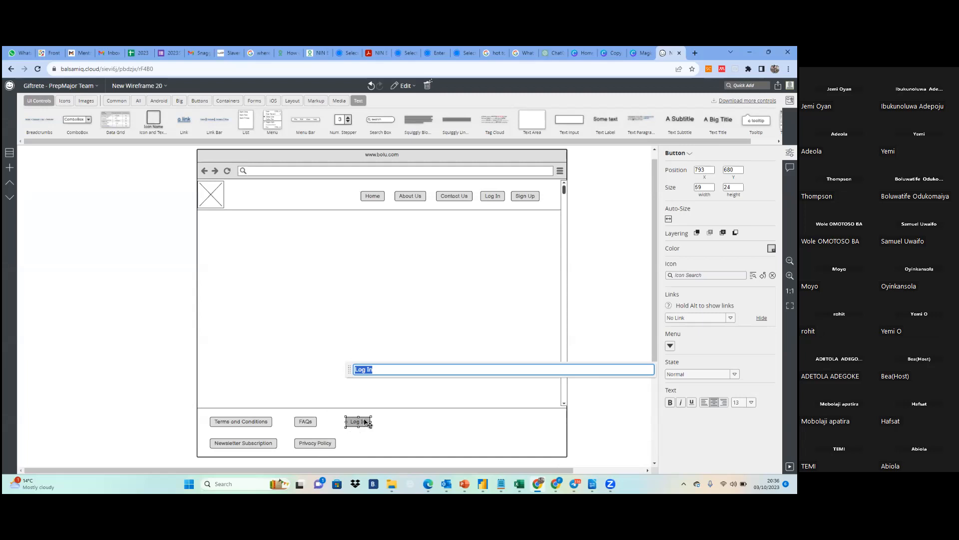
text(Contact Us)
click(398, 434)
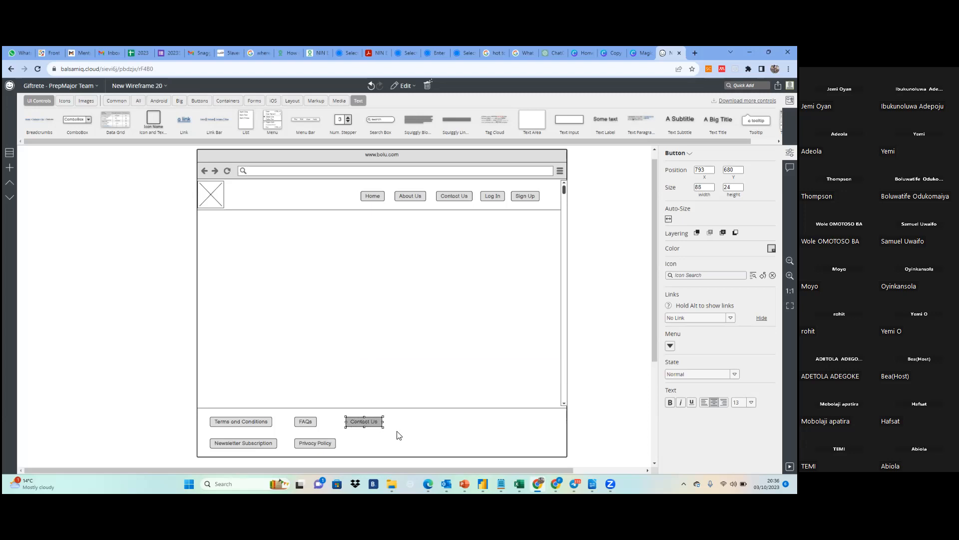
Duplicate the footer's Contact Us button to about X 799, Y 732 beside Privacy Policy and rename the copy Cookie Policy
click(369, 426)
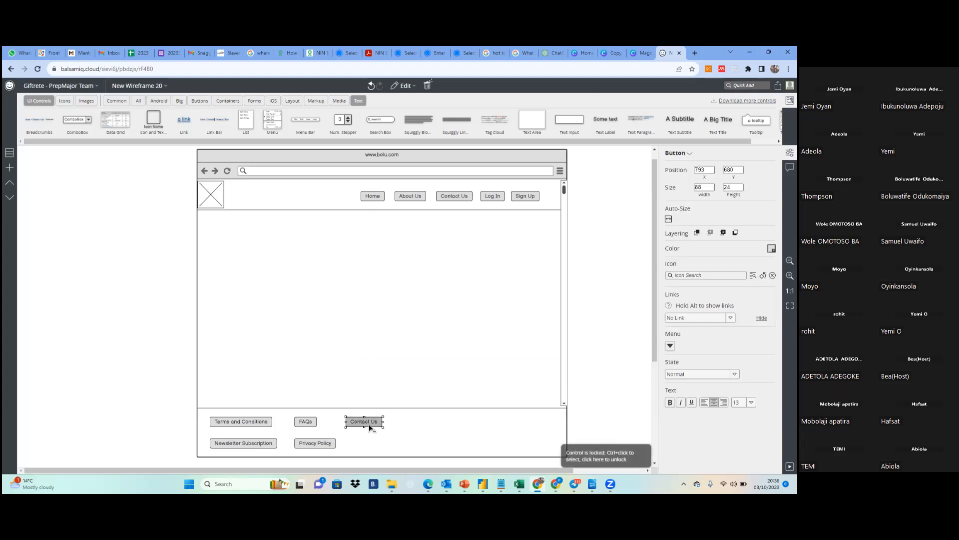
drag(370, 427, 370, 446)
double_click(370, 447)
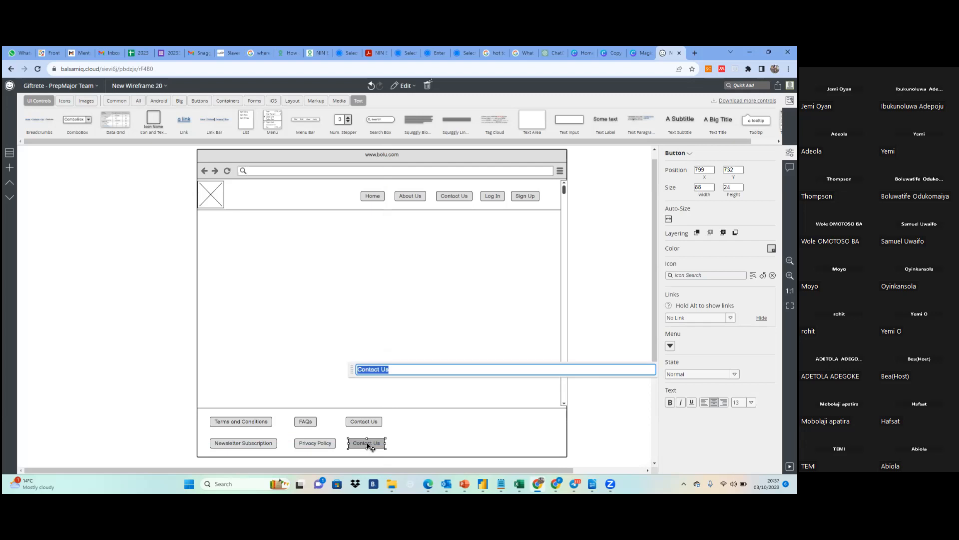
text(Cookie Policy)
key(Return)
click(407, 448)
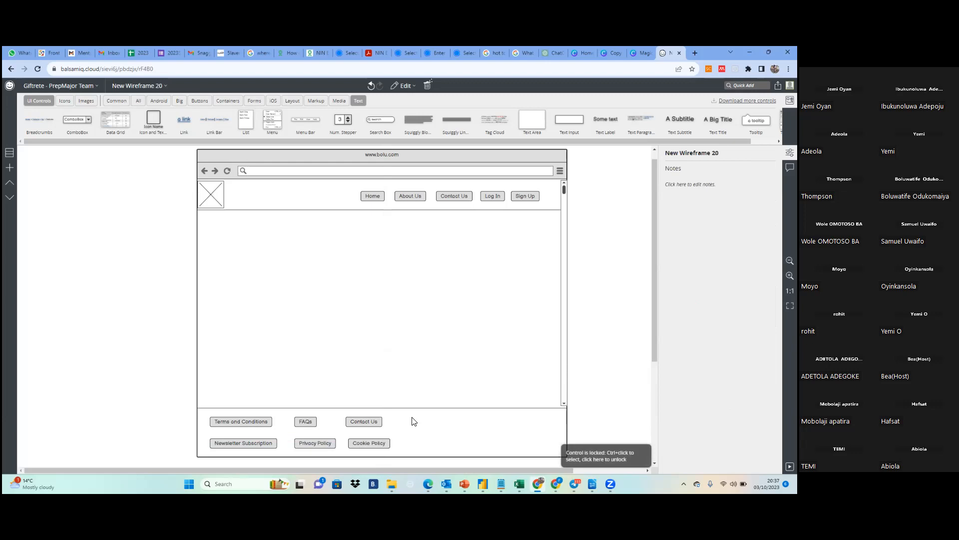
Copy the footer's Contact Us button and place the copy beside it at about X 923, Y 680
click(375, 422)
key(ctrl+c)
key(ctrl+v)
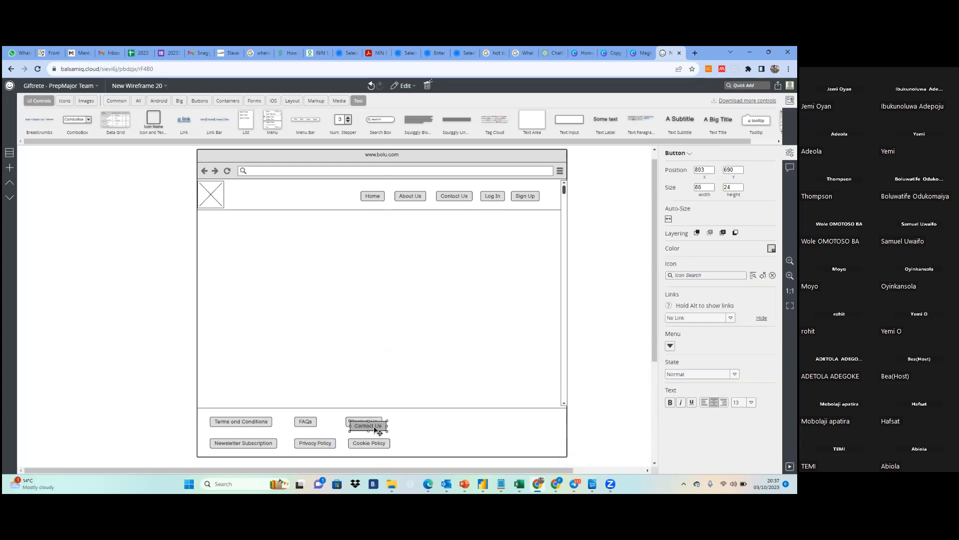
drag(376, 429, 421, 427)
drag(420, 424, 428, 422)
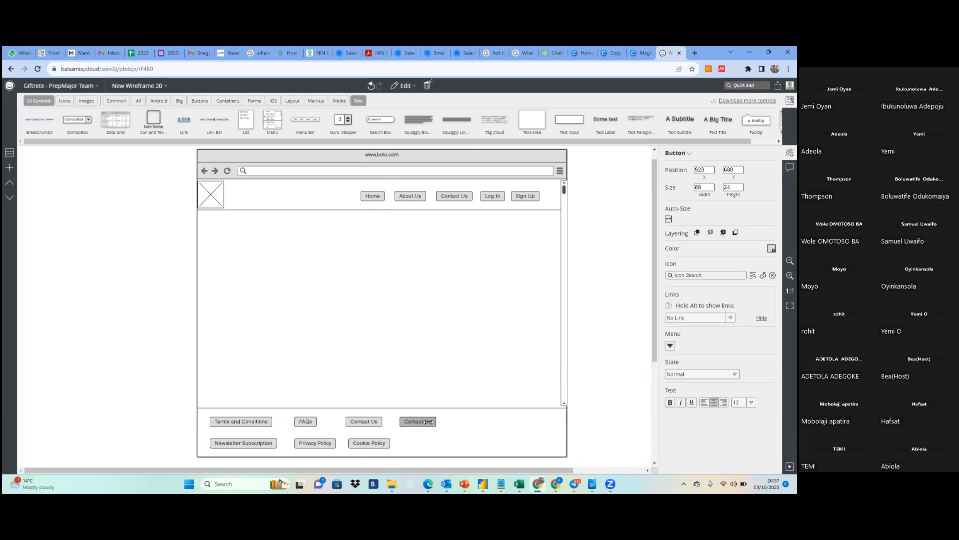
Rename the copied Contact Us button at the end of the footer's upper row as Email Us
double_click(419, 424)
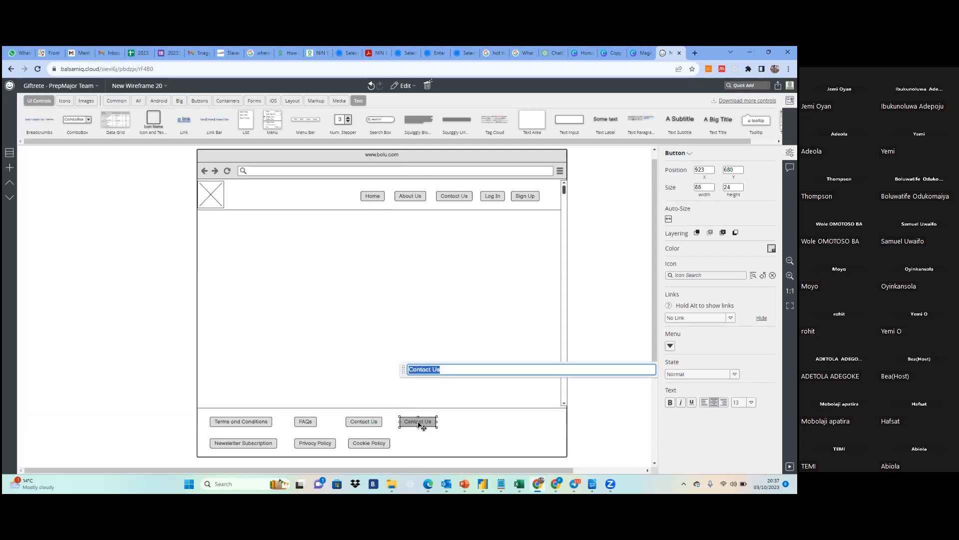
text(Email Us)
key(Return)
click(446, 433)
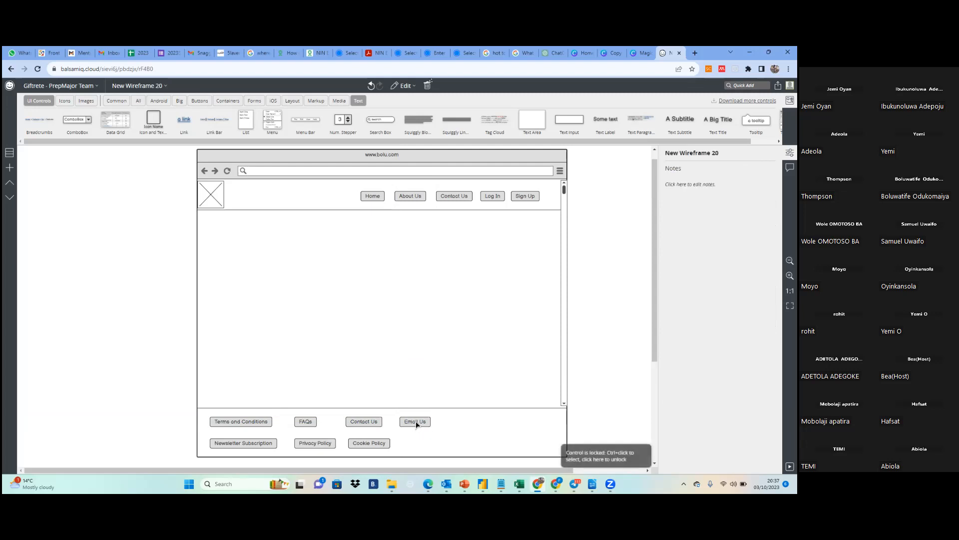
click(418, 424)
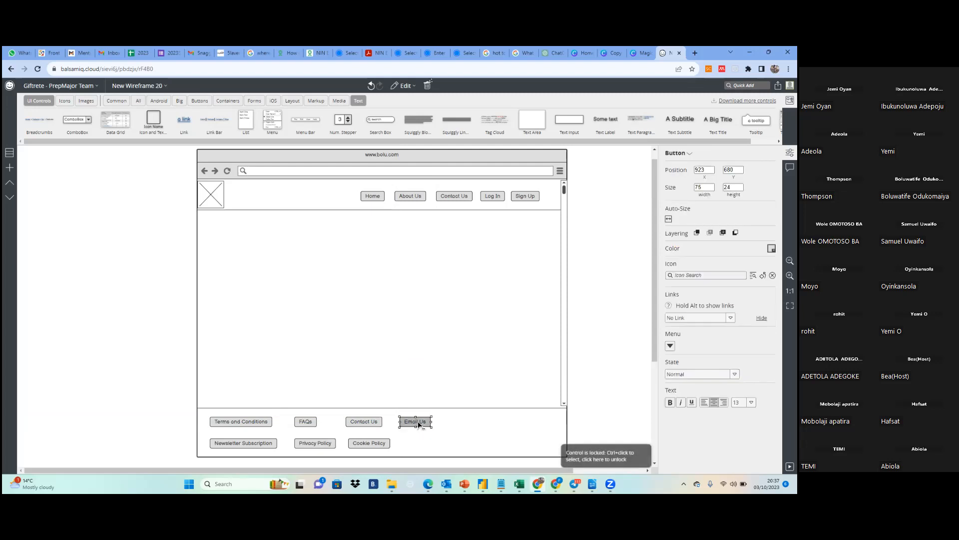
drag(419, 424, 415, 447)
key(Delete)
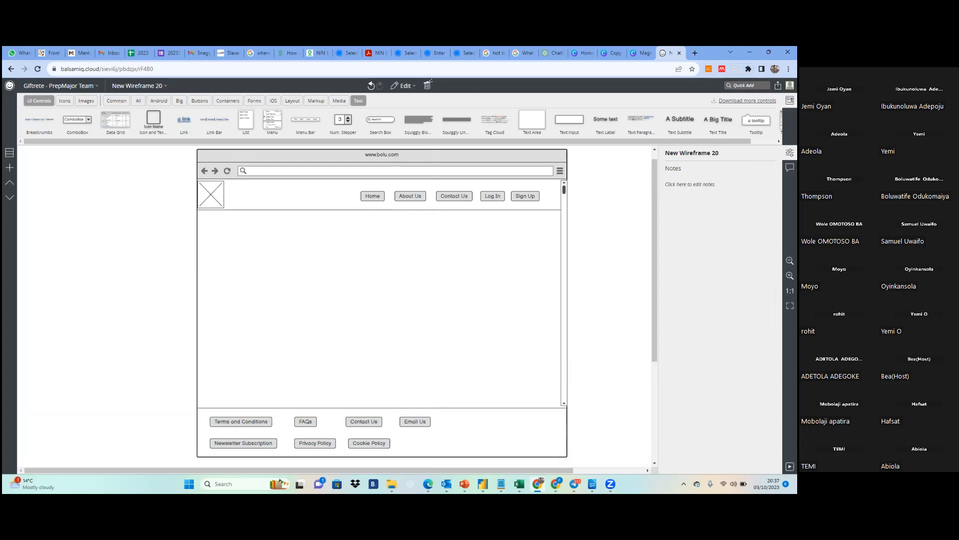
Add a Facebook icon to the footer at about X 1078, Y 680, beside Email Us, and enlarge it to size L
click(748, 86)
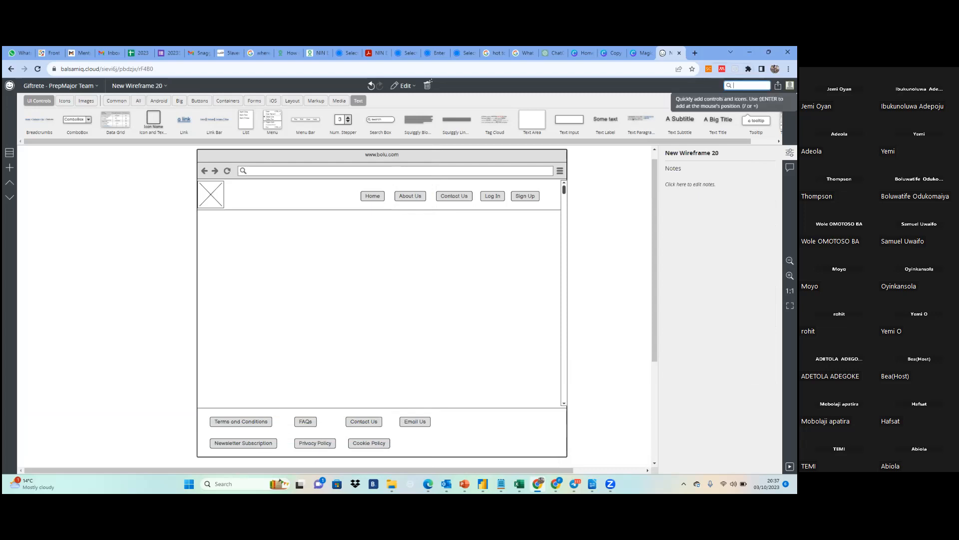
text(face)
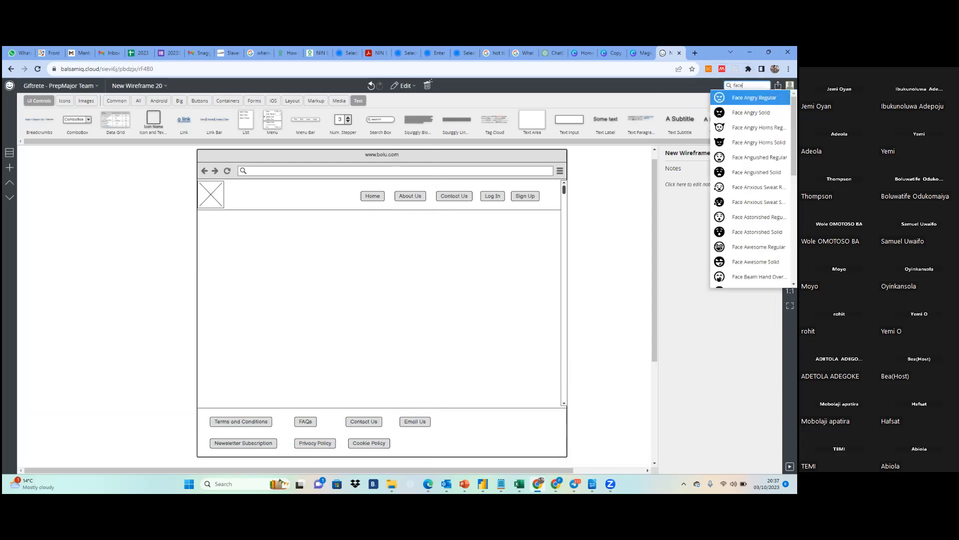
text(book)
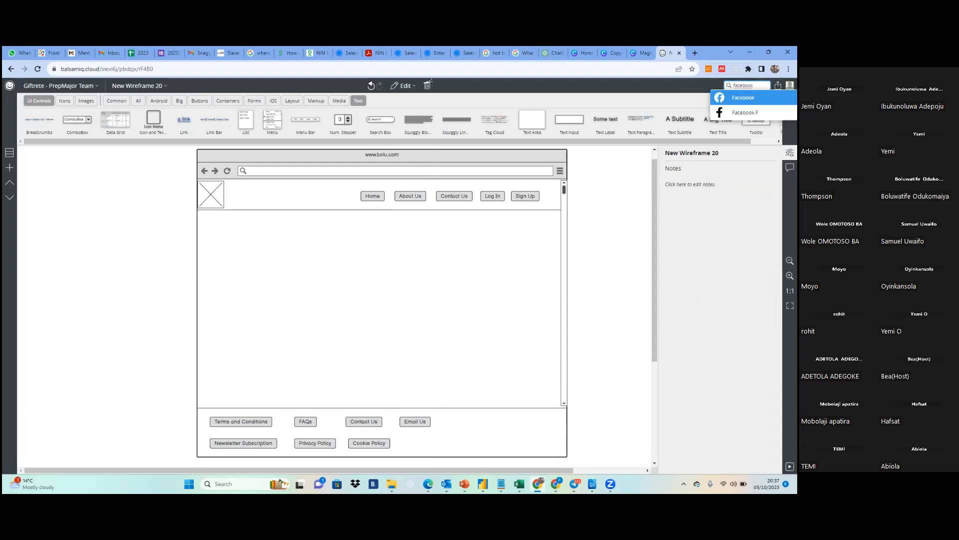
key(Return)
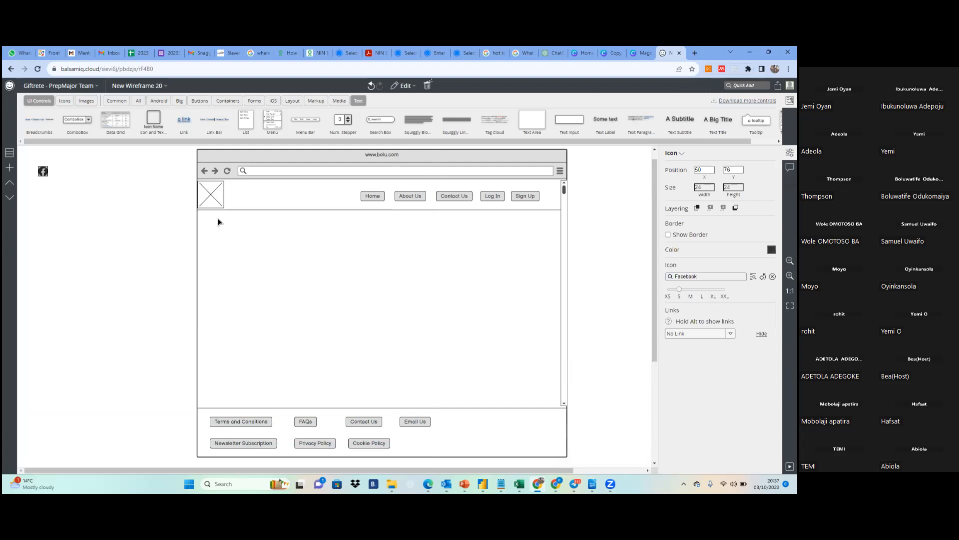
drag(43, 171, 474, 423)
drag(678, 288, 702, 289)
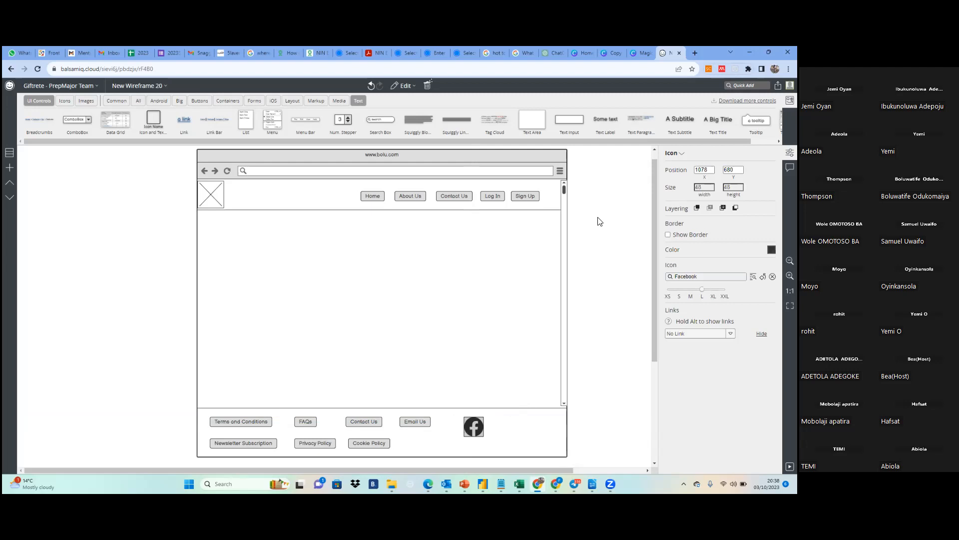
click(748, 85)
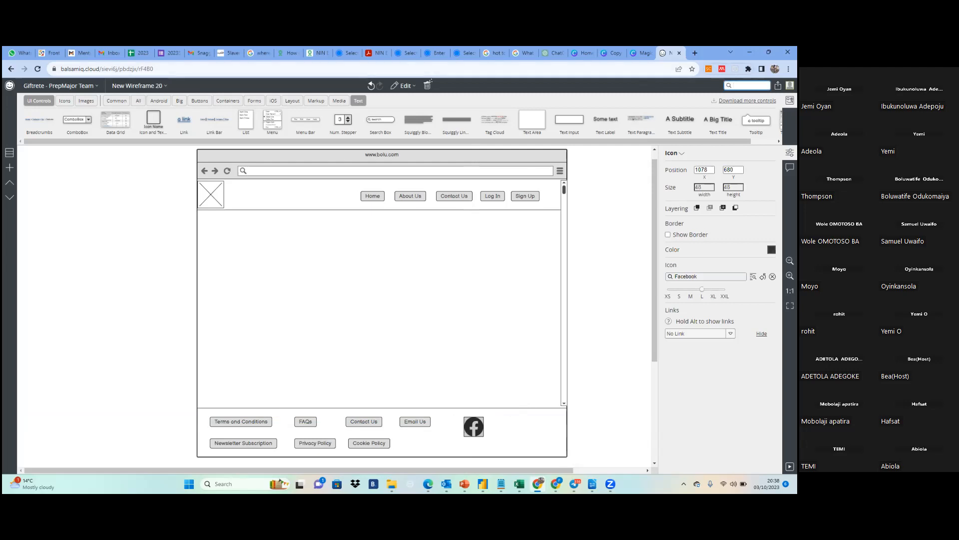
text(i)
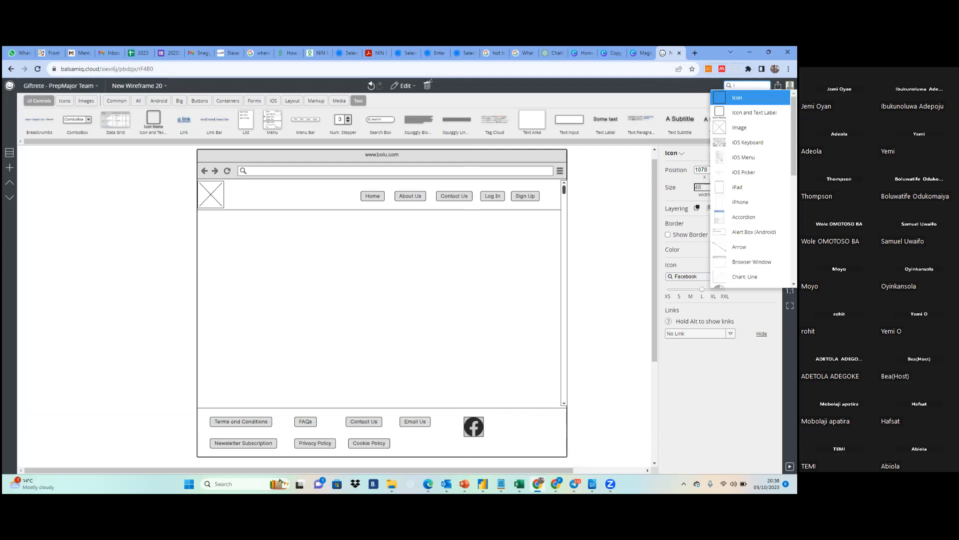
text(ns)
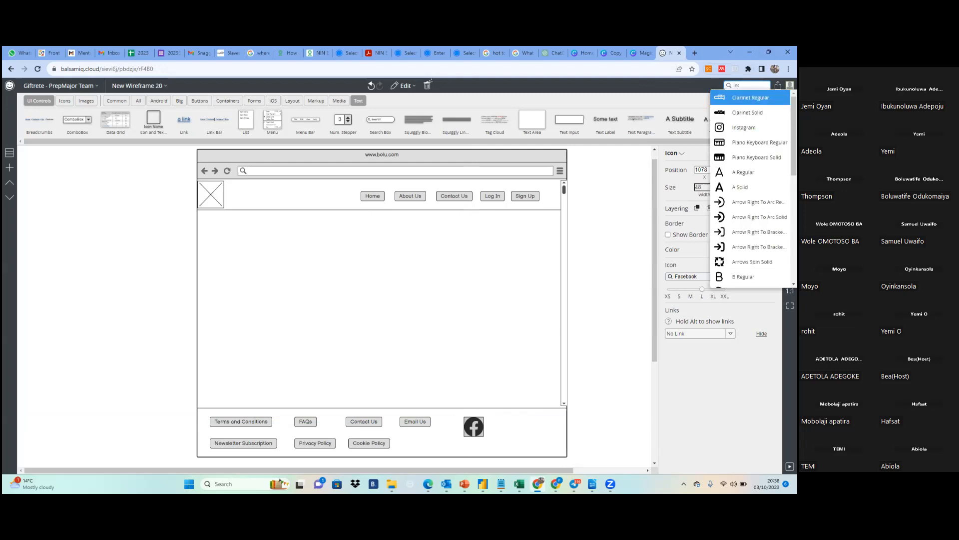
key(Escape)
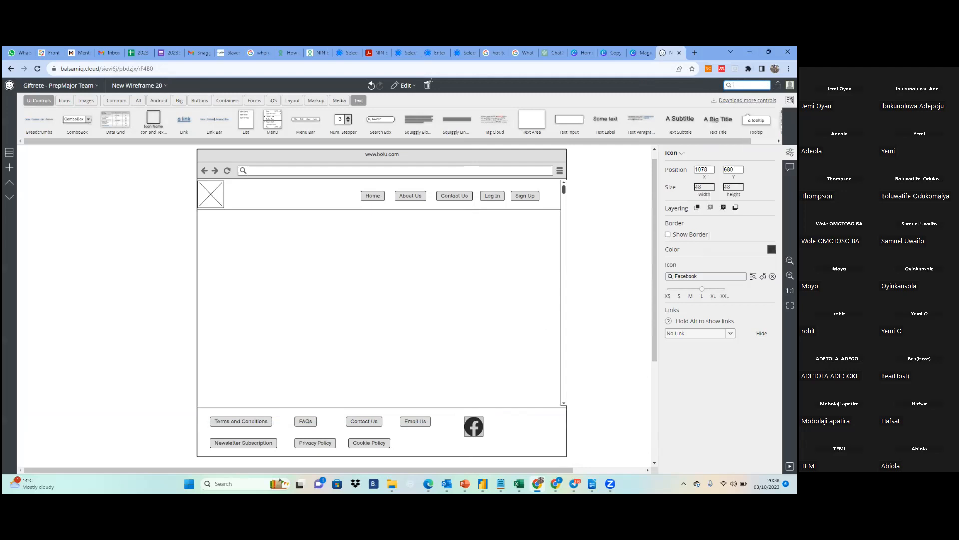
Add a Twitter icon to the footer beside the Facebook icon at about X 1145, Y 680, and enlarge it to size L
text(twitte)
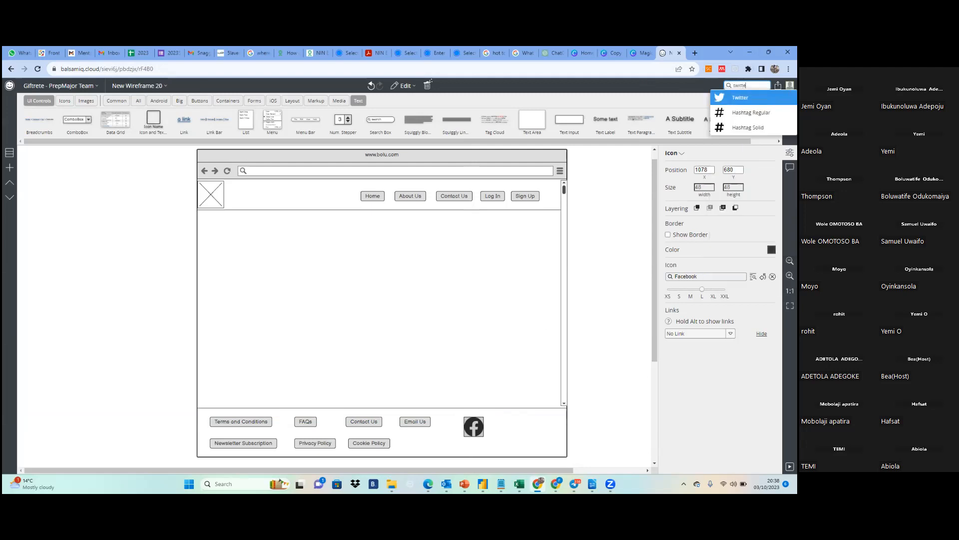
key(Return)
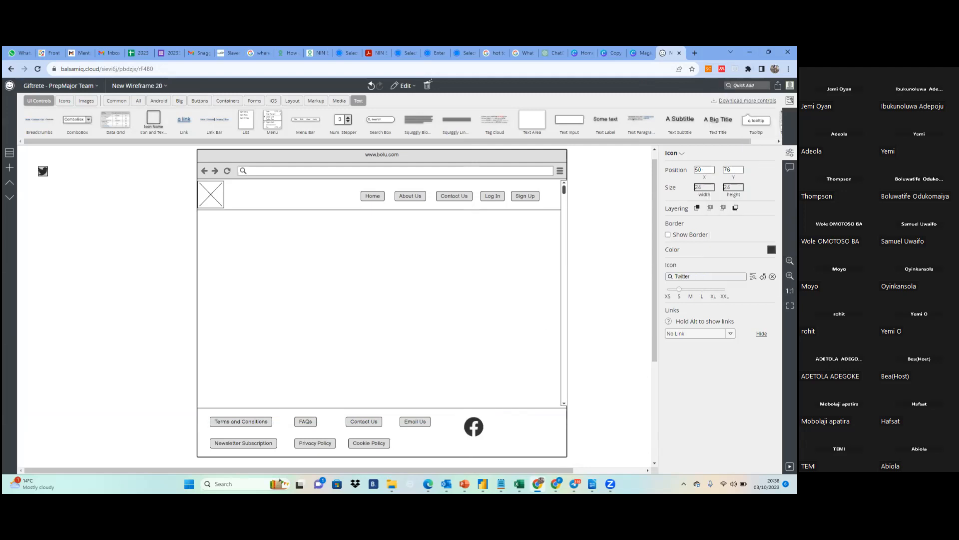
drag(43, 171, 460, 375)
drag(481, 413, 500, 430)
drag(679, 289, 702, 289)
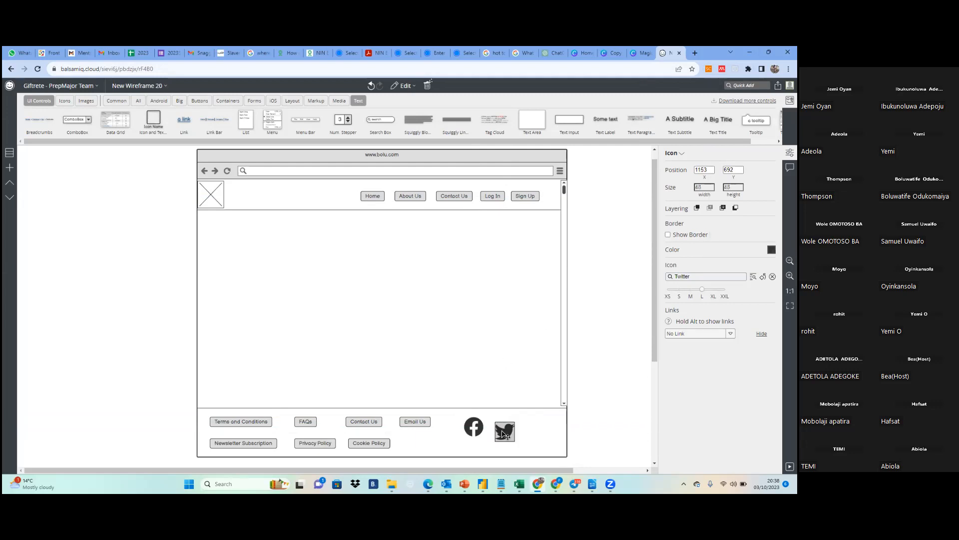
drag(505, 437, 505, 434)
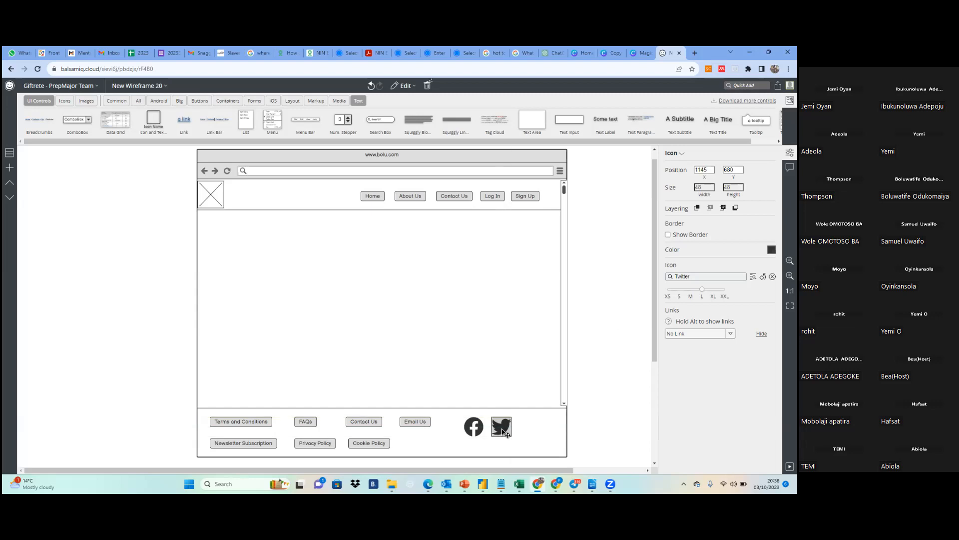
Add a LinkedIn icon to the footer beside the Twitter icon at about X 1209, Y 680, and enlarge it to size L
click(747, 86)
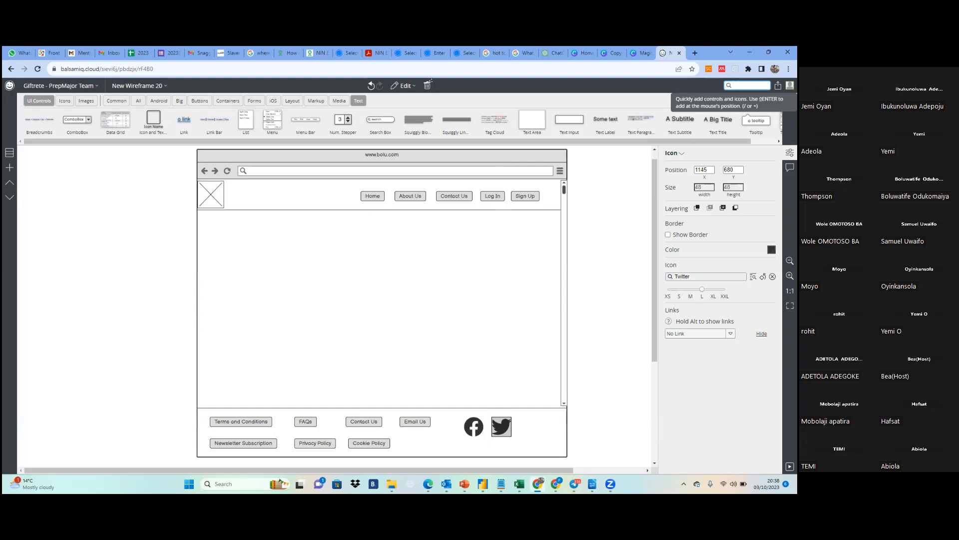
text(r)
key(Escape)
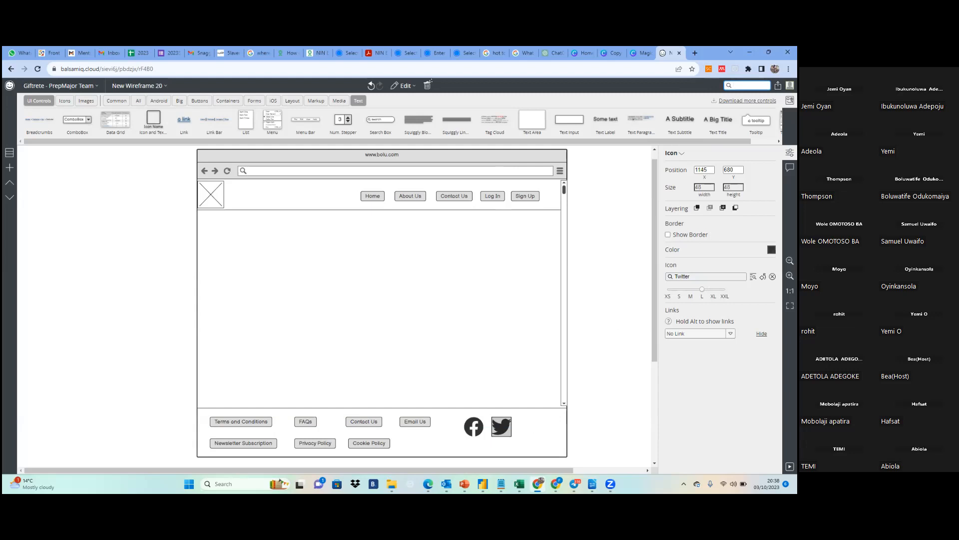
text(linke)
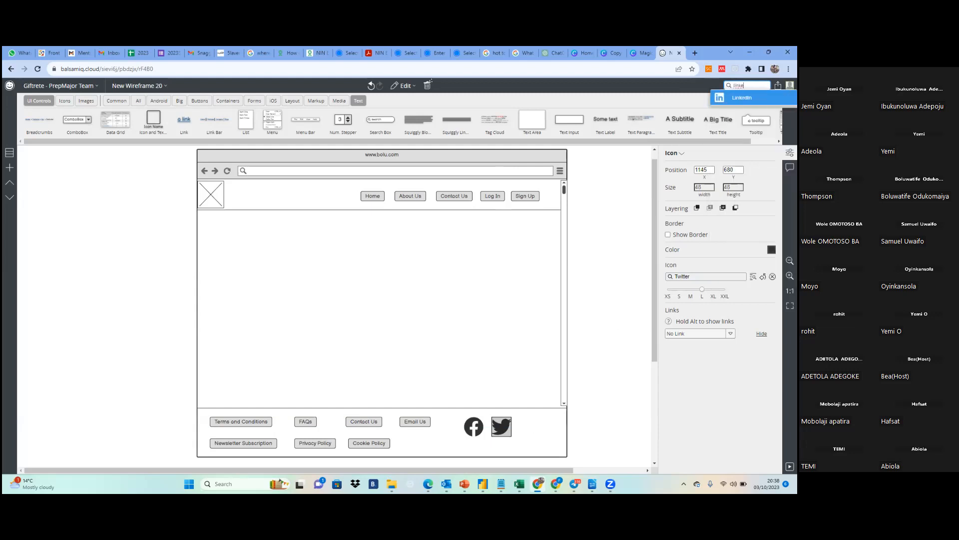
key(Return)
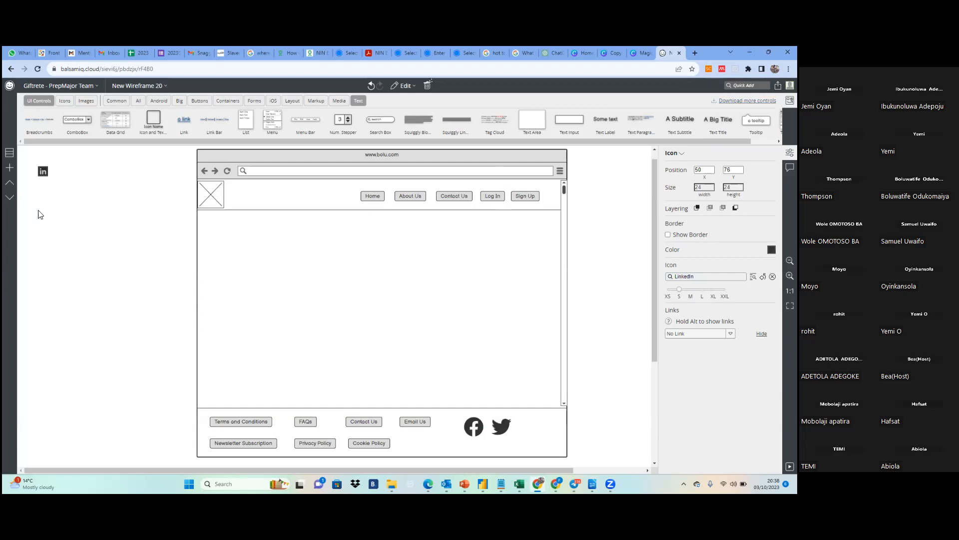
drag(43, 172, 523, 429)
click(690, 289)
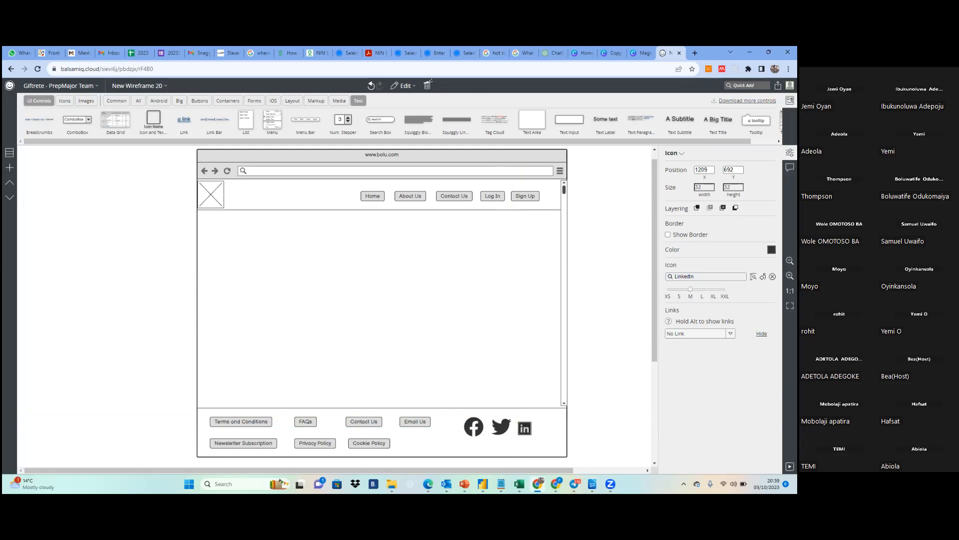
click(702, 290)
drag(532, 441, 532, 435)
Add an Instagram icon at size L to the footer beside LinkedIn, in line with the other social icons
click(747, 86)
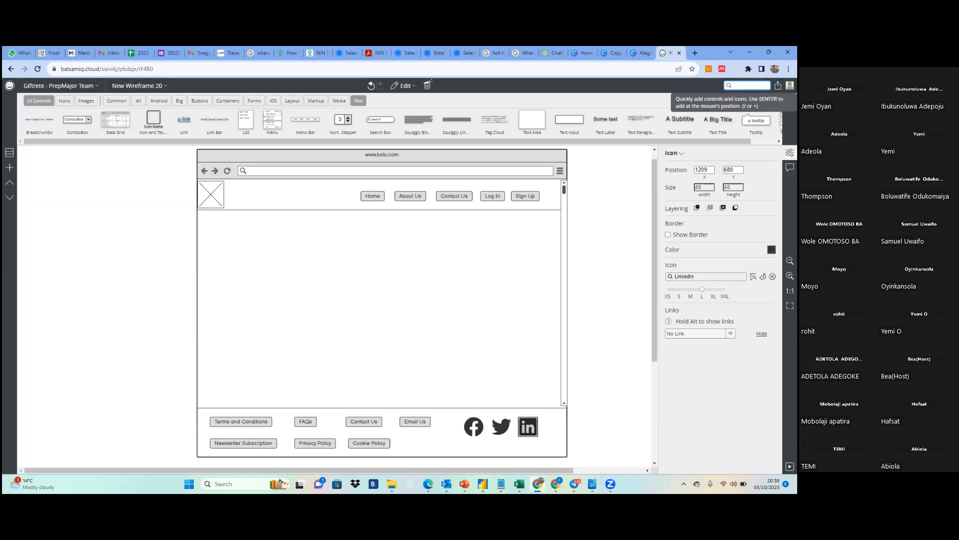
text(ins)
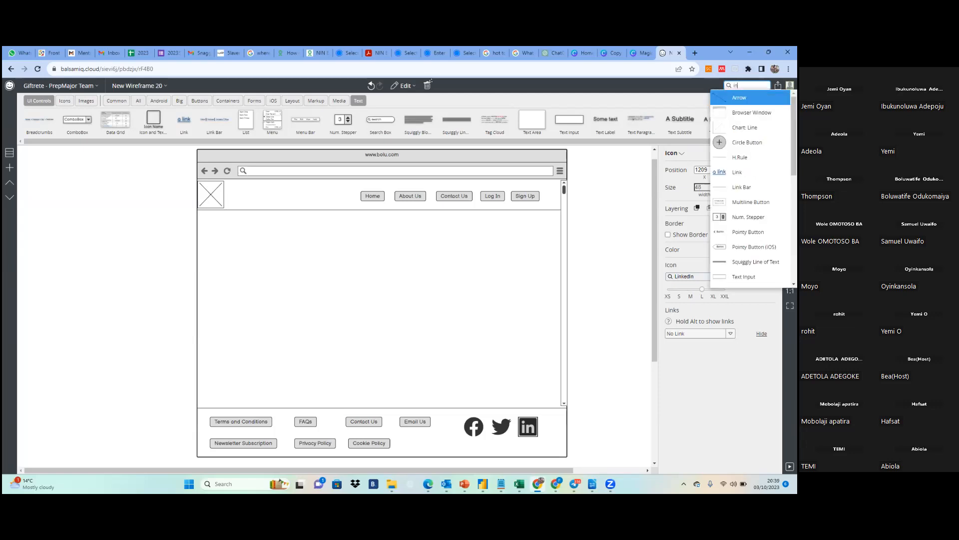
key(Down)
key(Down)
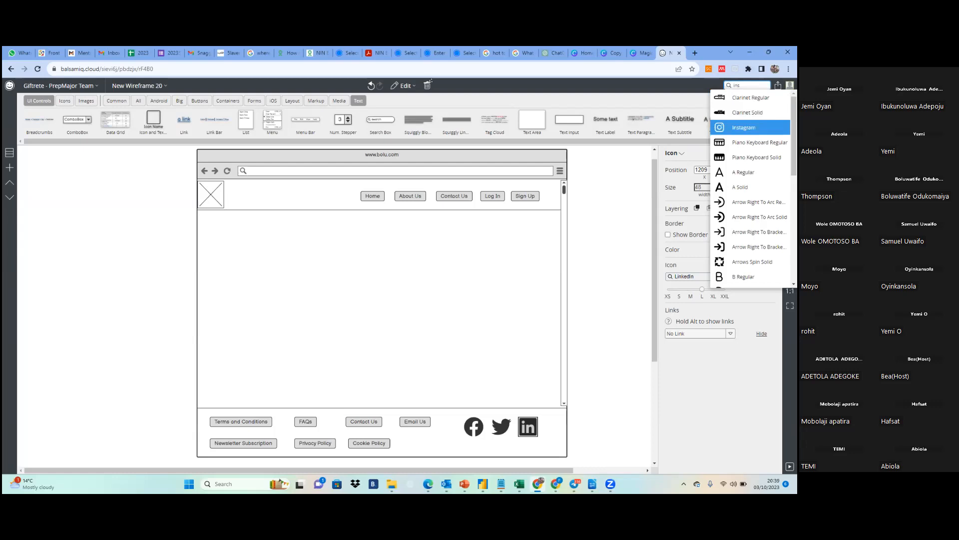
key(Return)
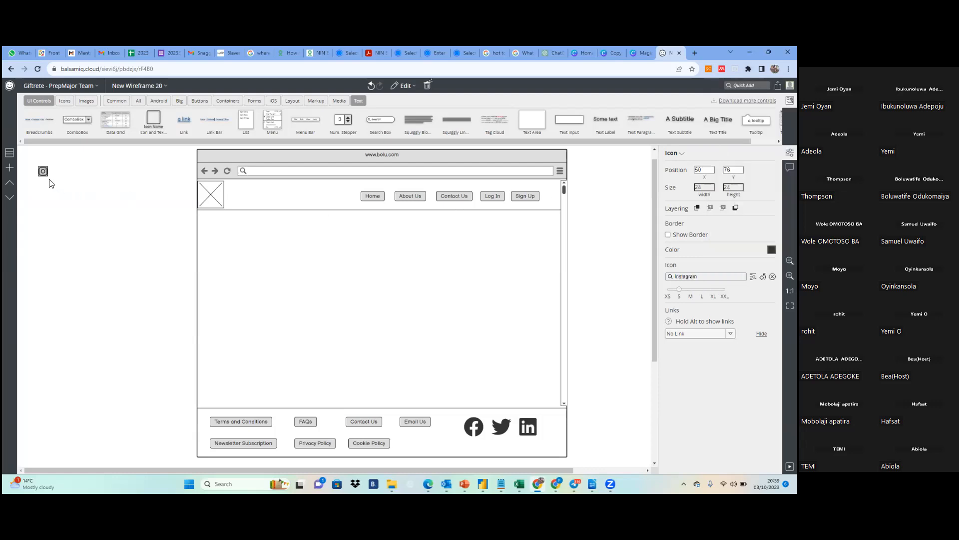
drag(43, 171, 237, 223)
drag(297, 251, 554, 434)
click(702, 290)
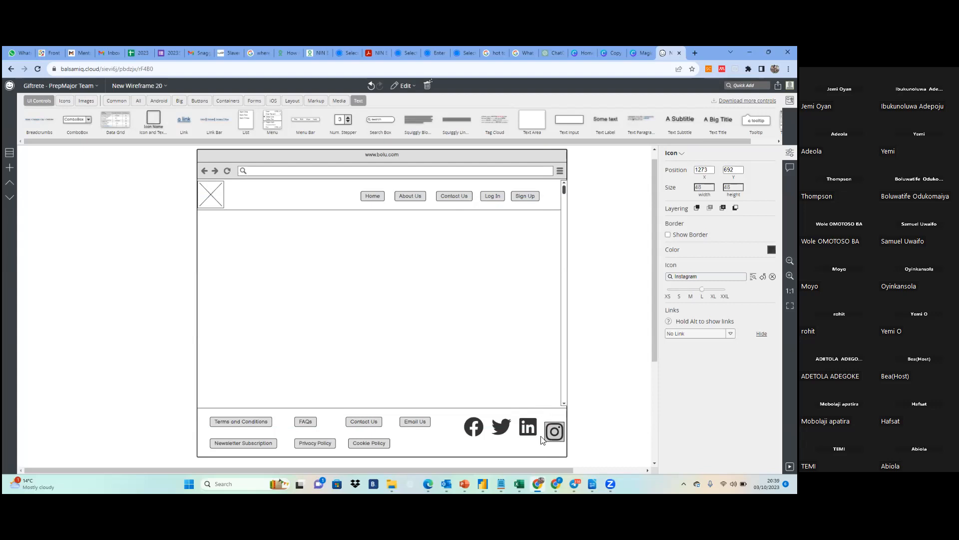
drag(556, 435, 554, 429)
click(585, 440)
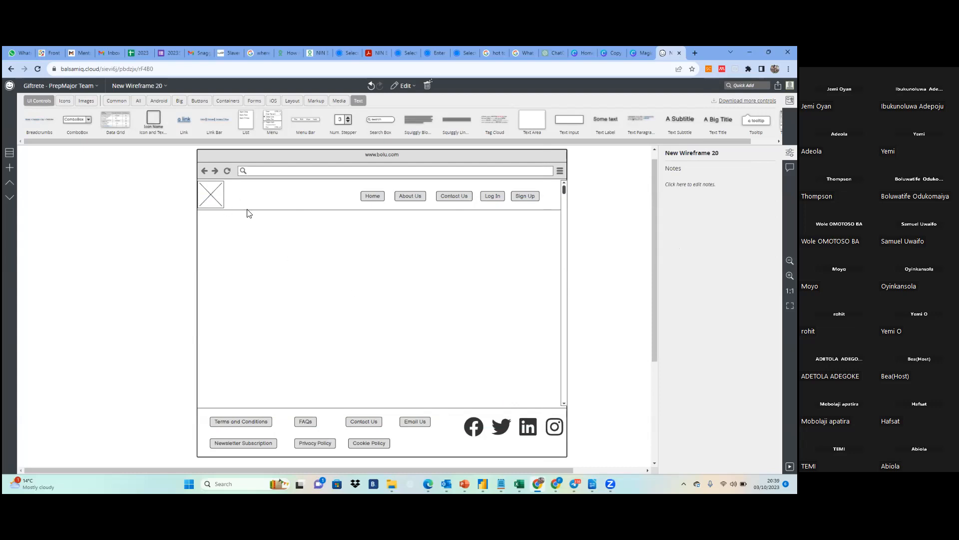
Copy the header's image placeholder into the page body and stretch the copy to about 760 x 359
click(217, 195)
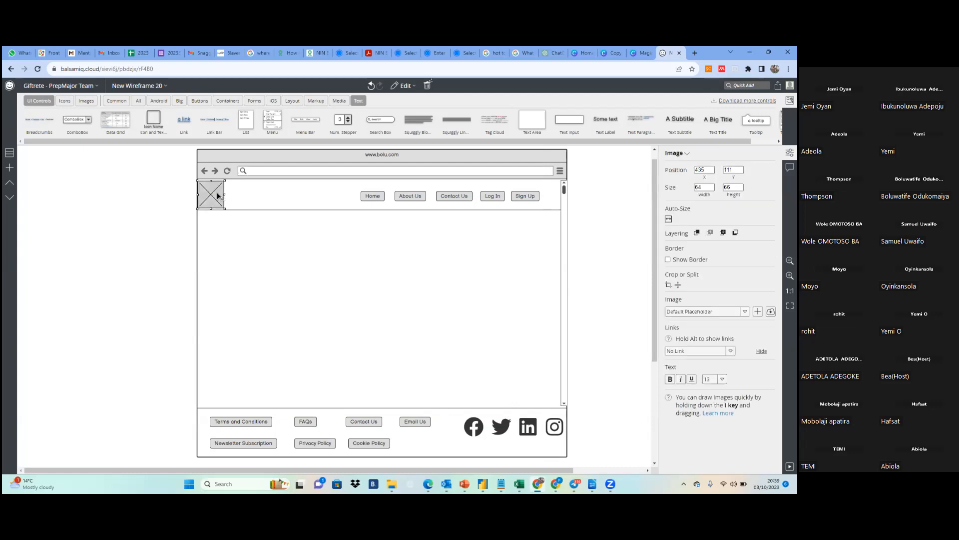
drag(215, 205, 446, 390)
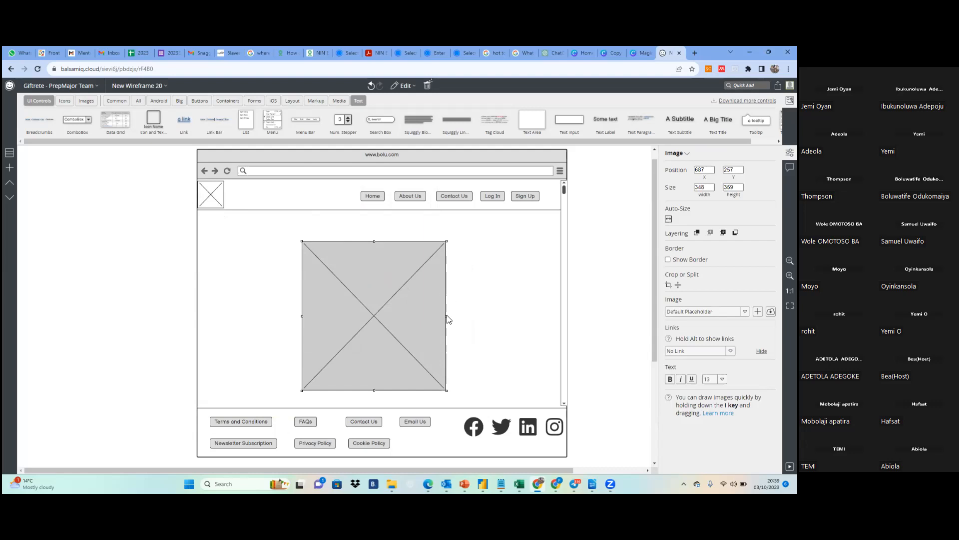
drag(447, 313, 550, 314)
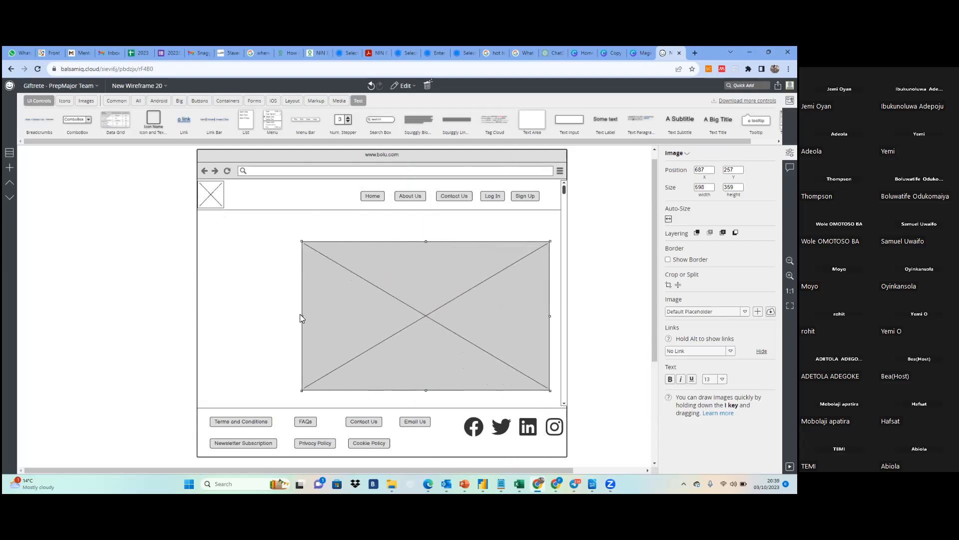
drag(301, 315, 234, 315)
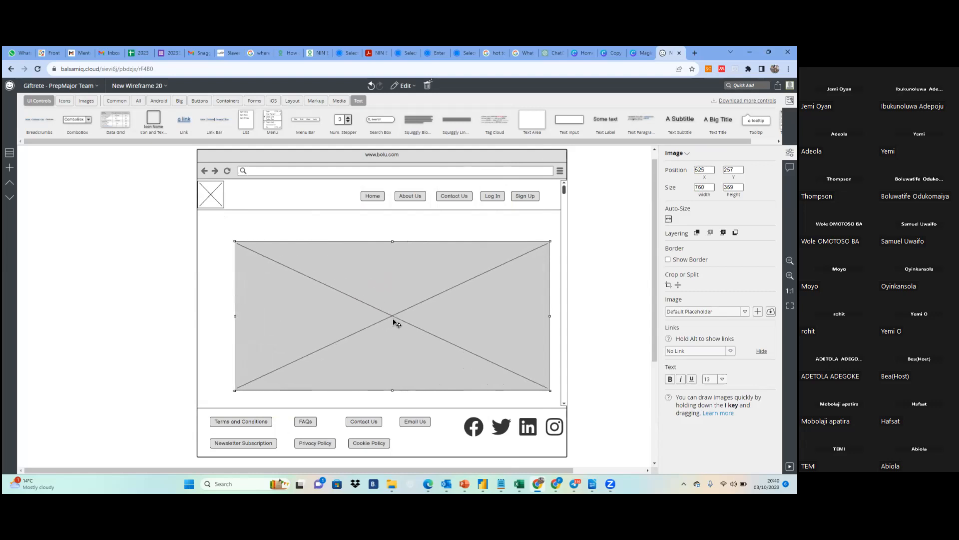
Reduce the body image placeholder to about 723 x 302 and centre it below the header at about X 519, Y 221
drag(396, 321, 389, 300)
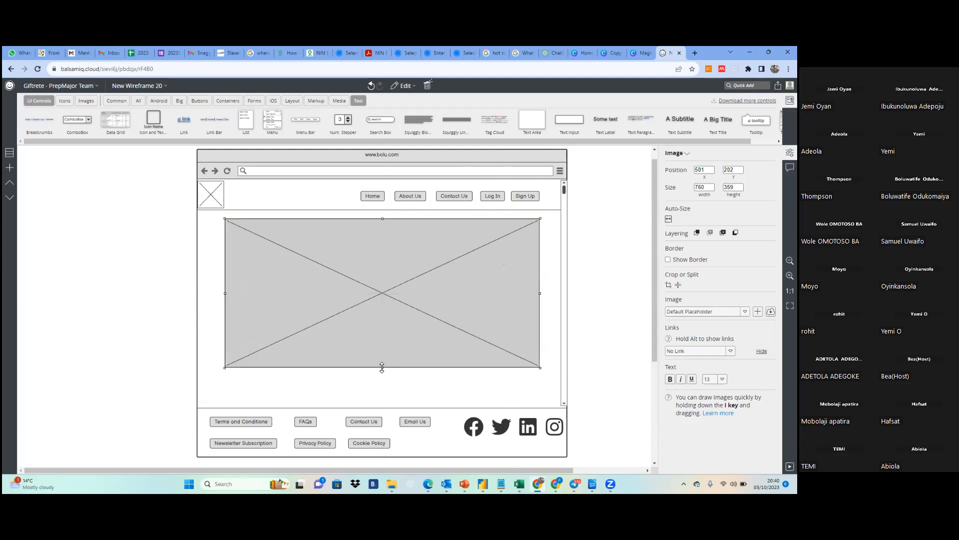
drag(382, 367, 384, 350)
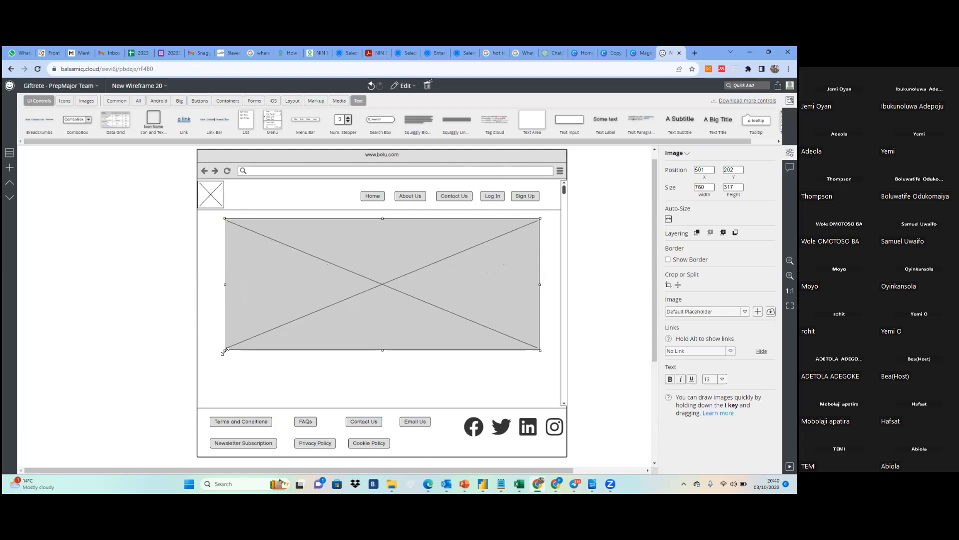
drag(226, 351, 239, 347)
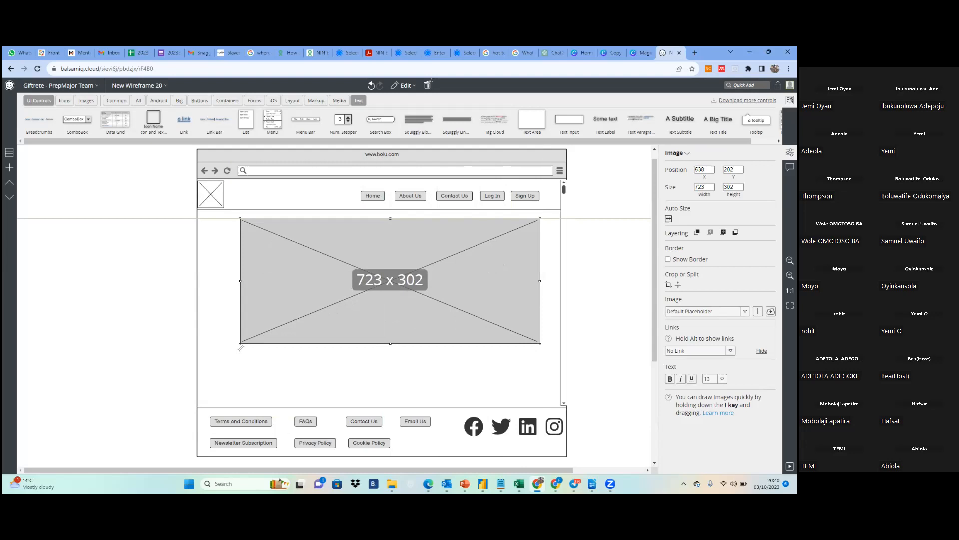
drag(388, 317, 381, 323)
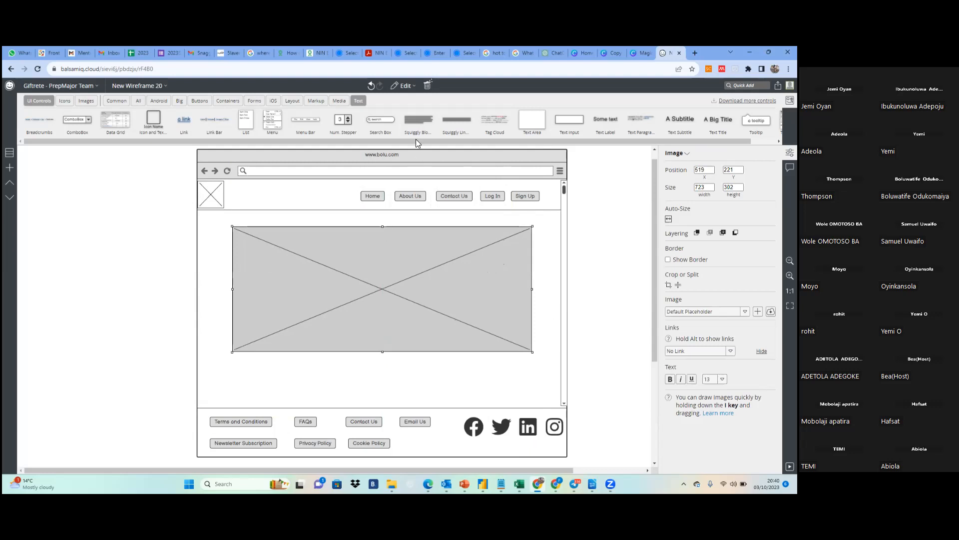
Add a Squiggly Block of Text below the body image and widen it to about 586 x 80
mouse_move(419, 118)
mouse_down()
mouse_move(309, 379)
mouse_move(289, 378)
mouse_up()
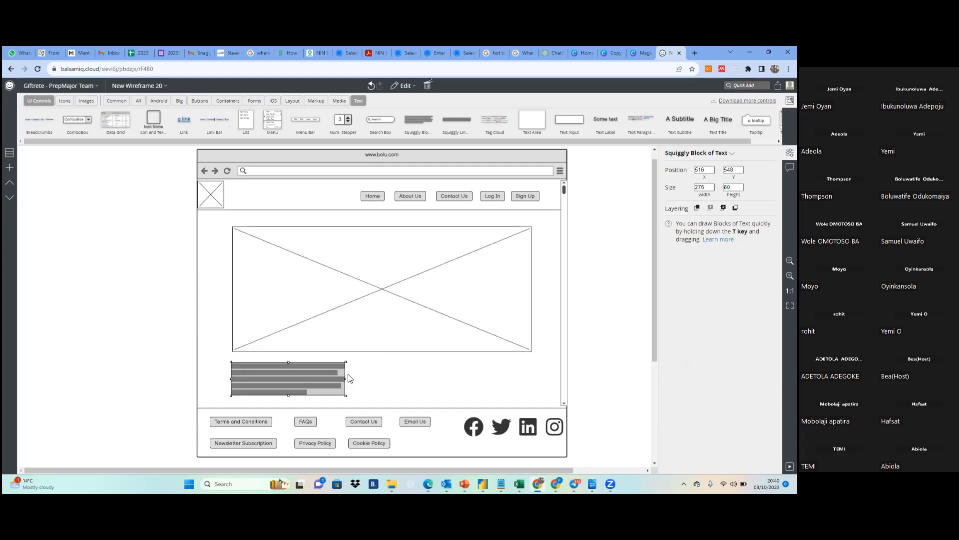
drag(347, 379, 477, 380)
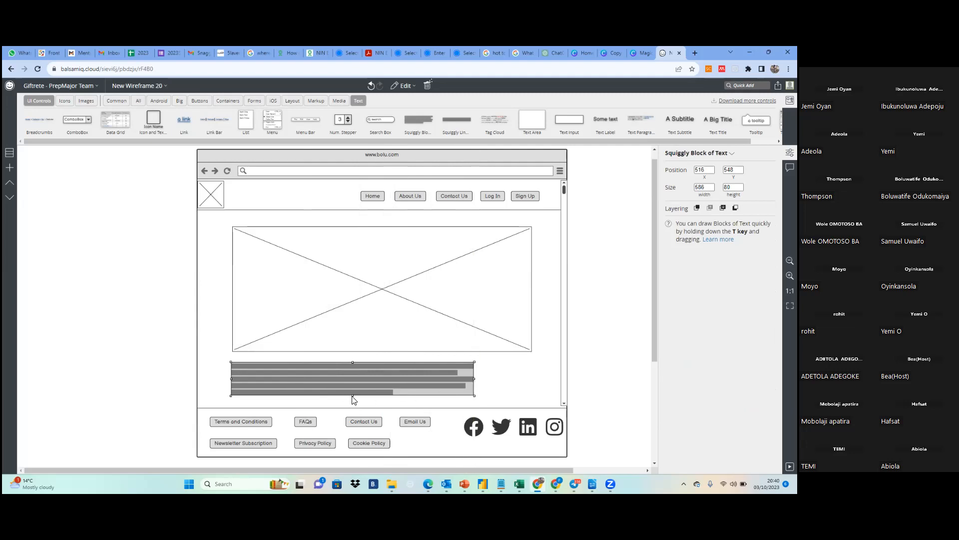
click(486, 370)
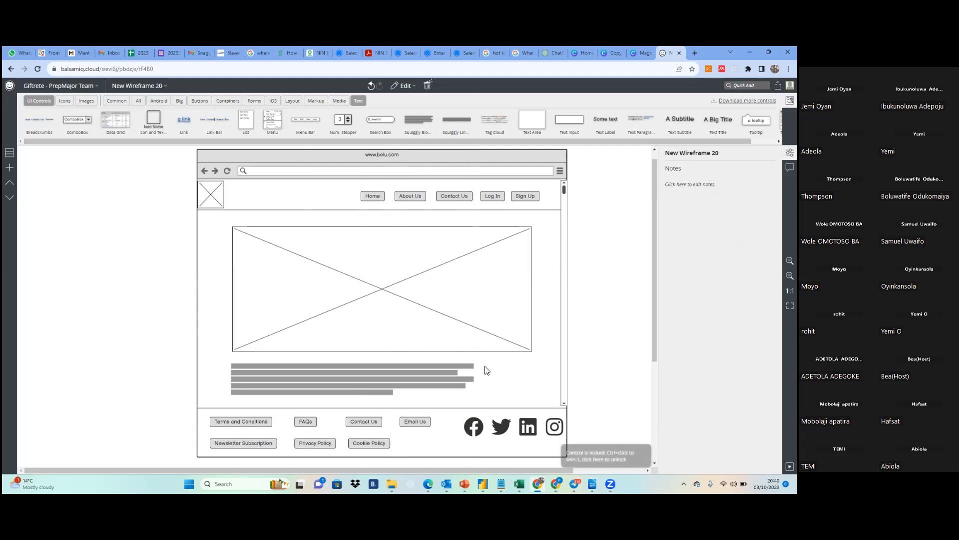
Move the body image to about X 511, Y 209 and left-align the text block below it at about X 511, Y 539
click(400, 380)
drag(394, 304, 392, 300)
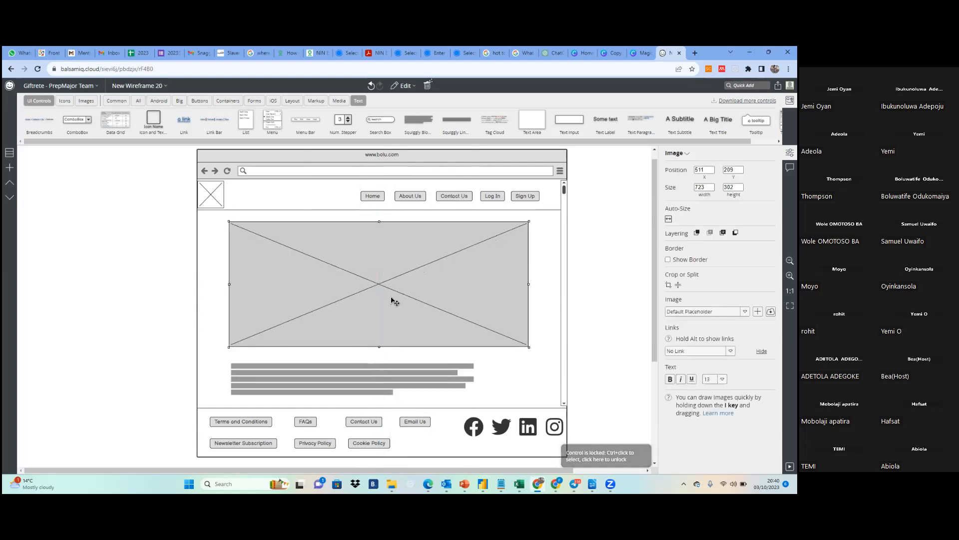
drag(355, 373, 356, 371)
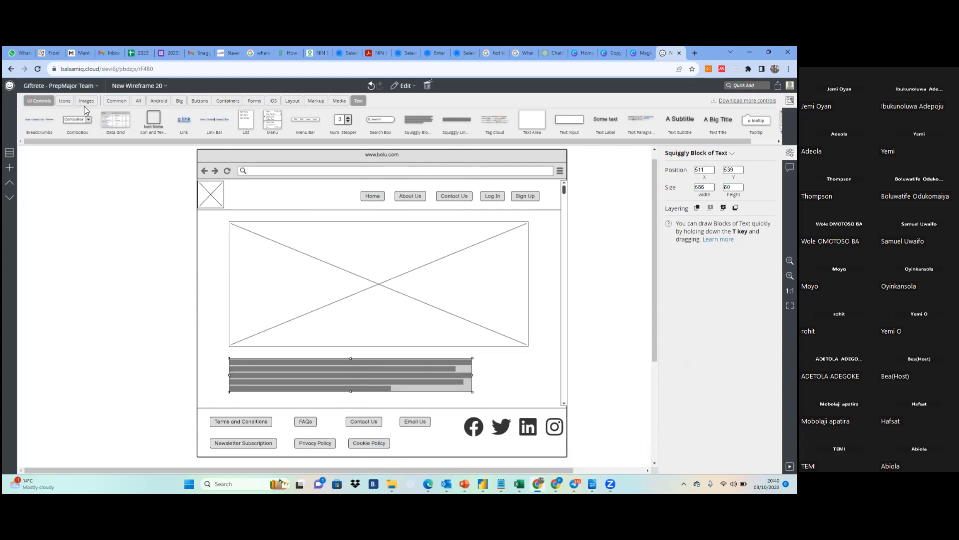
Show the wireframe list and rename New Wireframe 20 with the person's first name in possessive form followed by "Vision"
click(9, 153)
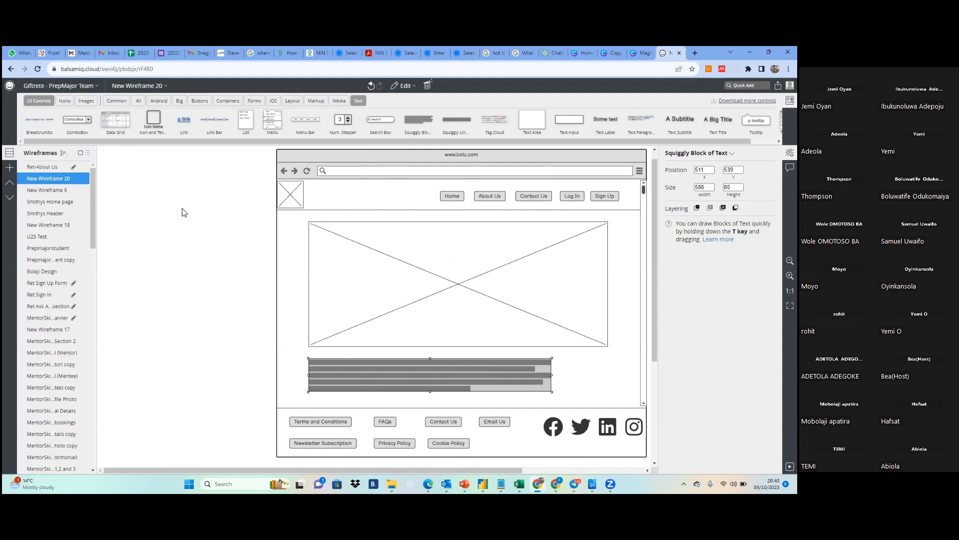
right_click(55, 181)
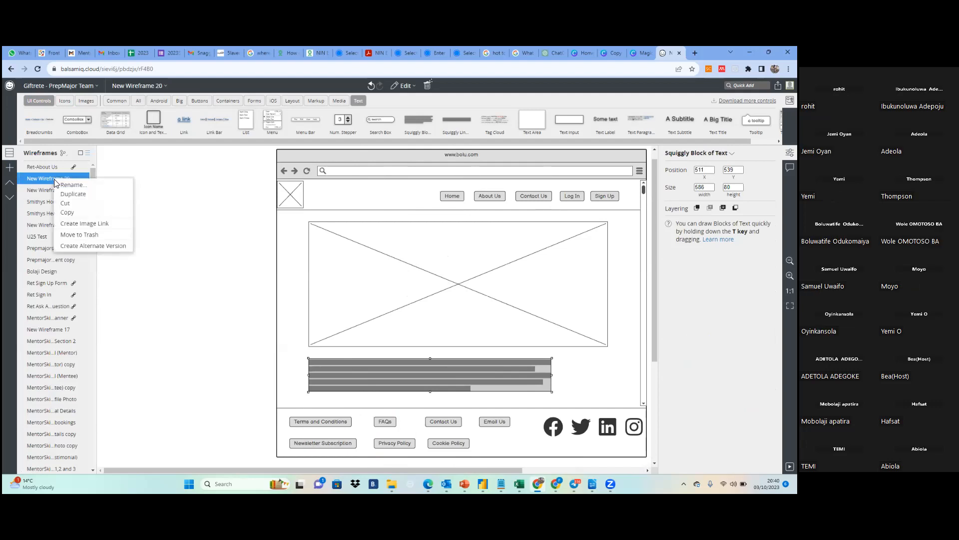
click(67, 185)
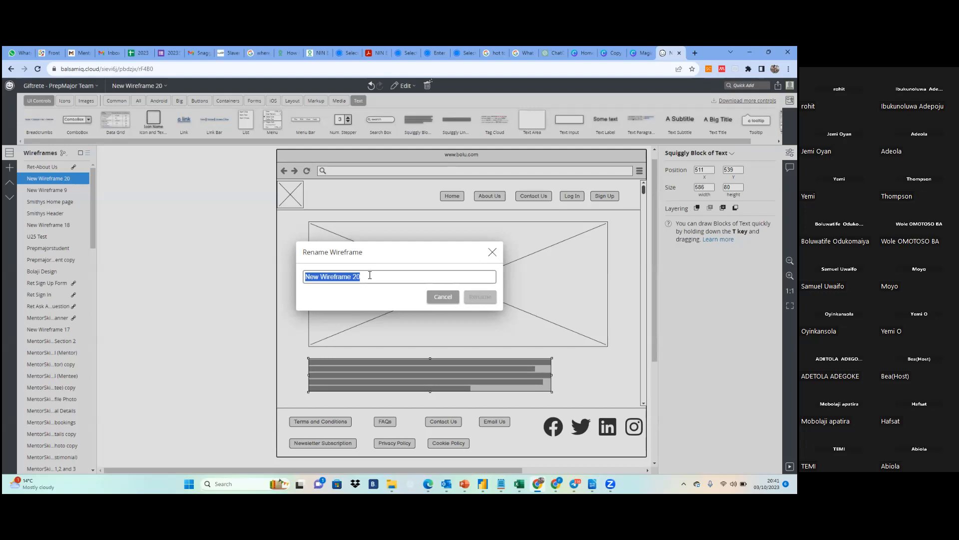
text(O)
key(BackSpace)
text(Bolu's Vision)
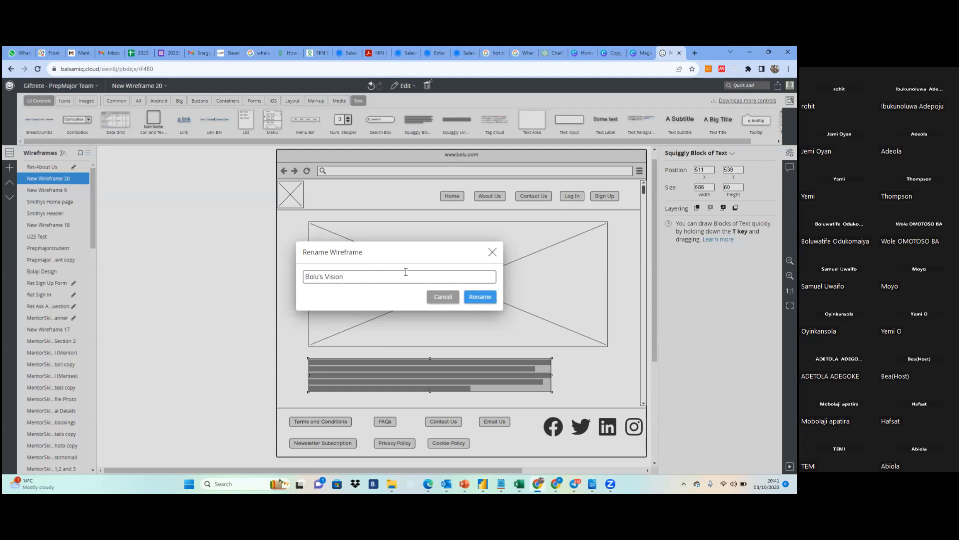
click(478, 297)
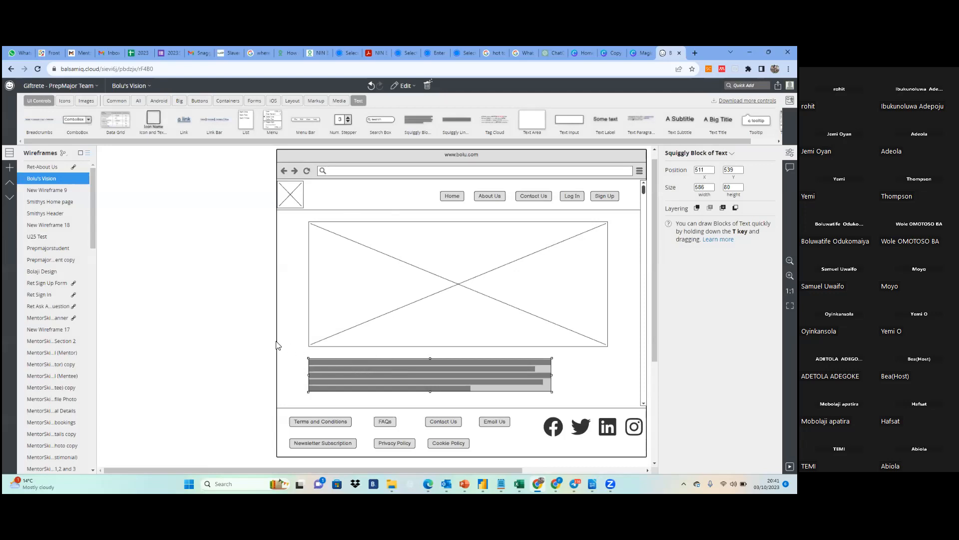
click(259, 341)
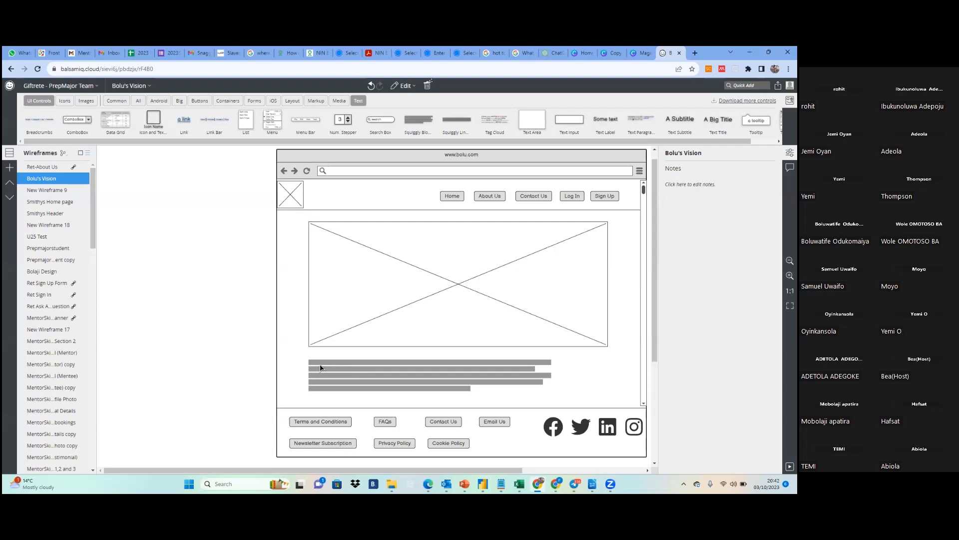
click(362, 321)
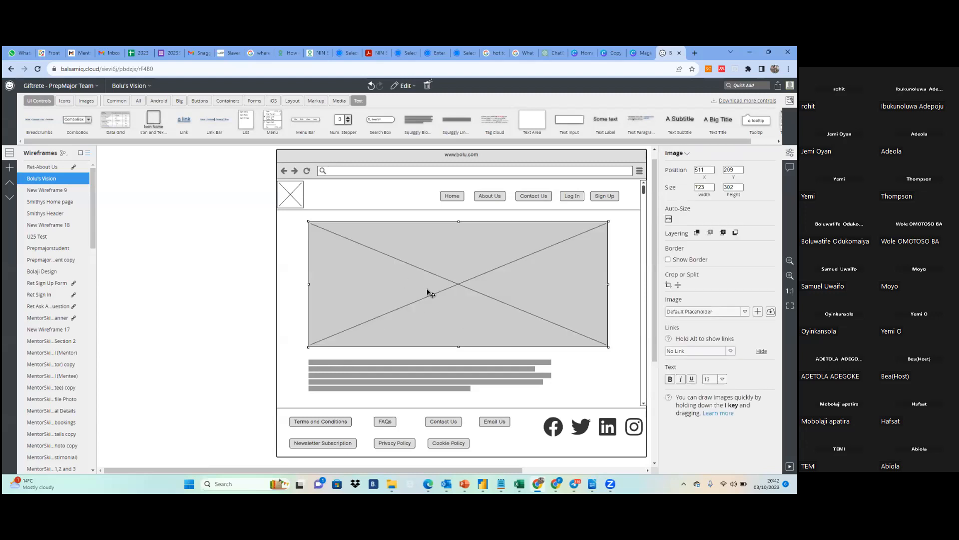
click(383, 380)
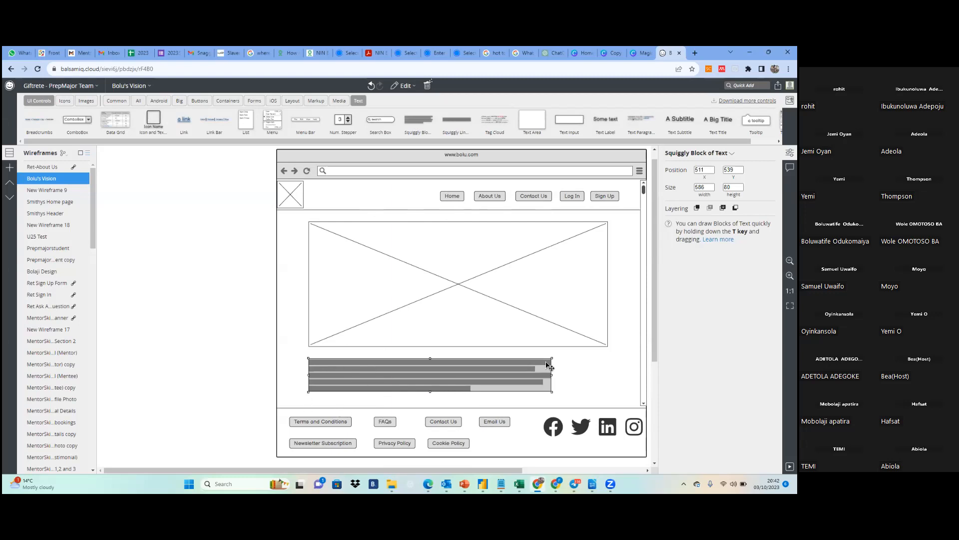
click(573, 378)
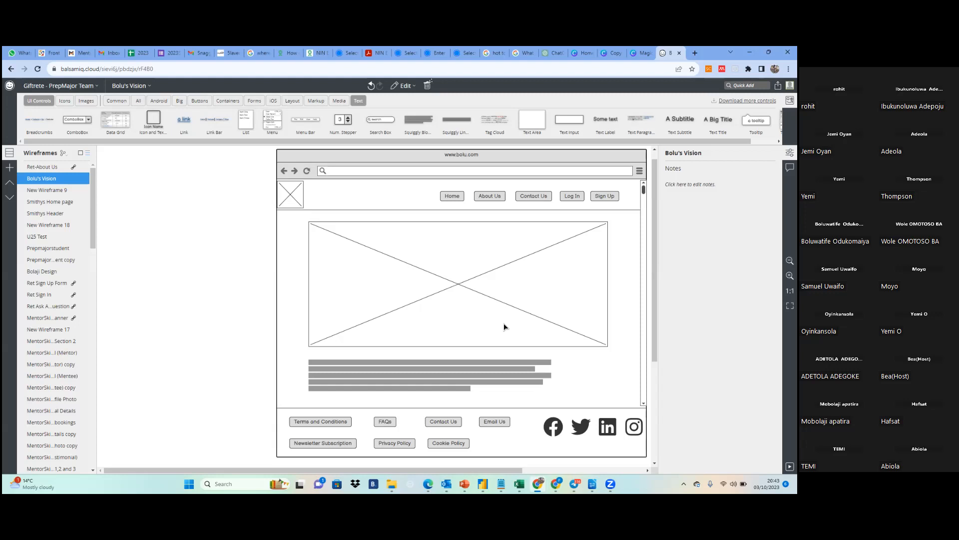
Add a text label reading "Feel free to ask your question" in the footer beside the Cookie Policy button, at about X 931, Y 733
drag(604, 118, 586, 285)
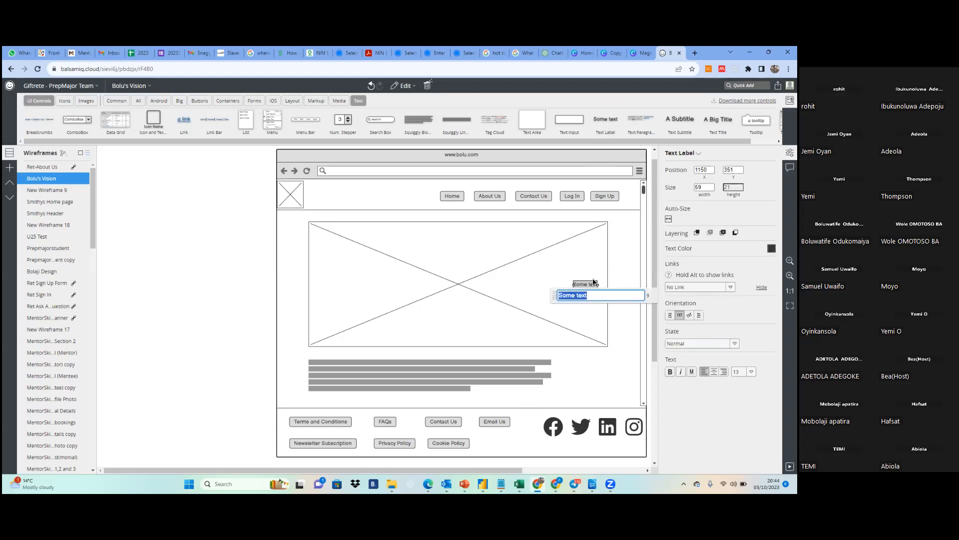
drag(594, 286, 503, 441)
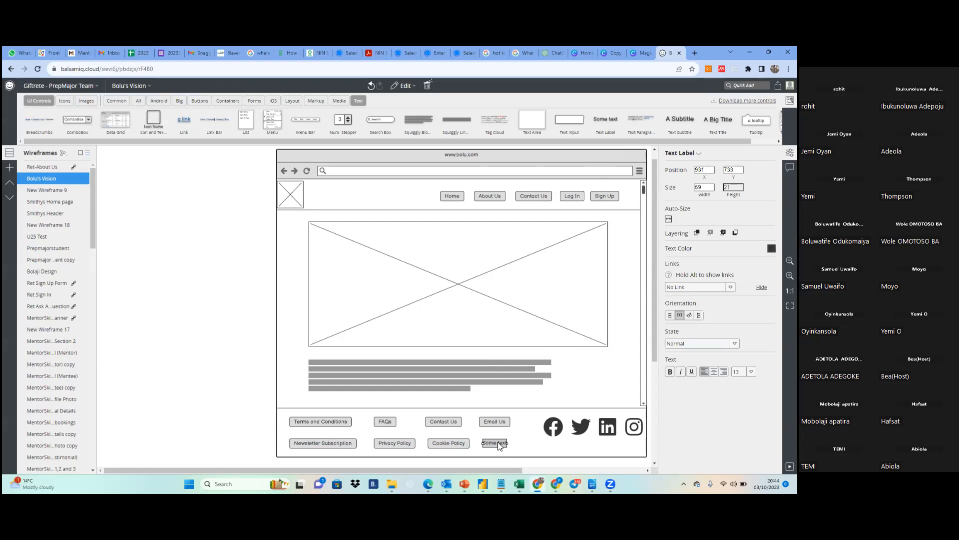
double_click(503, 443)
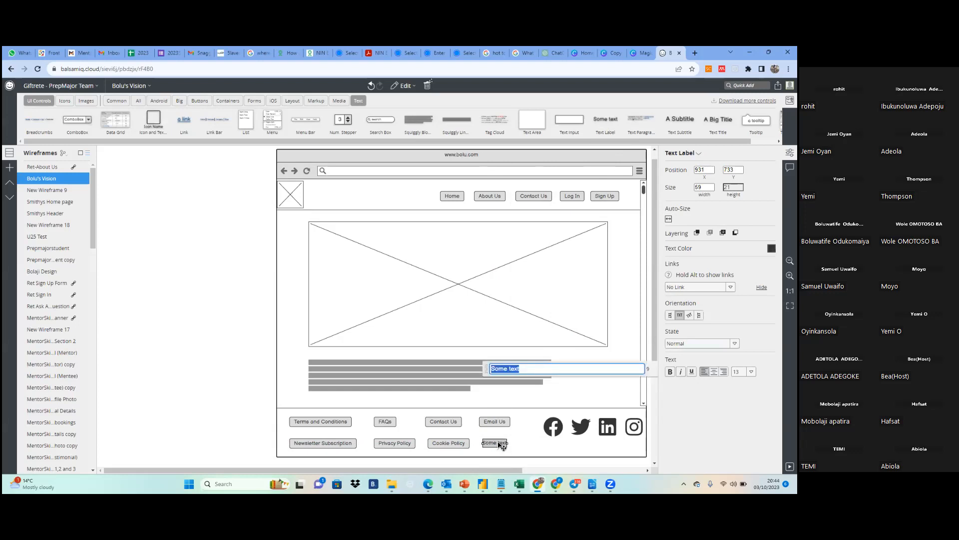
text(Fr)
key(BackSpace)
text(eel free to ask your )
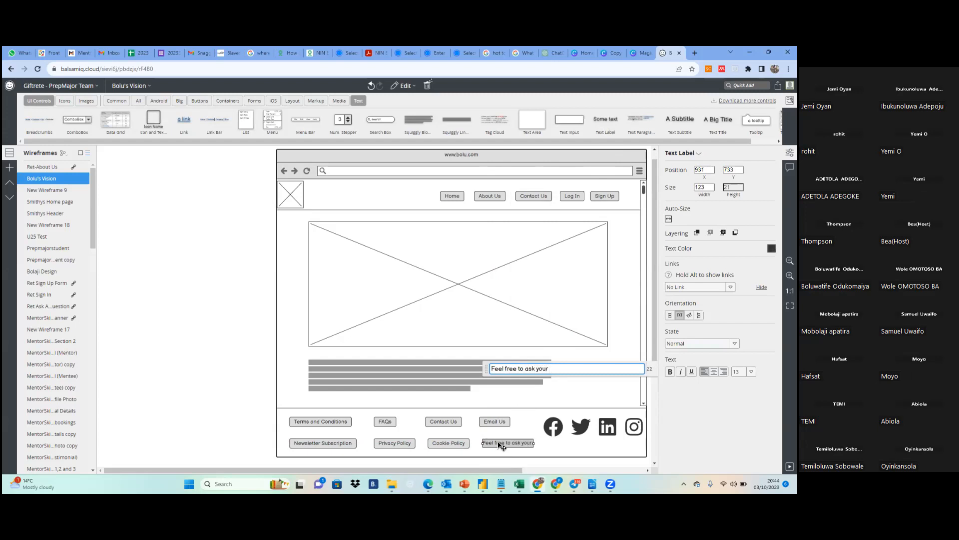
text(question)
key(Return)
click(574, 448)
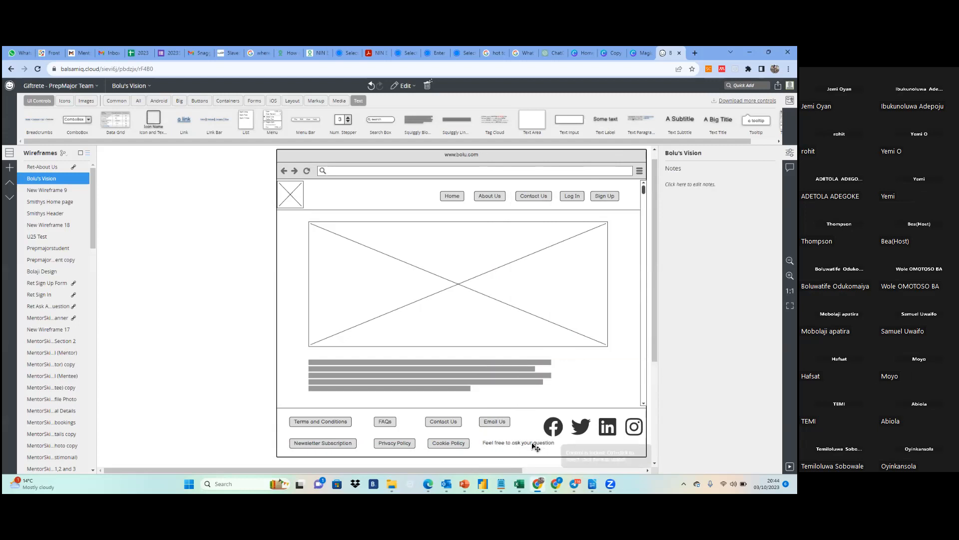
Shift the footer's question label to about X 923, Y 733 and delete it
click(533, 445)
drag(515, 447, 511, 448)
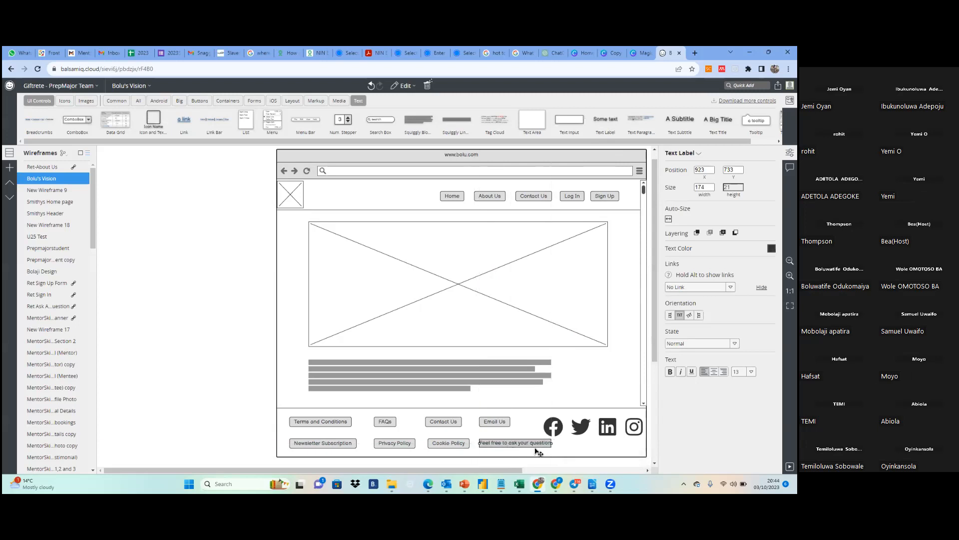
click(574, 454)
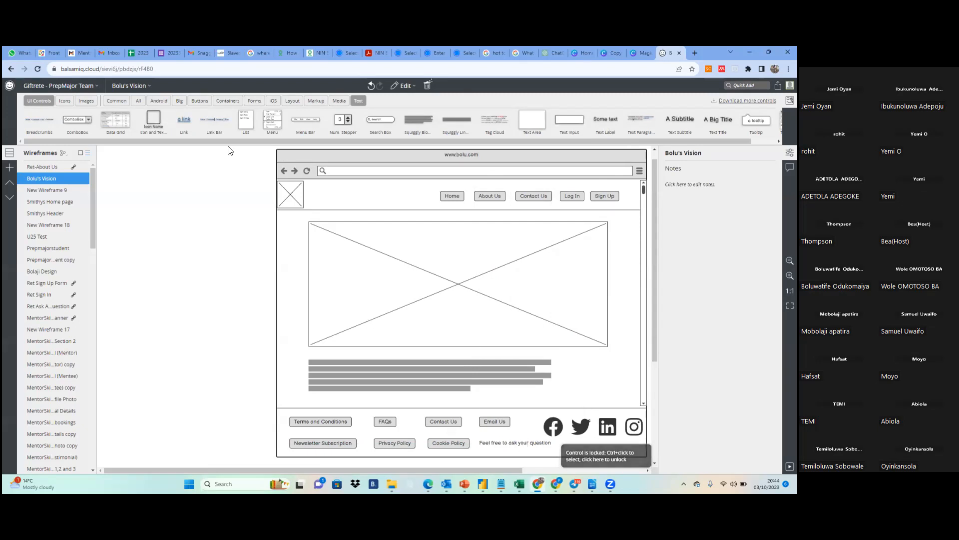
click(502, 443)
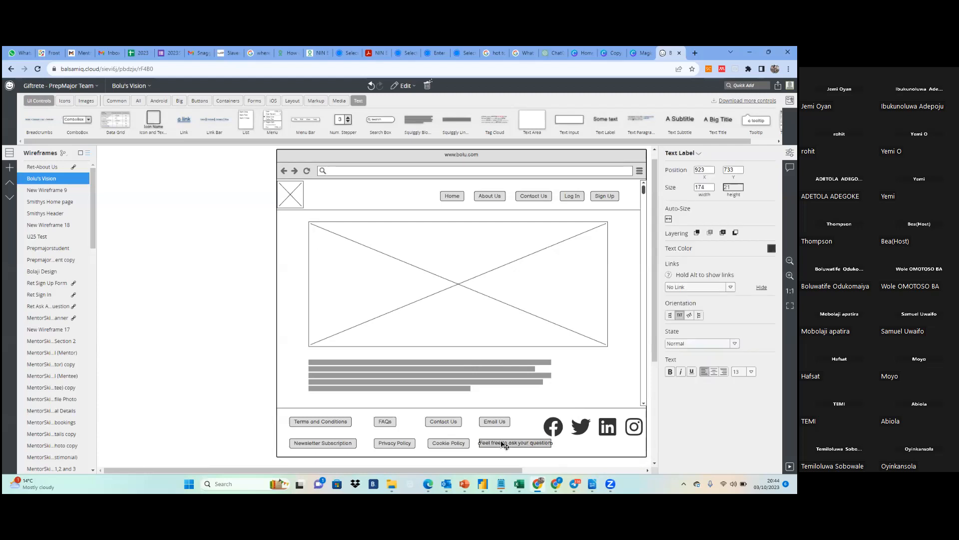
key(Delete)
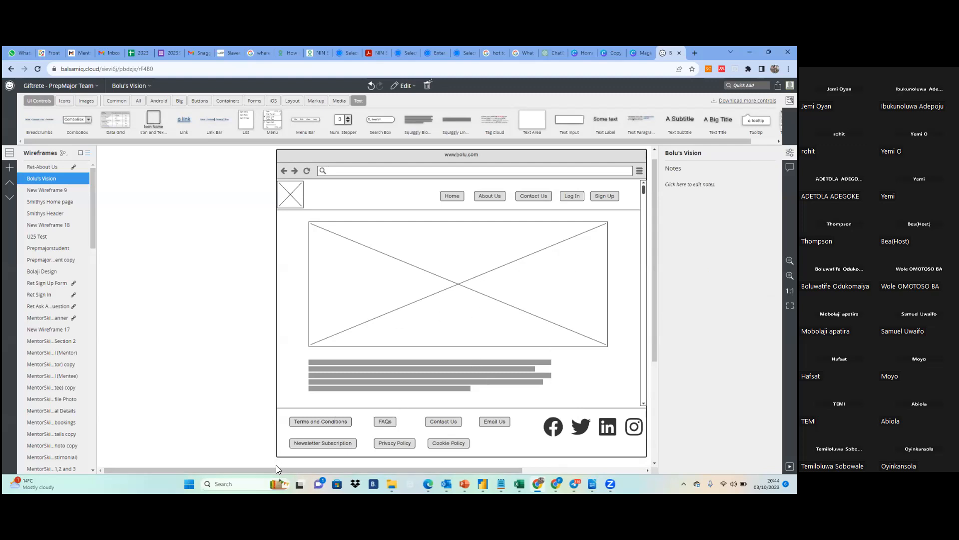
drag(282, 472, 342, 470)
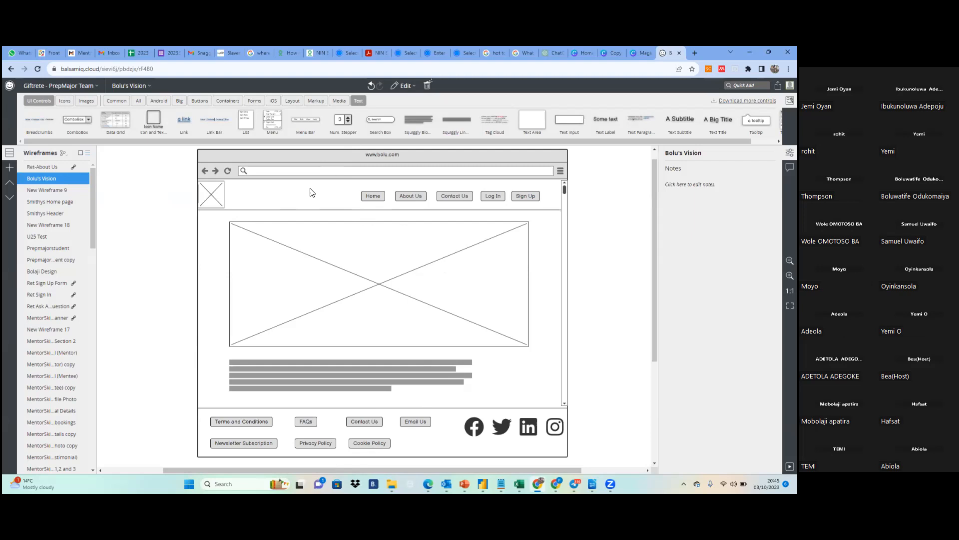
click(304, 254)
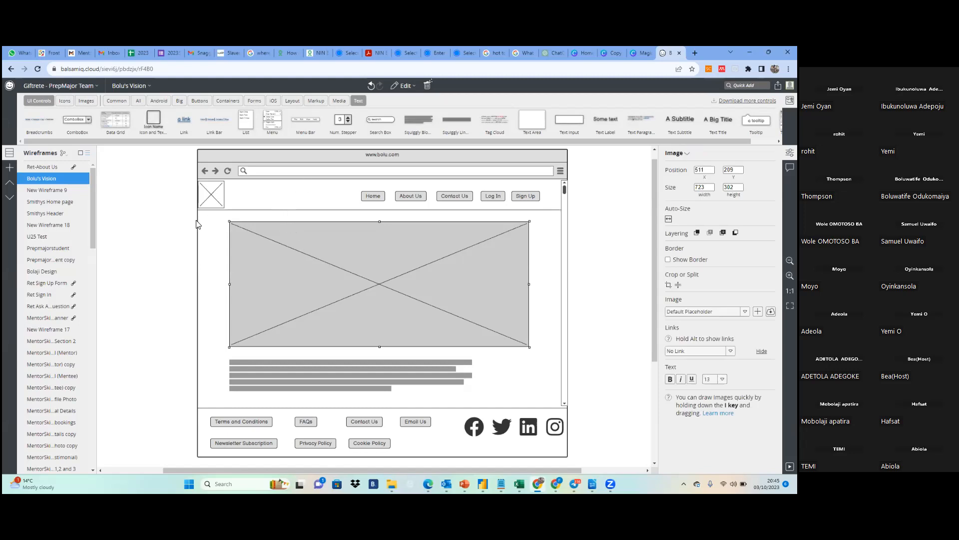
click(173, 222)
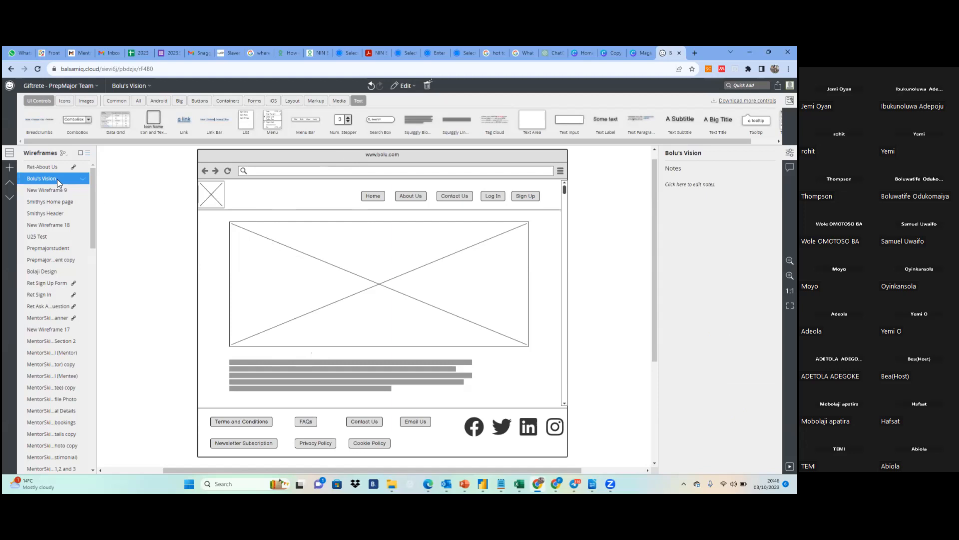
Duplicate the current Vision wireframe and open the copy for editing
right_click(83, 182)
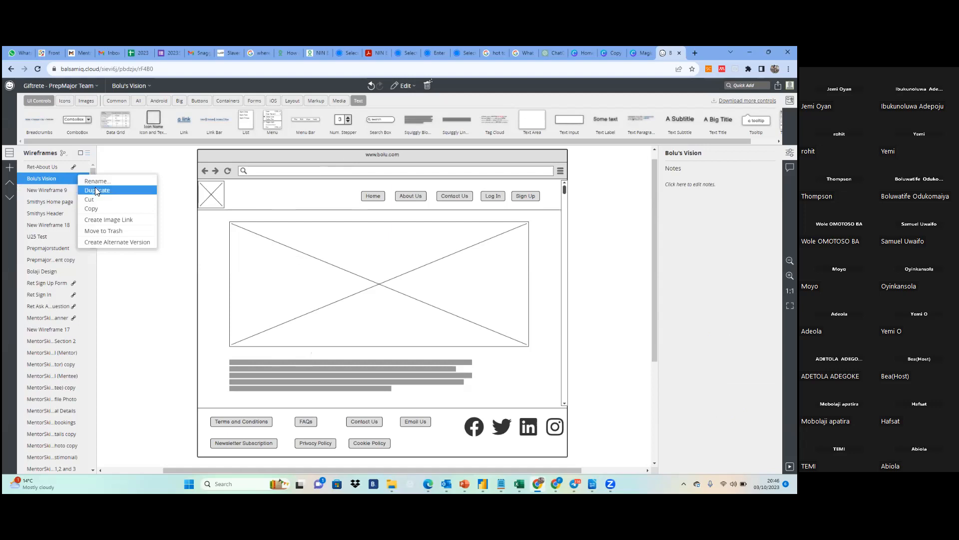
click(54, 182)
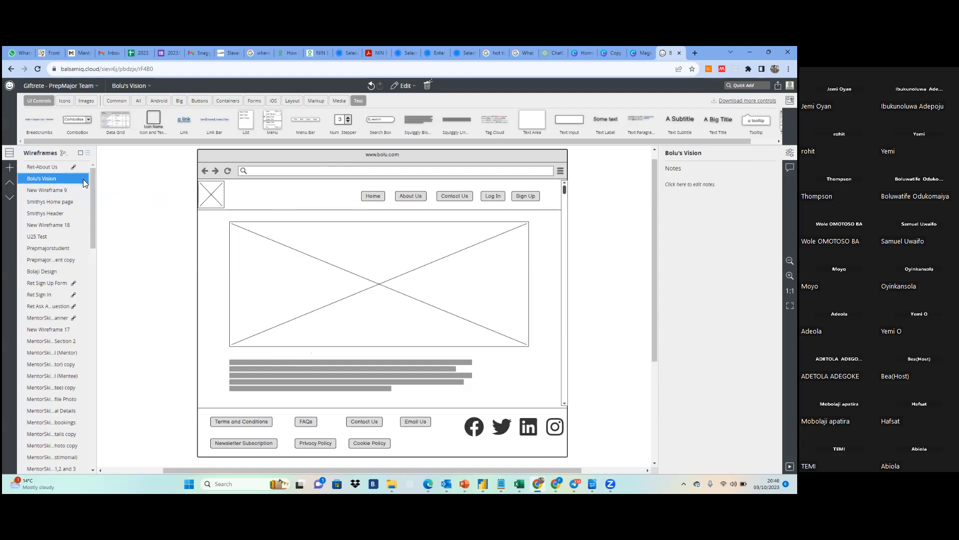
right_click(84, 181)
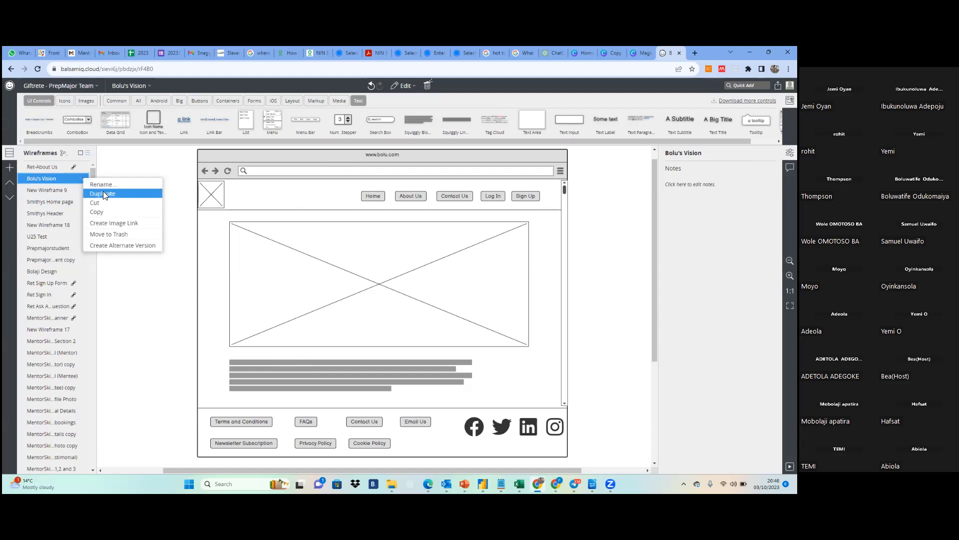
click(103, 193)
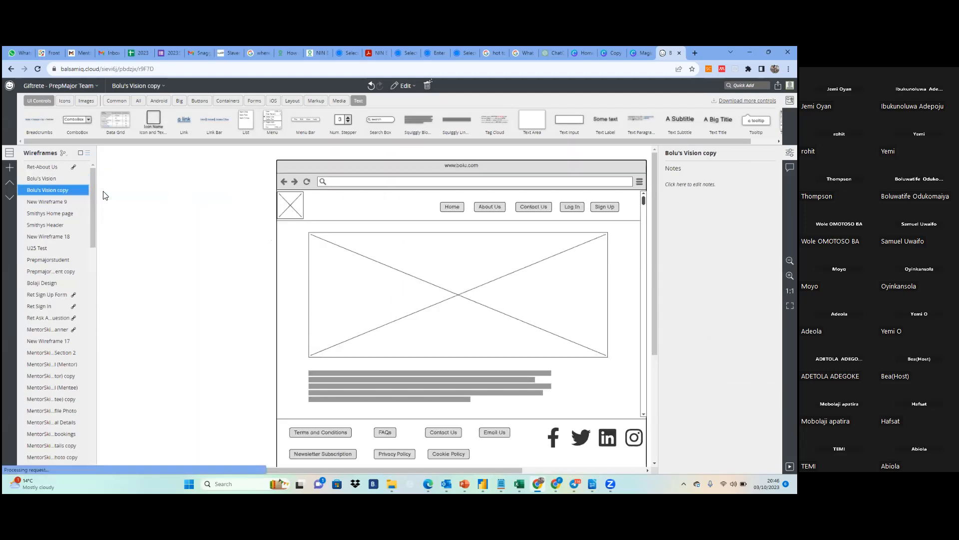
click(42, 177)
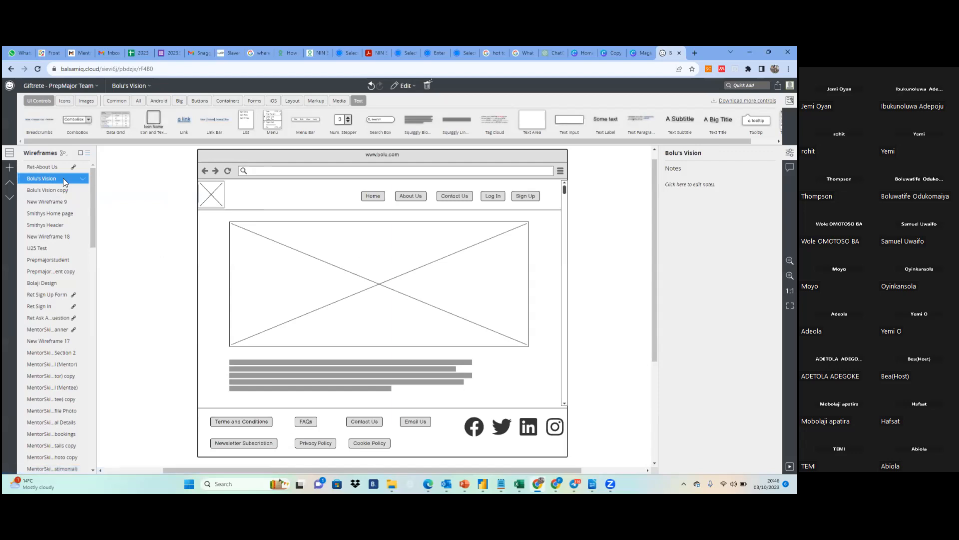
click(52, 192)
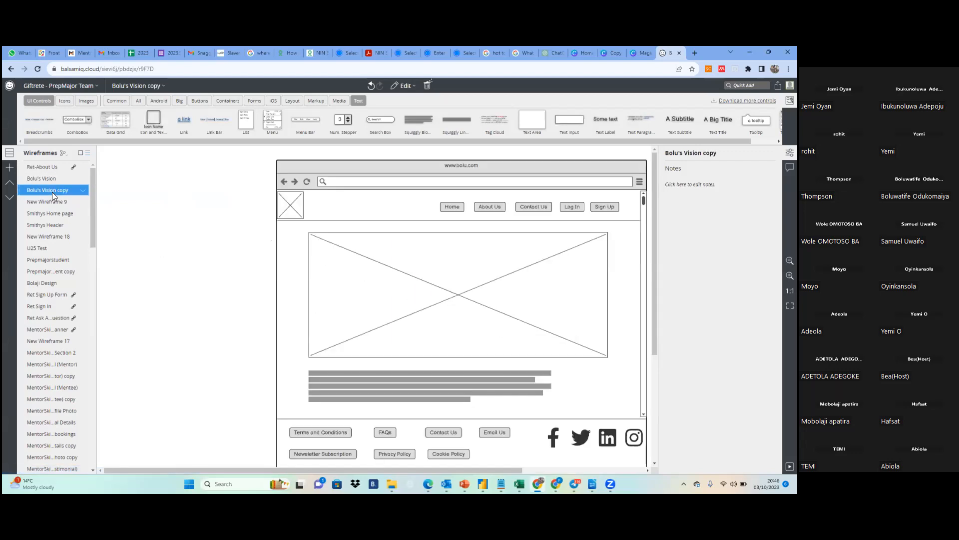
Delete the body image placeholder and the squiggly text block from the copied wireframe
click(426, 296)
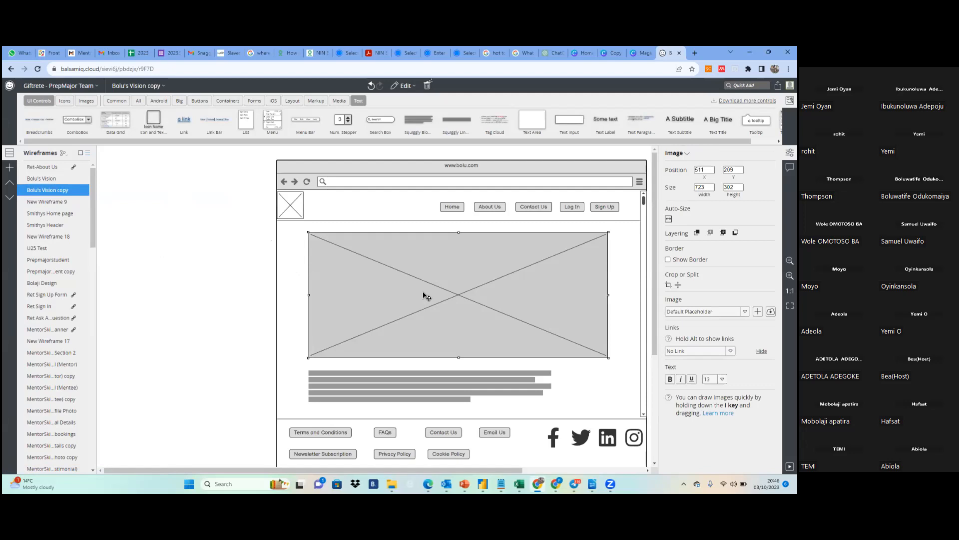
key(Delete)
click(409, 382)
key(Delete)
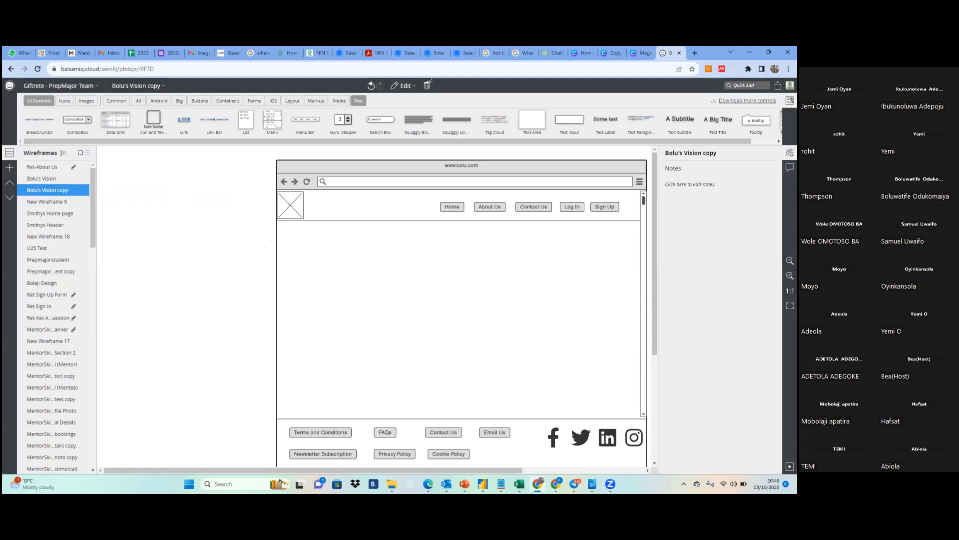
drag(437, 469, 514, 470)
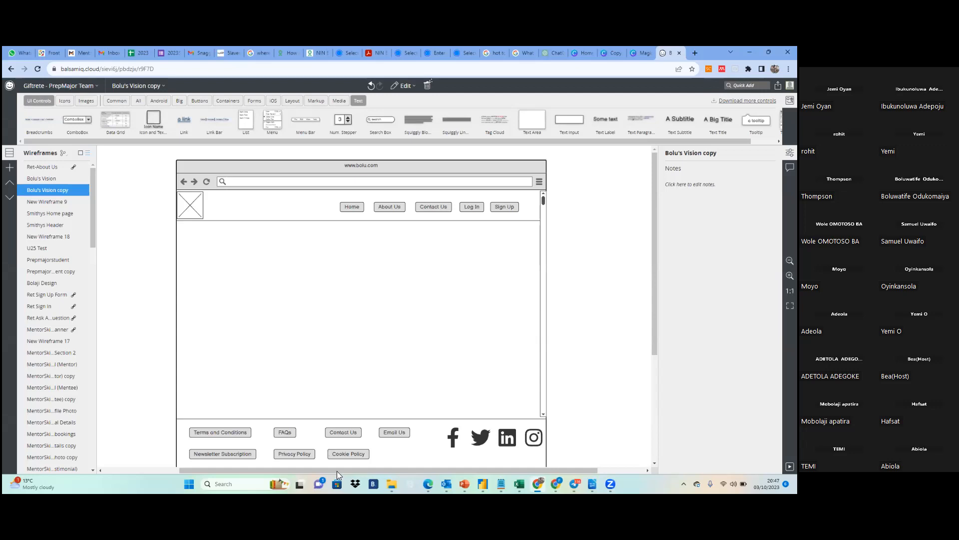
drag(350, 470, 314, 468)
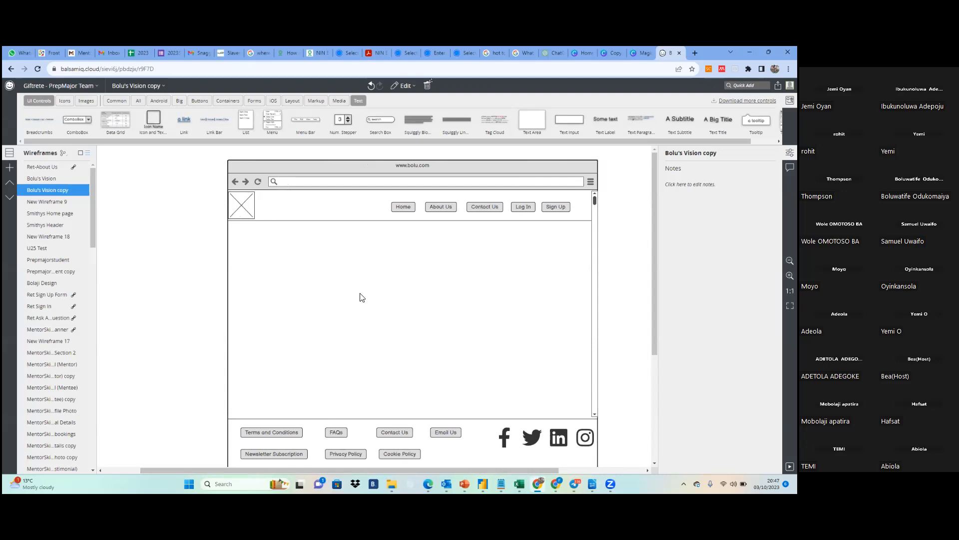
click(40, 180)
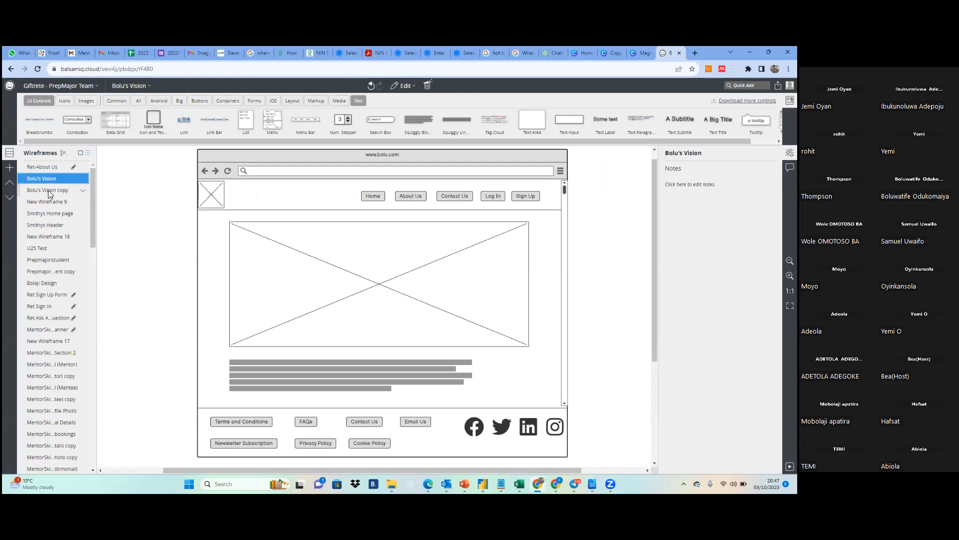
click(49, 190)
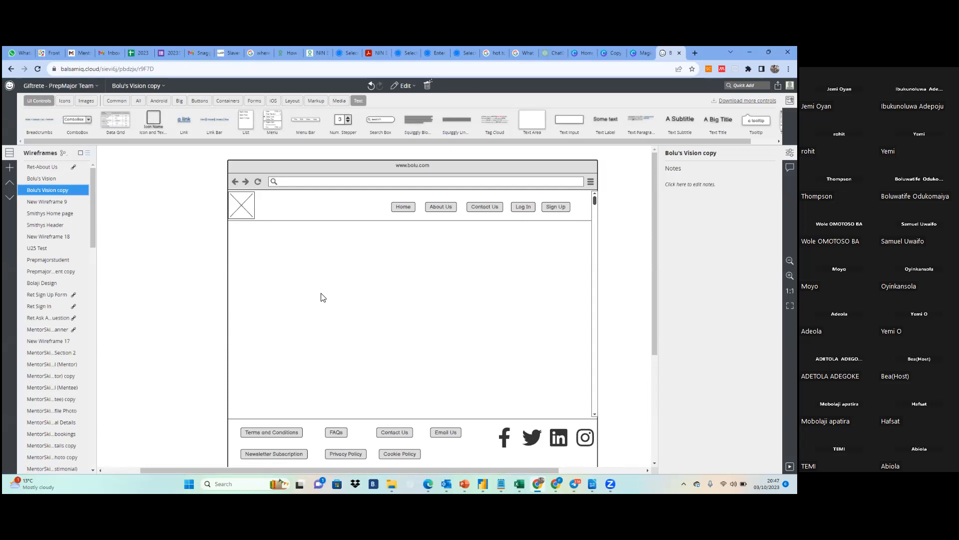
scroll(266, 270, down, 1)
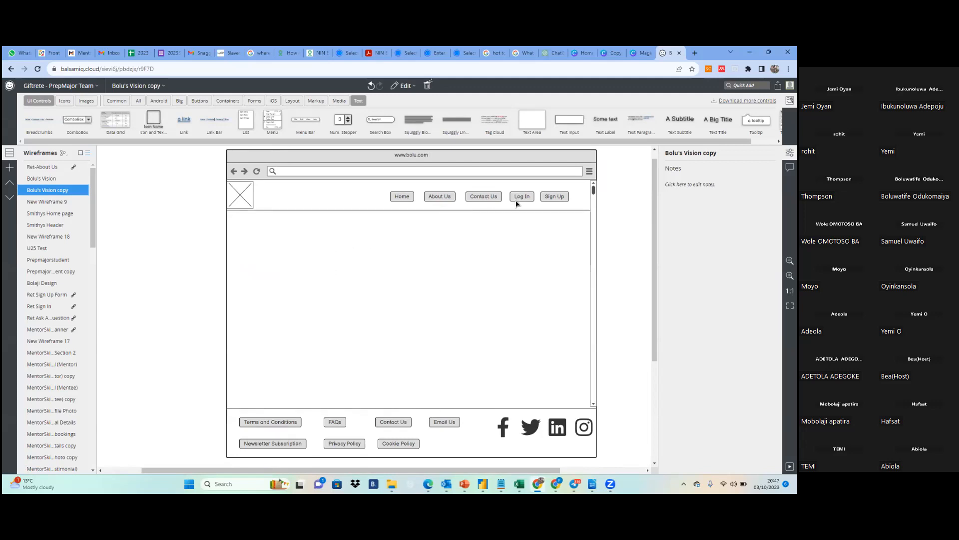
click(528, 201)
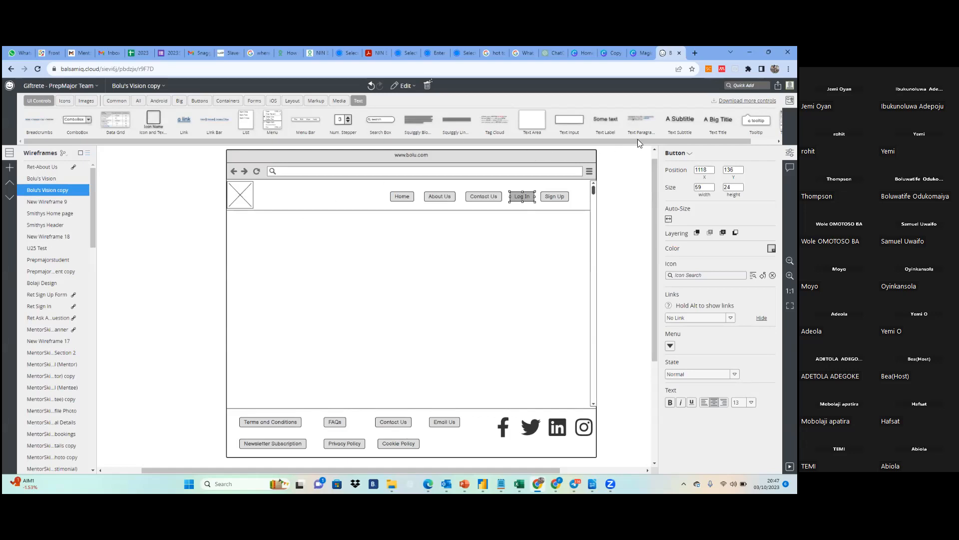
Add a text label reading "Email Address" in the empty body at about X 601, Y 252
mouse_move(638, 141)
mouse_down()
mouse_move(662, 140)
mouse_move(621, 143)
mouse_up()
drag(577, 153, 309, 245)
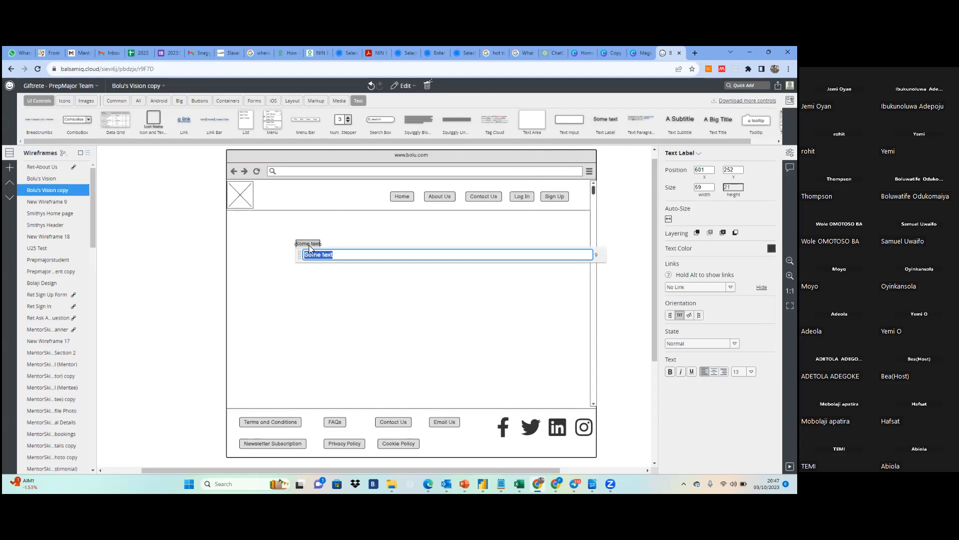
text(B)
text(mail)
text(Address)
click(333, 269)
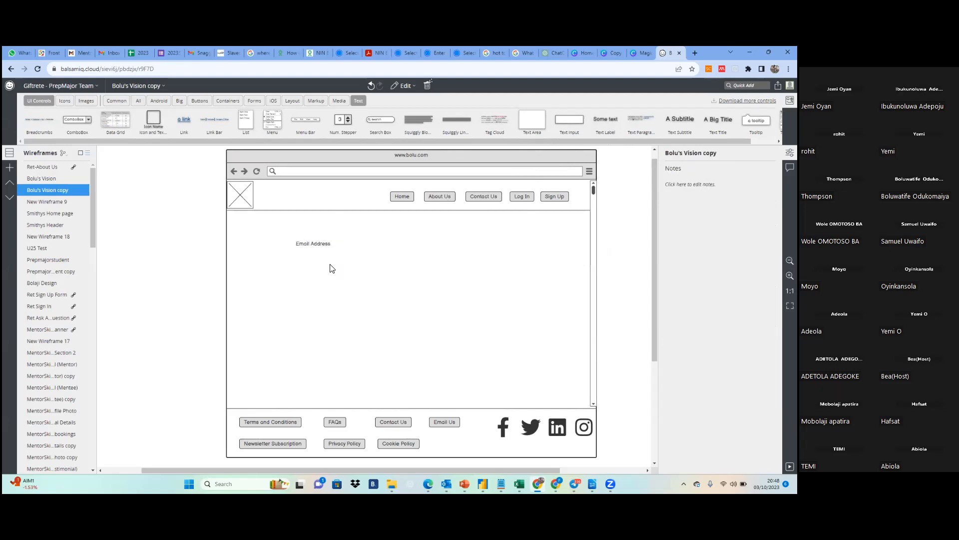
Set the Email Address label's font size to 18 and move it slightly left and down within the body
click(313, 245)
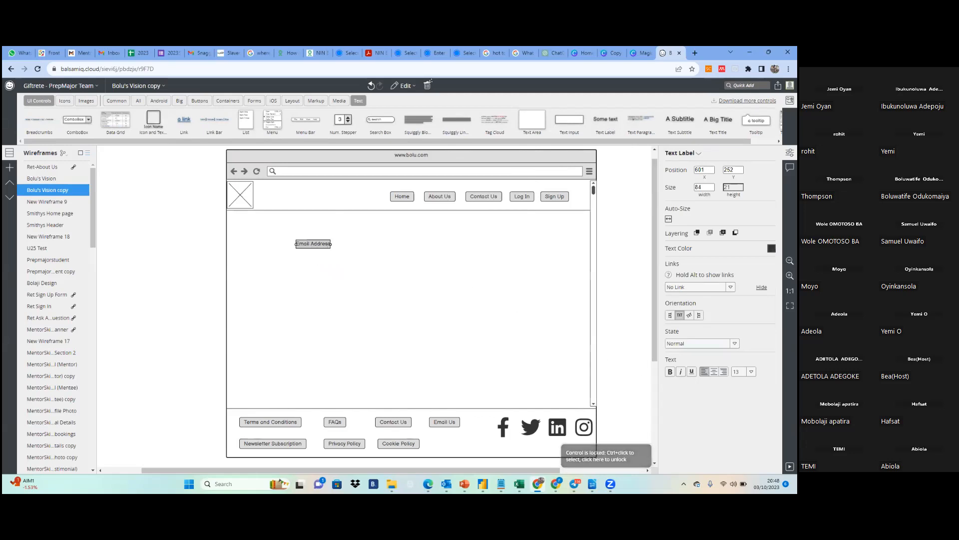
click(751, 371)
key(Down)
key(Return)
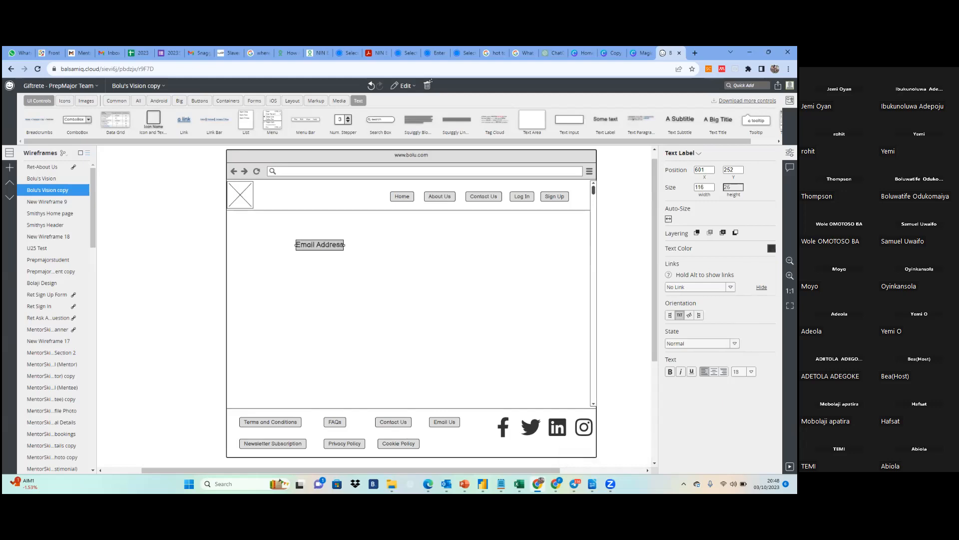
drag(322, 248, 299, 255)
Place an empty Text Input directly below the Email Address label at about X 541, Y 302
drag(573, 118, 294, 265)
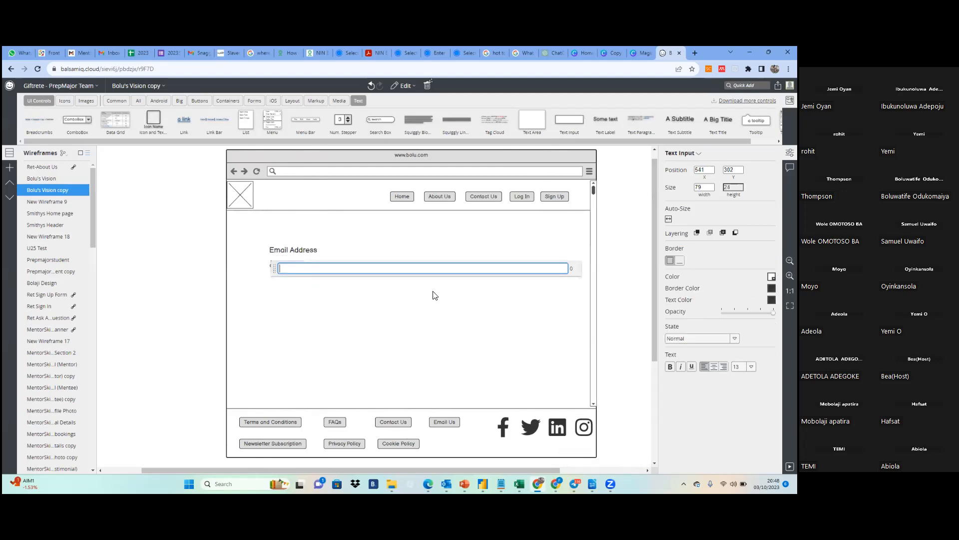
click(442, 311)
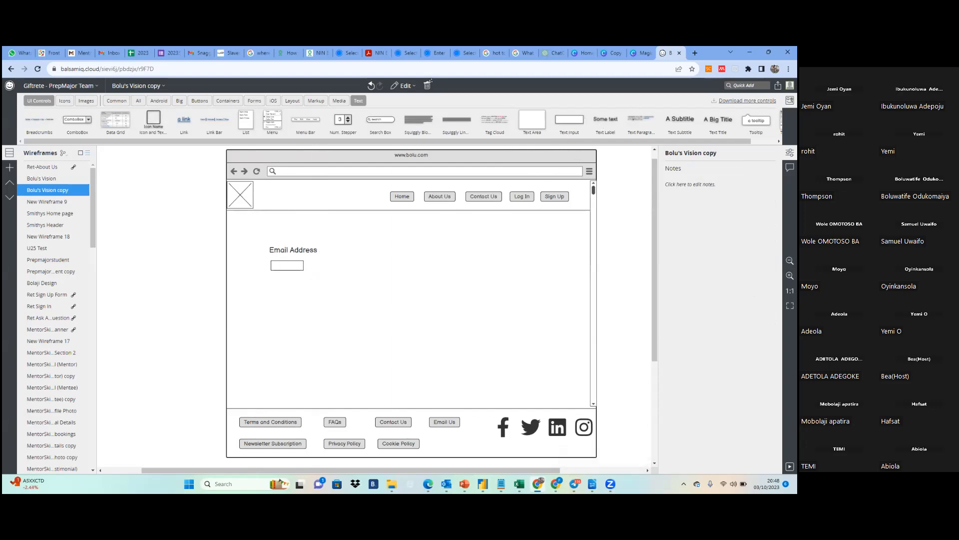
Add a Text Subtitle reading "Username" in the body beside the Email Address label, at about X 878, Y 259
drag(680, 118, 427, 247)
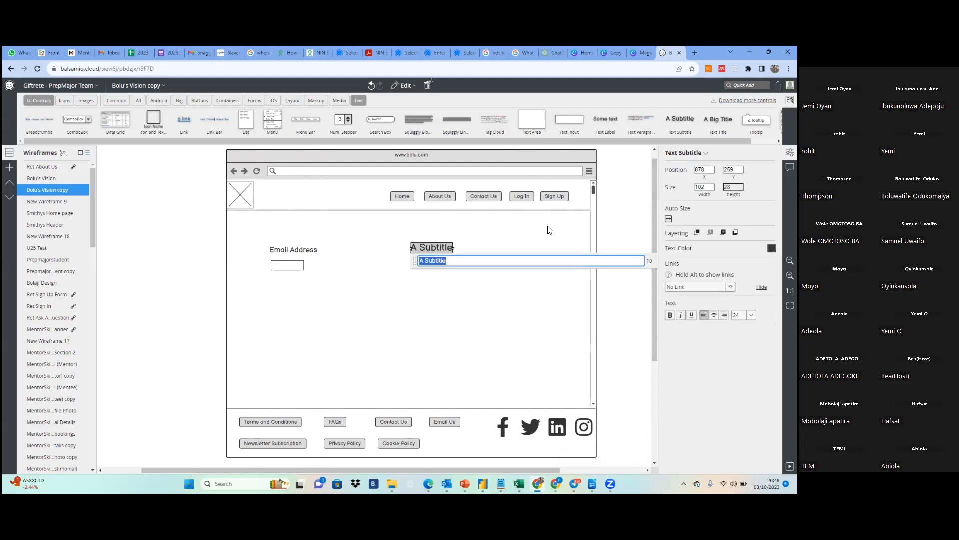
text(Urse)
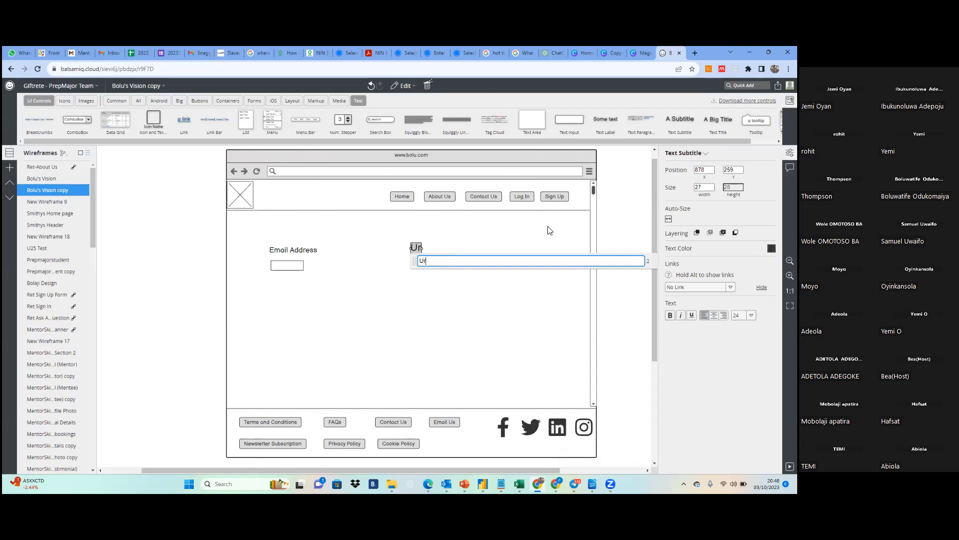
key(BackSpace)
key(BackSpace)
key(BackSpace)
text(sername)
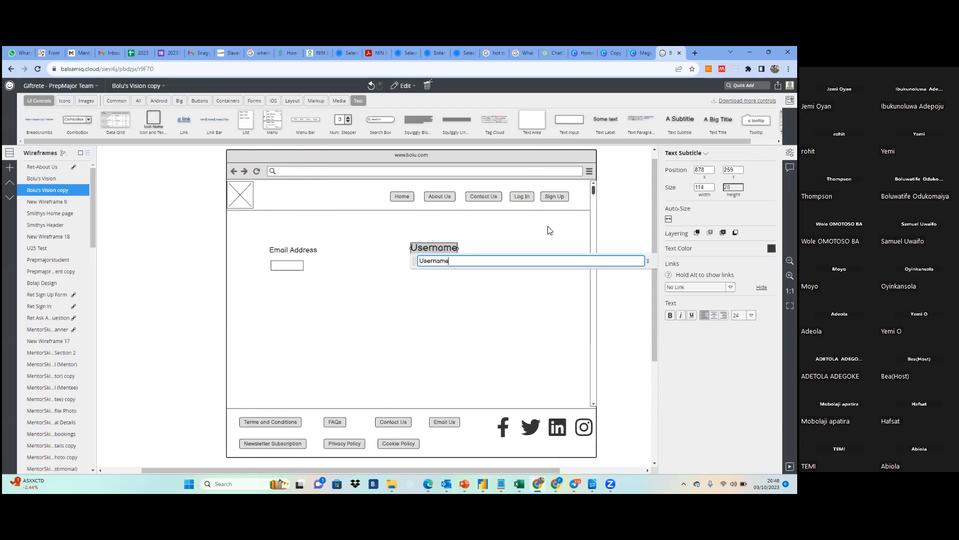
click(544, 292)
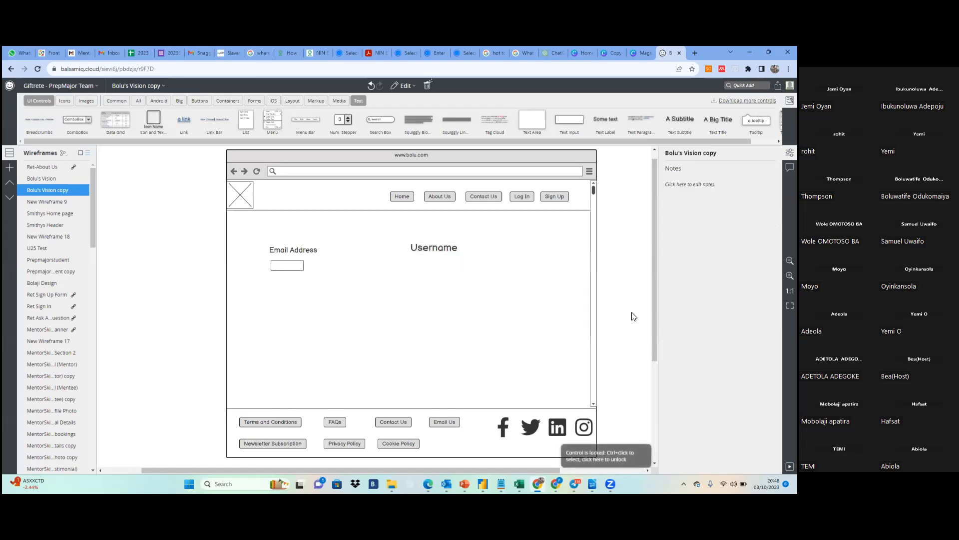
Delete the Username subtitle from the wireframe body
click(435, 248)
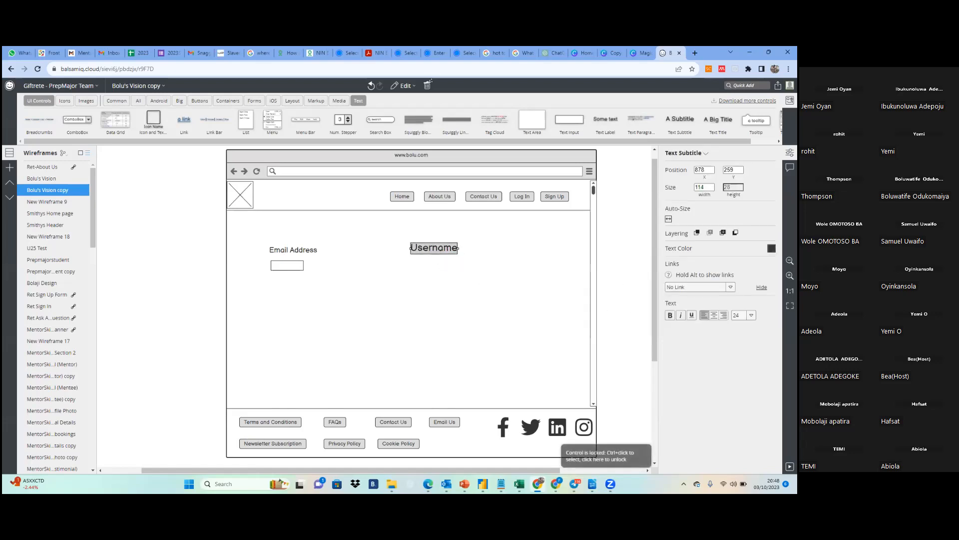
click(750, 315)
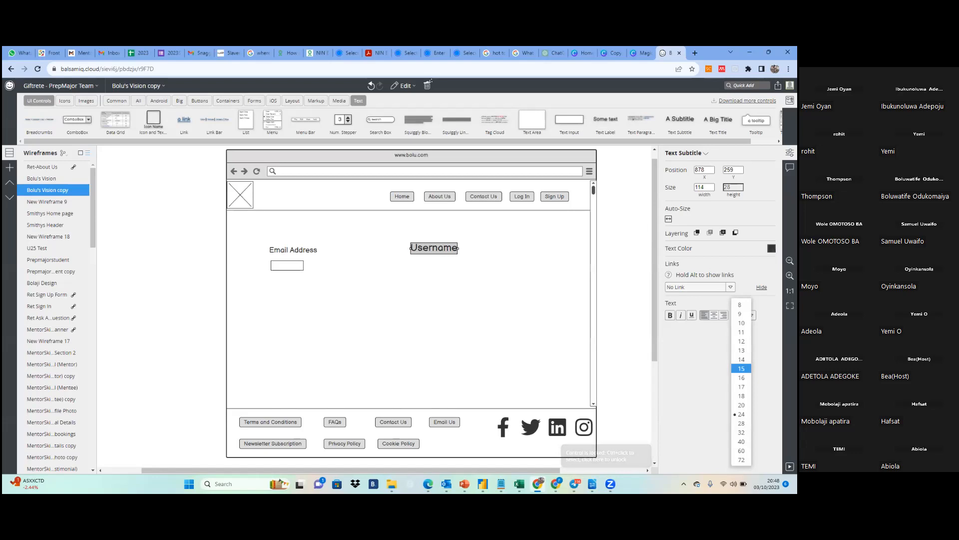
click(460, 329)
click(458, 315)
click(441, 254)
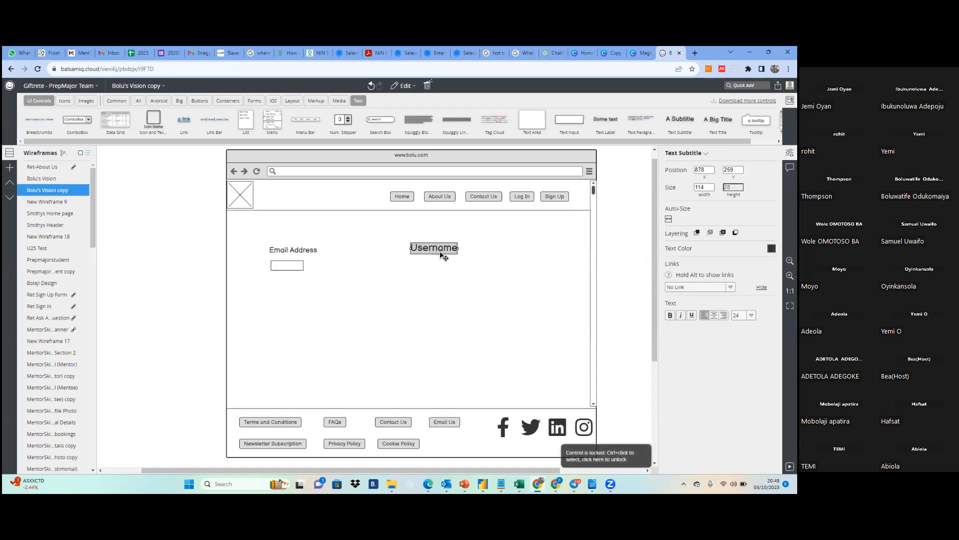
key(Delete)
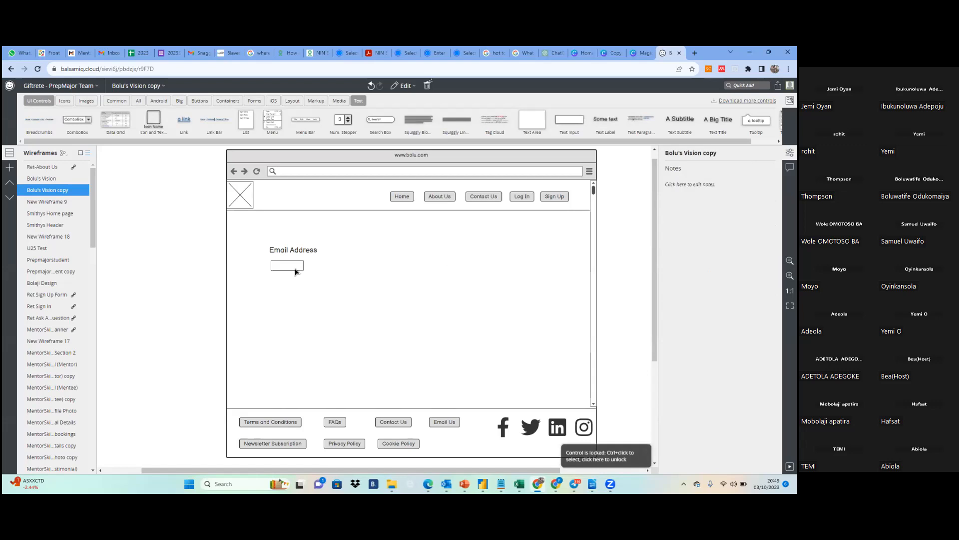
Replace the text input below the Email Address label with a new empty one about 436 wide at about X 537, Y 300
click(287, 267)
key(Delete)
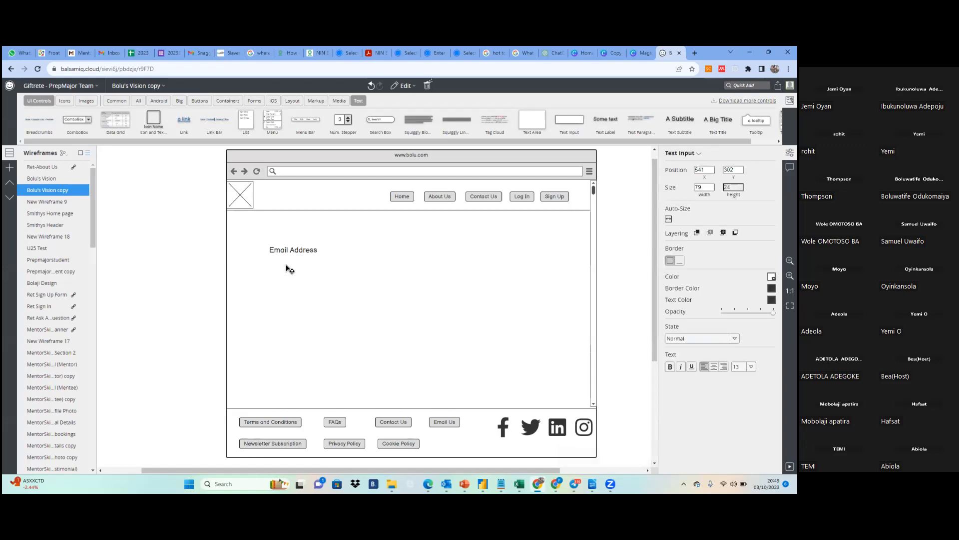
drag(569, 120, 287, 270)
click(328, 299)
click(298, 269)
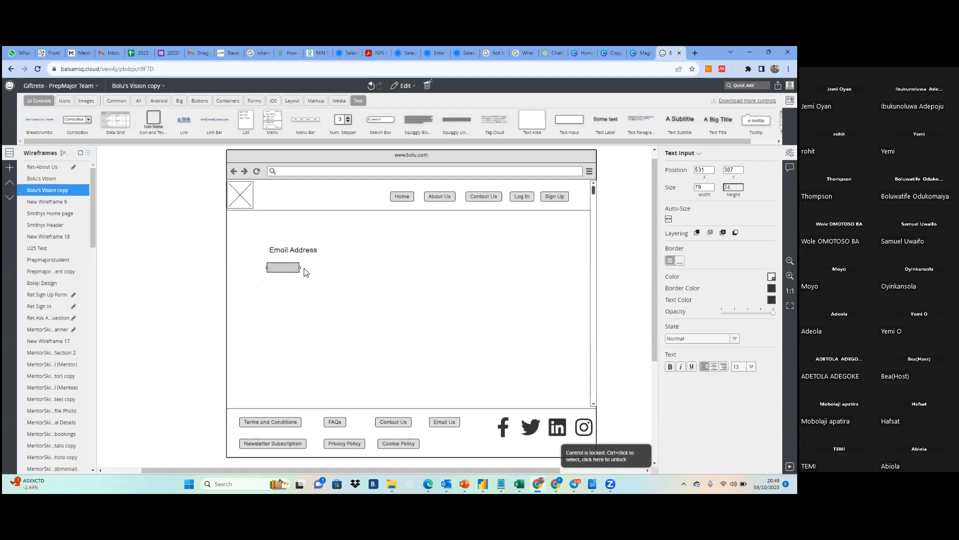
drag(298, 267, 448, 265)
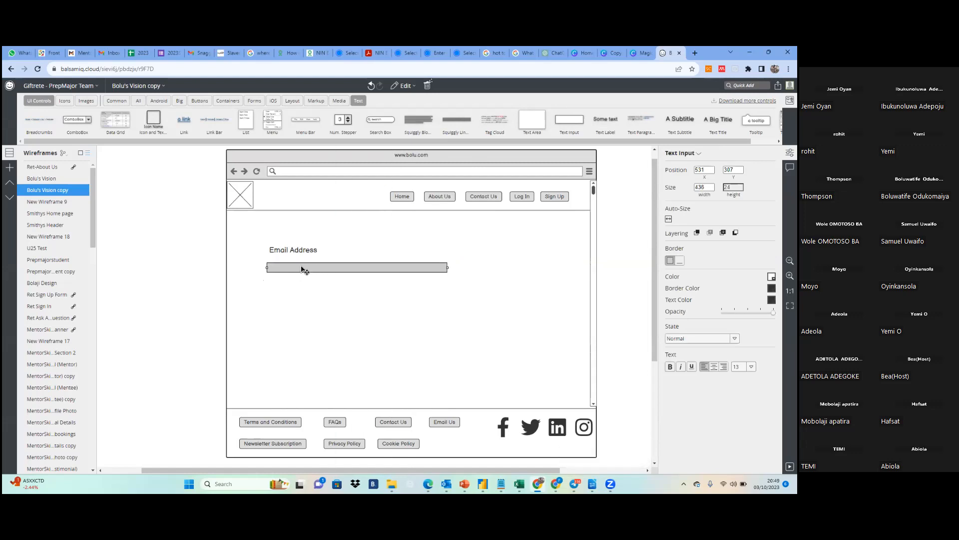
drag(301, 266, 305, 263)
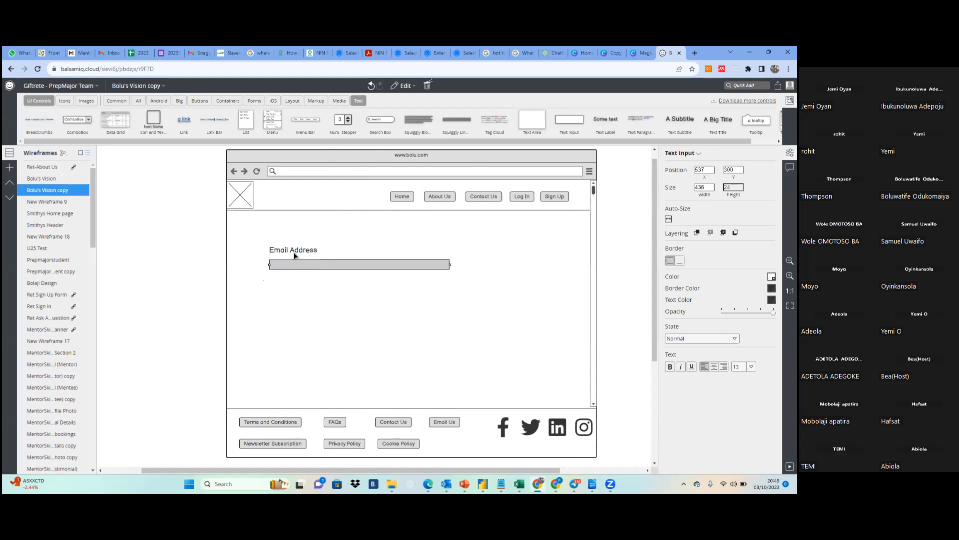
Duplicate the Email Address label and place the copy below the text input at about X 537, Y 354
double_click(298, 251)
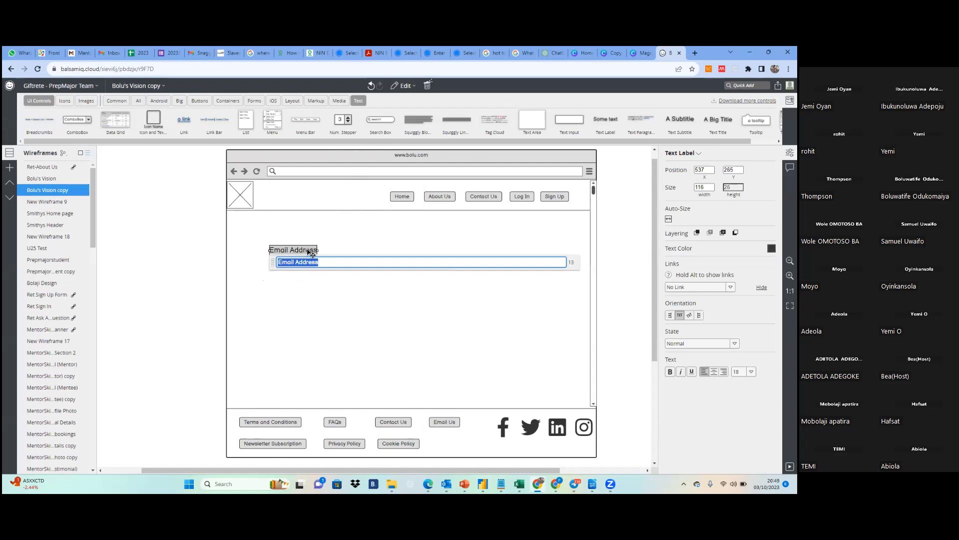
click(344, 247)
click(312, 252)
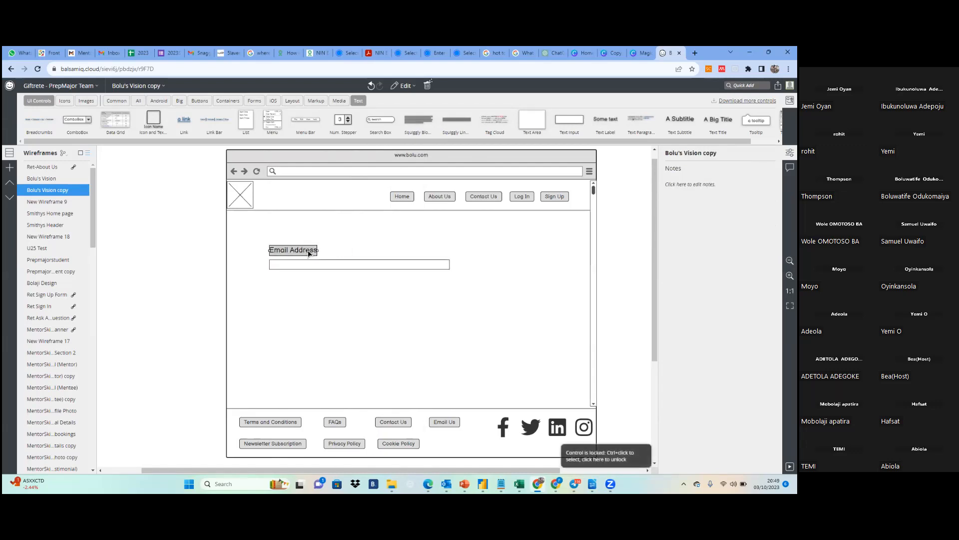
key(ctrl+d)
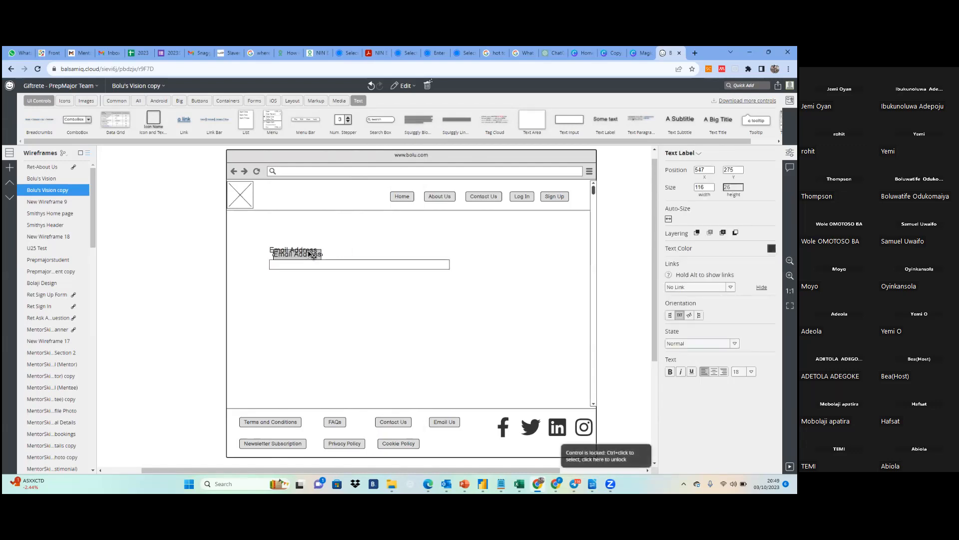
drag(311, 254, 303, 284)
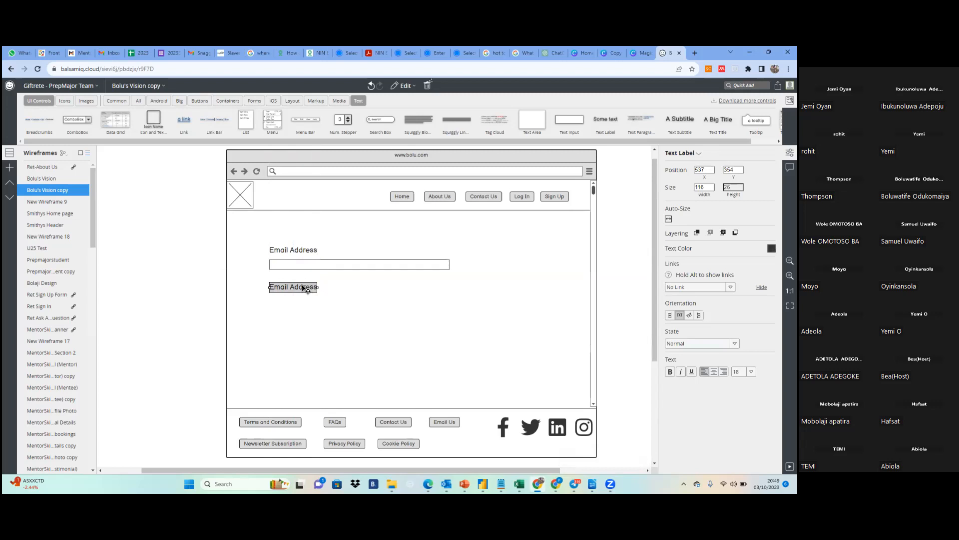
Change the text of the duplicated label to "Password"
double_click(304, 288)
text(P)
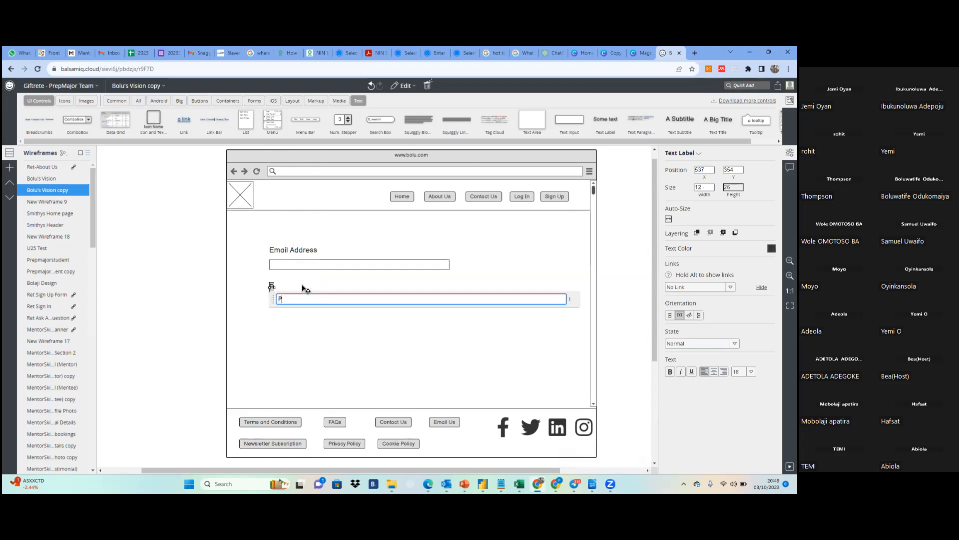
text(assword)
key(Return)
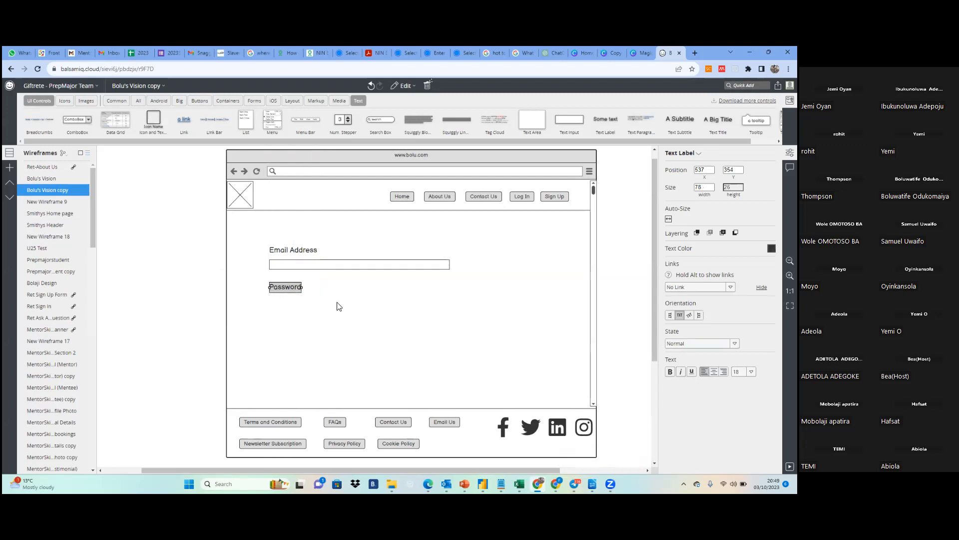
Duplicate the email text input and place the copy below the Password label at about X 537, Y 409
click(352, 268)
ctrl+click(356, 268)
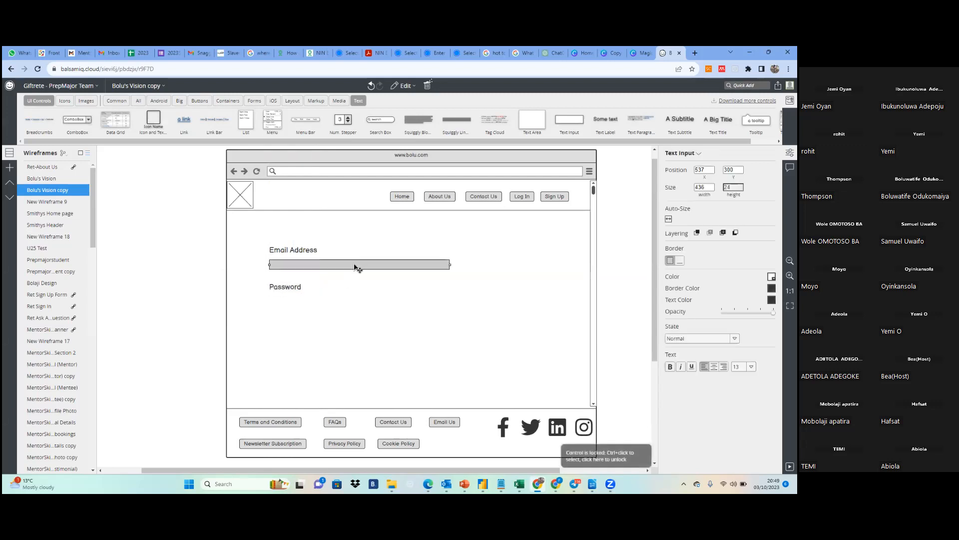
drag(354, 267, 352, 317)
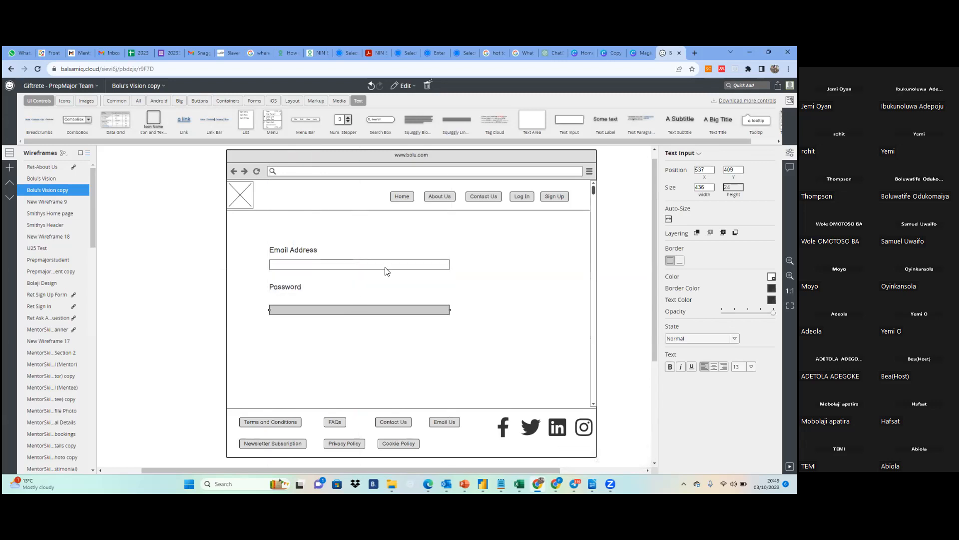
Move the email text input up close to its label, at about Y 291
click(392, 268)
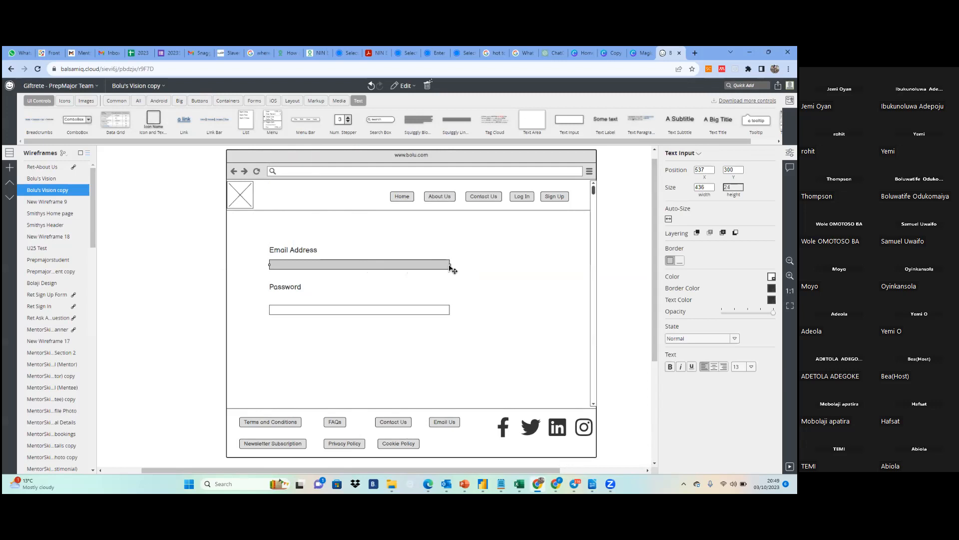
mouse_move(449, 266)
mouse_down()
mouse_move(450, 276)
mouse_move(451, 255)
mouse_up()
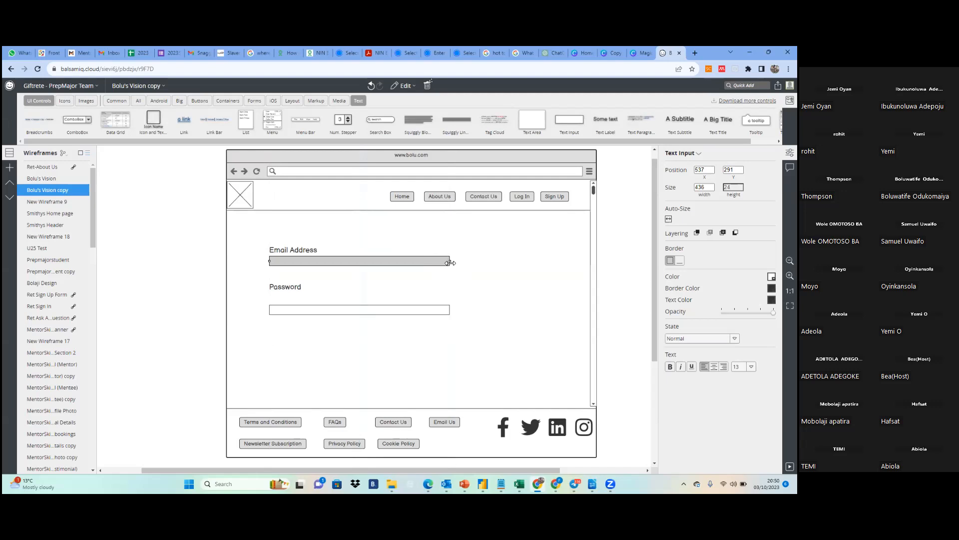
drag(450, 265, 450, 269)
click(456, 267)
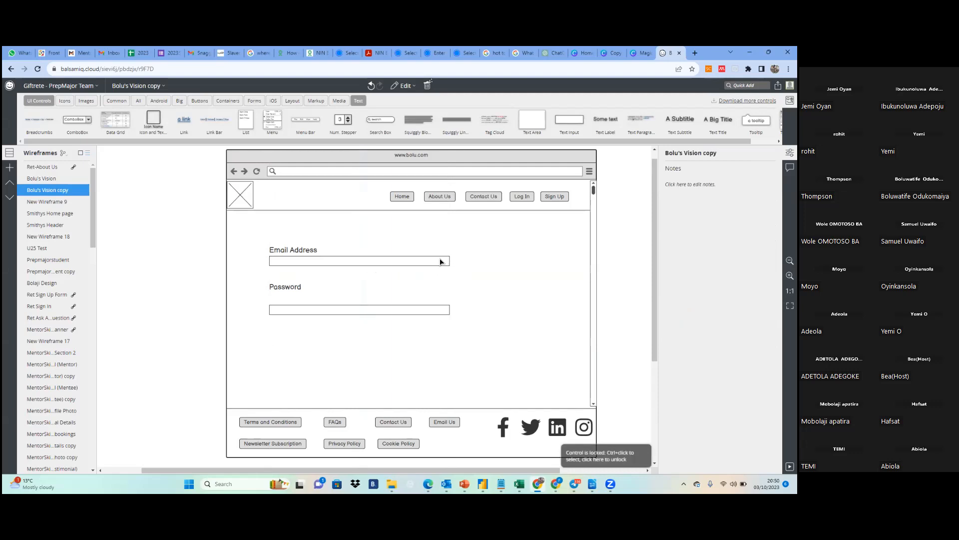
click(444, 260)
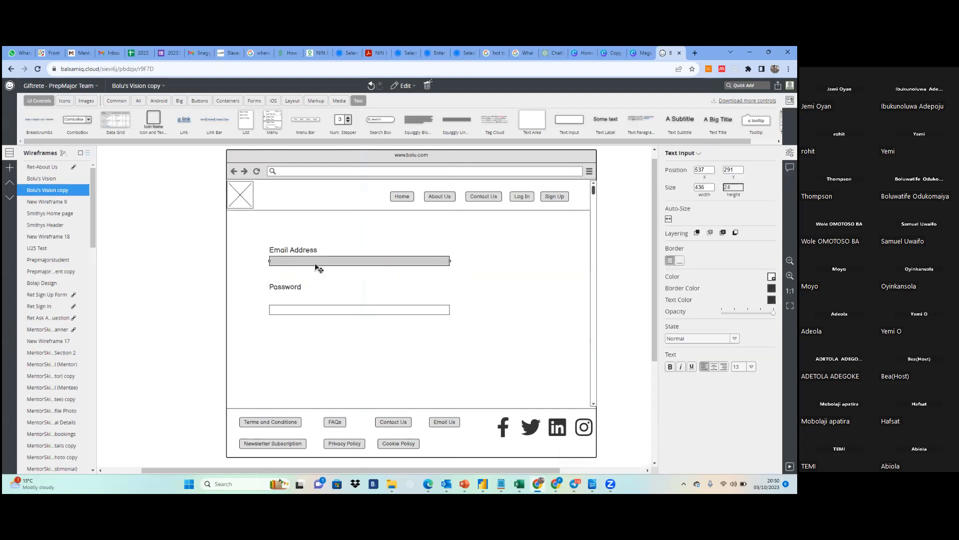
Move the Password label and its text input up to tighten the spacing, with the input at about Y 378
drag(329, 310, 355, 301)
click(291, 289)
click(296, 302)
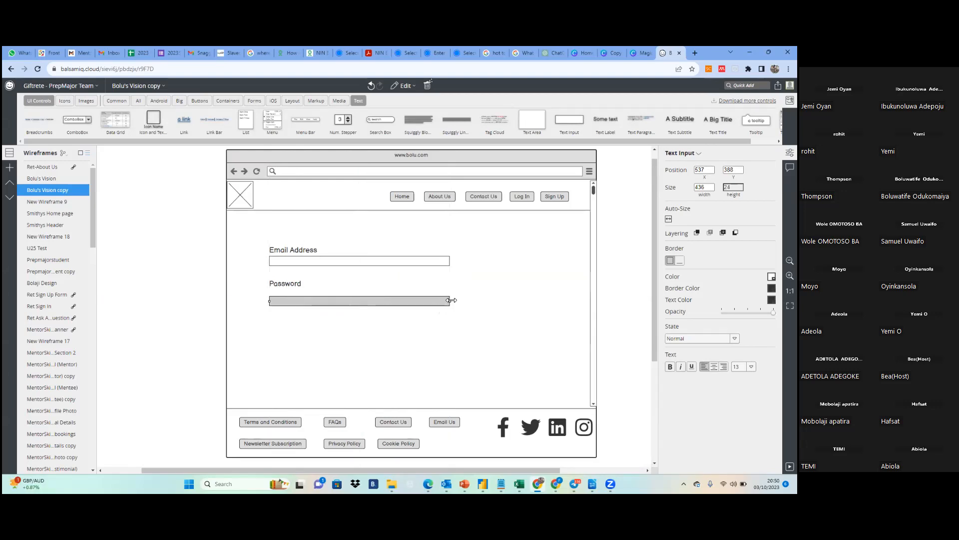
drag(451, 299, 453, 301)
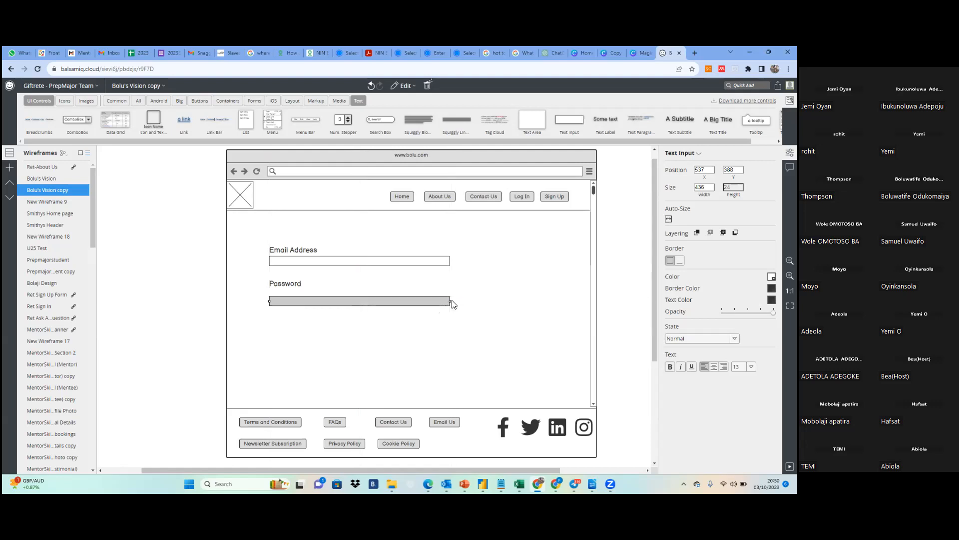
click(467, 320)
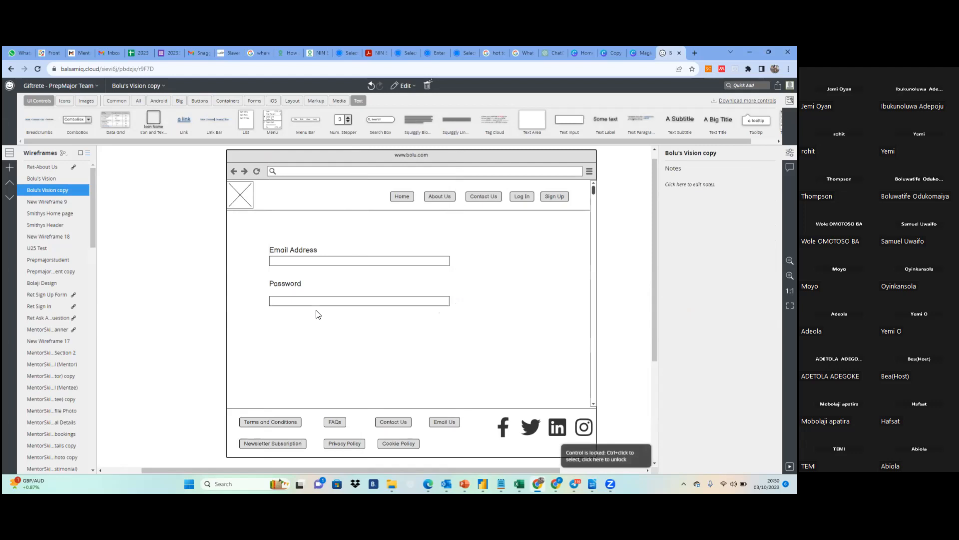
drag(294, 303, 294, 300)
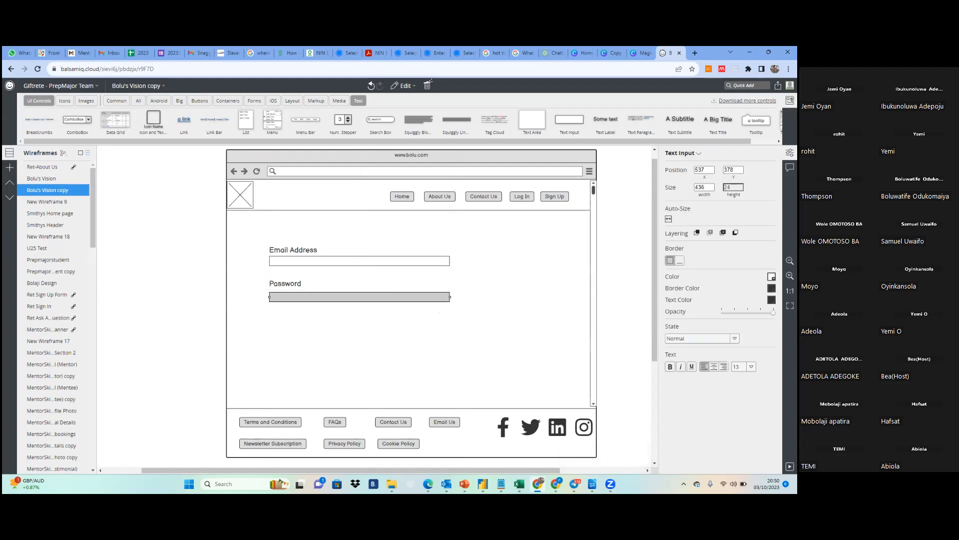
Make the Password text input taller by setting its font size to 24
click(750, 366)
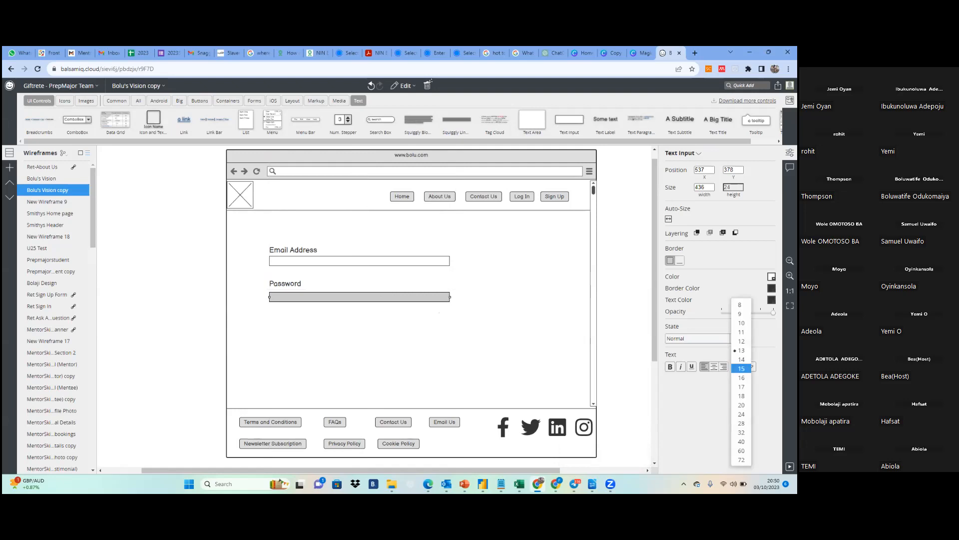
click(741, 405)
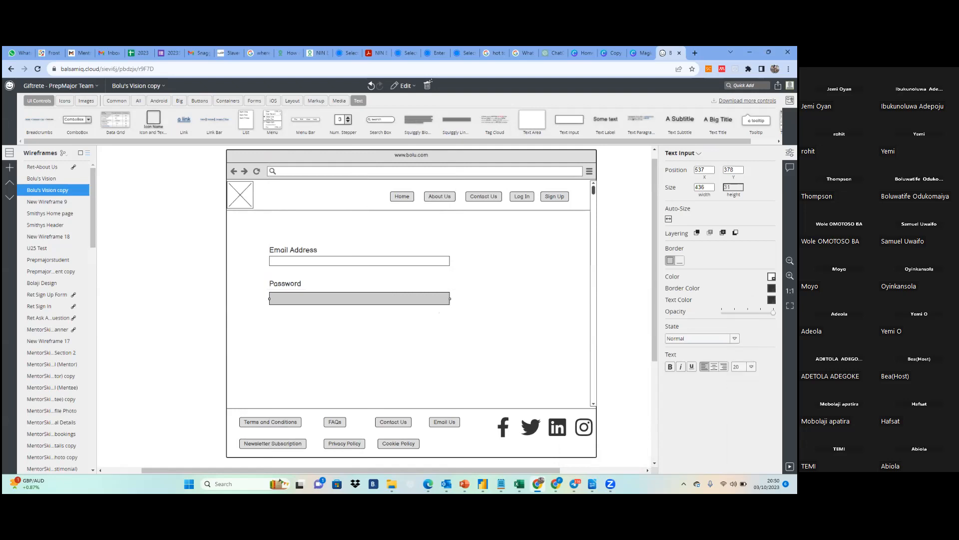
click(750, 366)
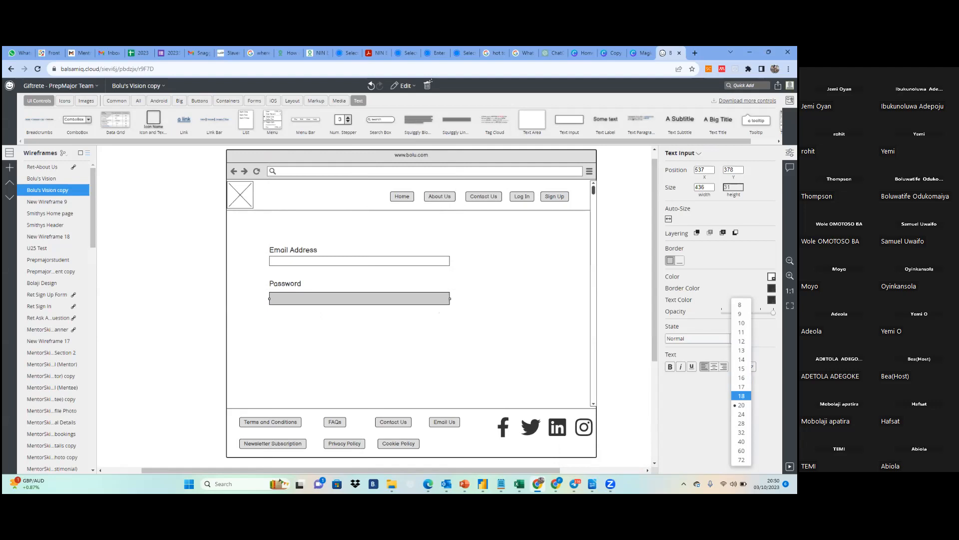
click(742, 414)
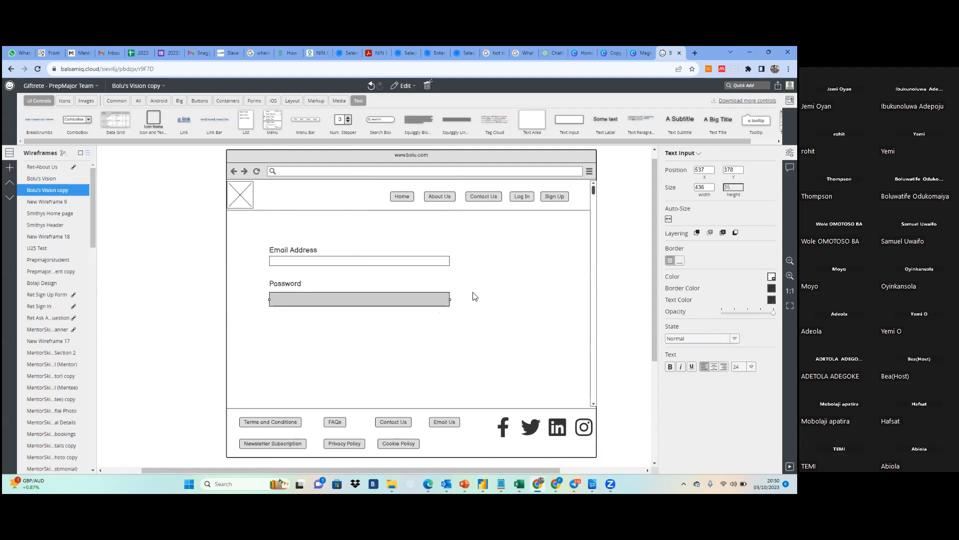
Set the email text input's font size to 24 to match the Password text input, and deselect it
click(433, 265)
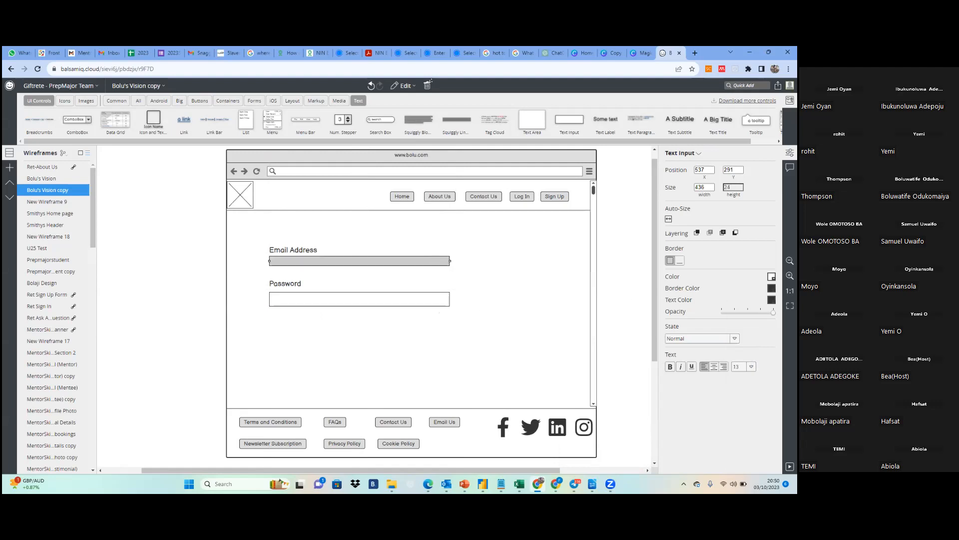
click(751, 366)
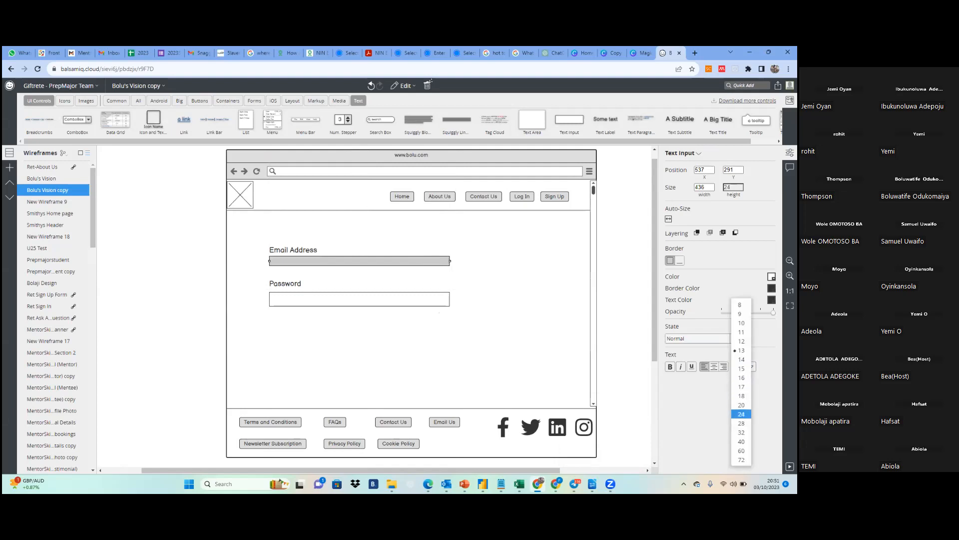
click(742, 423)
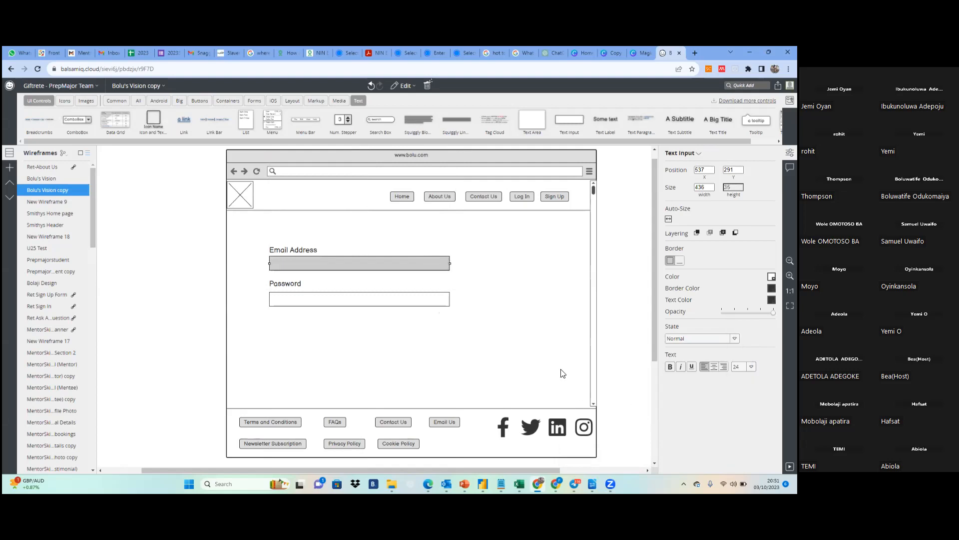
click(493, 278)
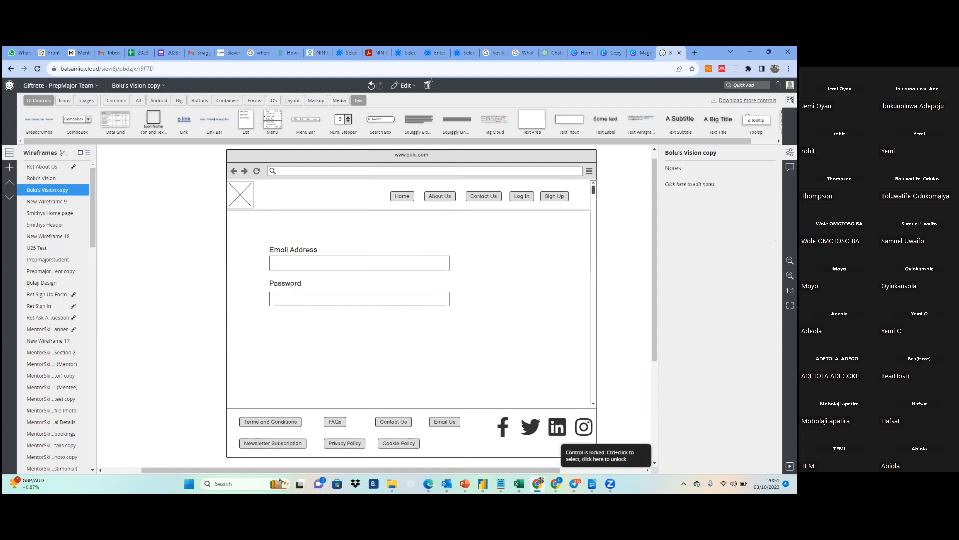
Add an Eye Regular icon and place it inside the far end of the Password text input
key(slash)
text(e)
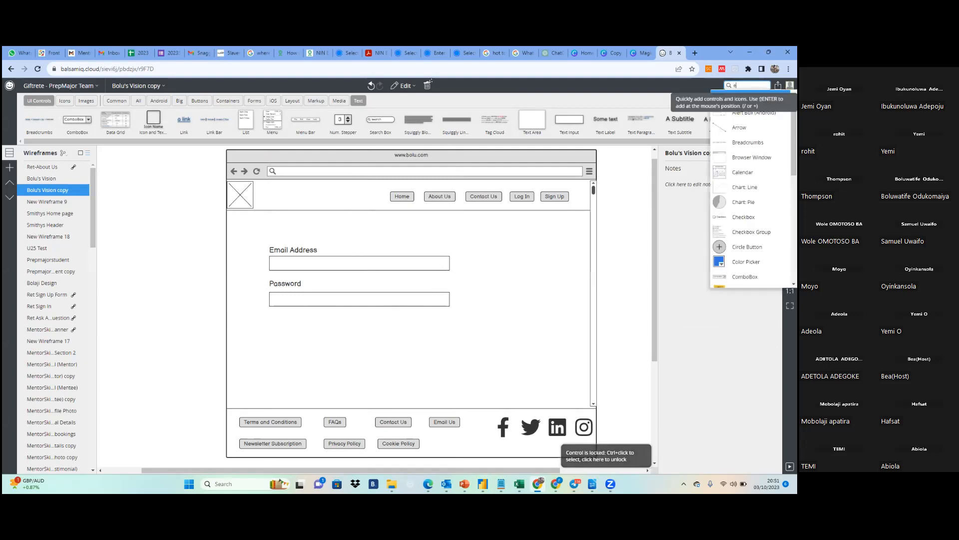
text(ye)
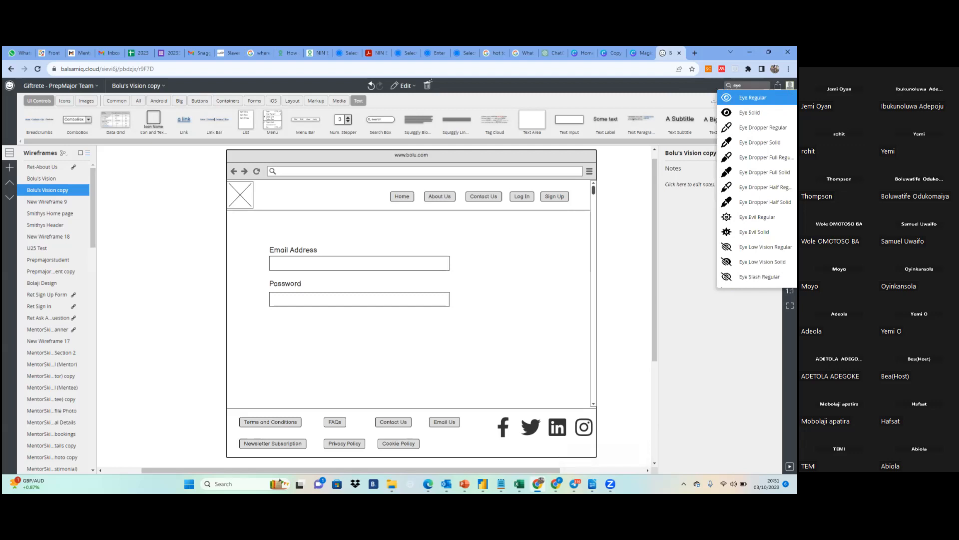
key(Return)
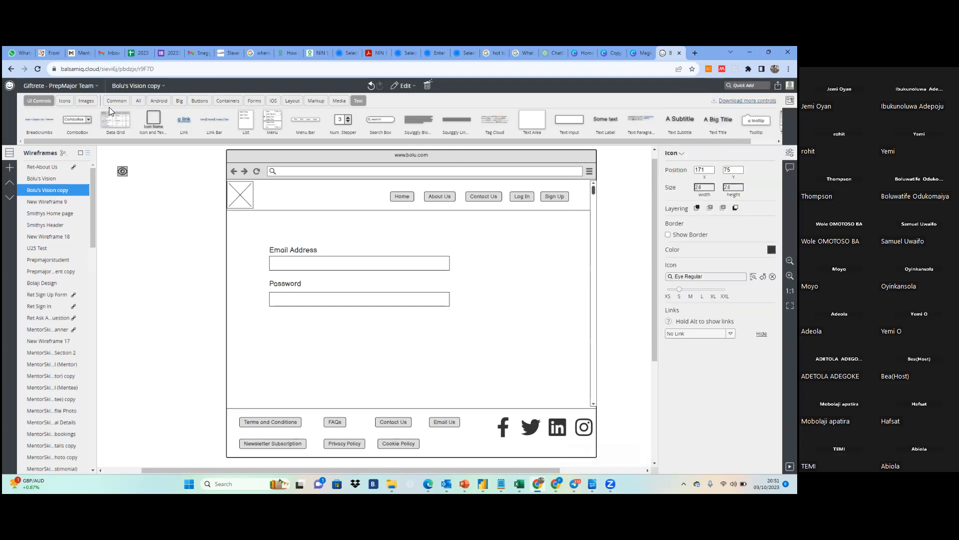
drag(125, 172, 443, 304)
click(481, 303)
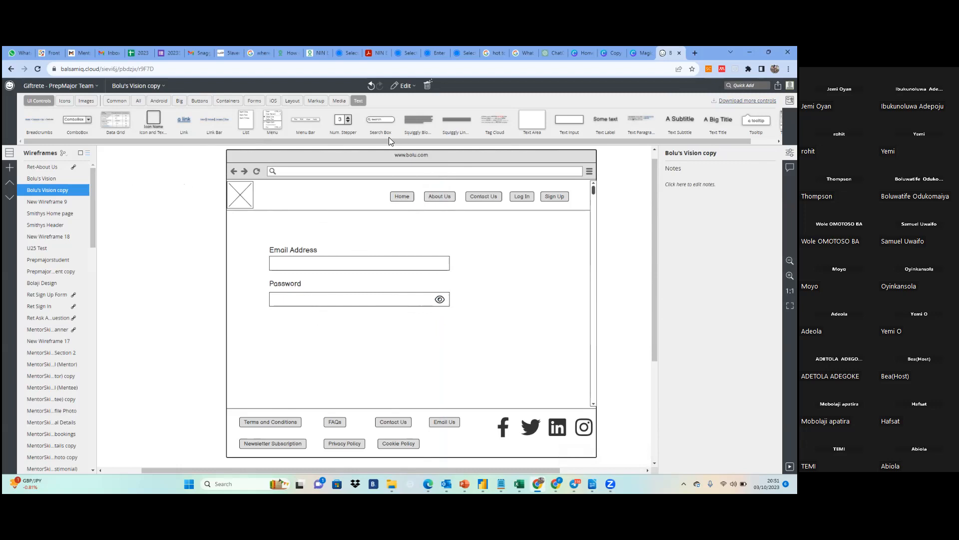
click(82, 84)
click(227, 184)
drag(530, 143, 608, 144)
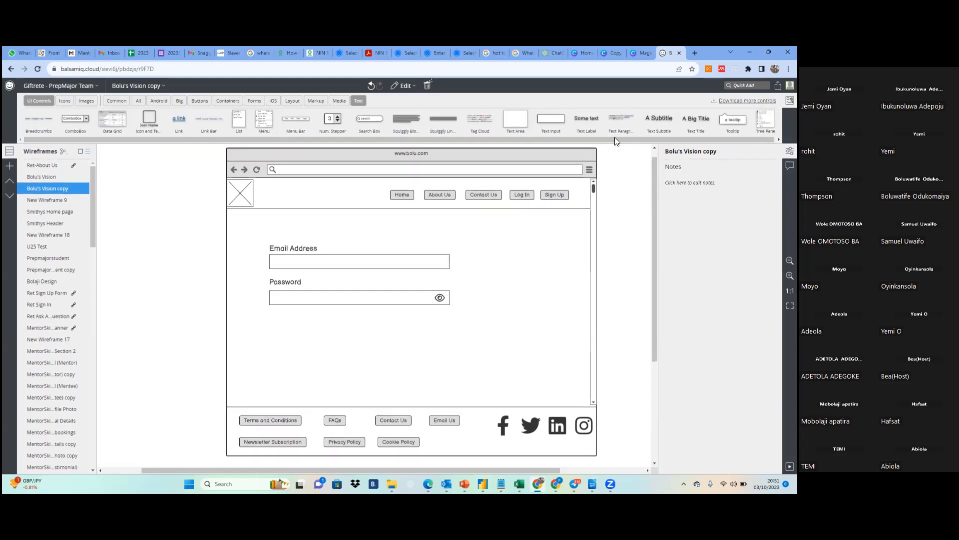
drag(617, 140, 509, 147)
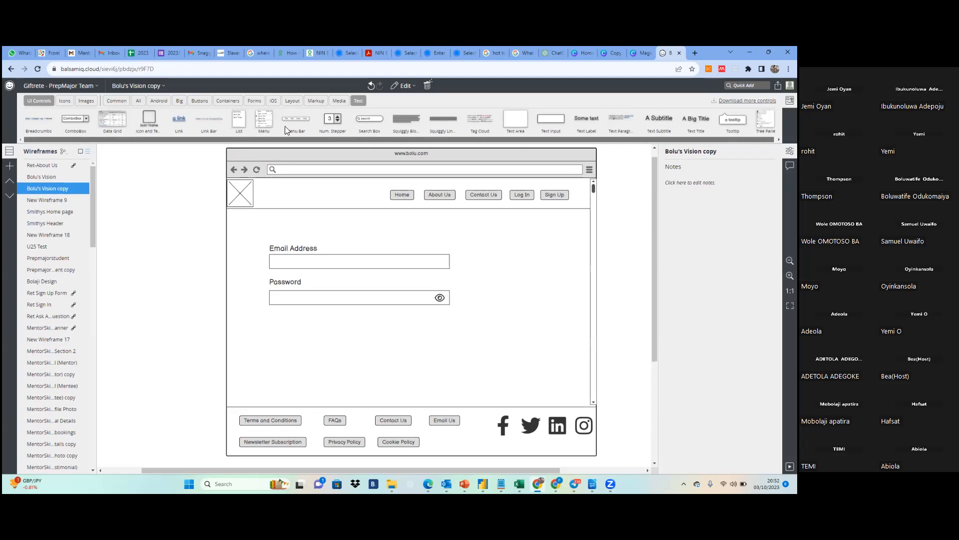
click(64, 100)
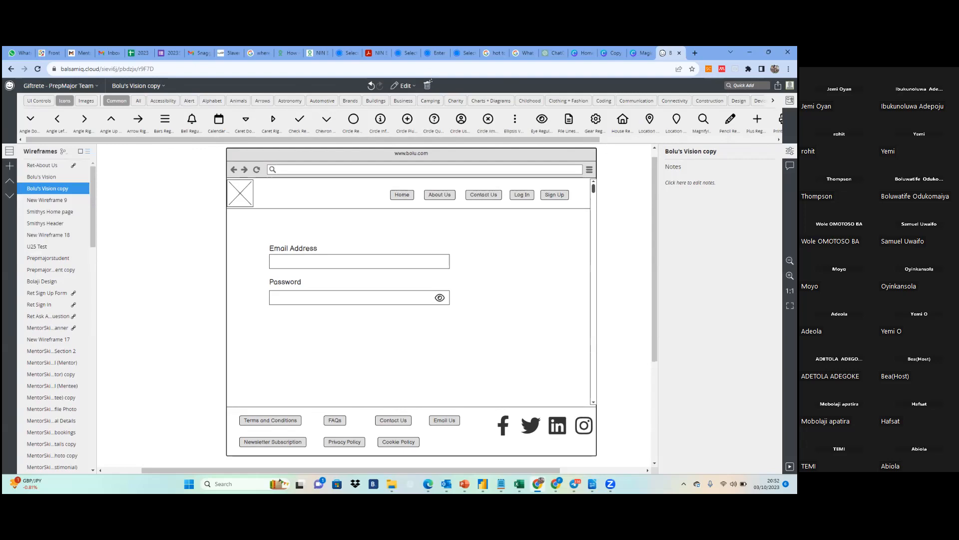
Add a Button control and place it below the Password text input, aligned with the input's starting edge
click(747, 85)
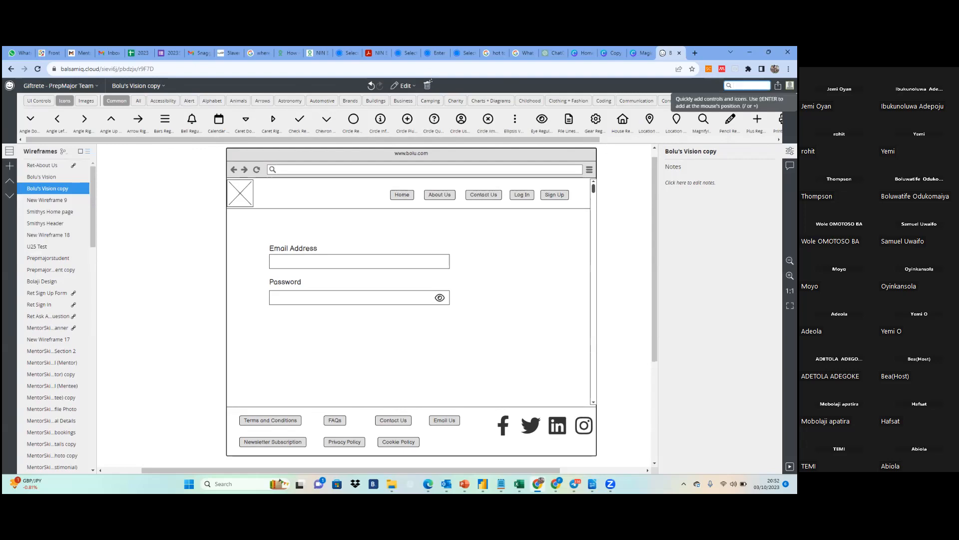
text(r)
key(BackSpace)
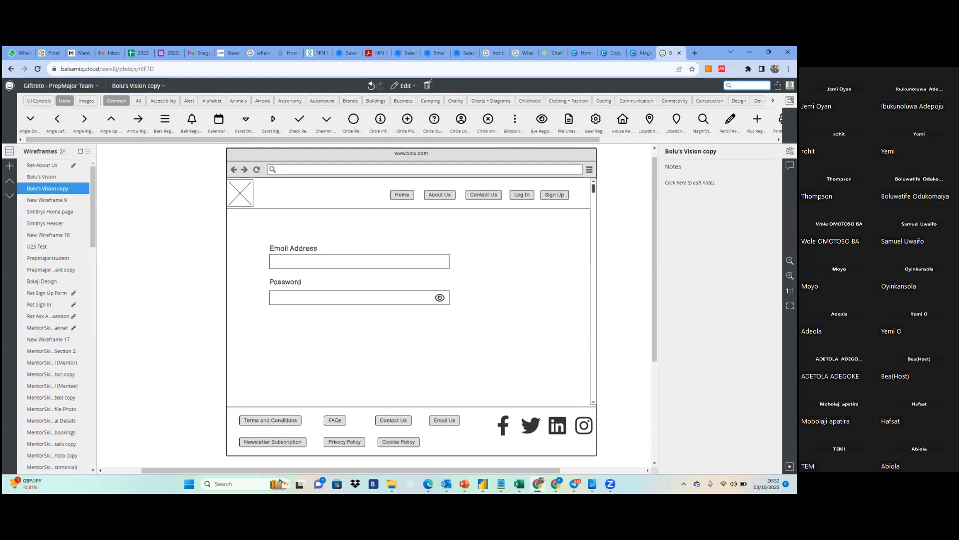
text(b)
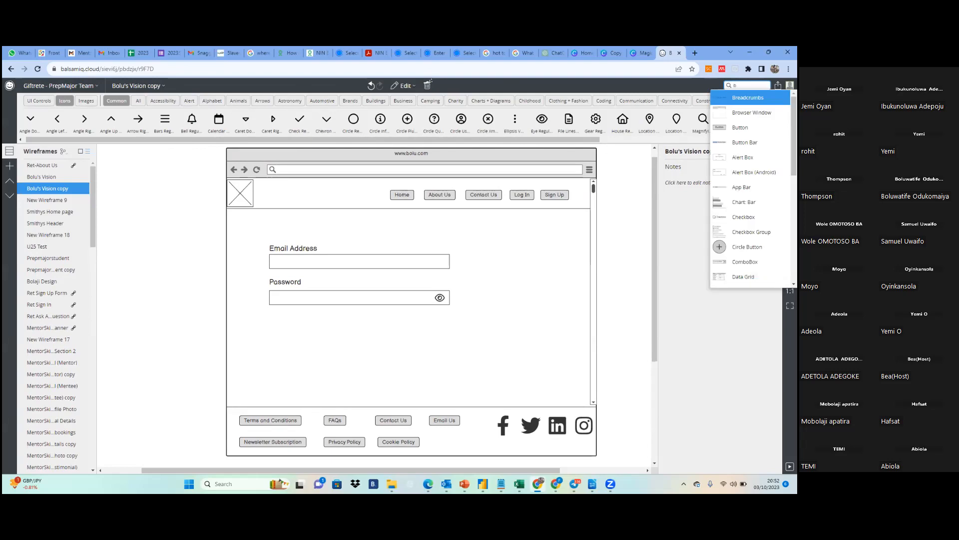
text(u)
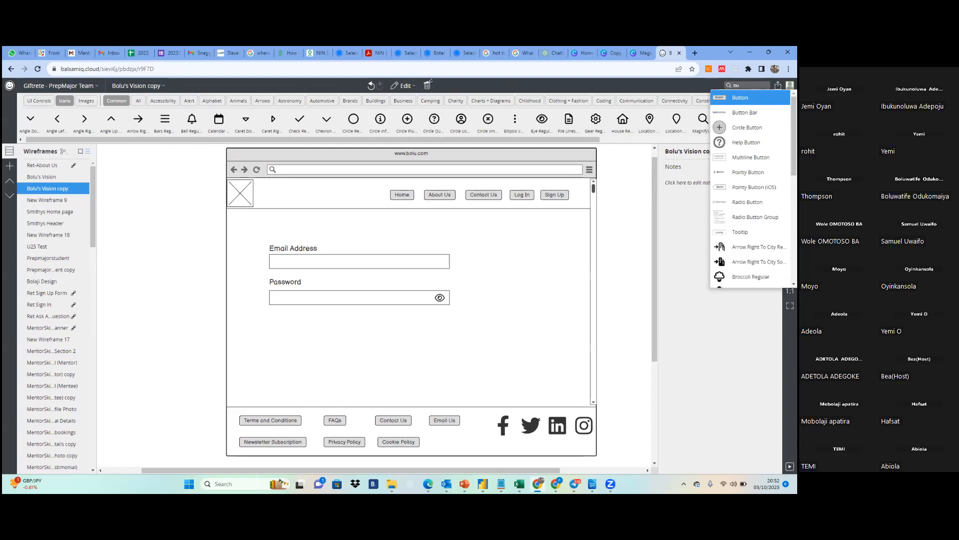
key(Return)
drag(128, 171, 281, 336)
Label the new button "Login" and move it up slightly to about Y 461
double_click(282, 336)
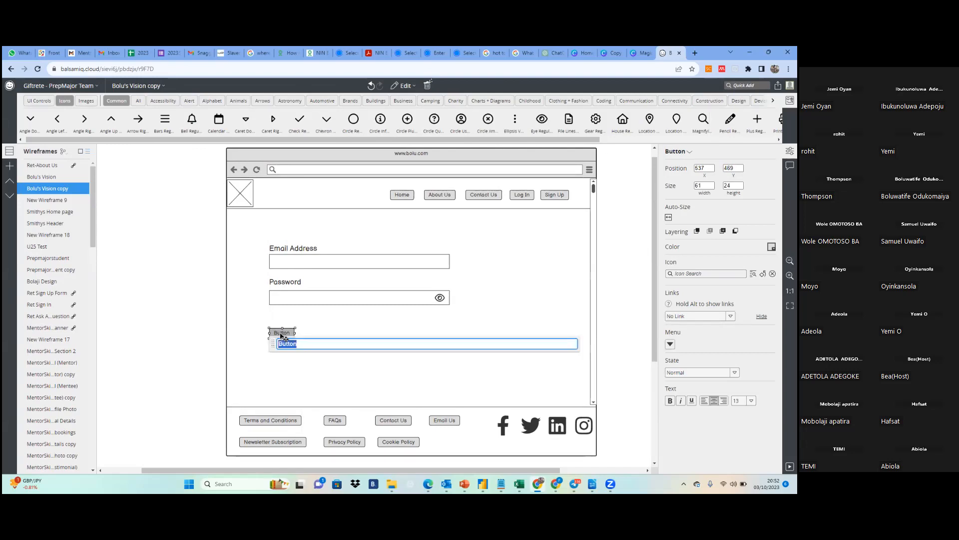
text(Log)
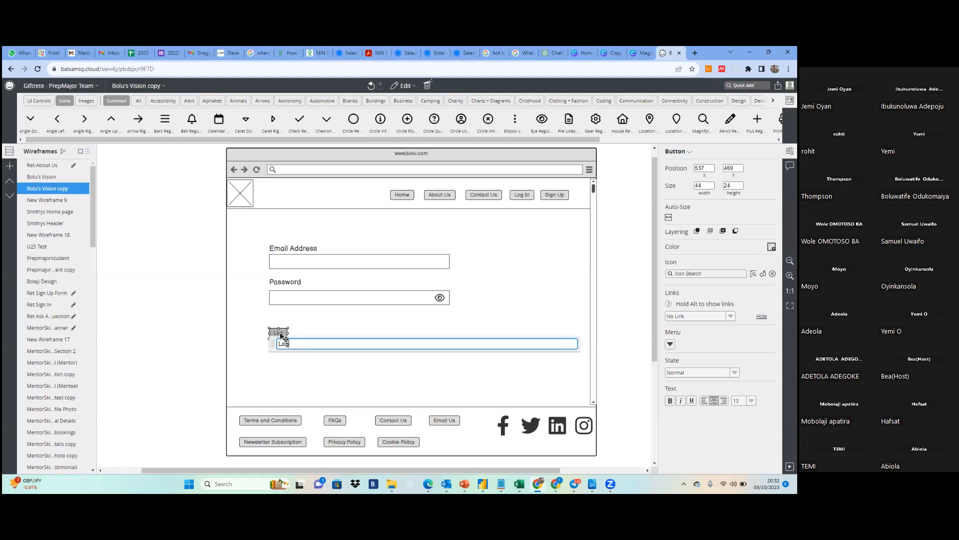
text(in)
key(Return)
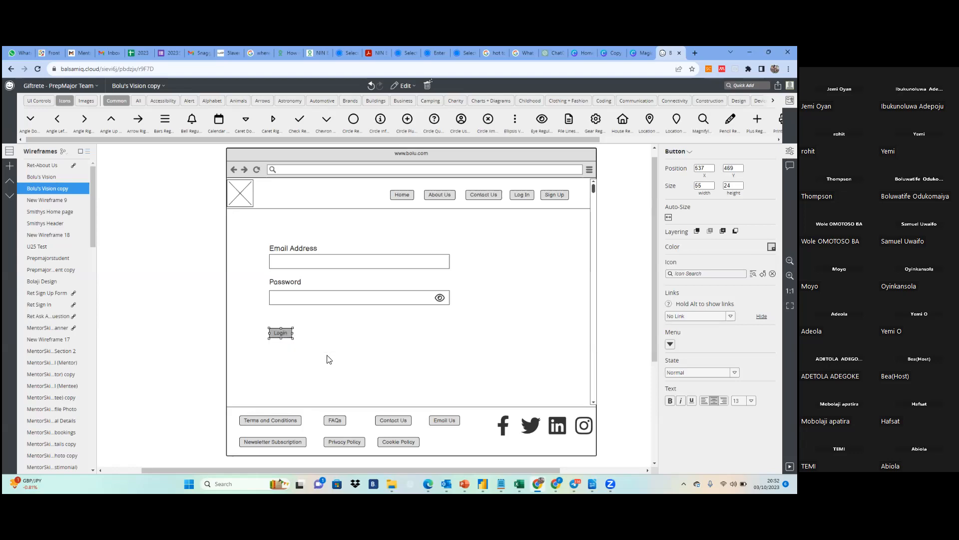
click(303, 332)
drag(284, 335, 286, 332)
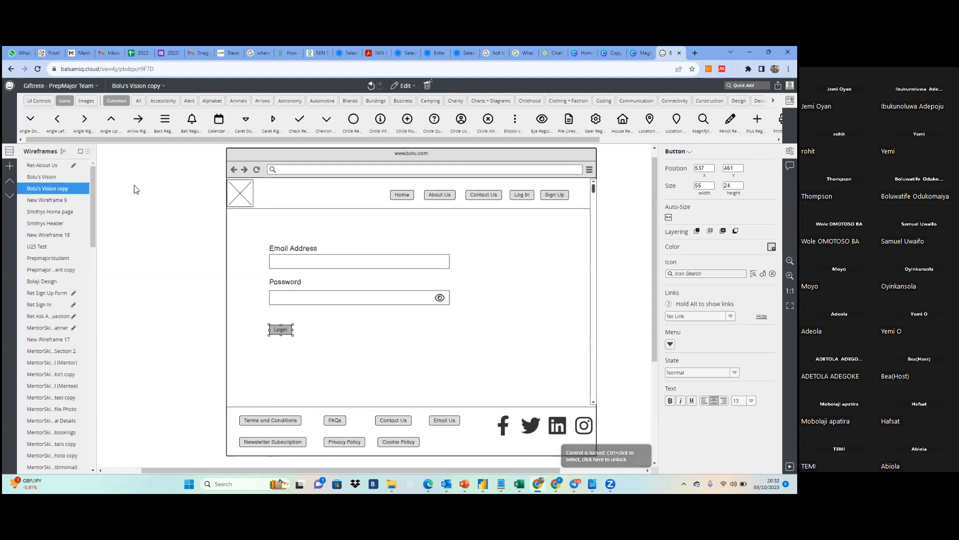
Add a Link control between the Password text input and the Login button, with the text "Forgot Password"
click(39, 100)
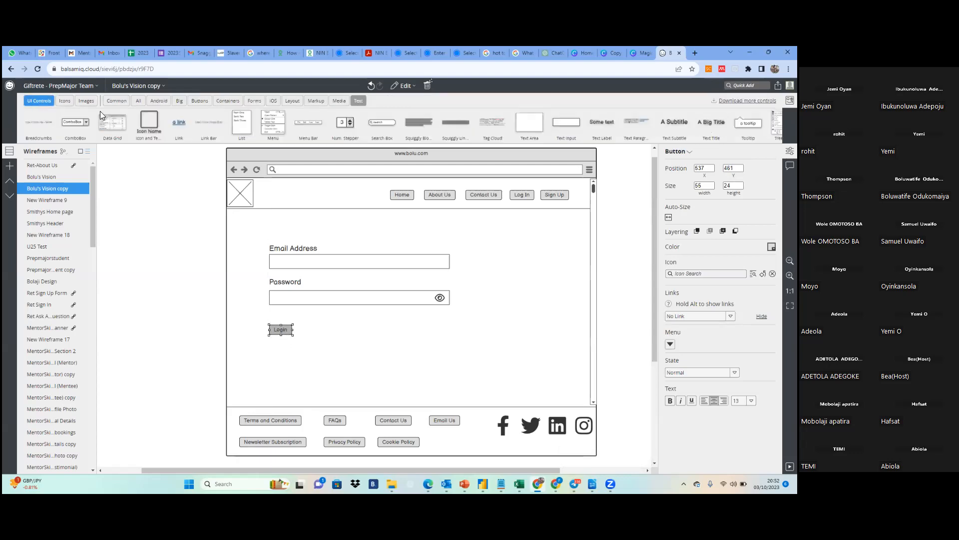
drag(179, 123, 275, 314)
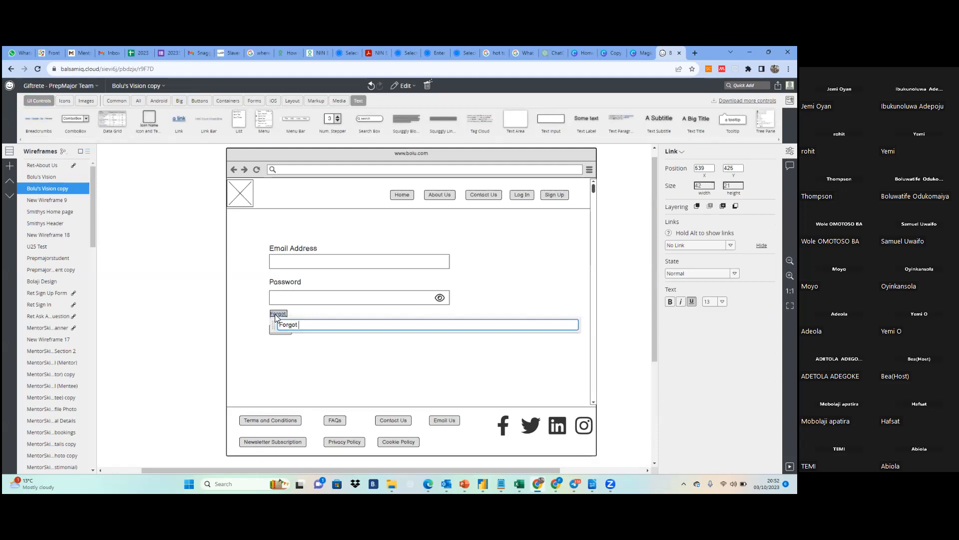
text(ass)
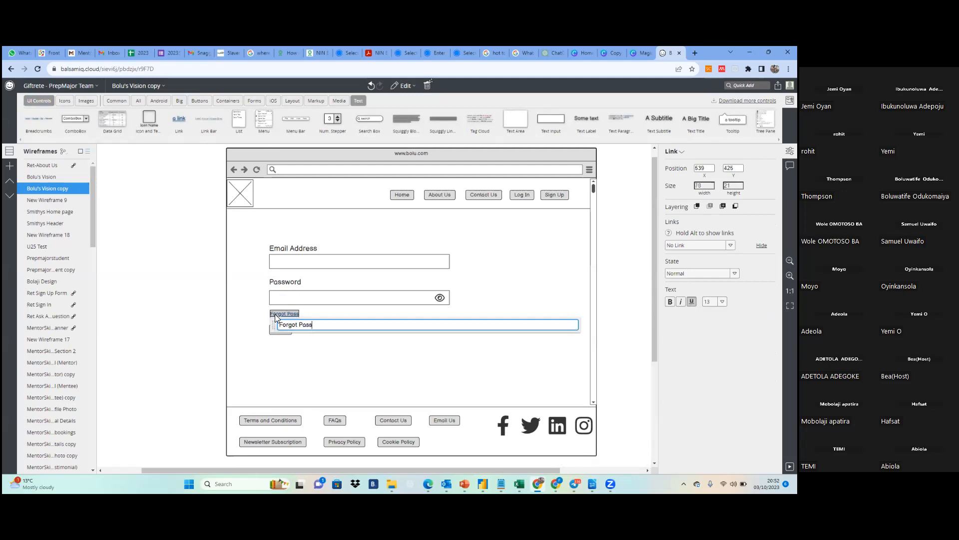
text(word)
click(349, 344)
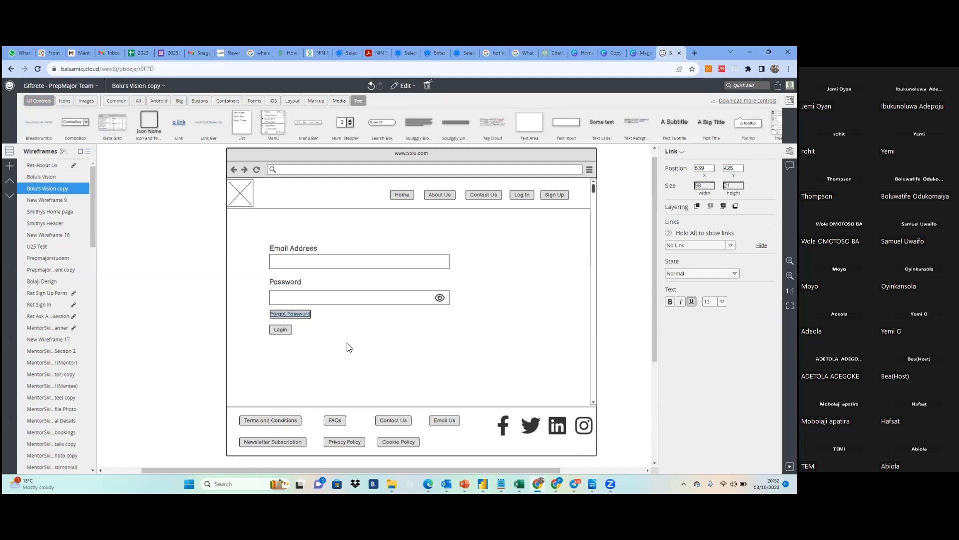
Make the "Forgot Password" link italic with no underline
click(300, 315)
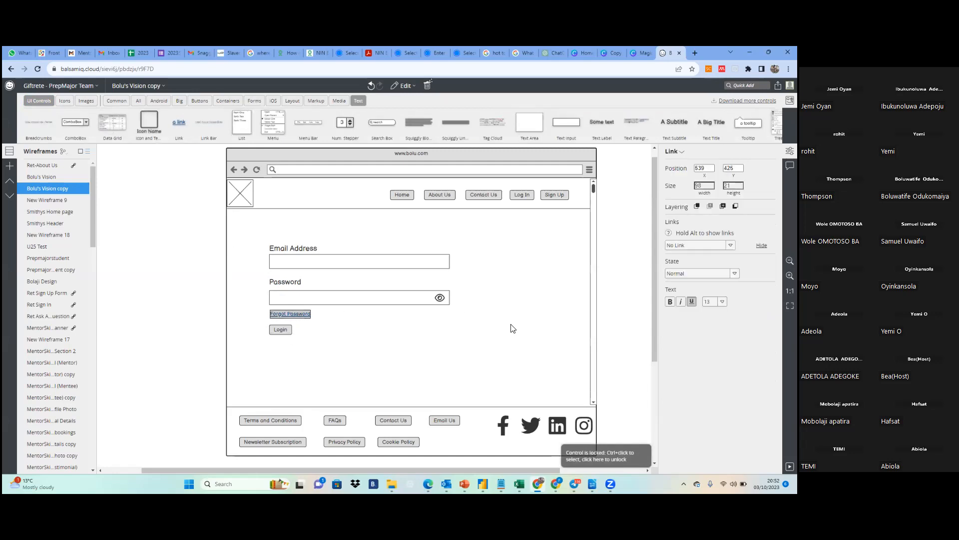
key(ctrl+i)
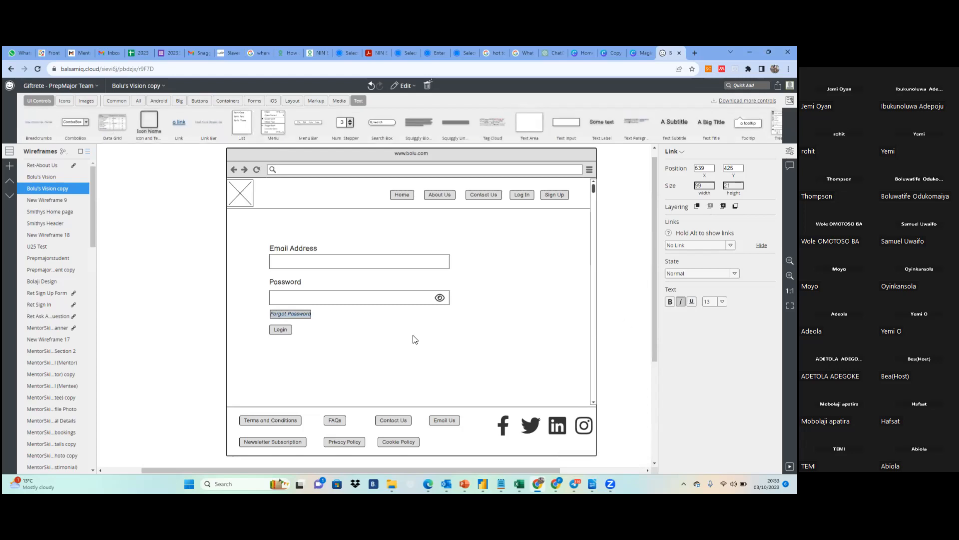
click(388, 332)
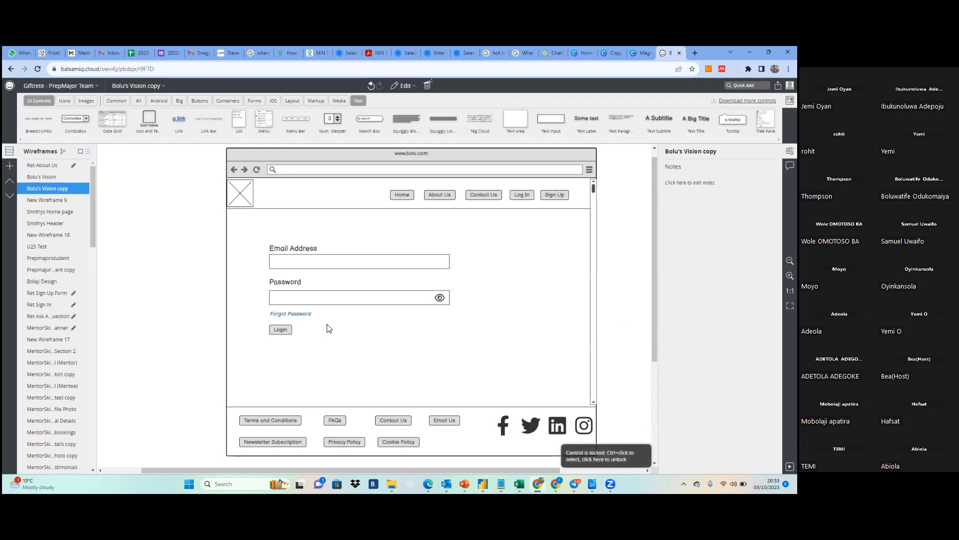
Change the link text to "Forgot Password?" and move the Login button up closer to the link
ctrl+click(310, 315)
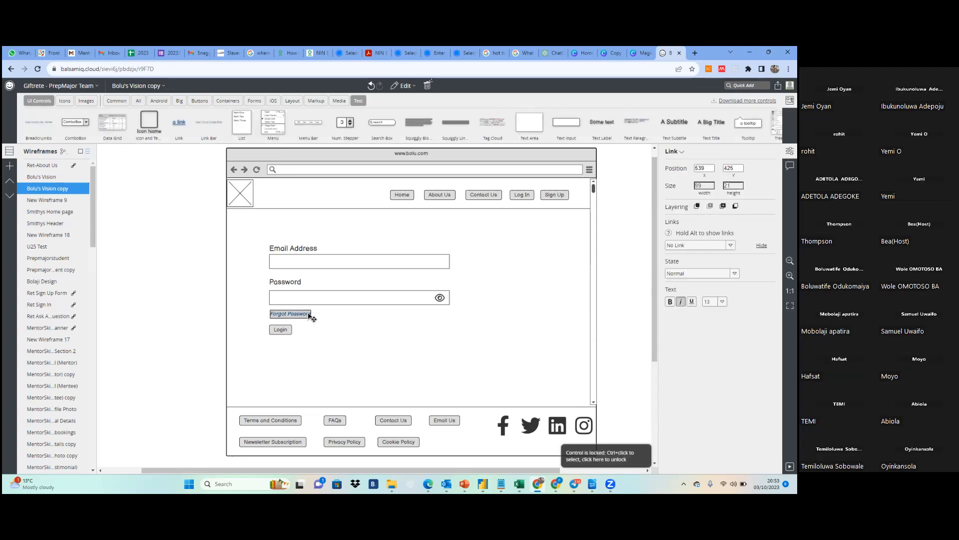
double_click(309, 315)
click(332, 326)
text(?)
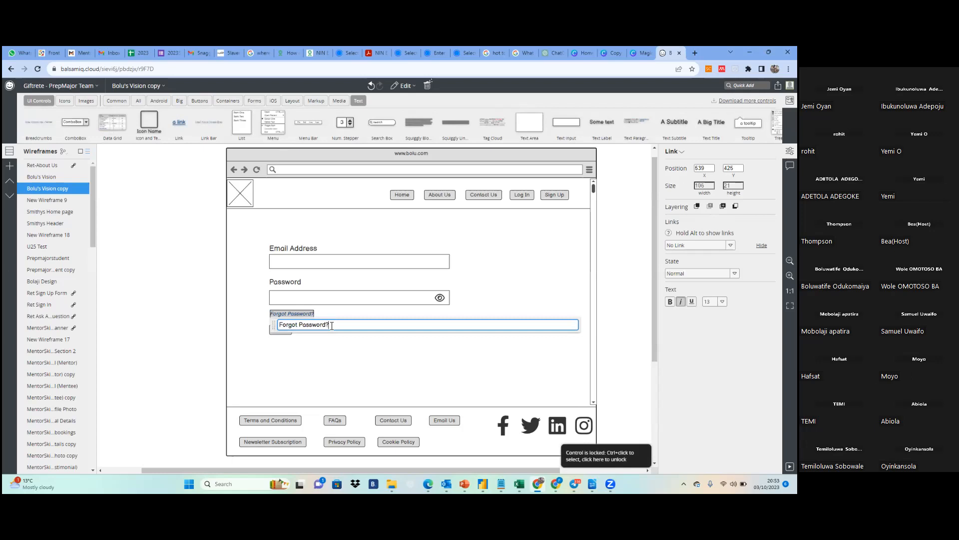
click(330, 344)
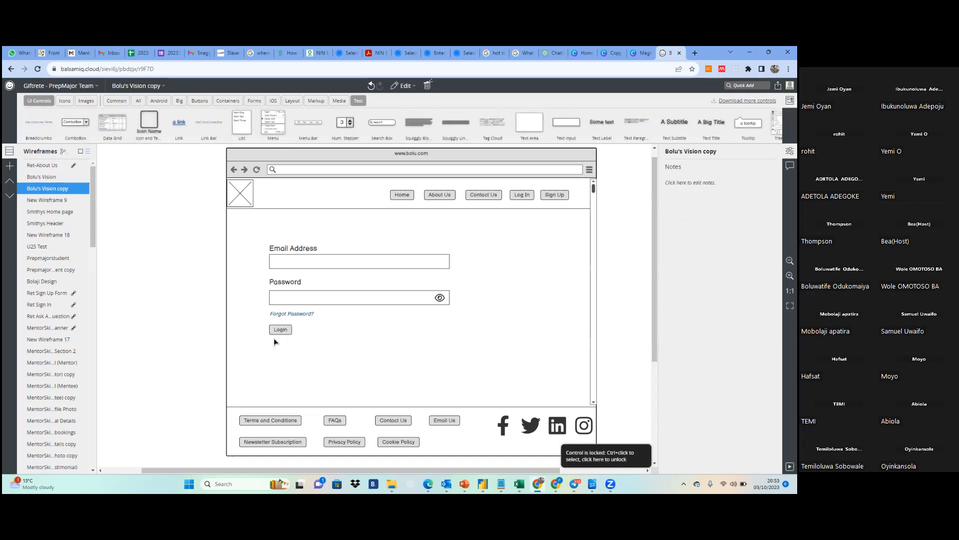
drag(283, 331, 284, 327)
click(467, 357)
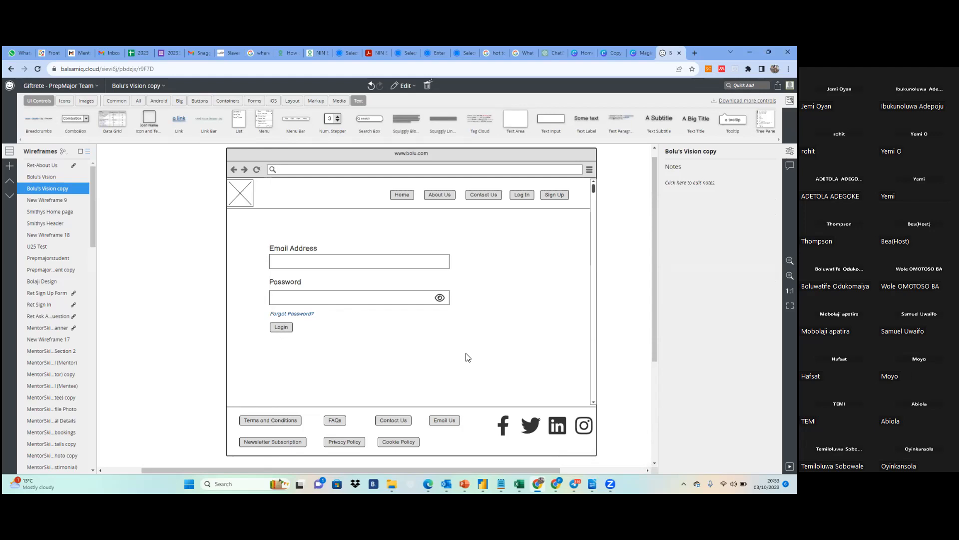
On the original home page wireframe, link the header's Log In button to the copied wireframe with the login form
click(51, 177)
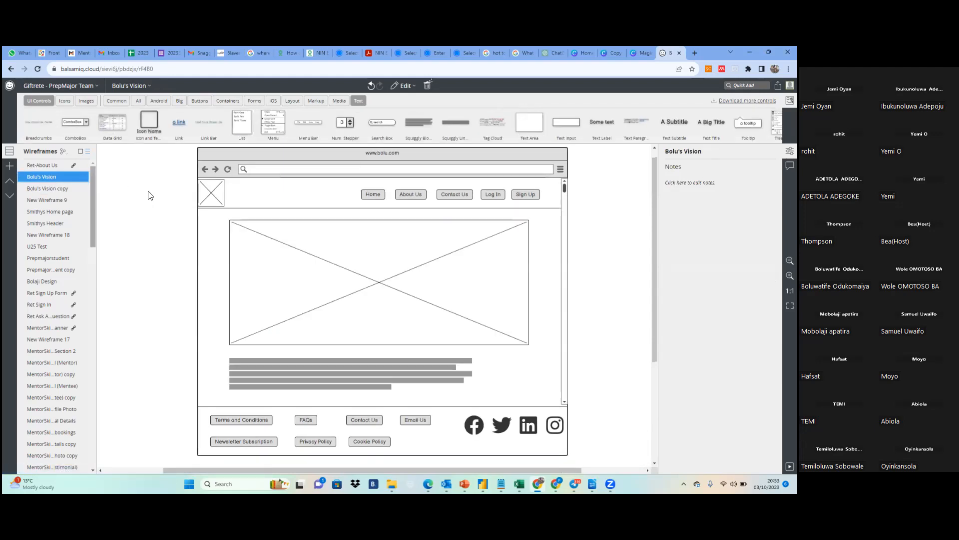
click(59, 189)
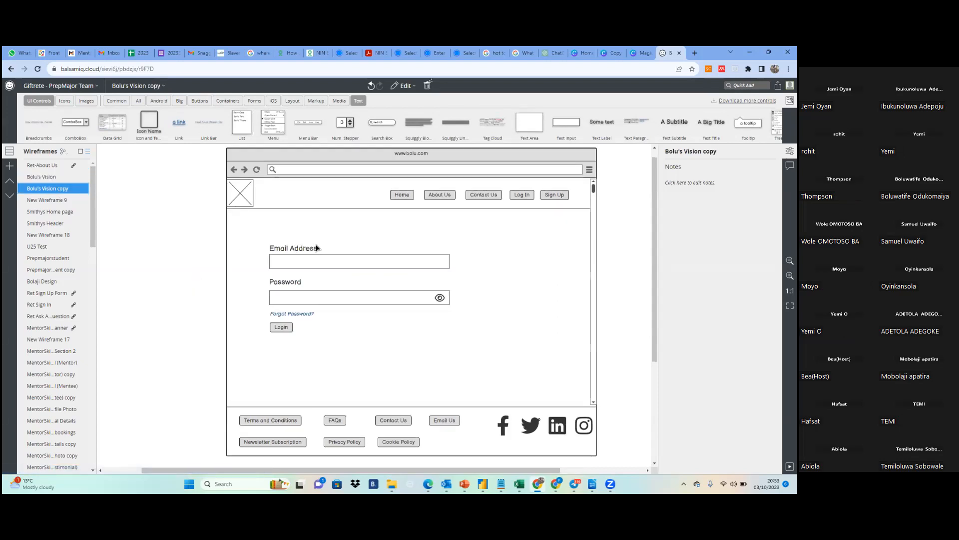
click(55, 178)
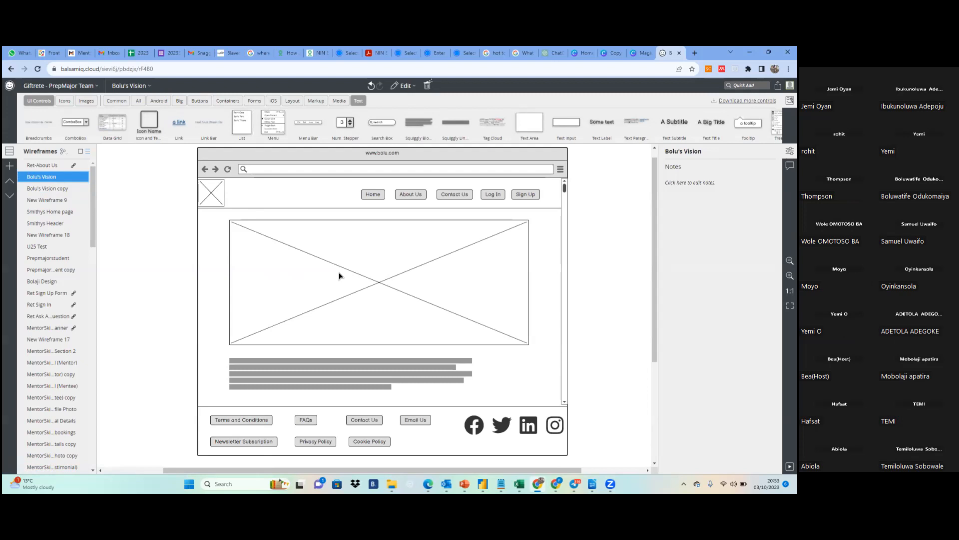
click(491, 200)
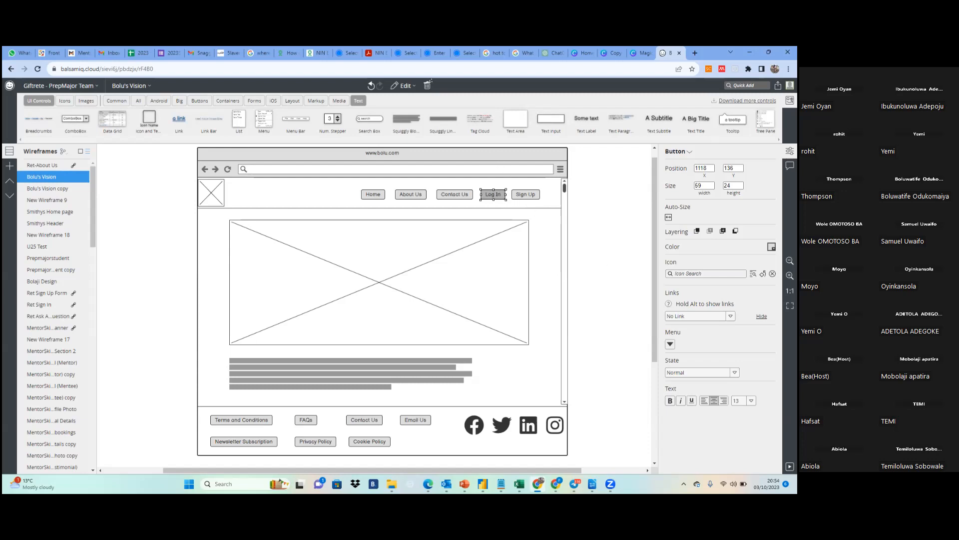
click(730, 316)
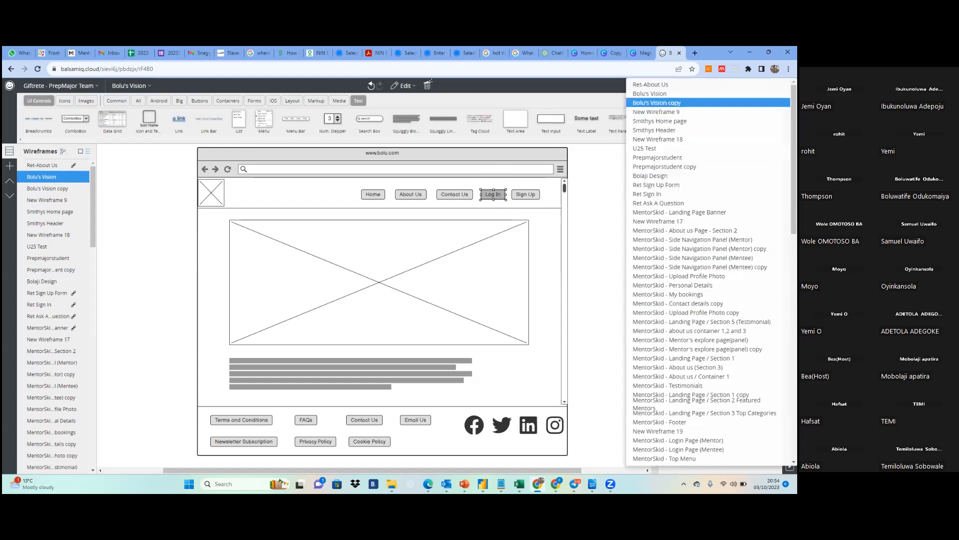
click(656, 102)
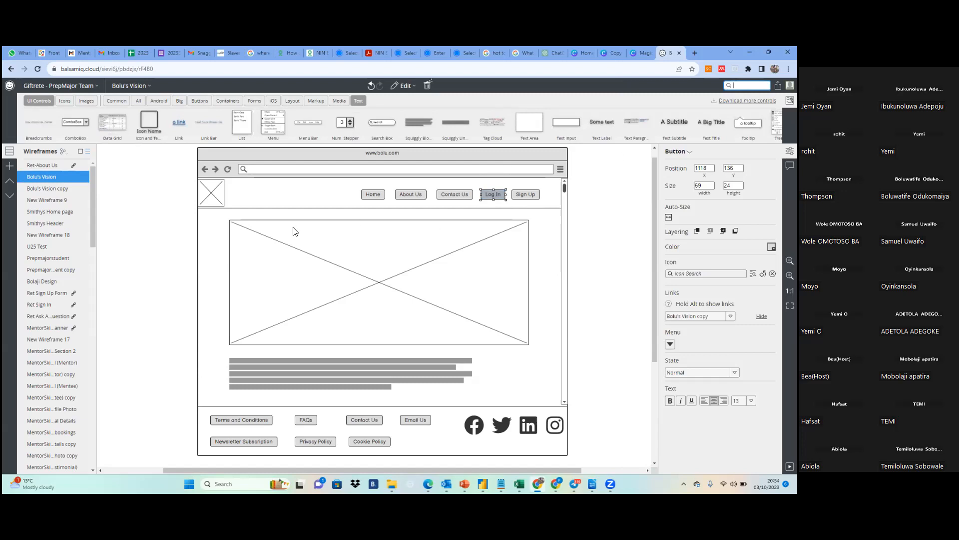
Check the login form wireframe, return to the home page wireframe, and start the full screen presentation
click(66, 189)
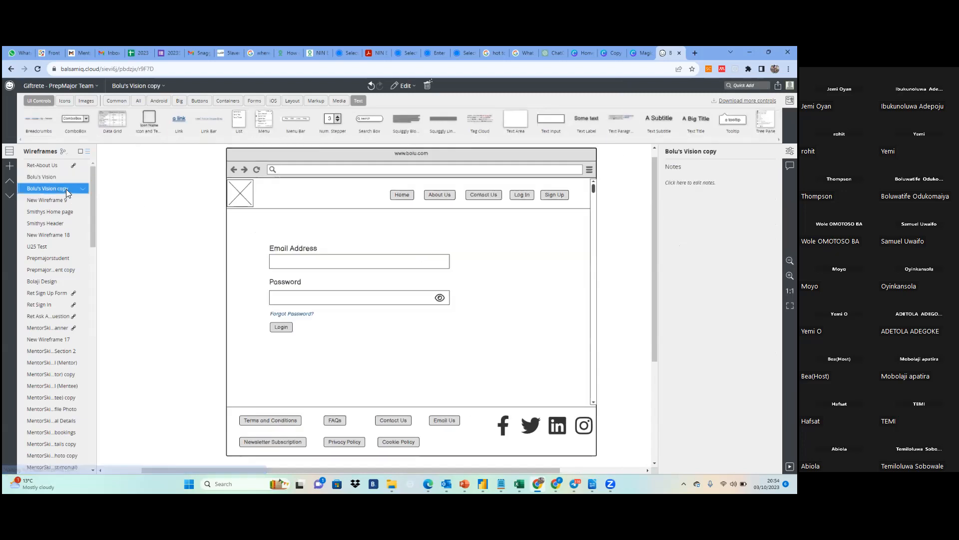
click(61, 175)
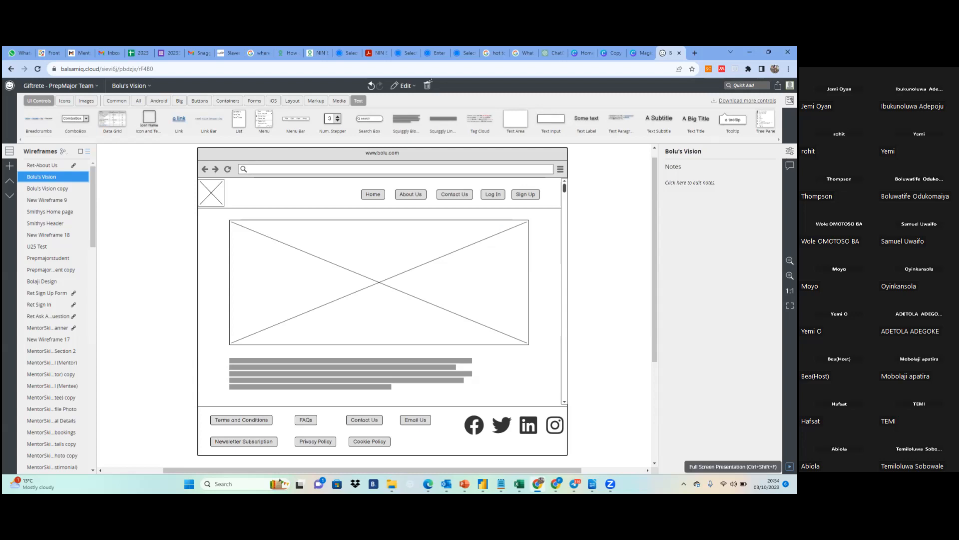
click(789, 466)
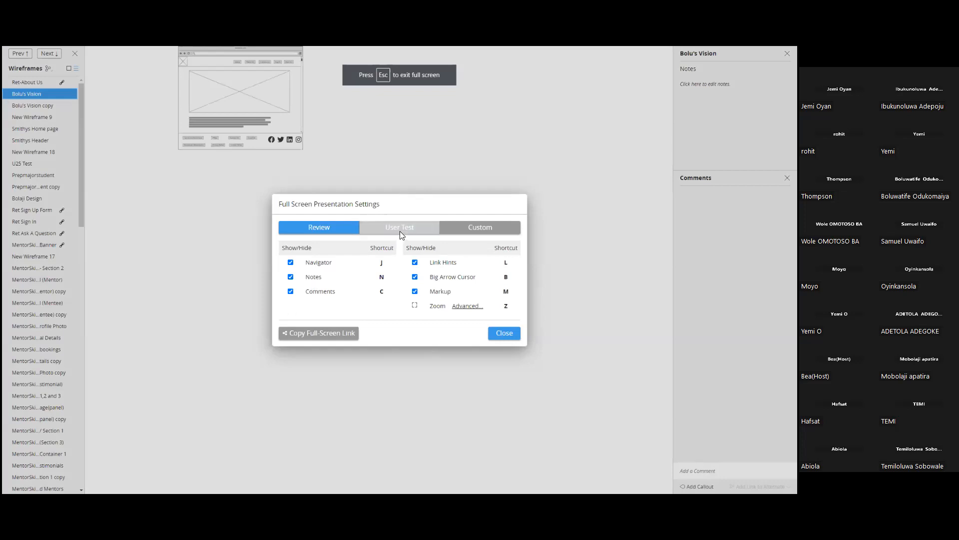
Set the full screen presentation to User Test mode, follow the header's Log In link to the login form, and exit the presentation
click(400, 228)
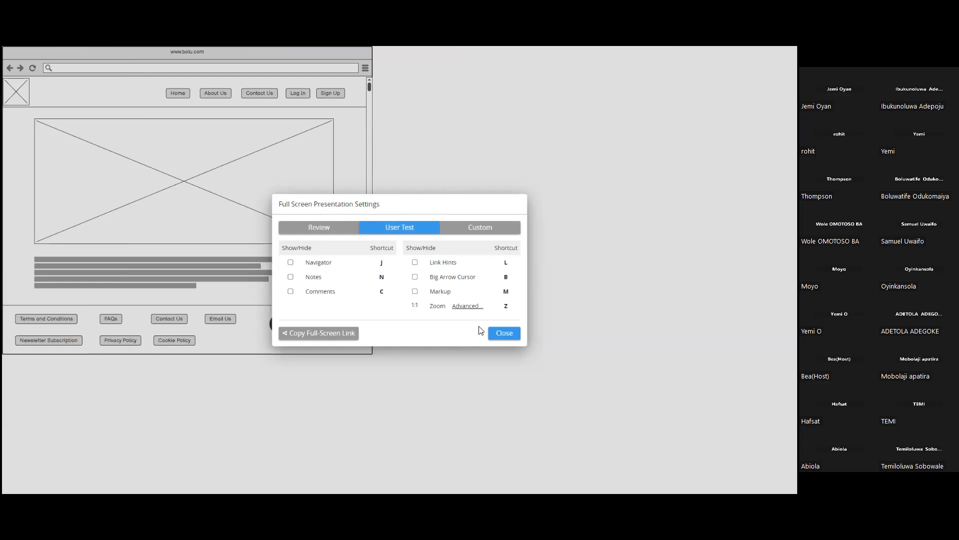
click(505, 334)
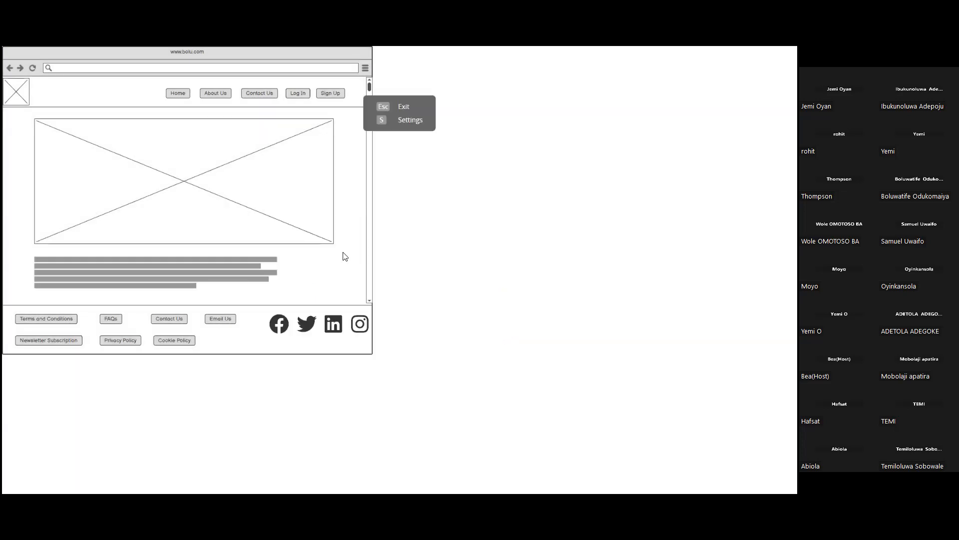
click(298, 94)
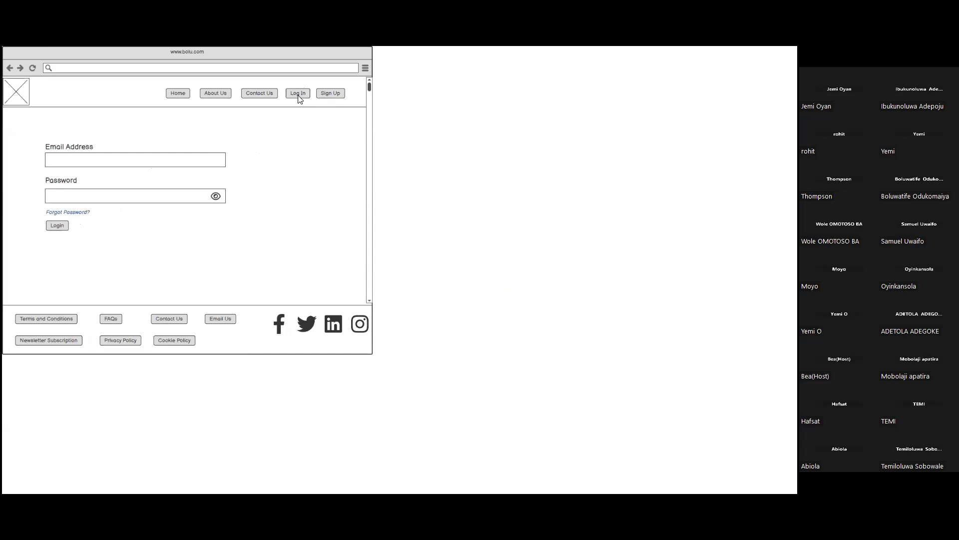
key(Escape)
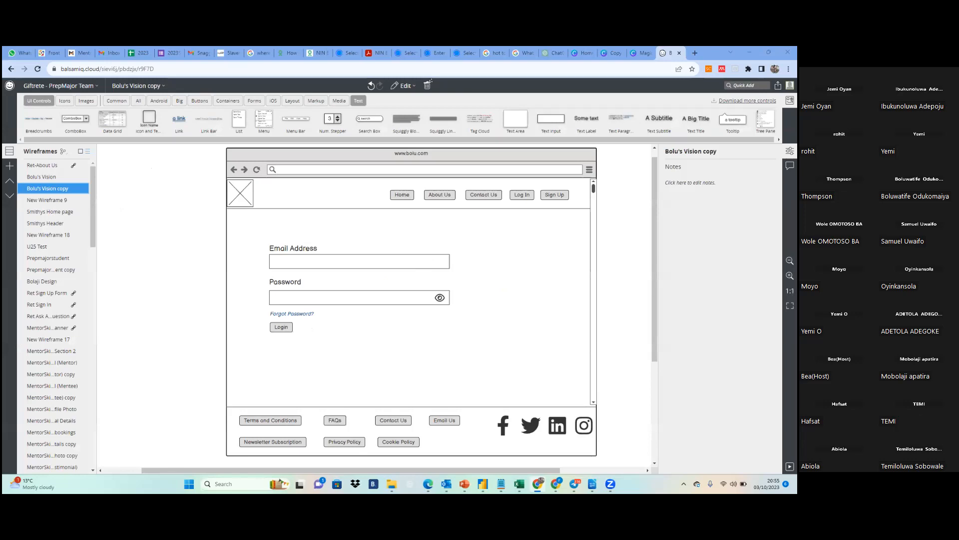
Link the header's Home button on the login form wireframe to the home page wireframe
click(400, 196)
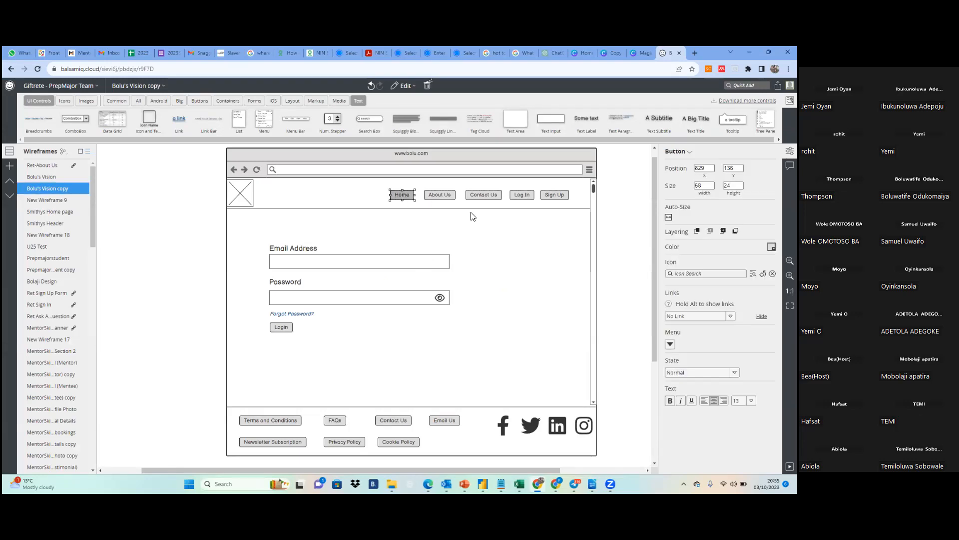
click(697, 315)
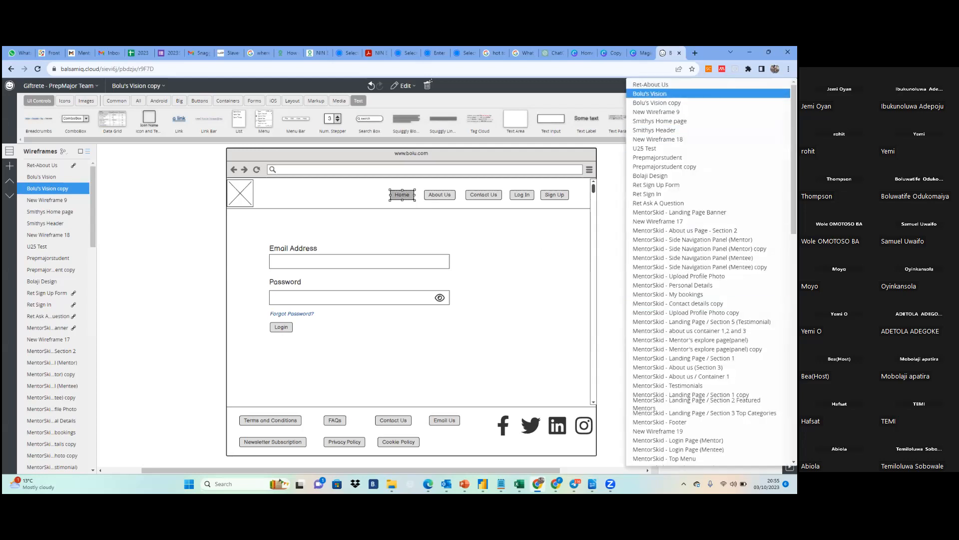
click(649, 93)
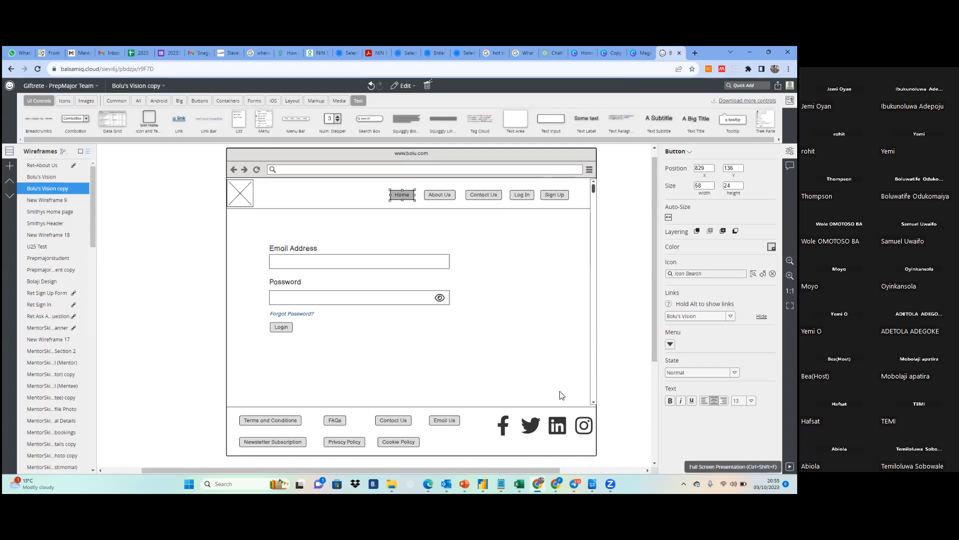
Present the home page wireframe full screen, test the Log In and Home links back and forth, and exit the presentation
click(44, 178)
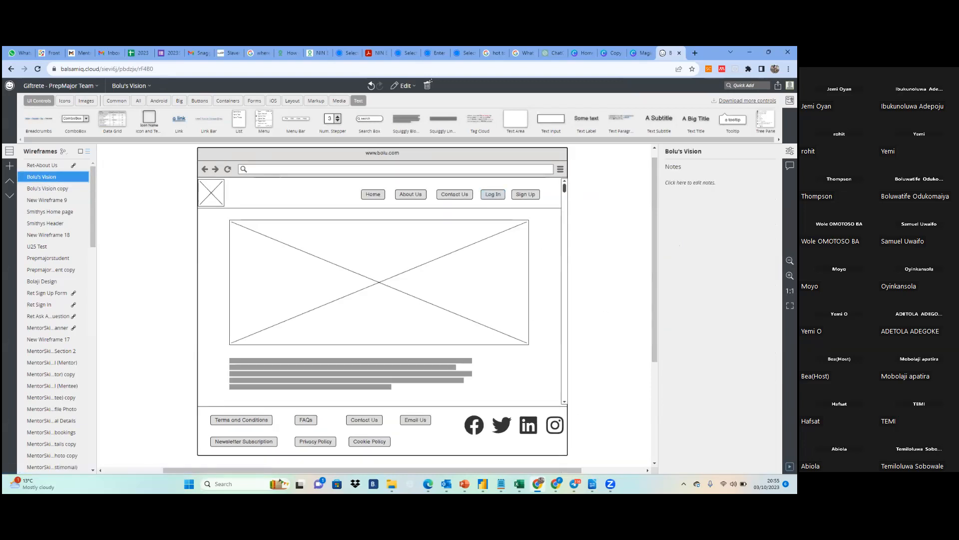
click(789, 466)
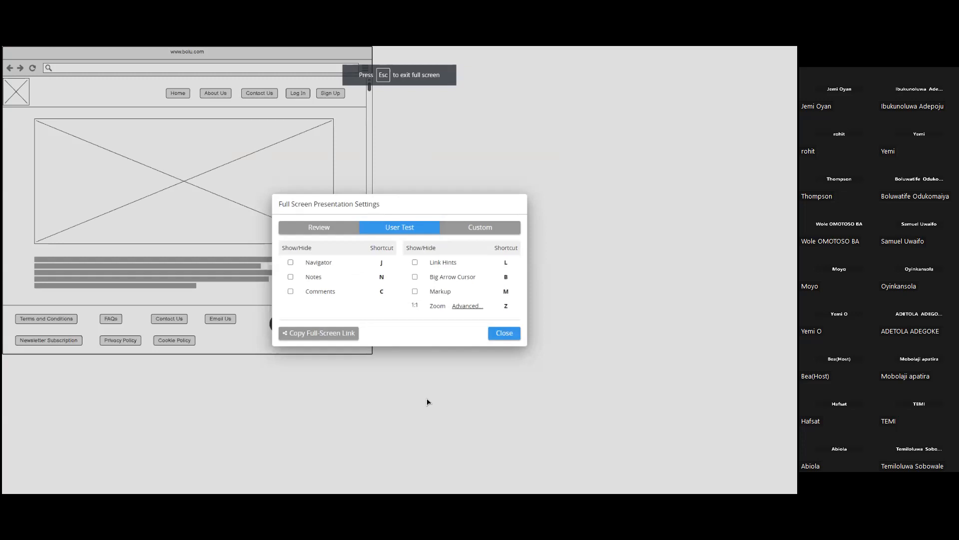
click(509, 330)
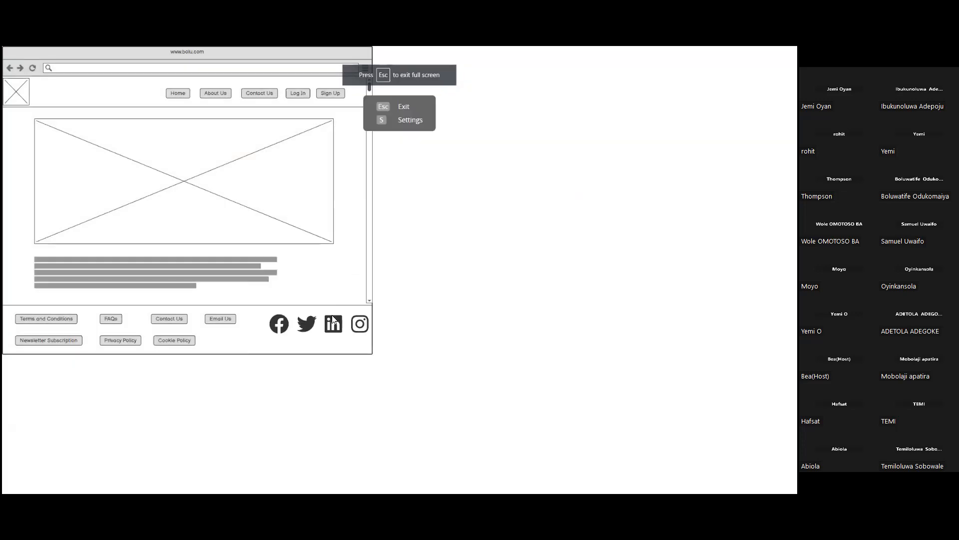
click(298, 94)
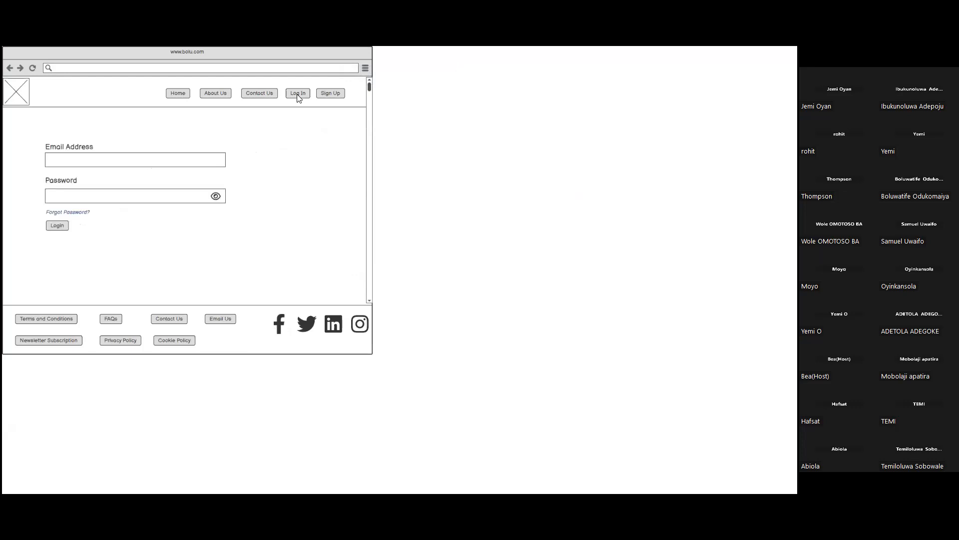
click(177, 95)
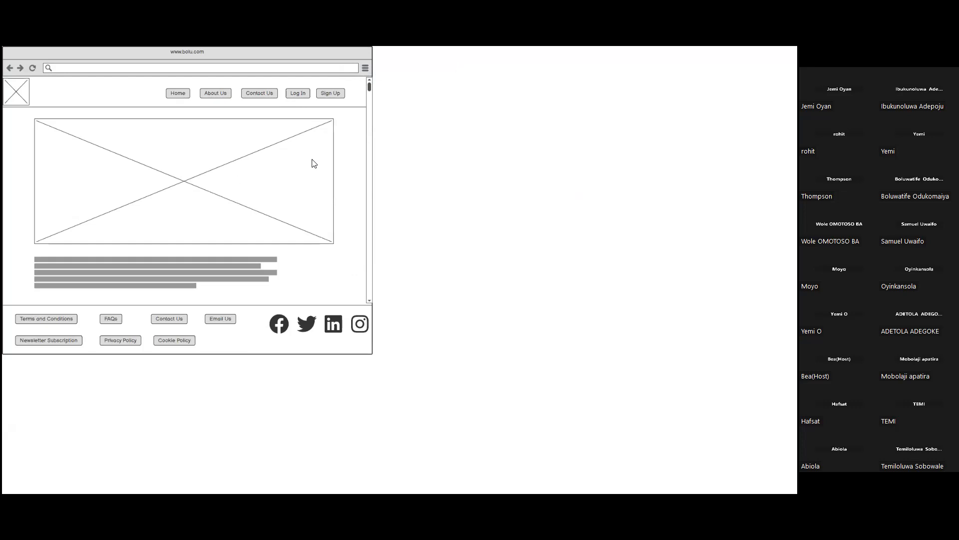
click(297, 96)
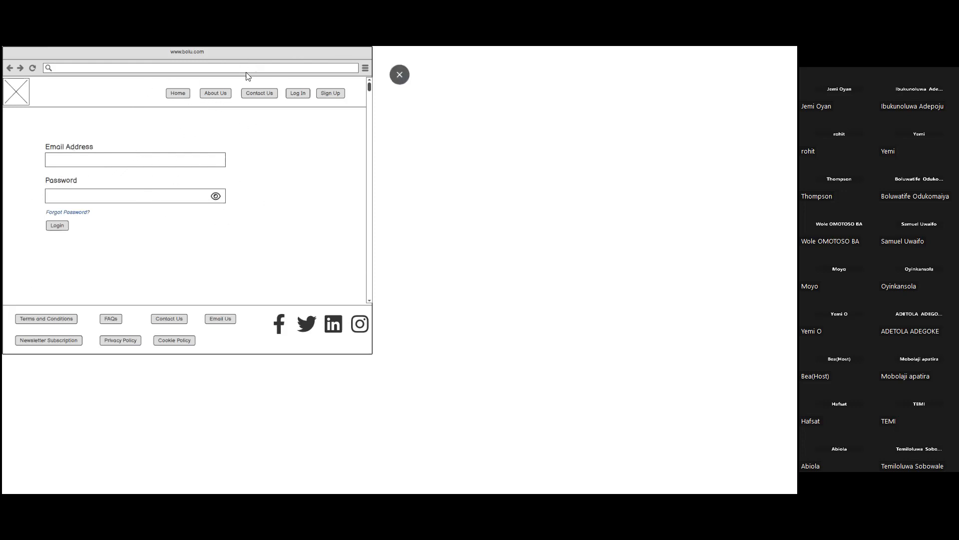
click(177, 95)
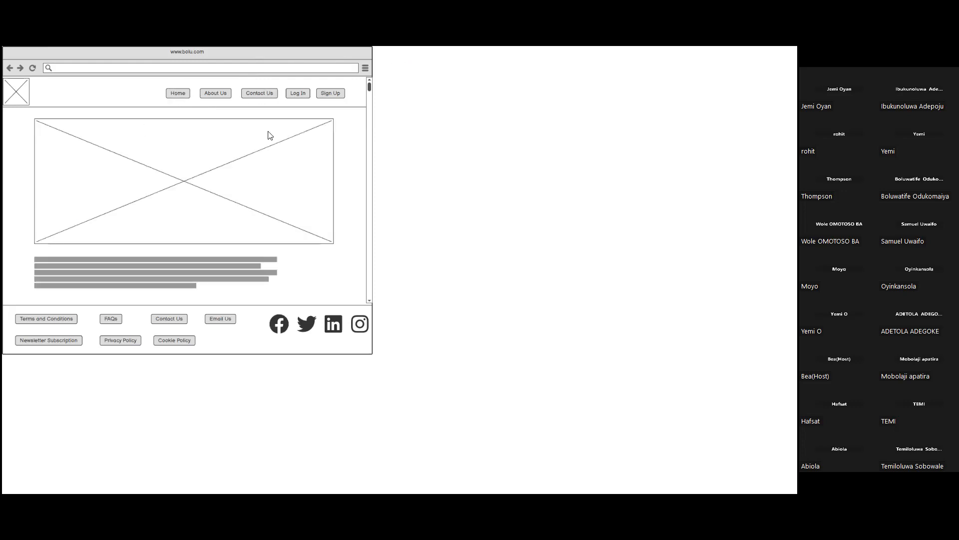
mouse_move(343, 59)
click(400, 75)
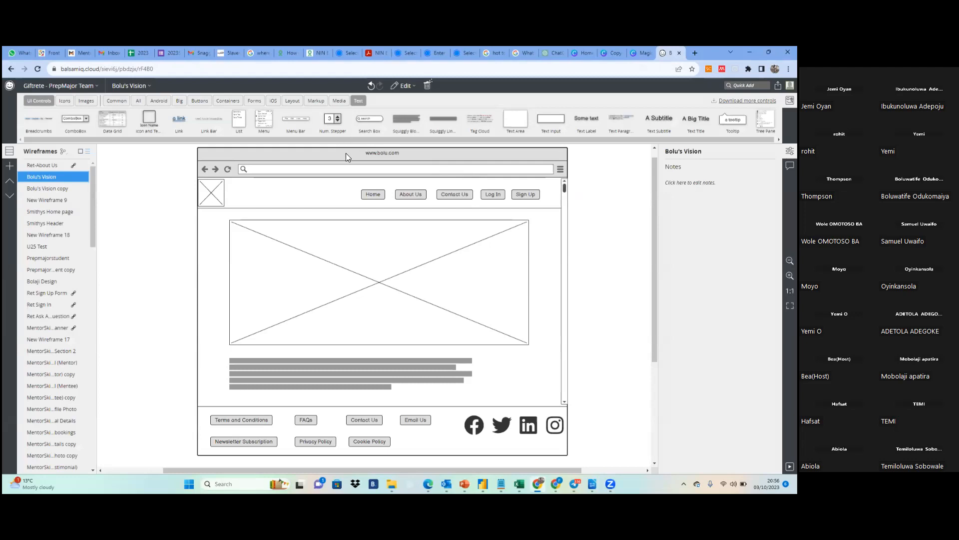
Select the home page controls inside the browser window and move them up to Y position 94
drag(187, 147, 529, 177)
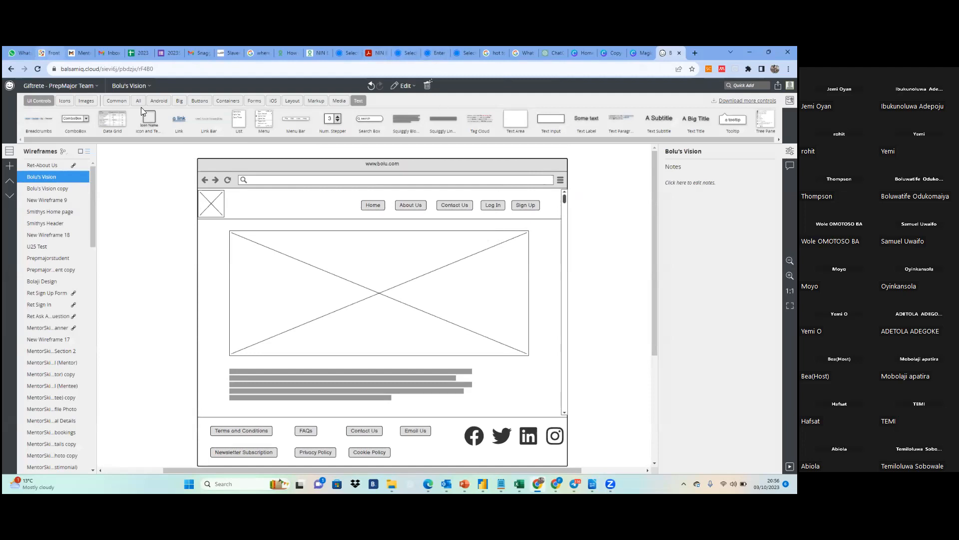
drag(187, 150, 583, 447)
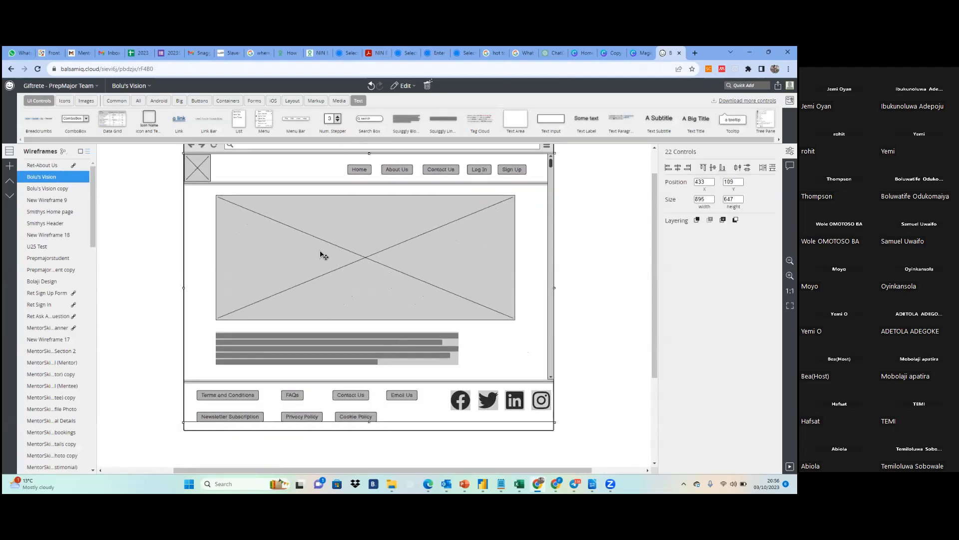
mouse_move(321, 252)
mouse_down()
mouse_move(353, 257)
mouse_move(323, 245)
mouse_up()
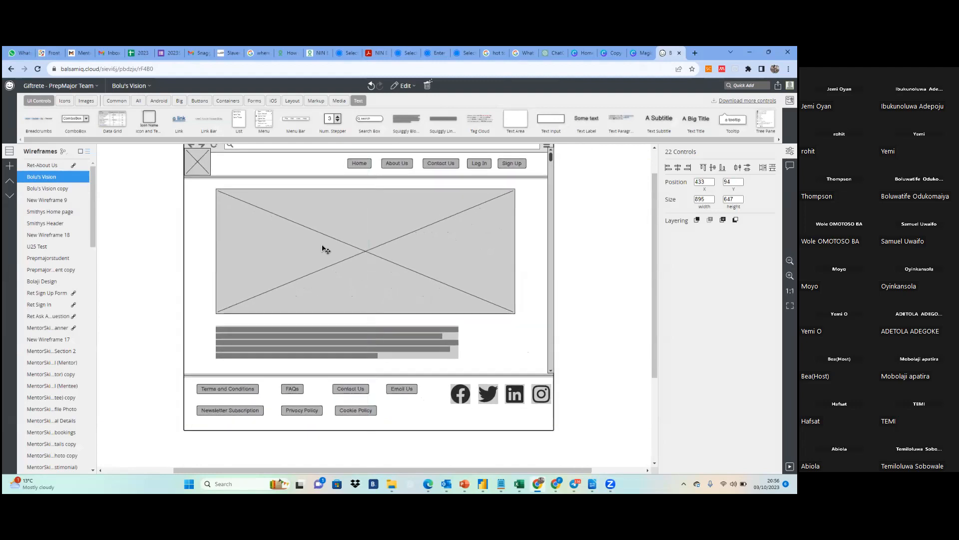
click(583, 355)
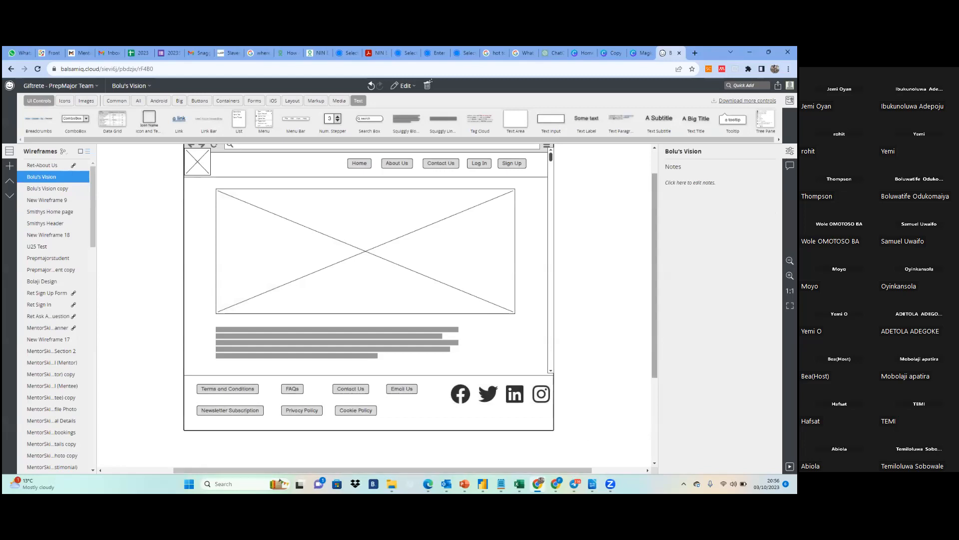
scroll(265, 322, up, 1)
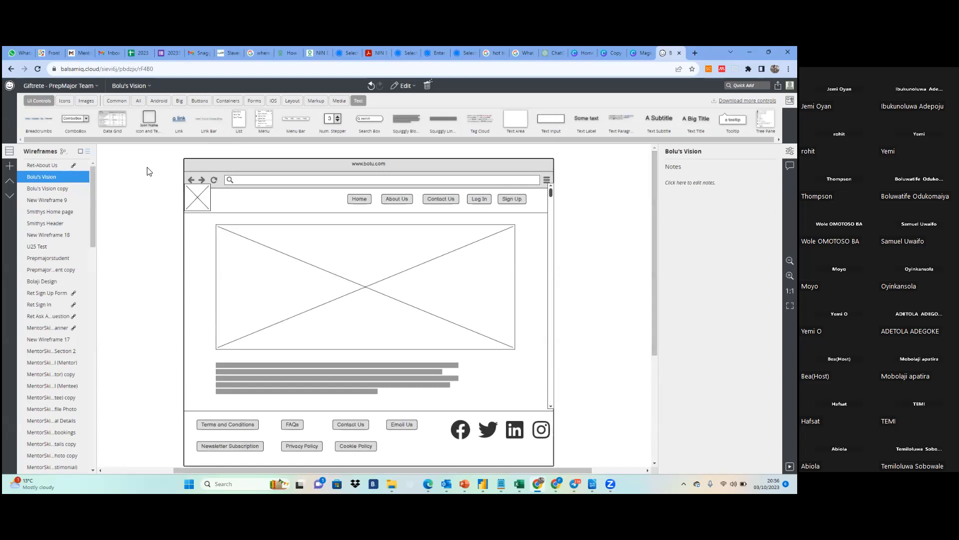
drag(155, 156, 562, 430)
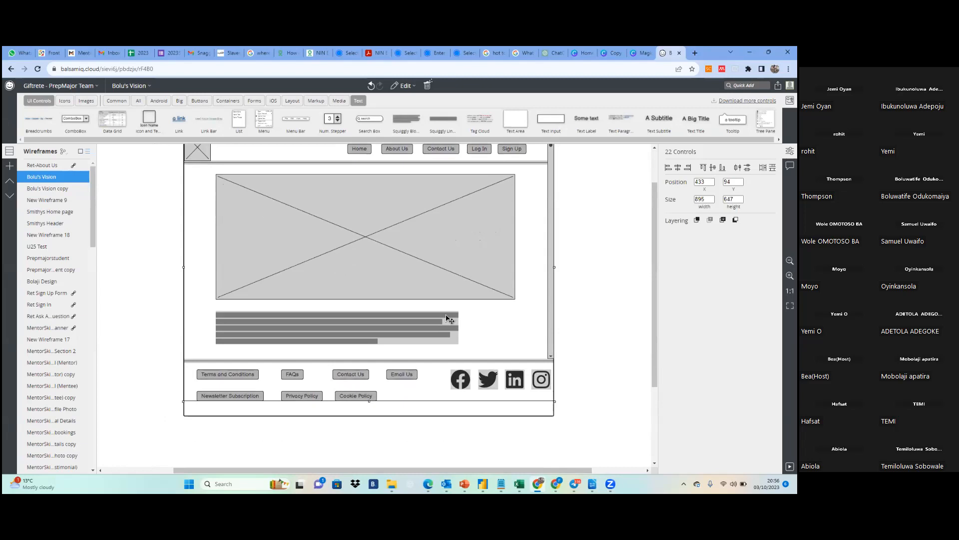
click(643, 414)
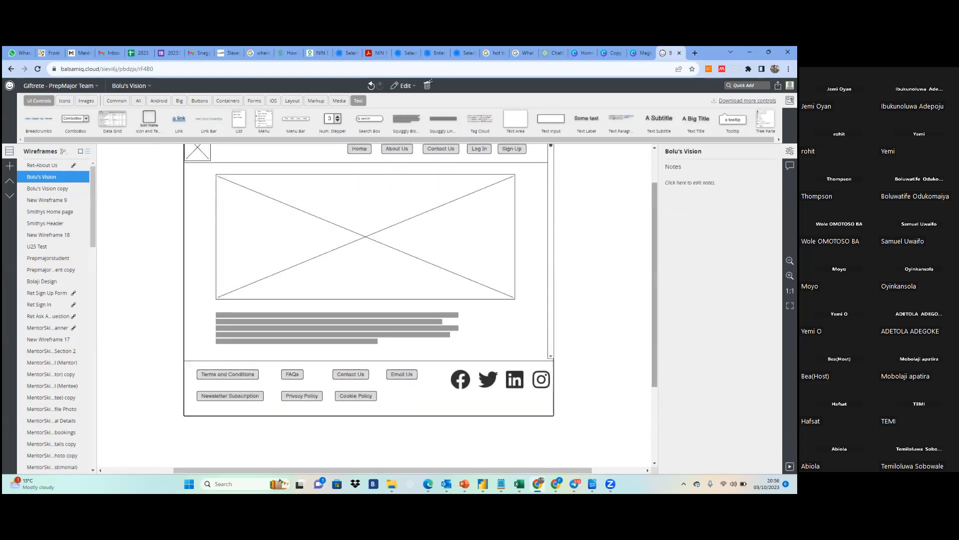
scroll(260, 203, up, 2)
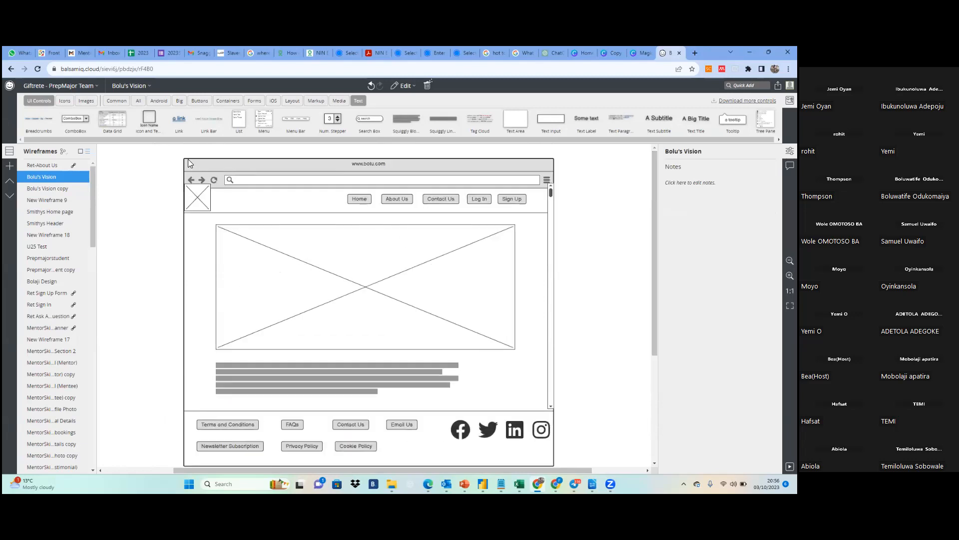
drag(163, 154, 594, 449)
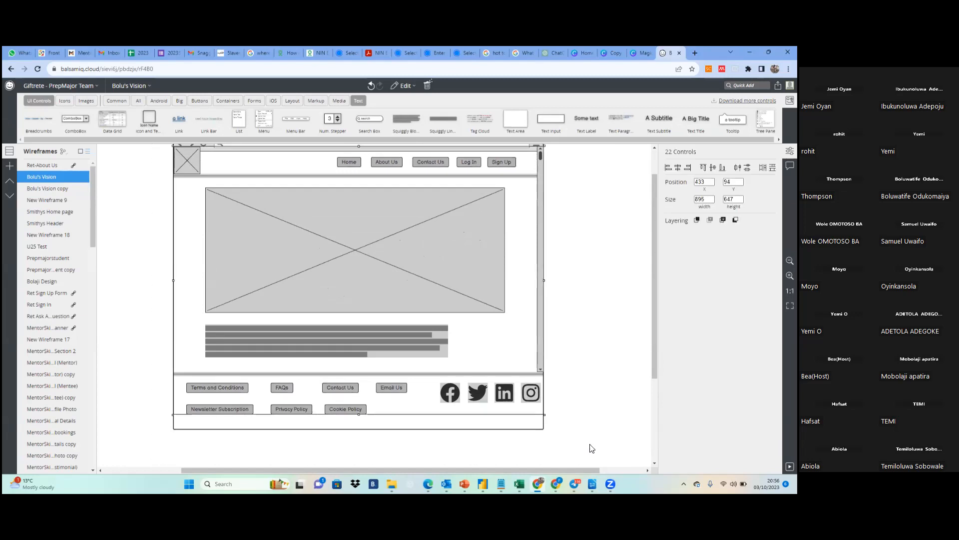
right_click(416, 389)
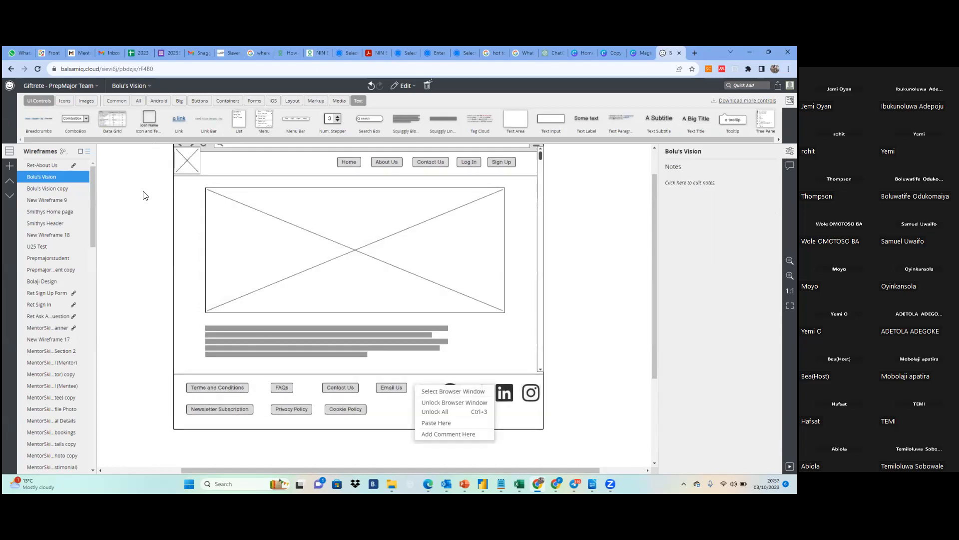
key(Escape)
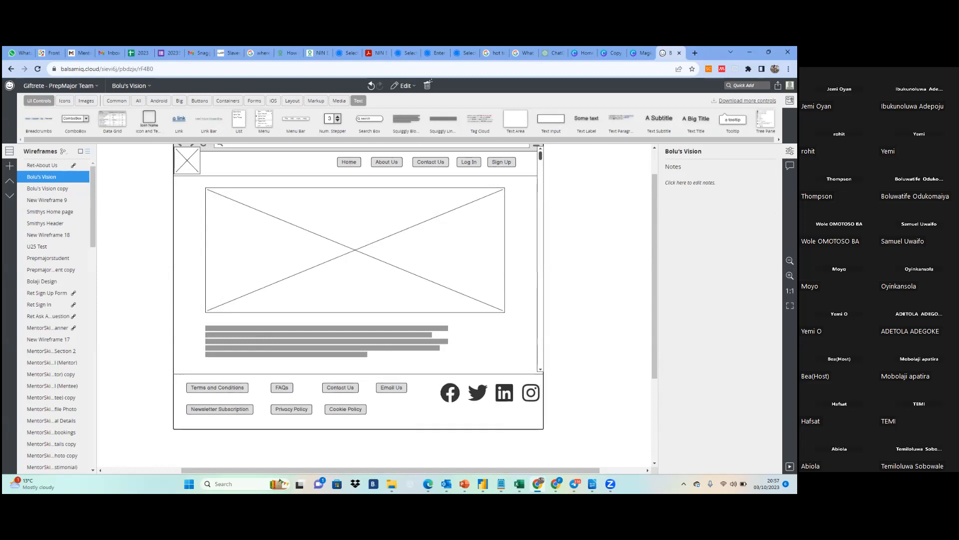
scroll(358, 290, up, 1)
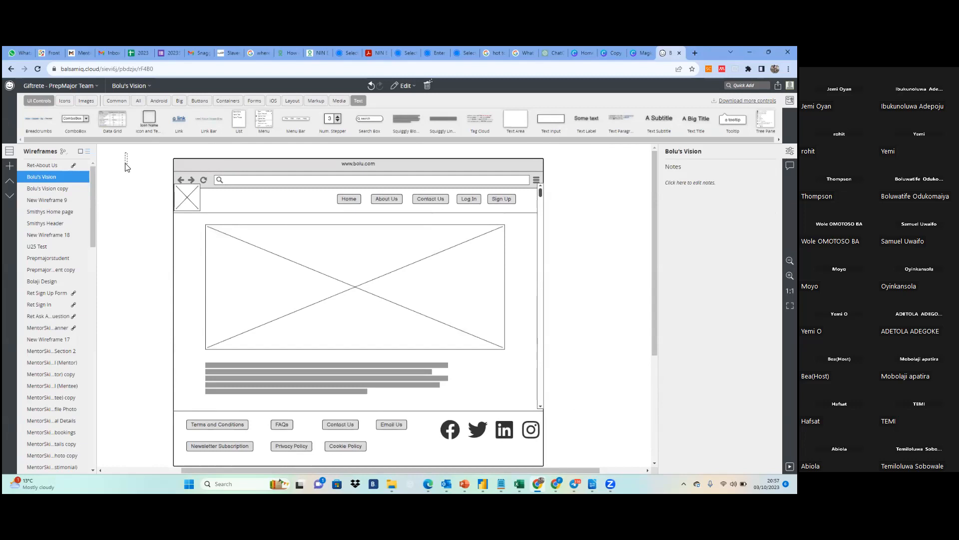
Group all the home page controls inside the browser window and move the group down to Y position 116
drag(155, 157, 585, 437)
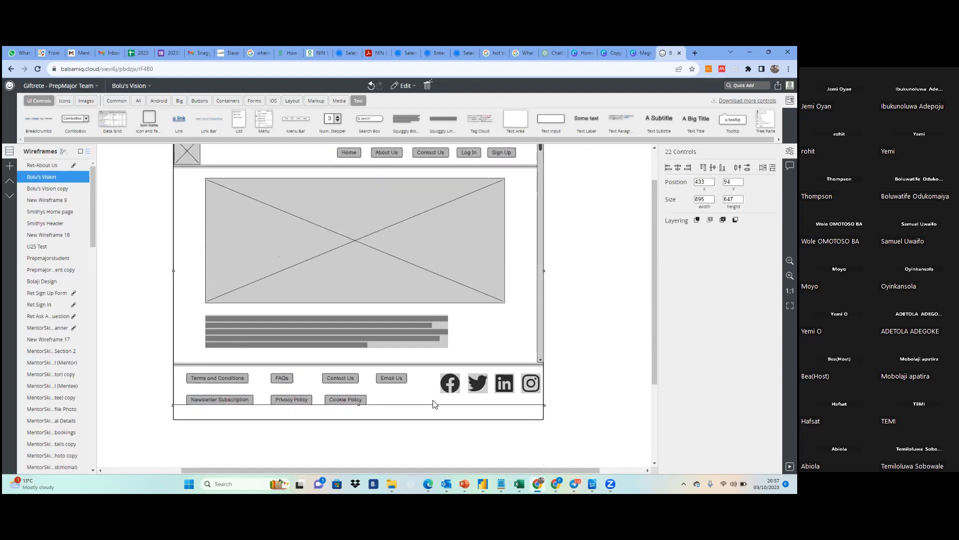
right_click(365, 352)
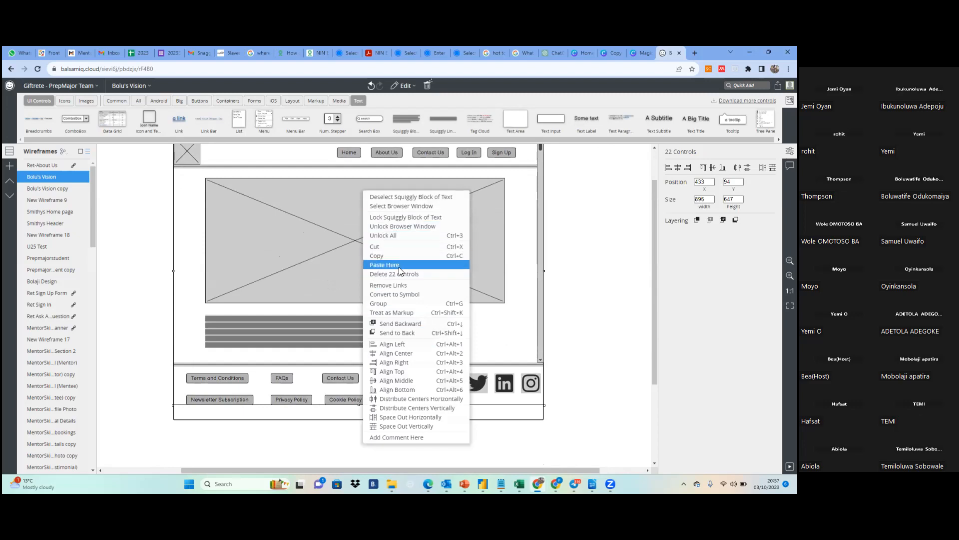
click(387, 305)
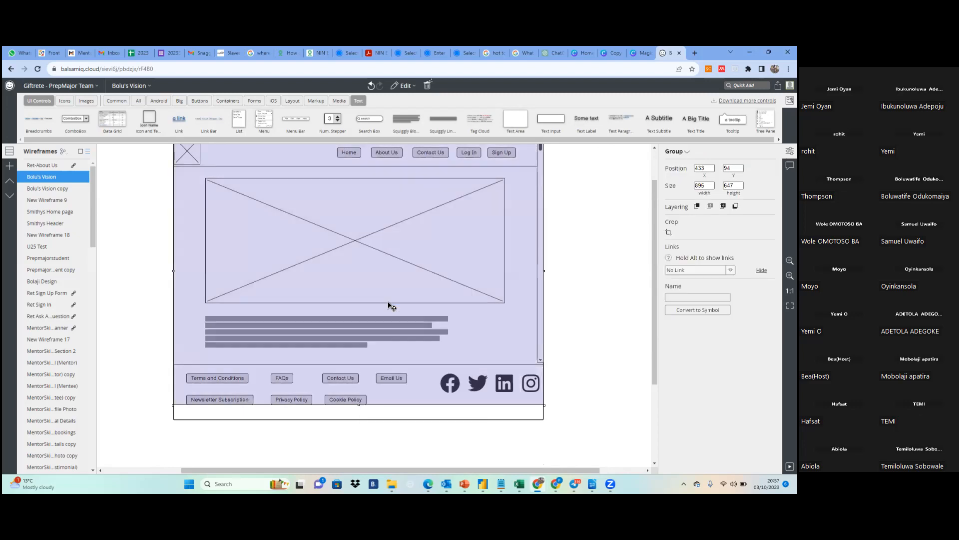
mouse_move(359, 280)
mouse_down()
mouse_move(410, 278)
mouse_move(362, 281)
mouse_move(363, 290)
mouse_up()
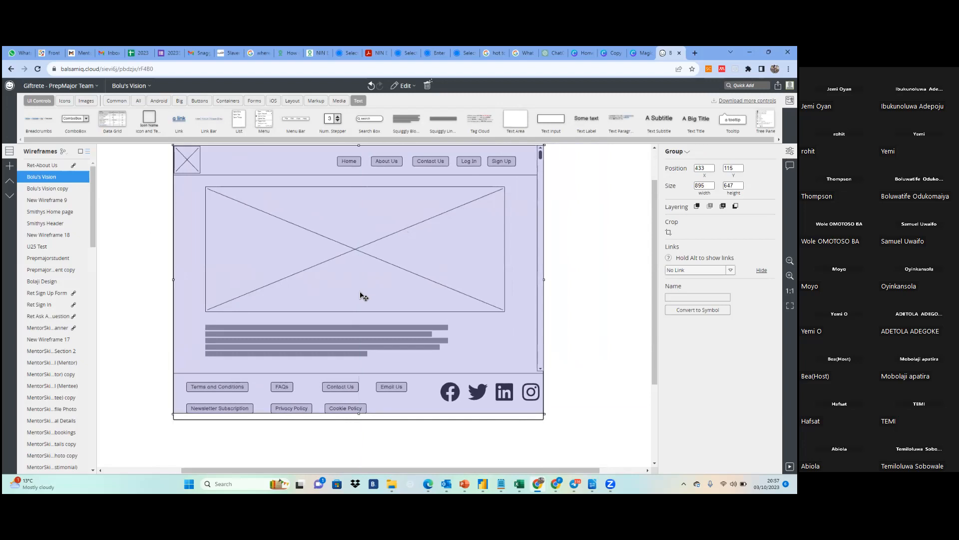
click(459, 434)
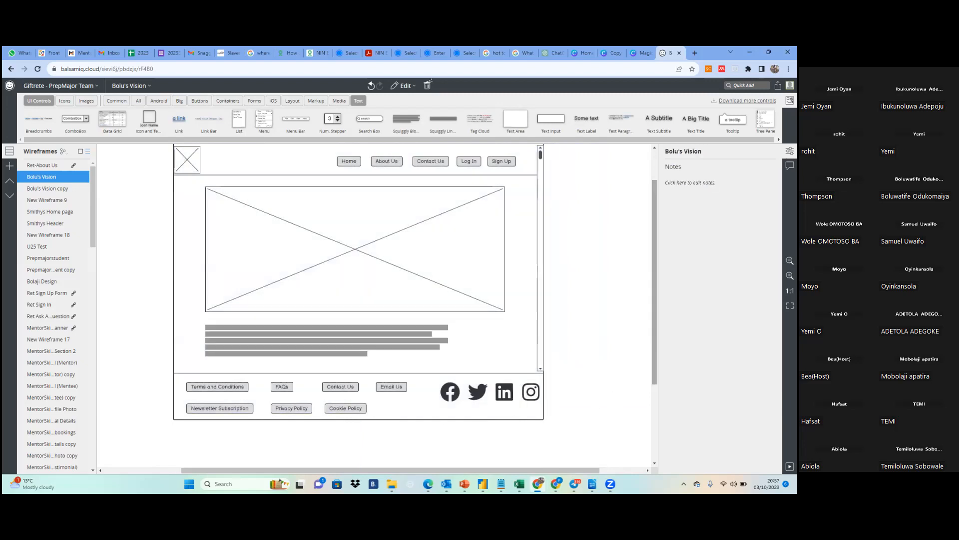
scroll(594, 292, up, 1)
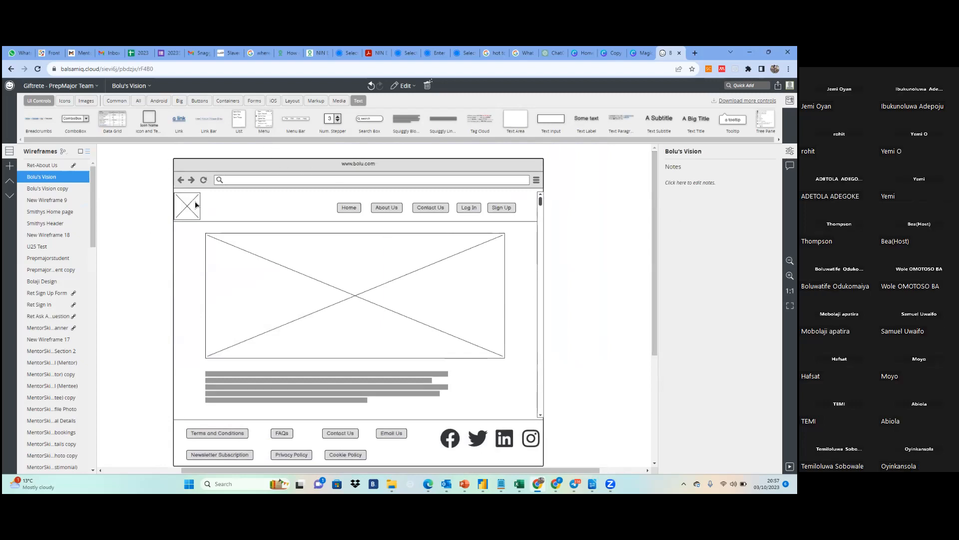
Move the grouped page content down and to the right, past the browser window's right edge
click(195, 202)
drag(195, 201, 262, 246)
Unlock the browser window and move it to position 597, 141 so that it frames the displaced home page content
click(242, 164)
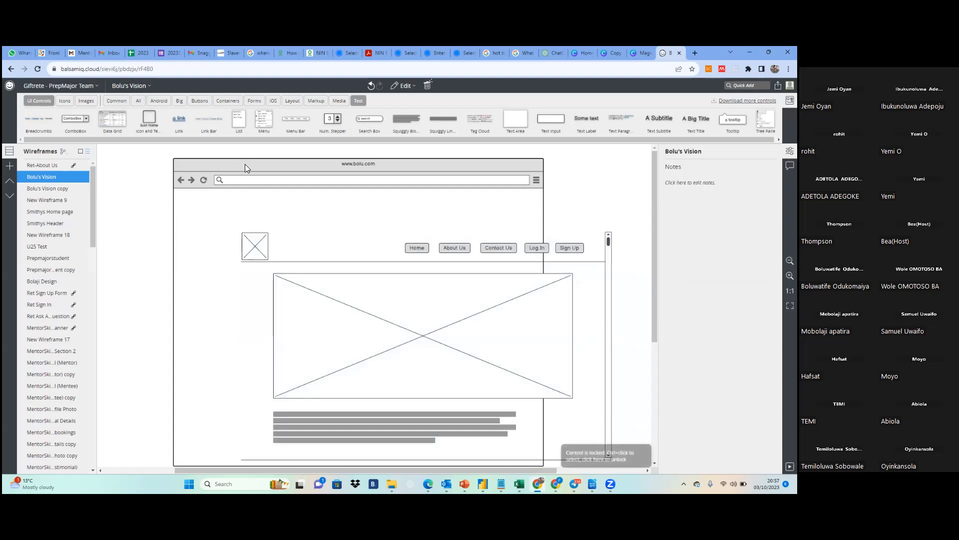
right_click(245, 165)
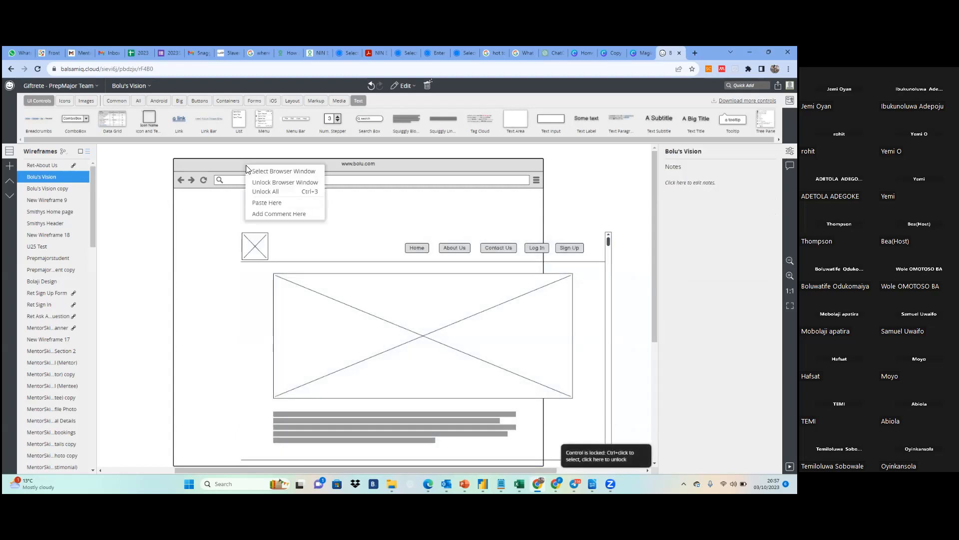
click(270, 183)
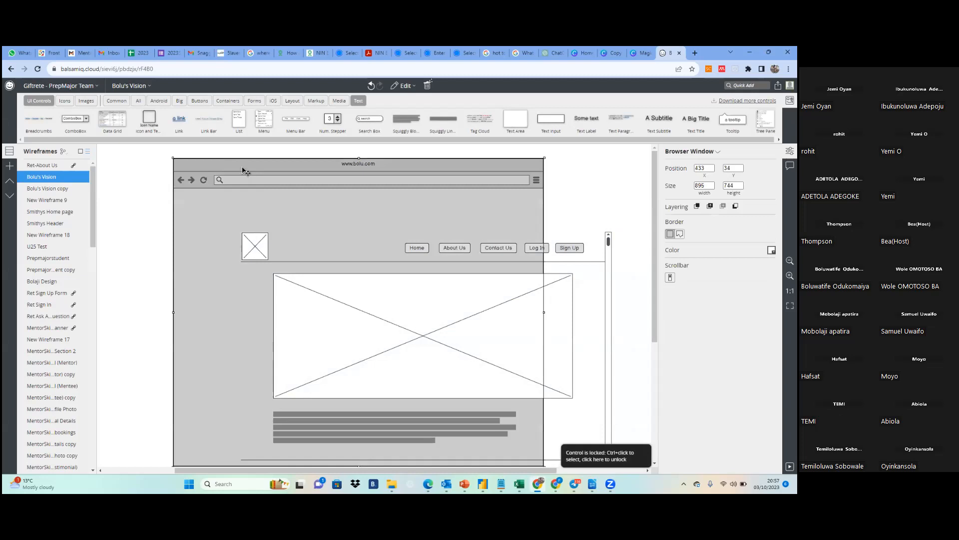
drag(244, 168, 309, 211)
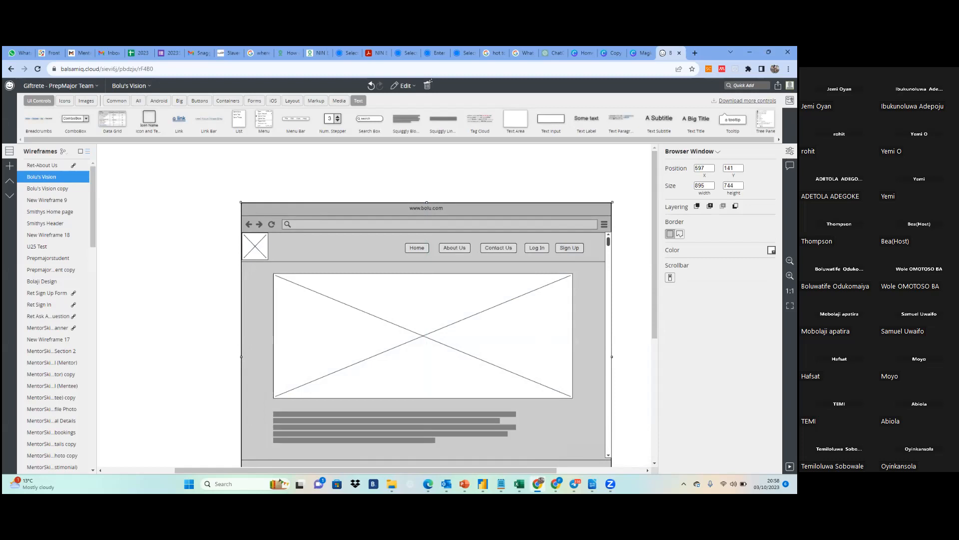
scroll(425, 300, down, 3)
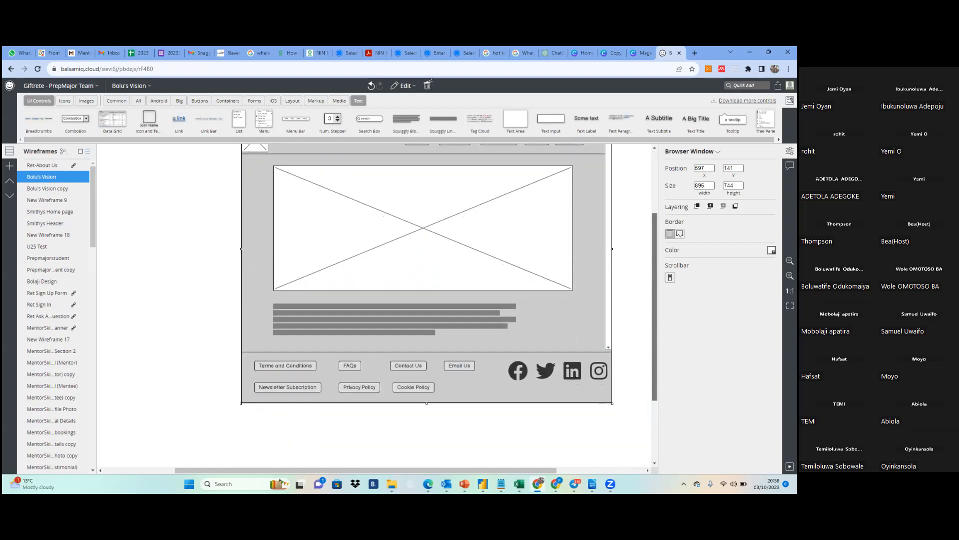
scroll(250, 261, up, 1)
scroll(251, 261, down, 1)
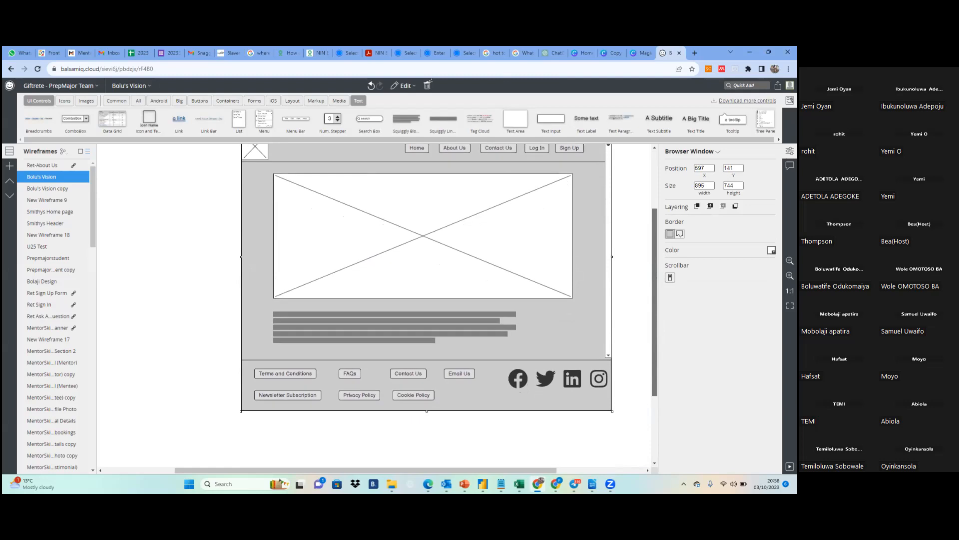
scroll(425, 280, down, 1)
scroll(425, 279, up, 3)
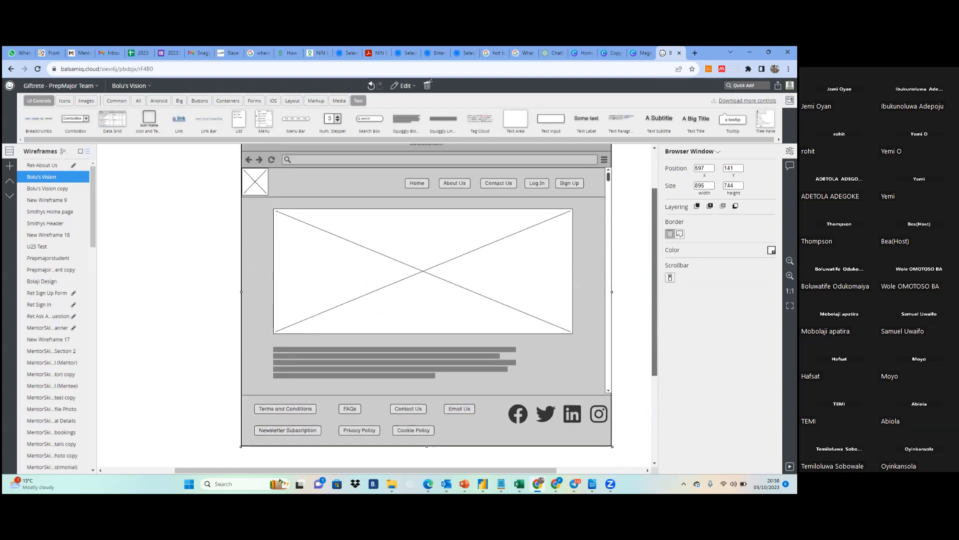
drag(654, 281, 654, 268)
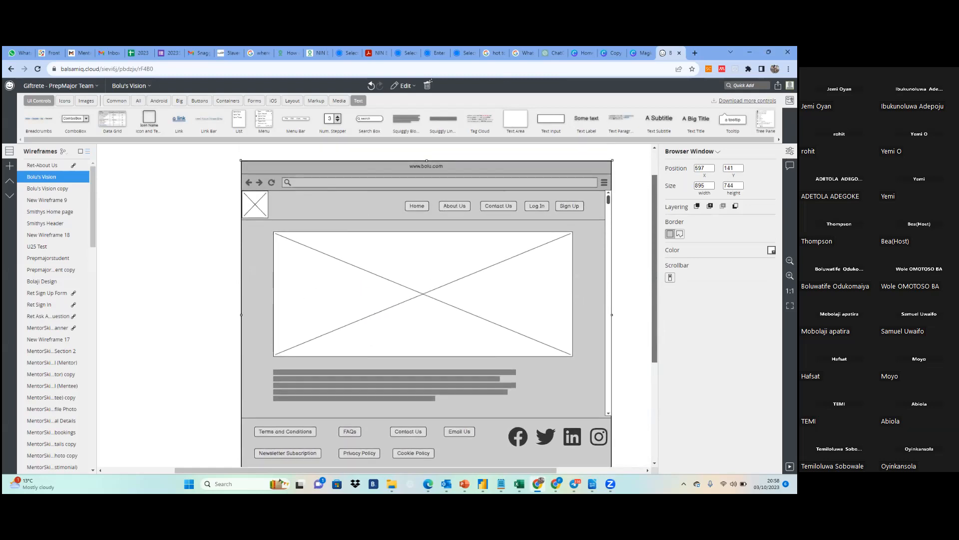
right_click(376, 177)
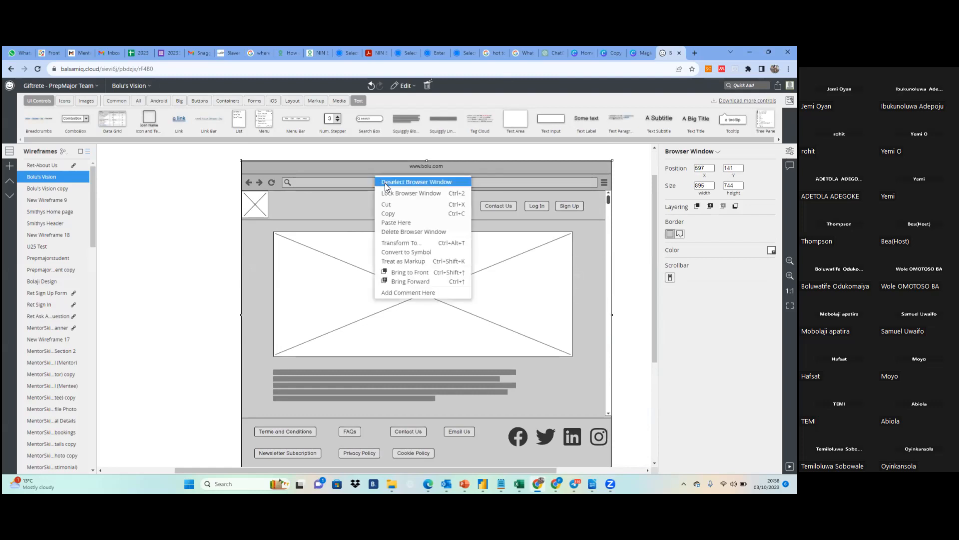
click(346, 165)
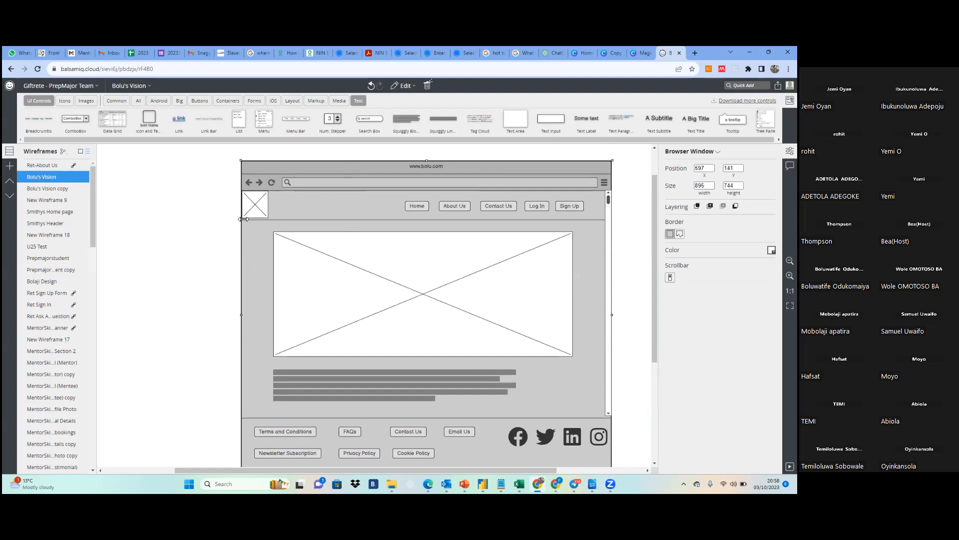
click(221, 219)
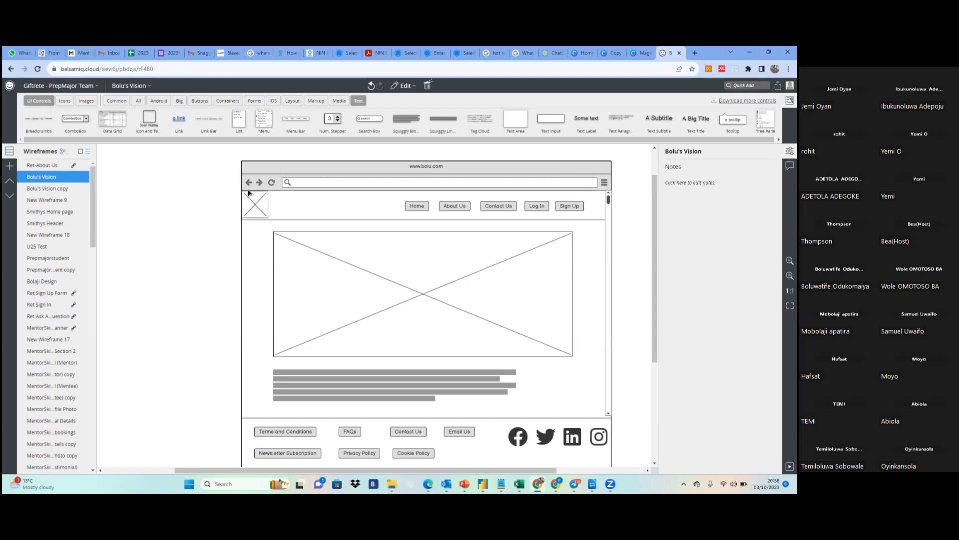
Group the home page content with its browser window and lock the resulting group
drag(230, 154, 642, 435)
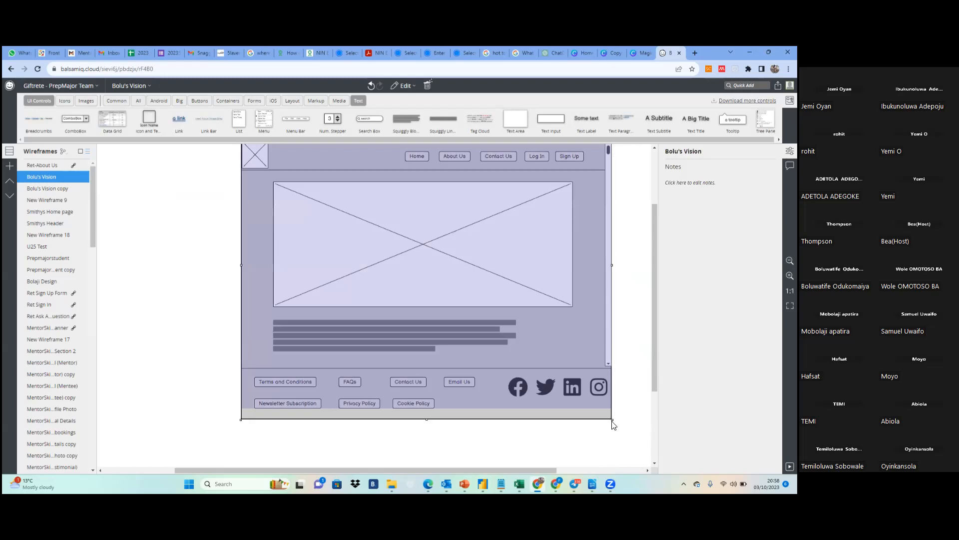
right_click(446, 292)
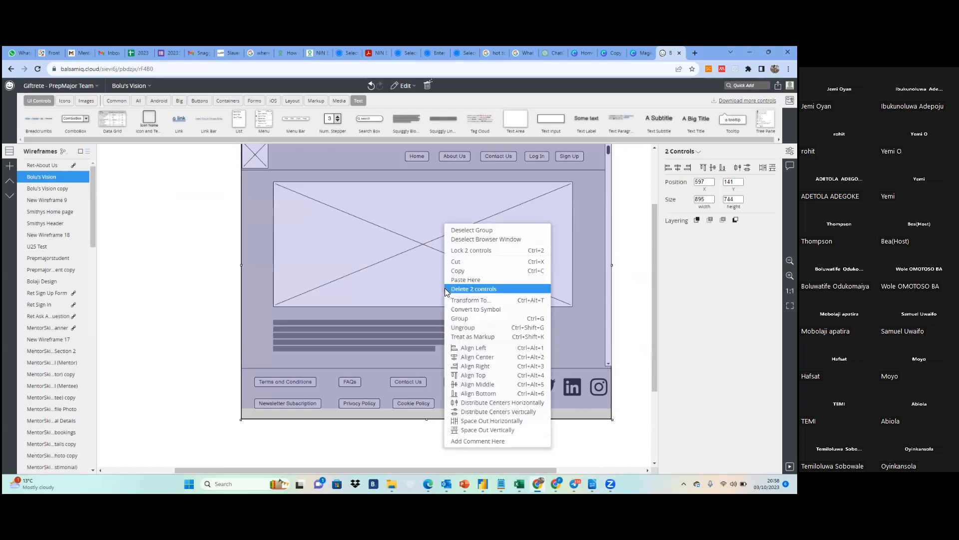
click(465, 318)
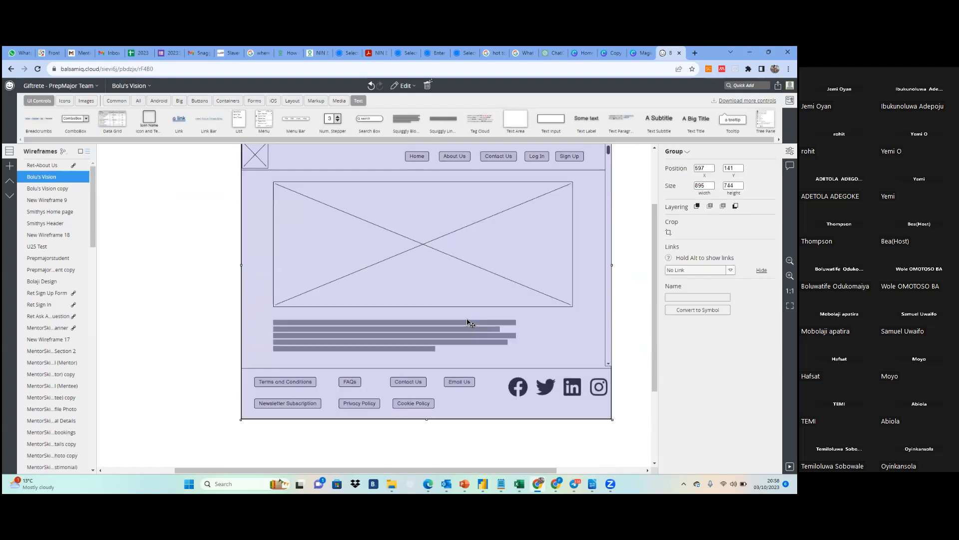
right_click(436, 272)
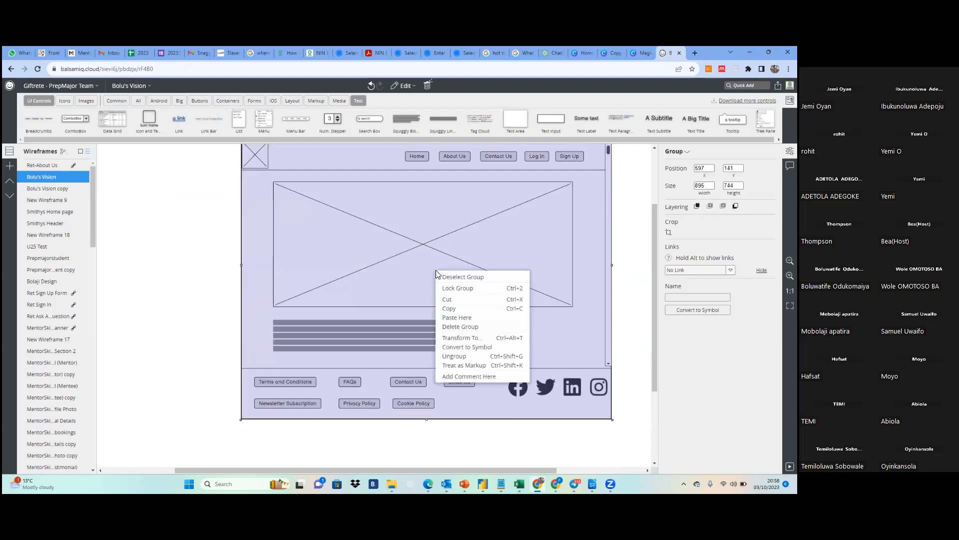
click(459, 289)
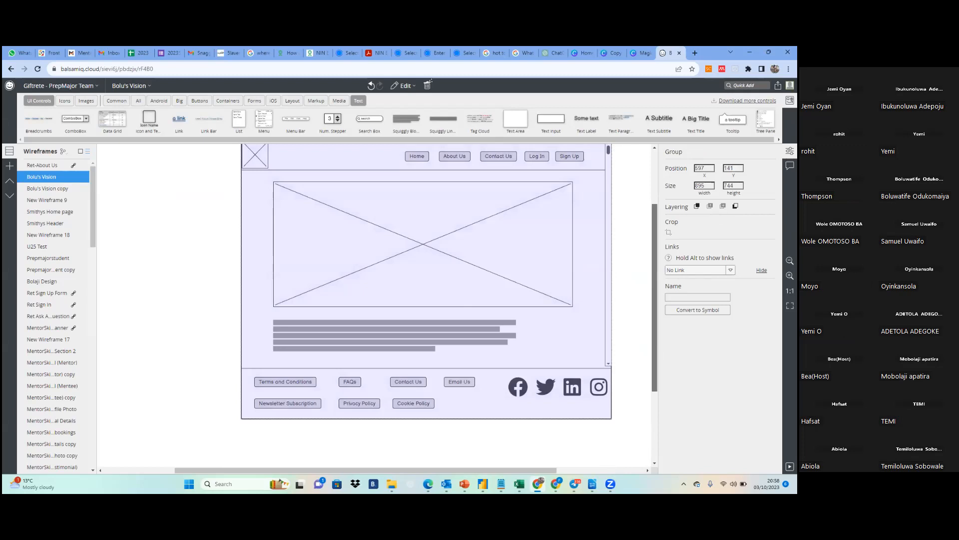
scroll(647, 262, up, 2)
click(606, 211)
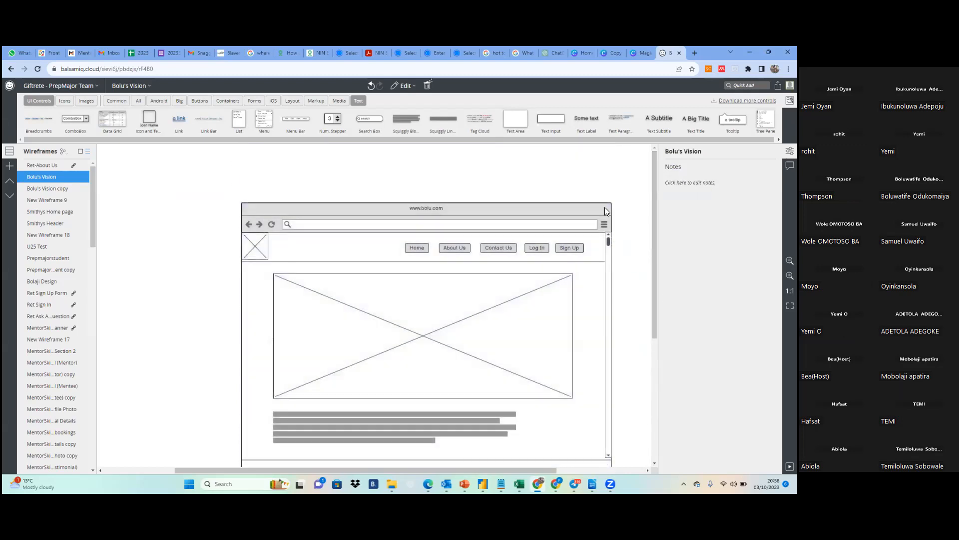
Open the login page wireframe and try selecting all its controls for grouping
click(49, 189)
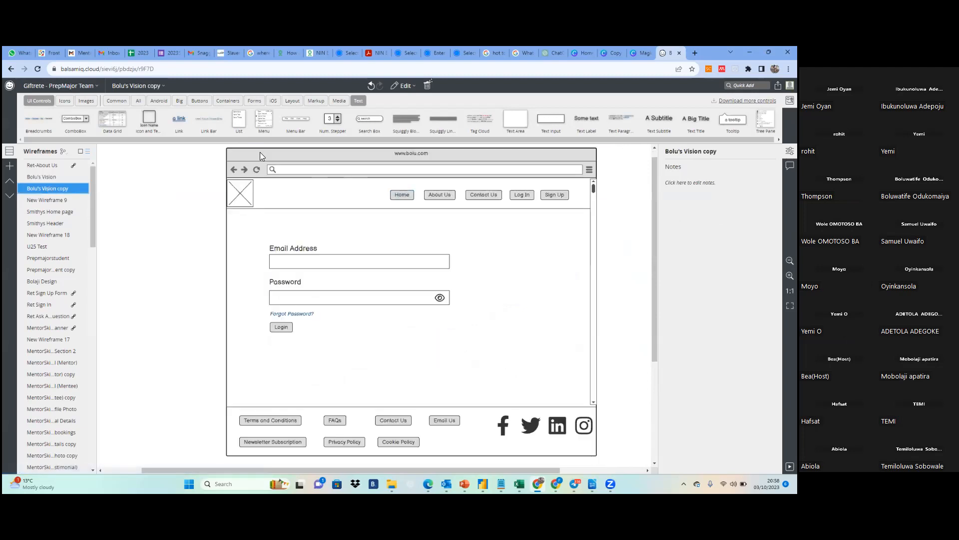
drag(215, 152, 611, 451)
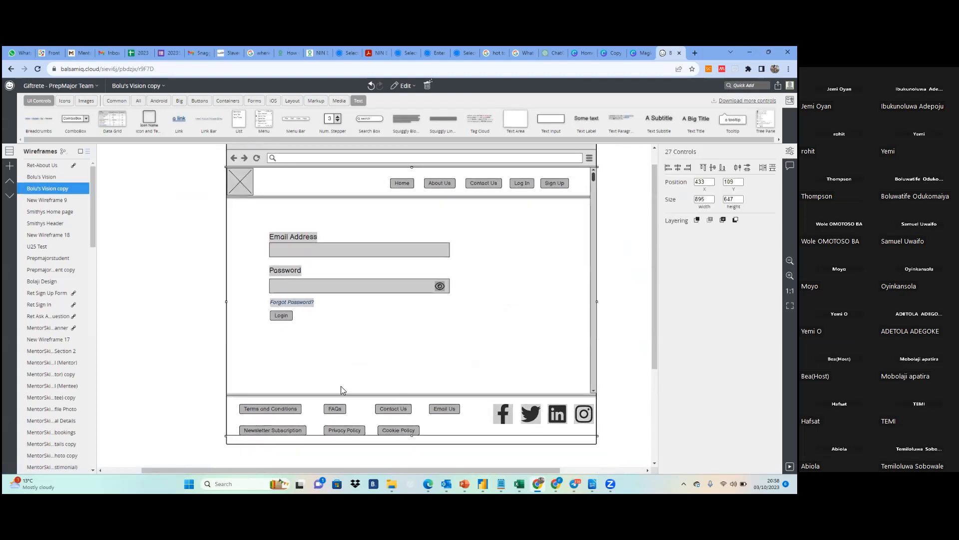
right_click(339, 335)
key(Escape)
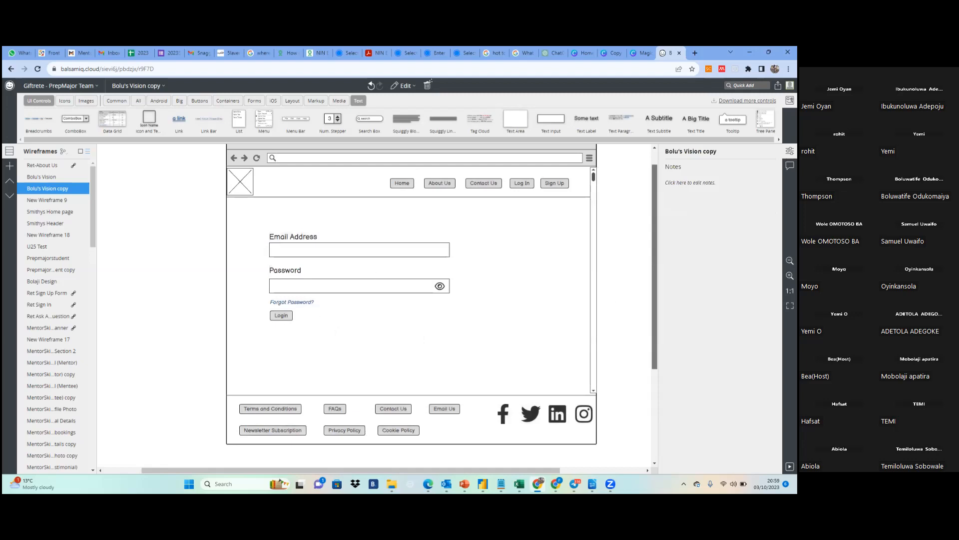
scroll(326, 186, up, 1)
drag(209, 158, 623, 417)
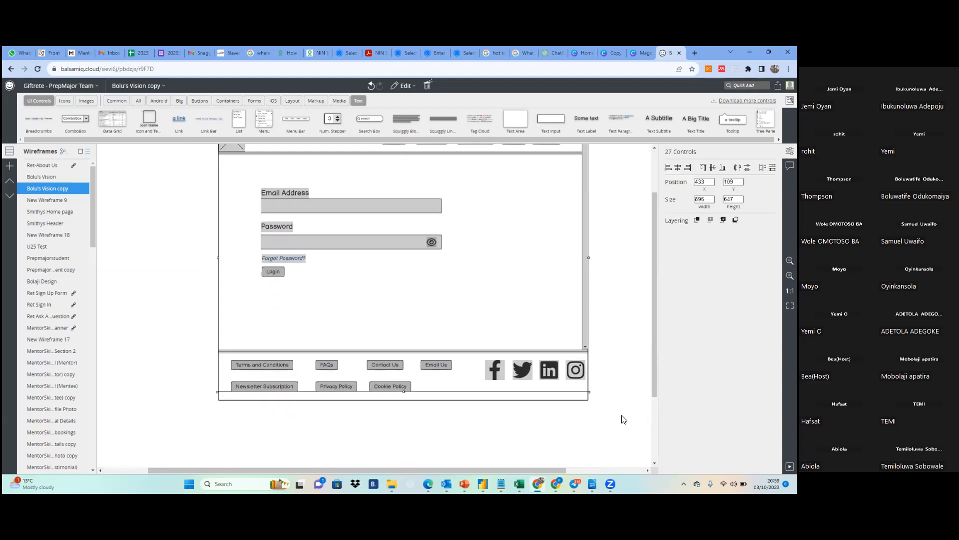
right_click(427, 341)
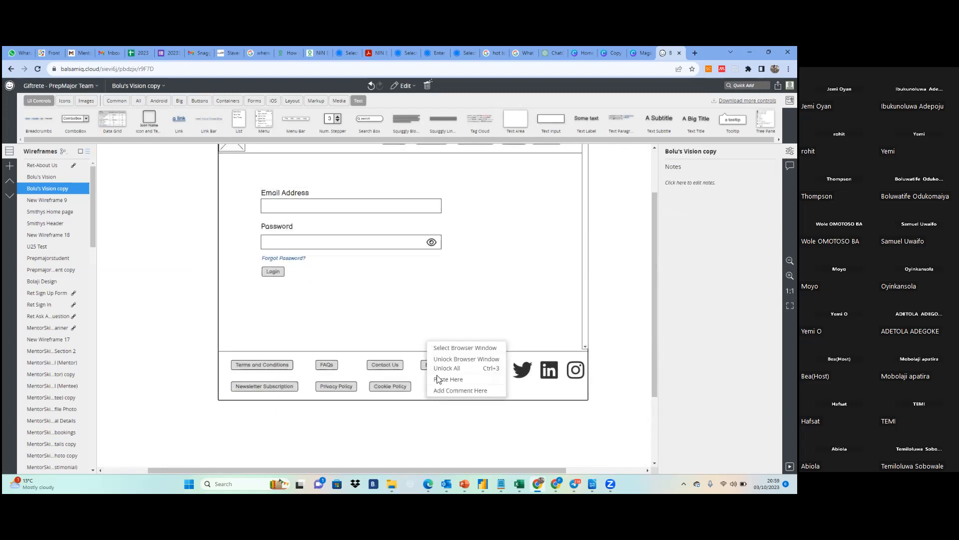
click(614, 382)
scroll(644, 284, up, 2)
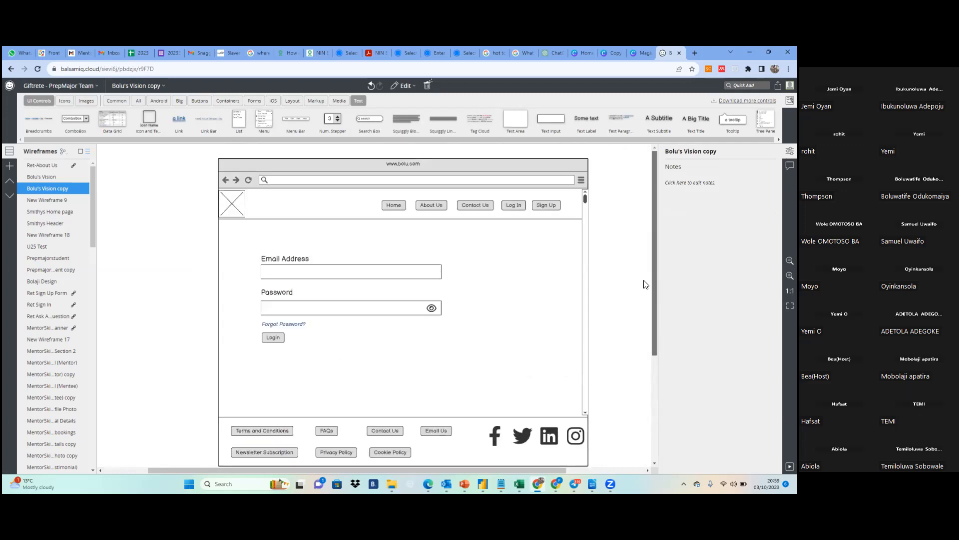
Group all the login page controls inside the browser window and lock the group
drag(201, 161, 610, 466)
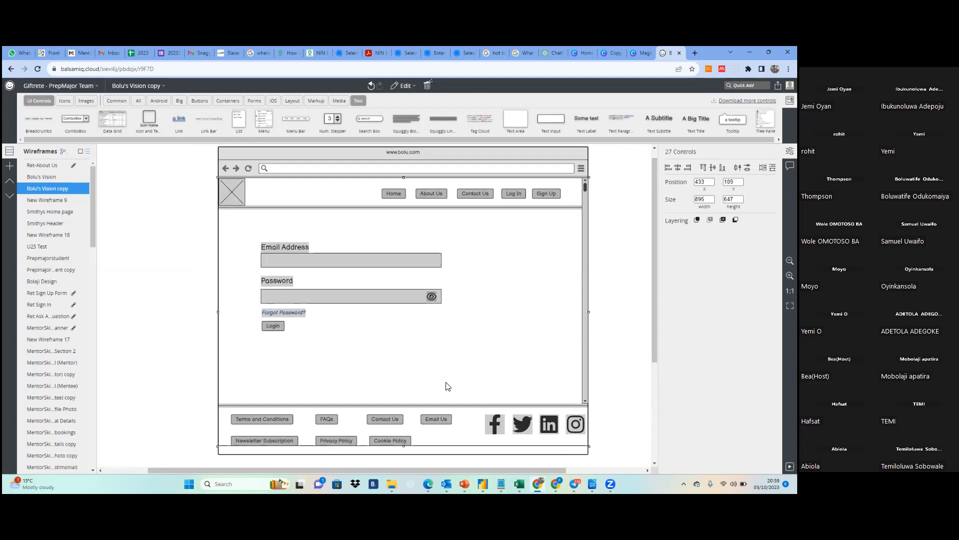
right_click(425, 407)
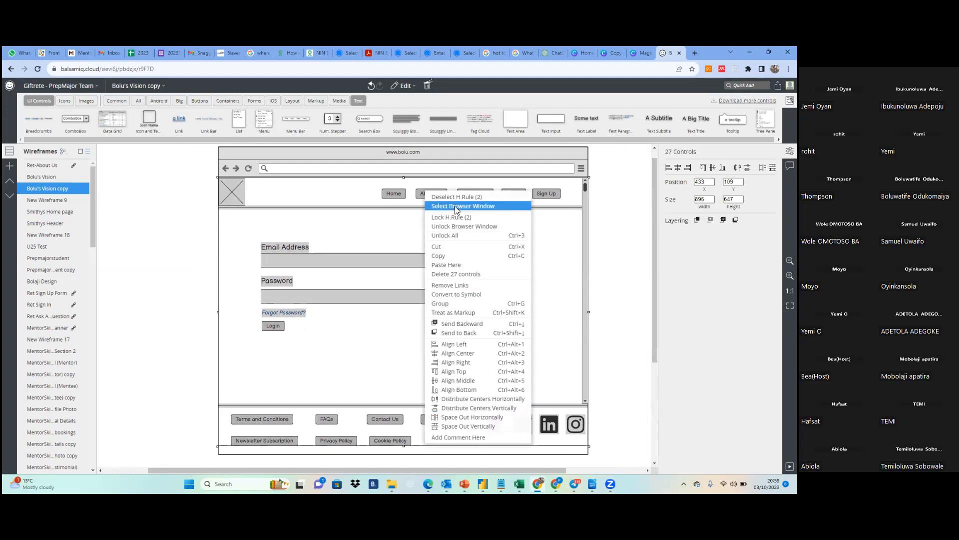
click(454, 304)
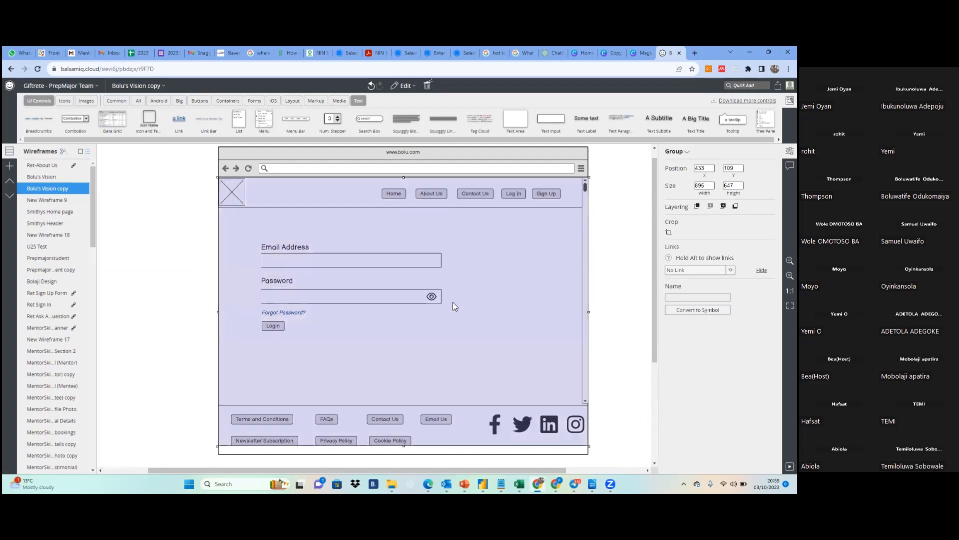
right_click(453, 302)
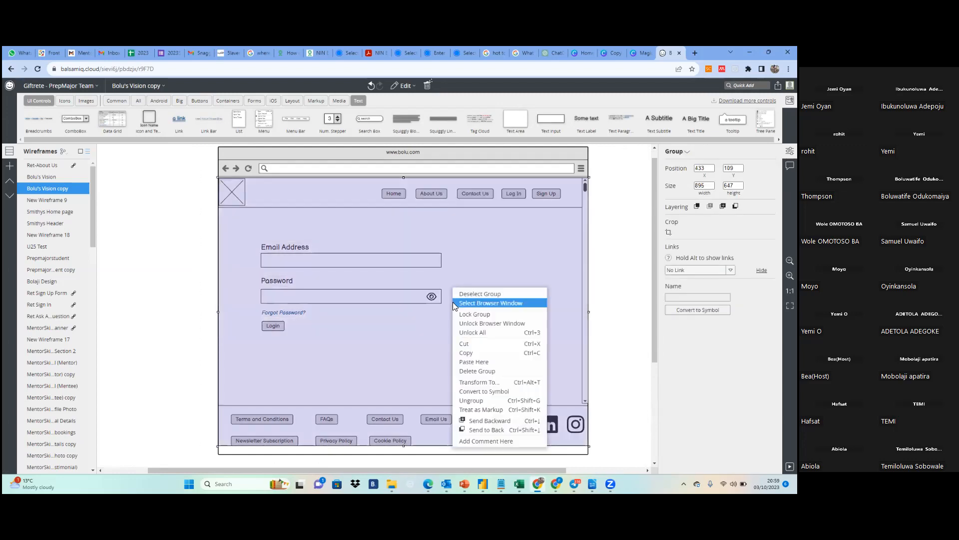
click(477, 316)
Test the lock by trying to select and move the login page's browser window and content
click(279, 156)
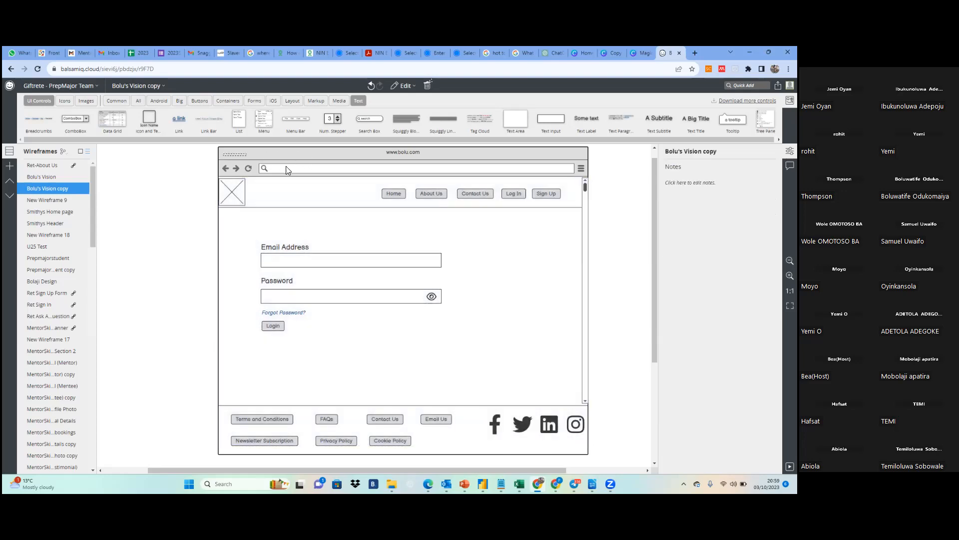
drag(204, 146, 608, 466)
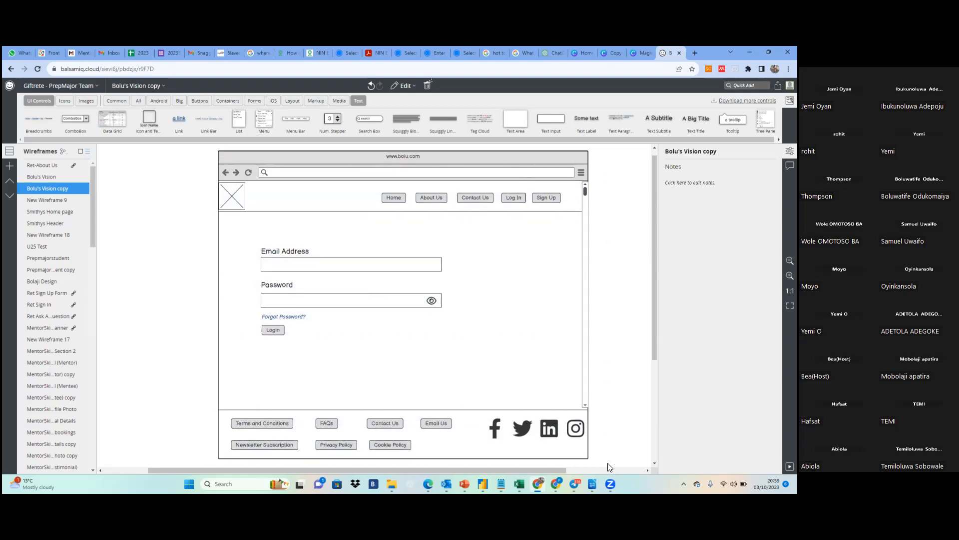
drag(414, 358, 561, 366)
Return to the home page wireframe, test selecting its locked Log In button, and unlock the group
click(34, 177)
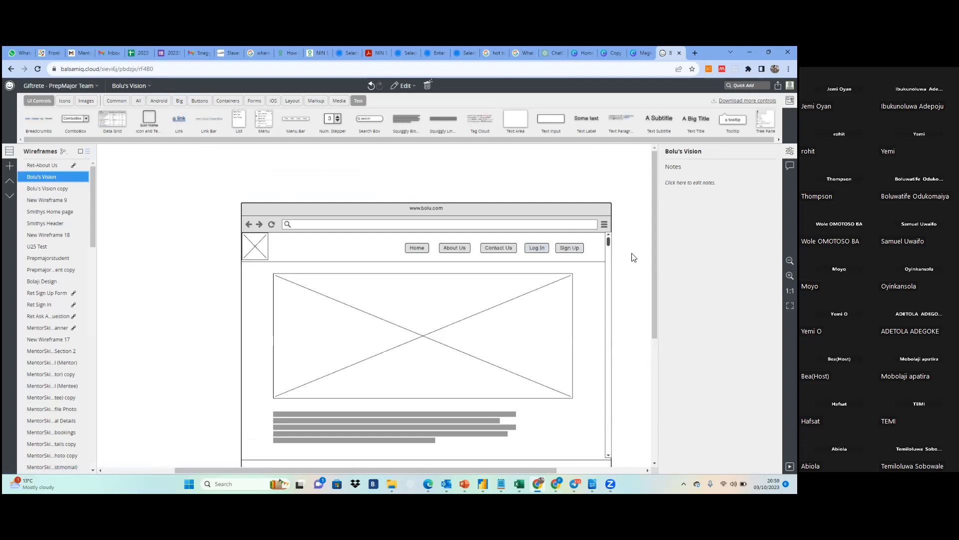
scroll(425, 305, down, 2)
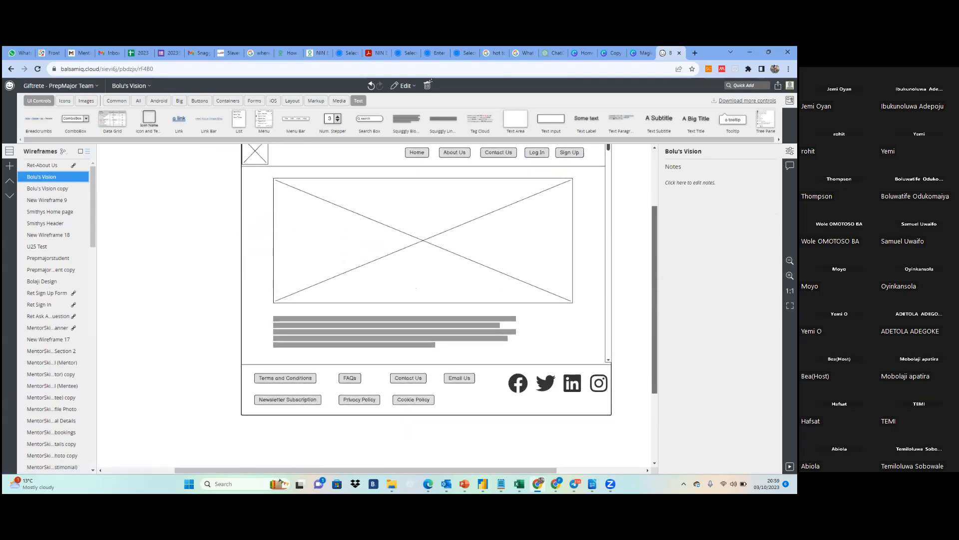
scroll(424, 305, up, 1)
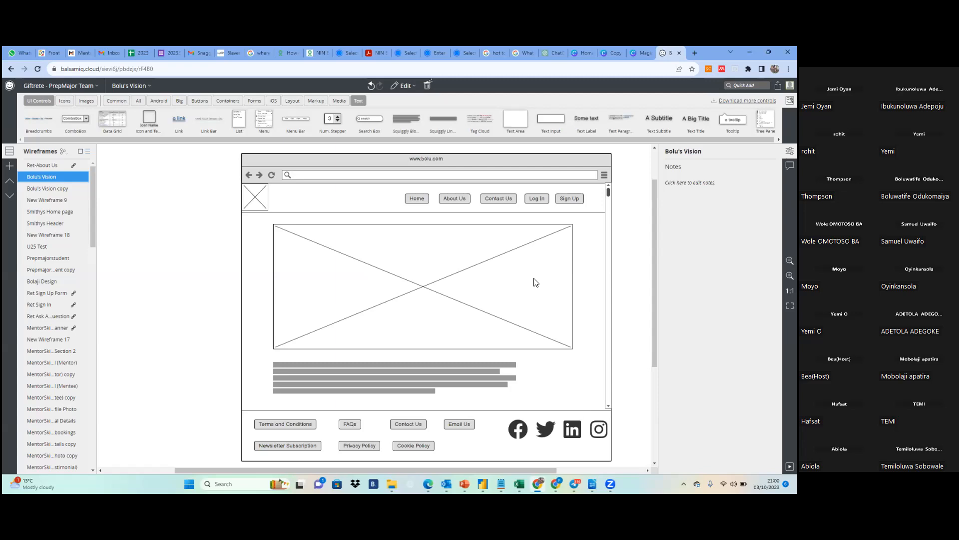
click(536, 199)
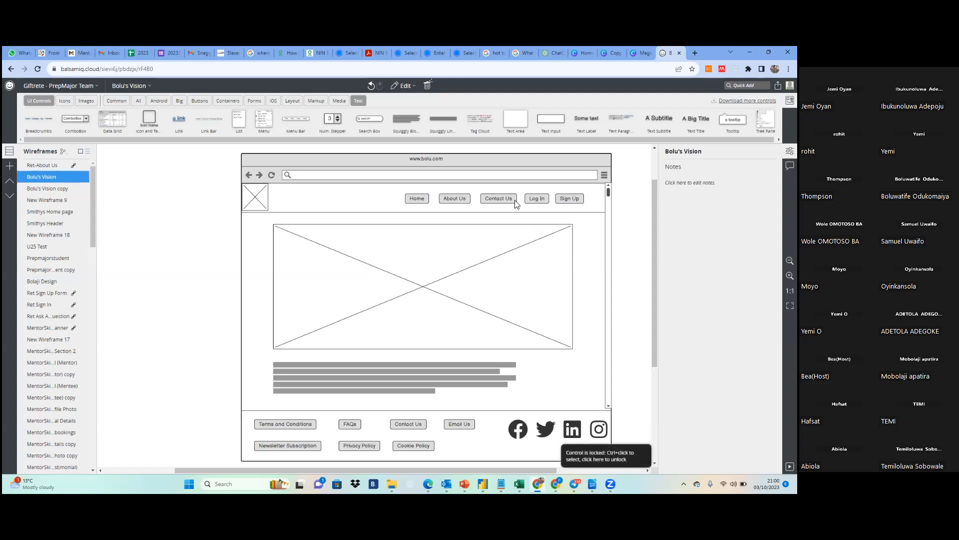
right_click(421, 203)
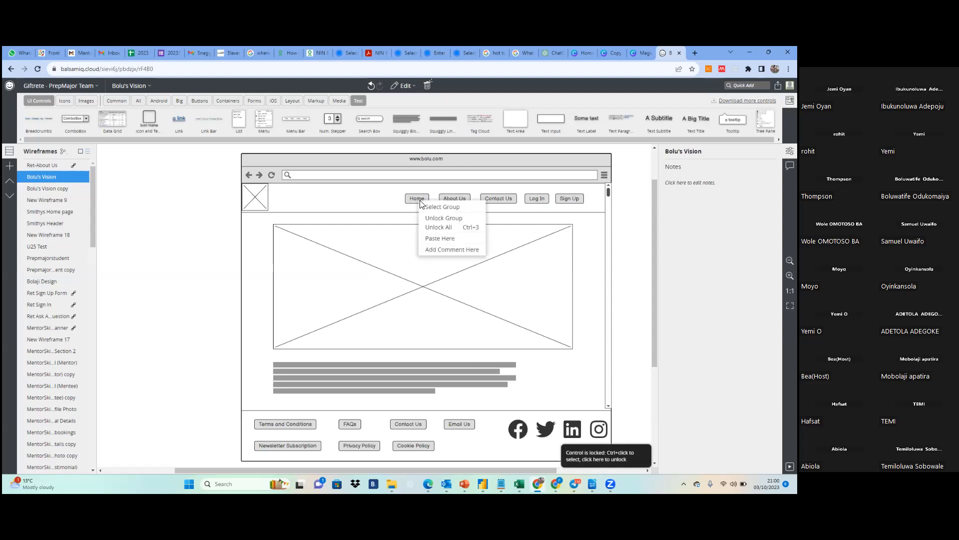
click(445, 217)
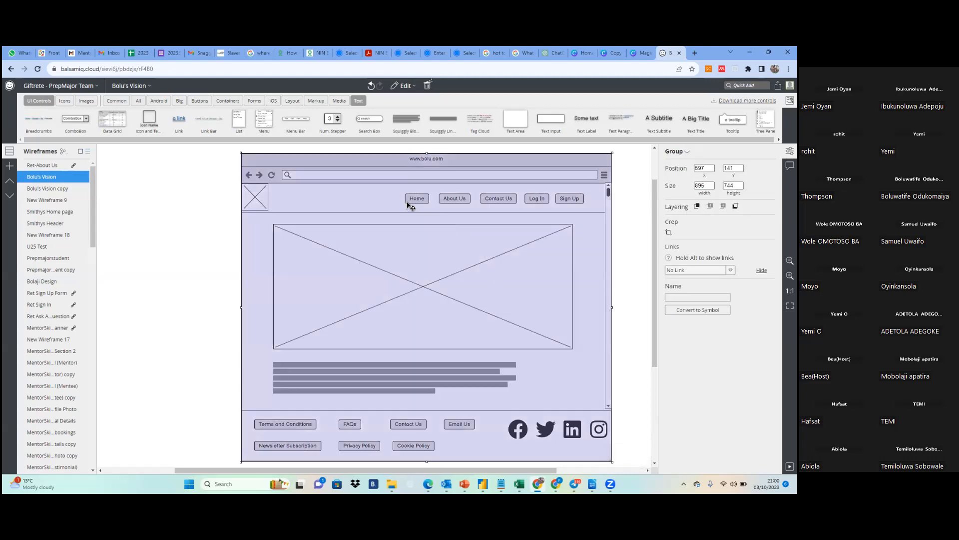
Ungroup the home page's outer group and its nested group, separating the browser window and all its individual controls
click(631, 220)
click(417, 205)
right_click(417, 203)
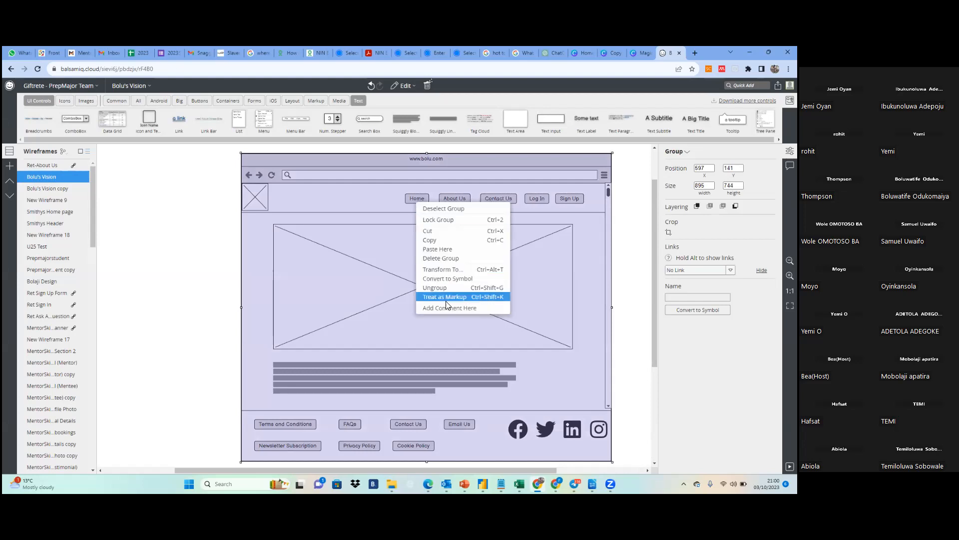
click(435, 288)
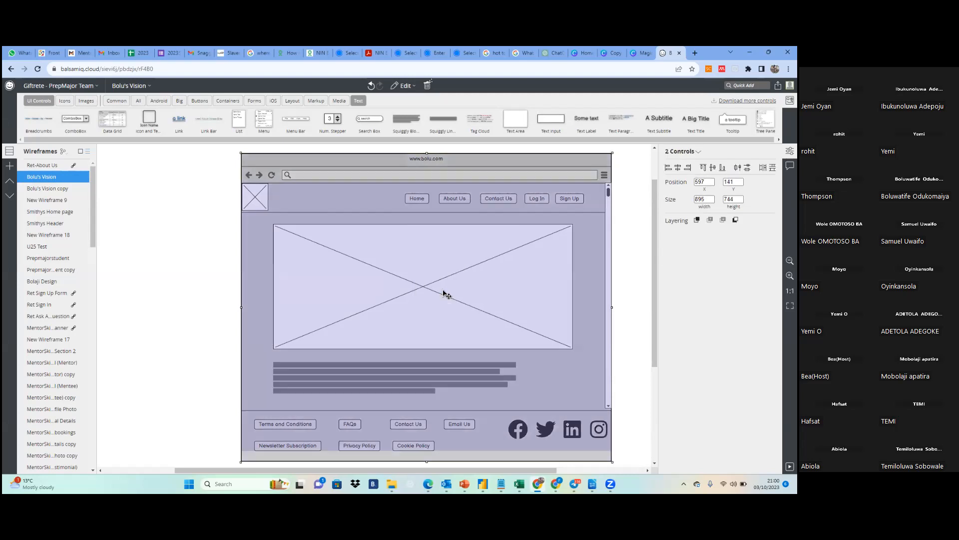
right_click(362, 219)
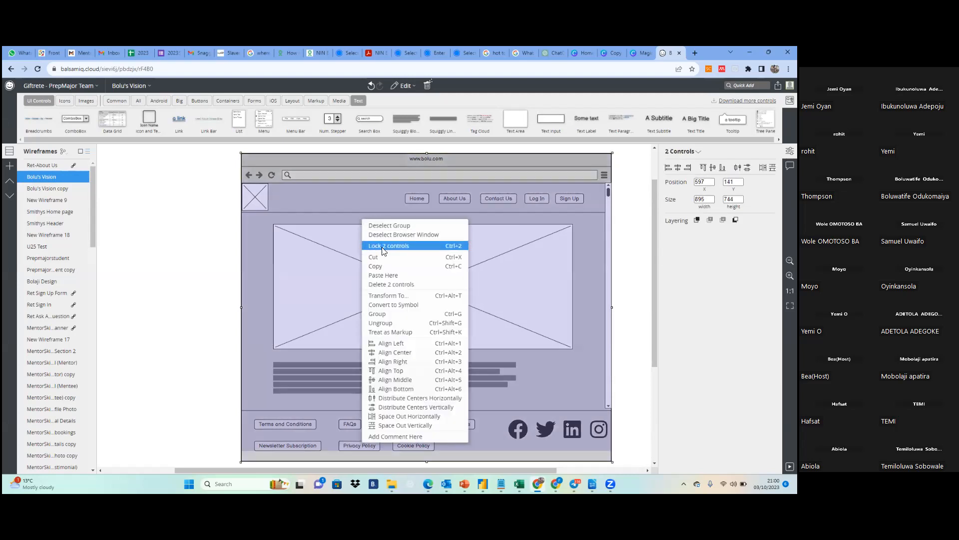
click(390, 323)
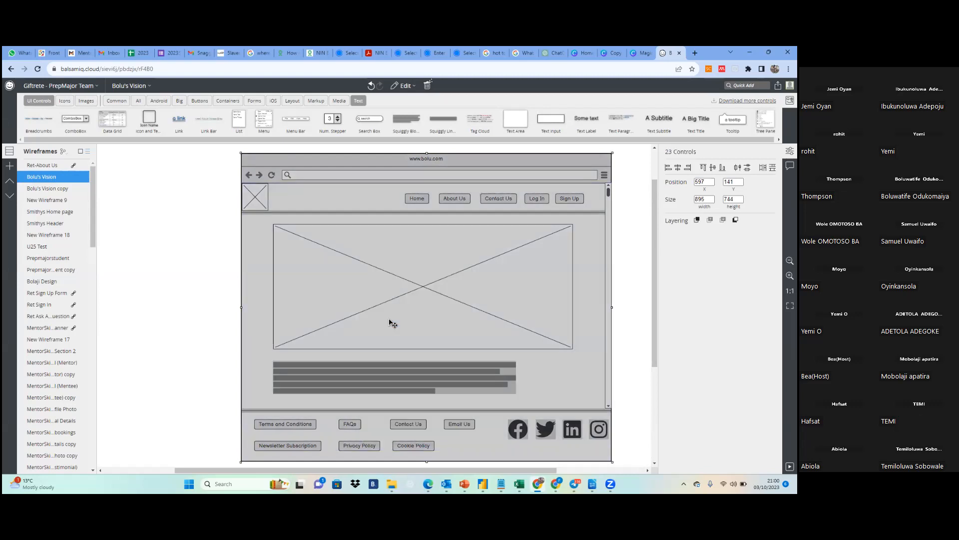
Clear the selection and test selecting the Home and Log In header buttons individually
click(627, 265)
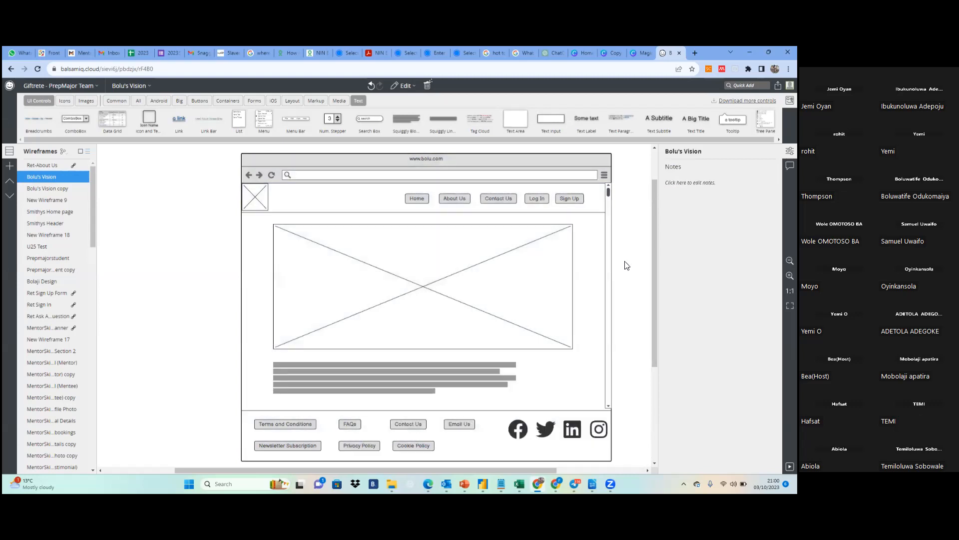
click(424, 200)
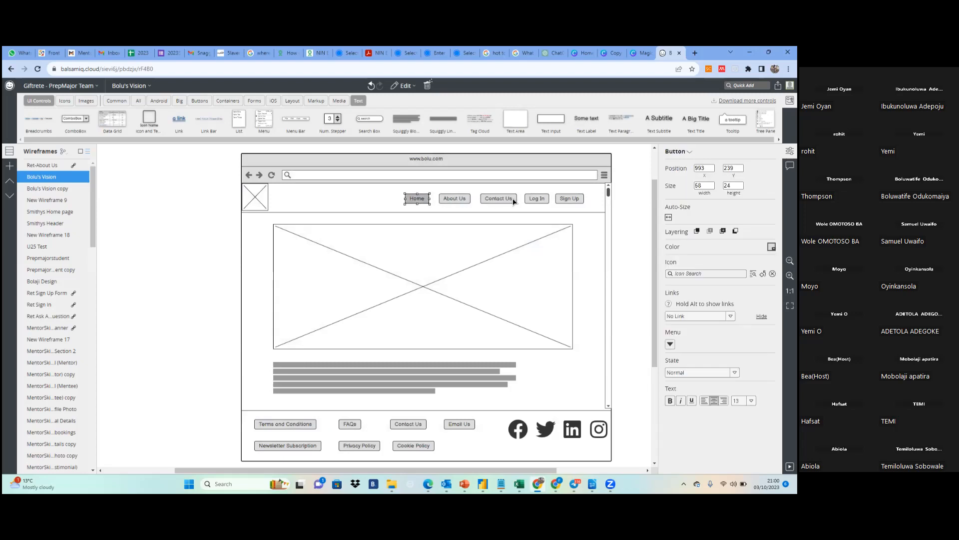
click(538, 199)
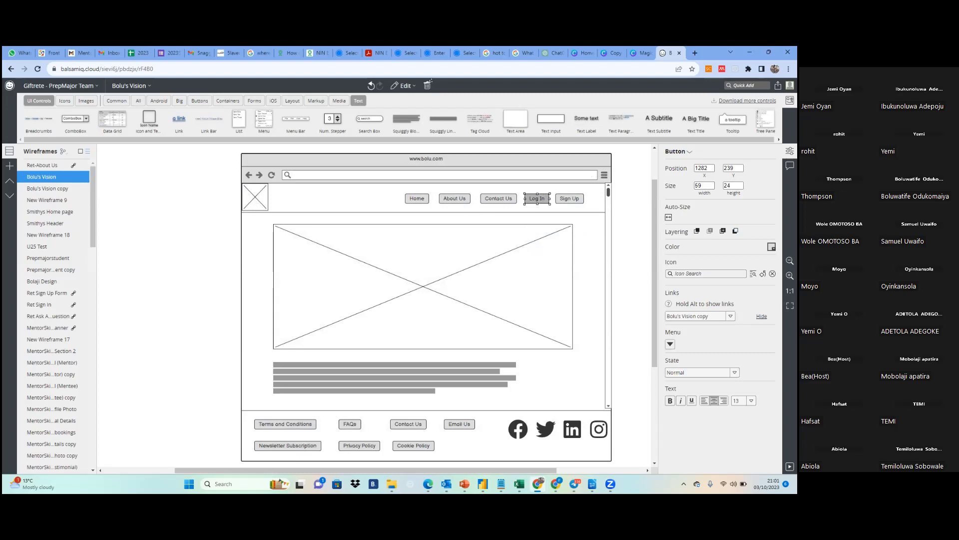
Examine the available link targets for the Log In button in the home page header
click(730, 316)
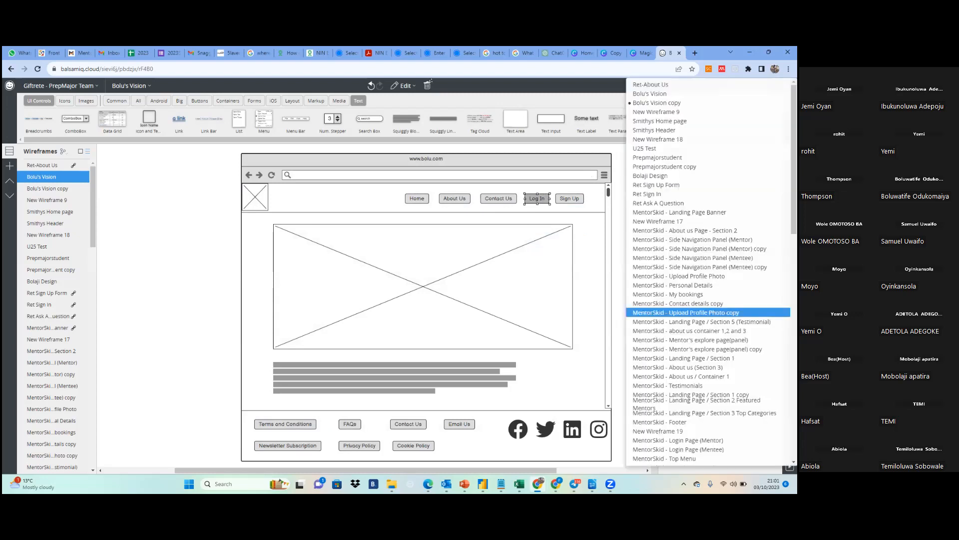
click(619, 316)
click(618, 315)
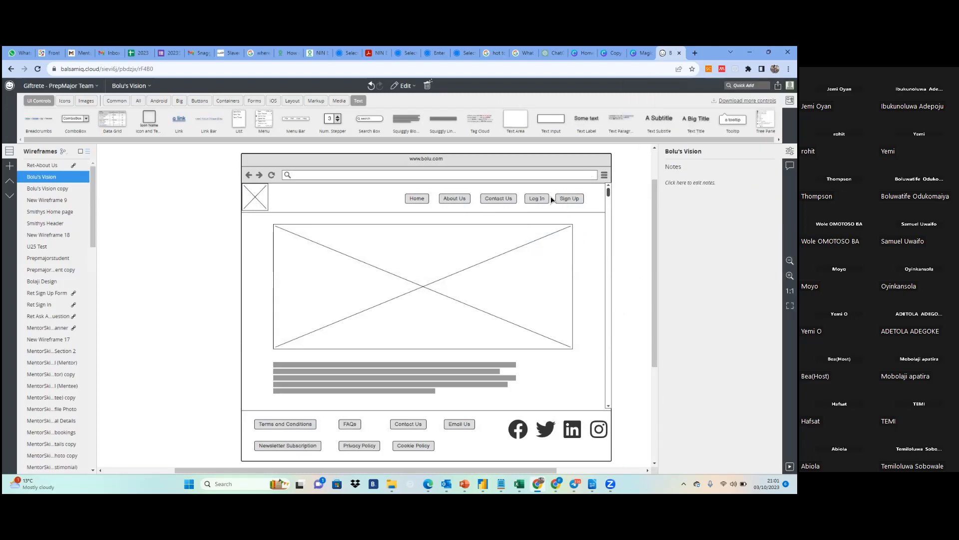
click(537, 199)
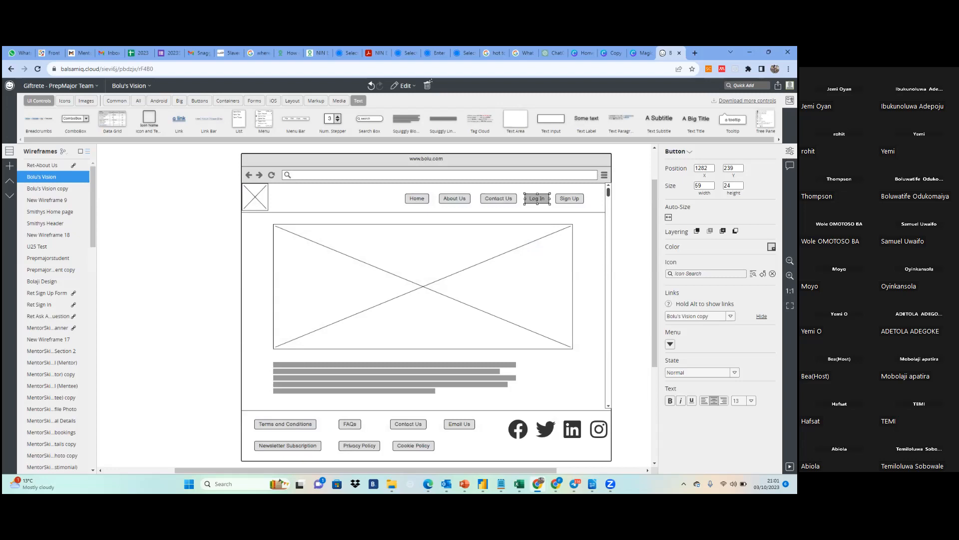
click(730, 316)
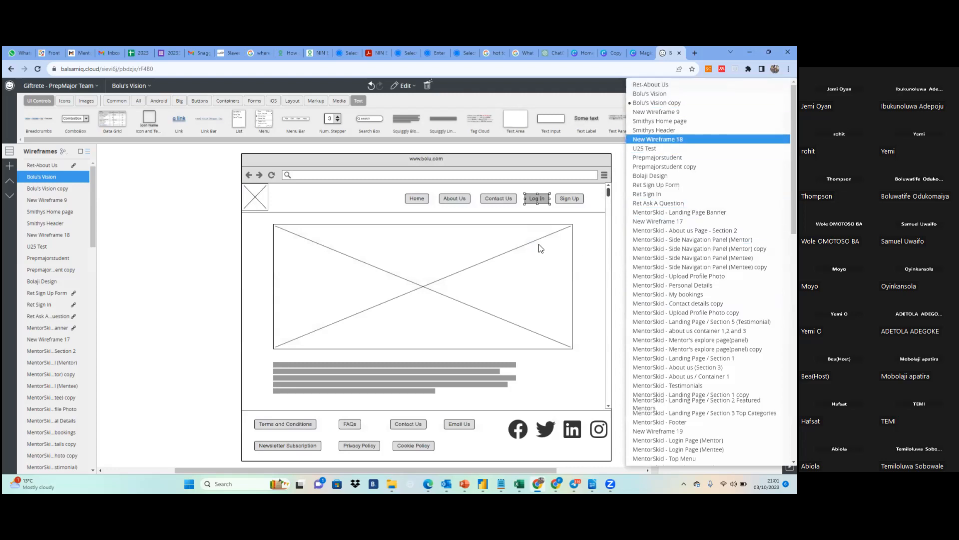
click(597, 256)
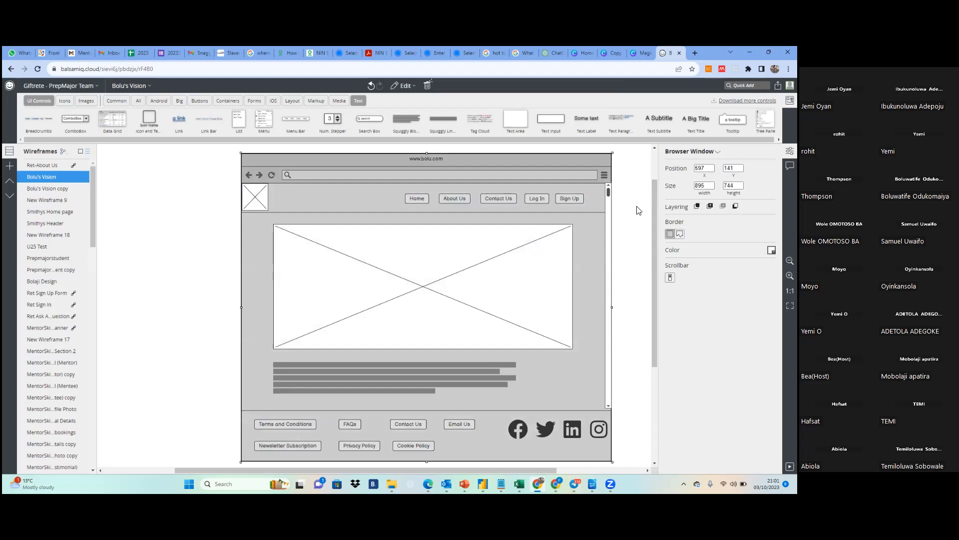
click(541, 199)
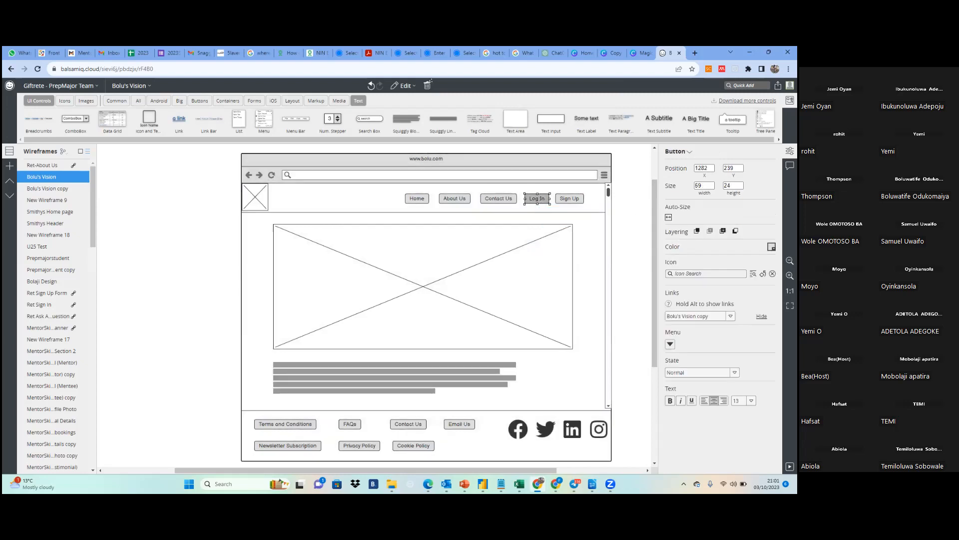
click(731, 316)
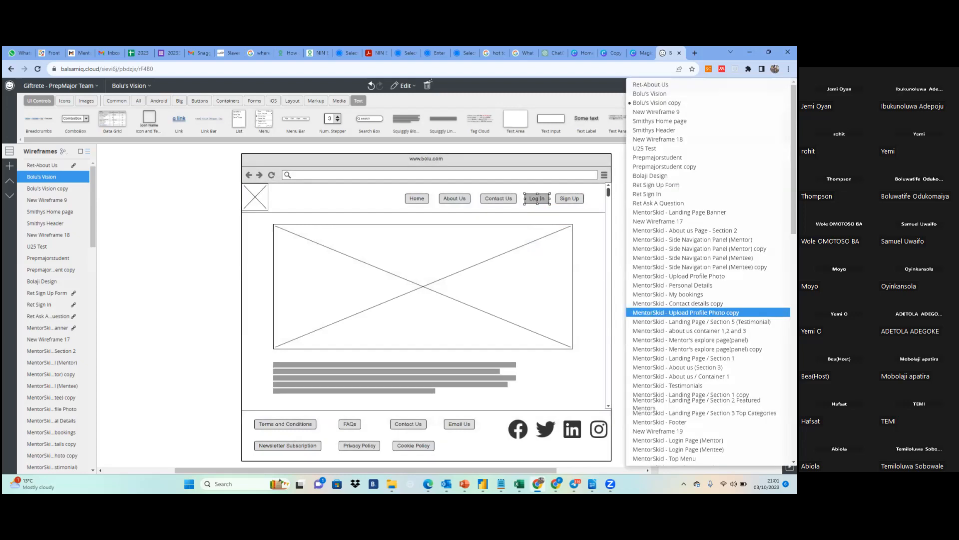
click(583, 269)
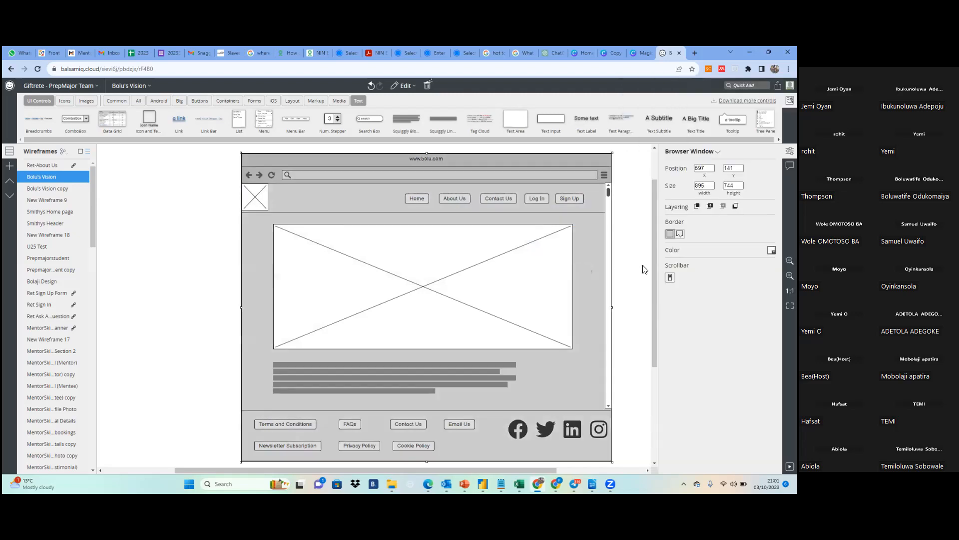
Try linking the home page's Log In button to Bolu's Vision, and restore its link to Bolu's Vision copy
click(538, 199)
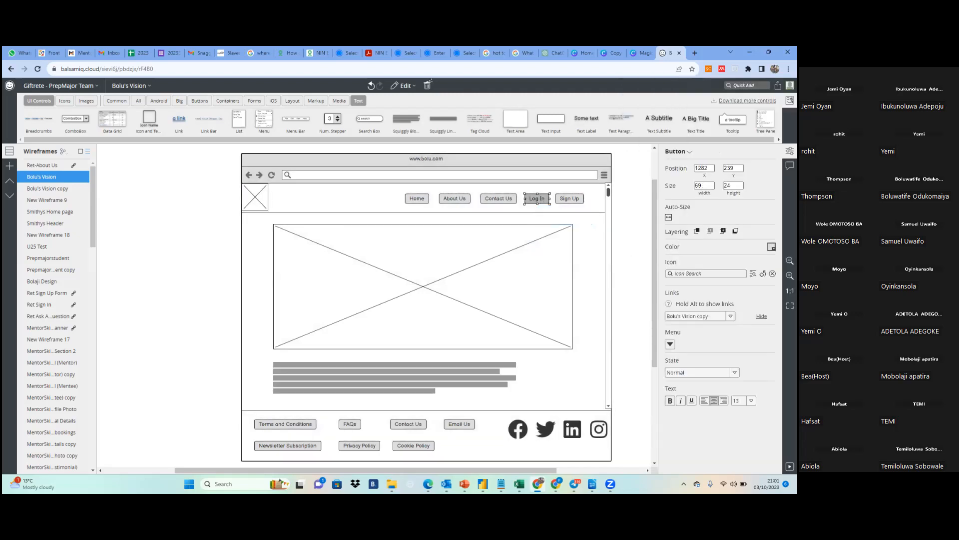
click(731, 316)
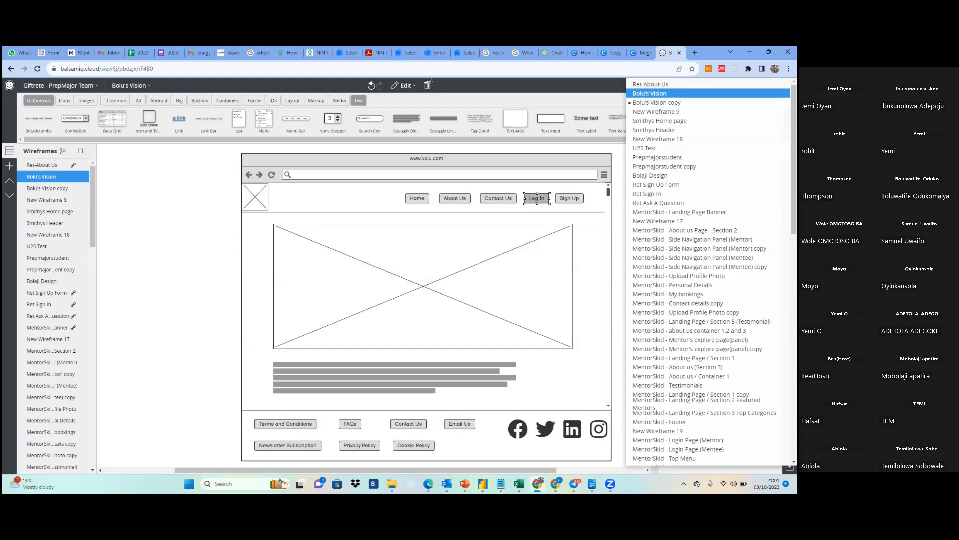
key(Return)
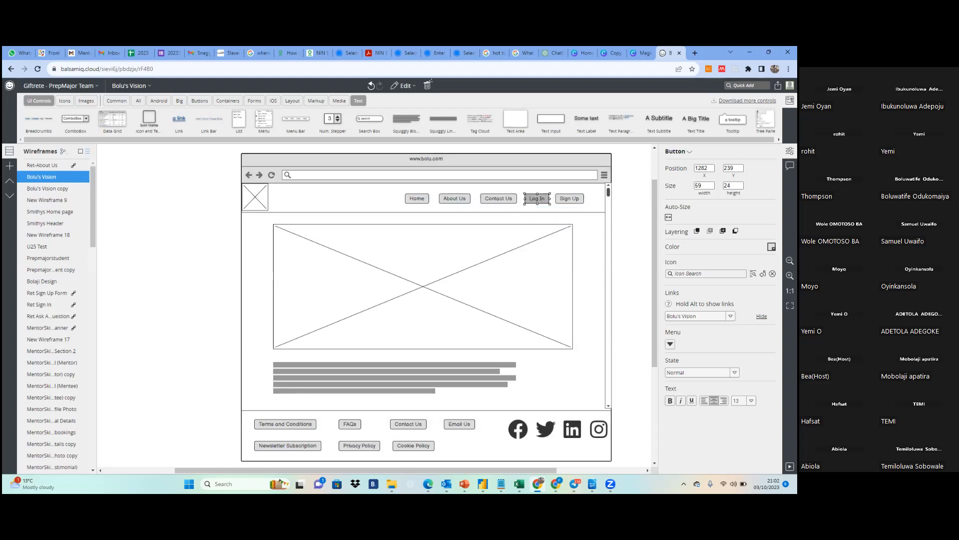
click(731, 315)
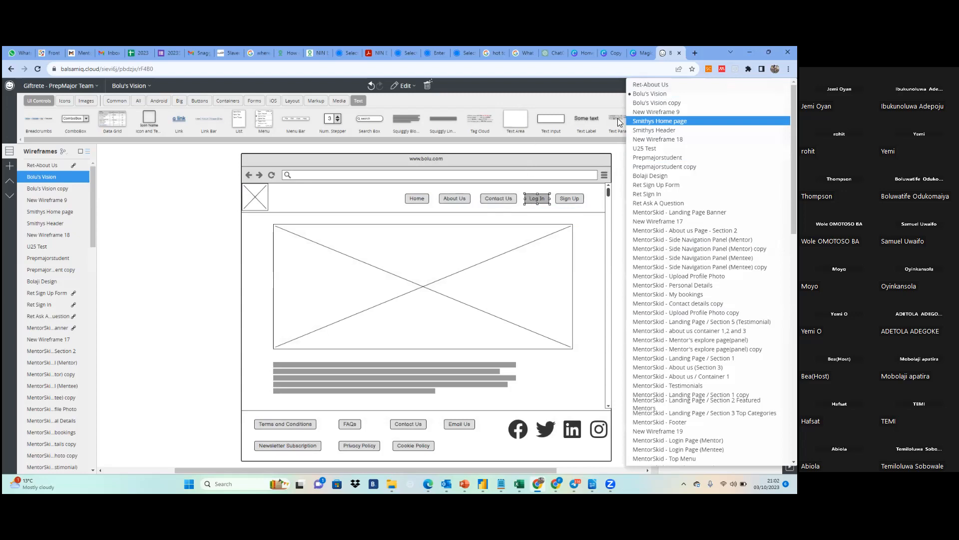
click(645, 105)
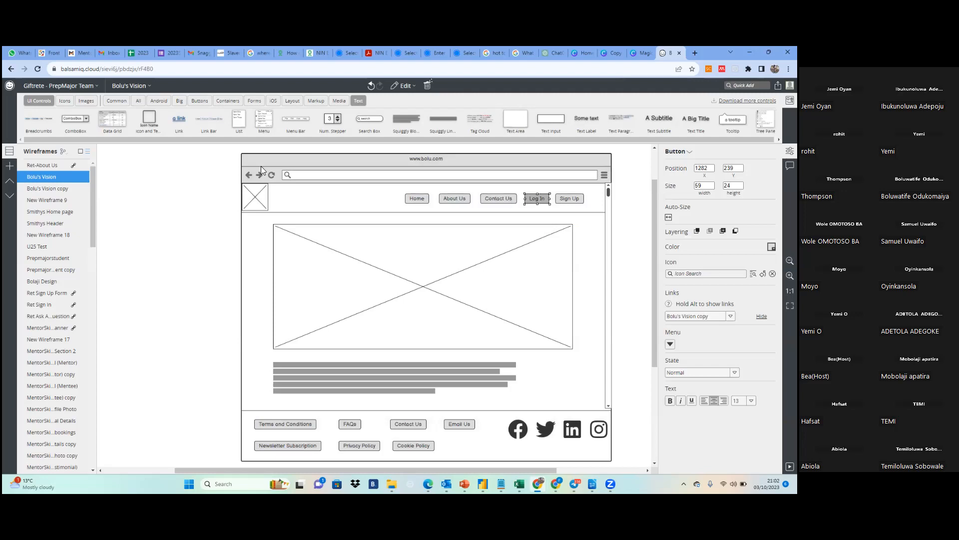
On the Bolu's Vision copy wireframe, unlock the group holding the login page controls and ungroup it
click(42, 189)
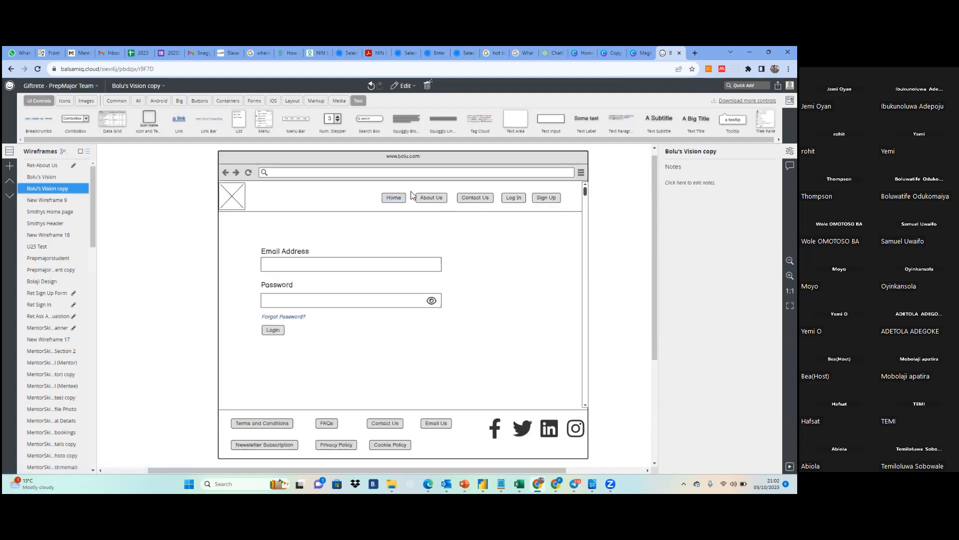
click(392, 197)
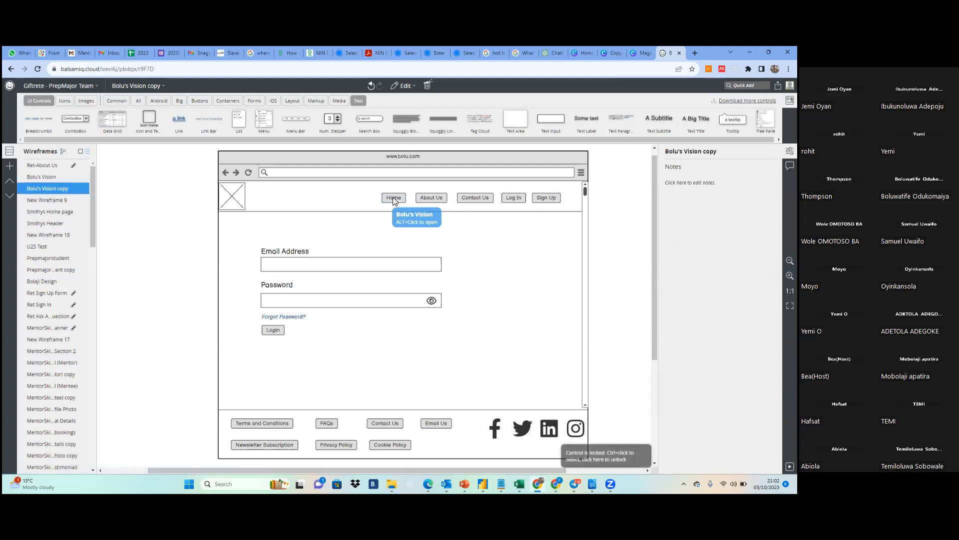
right_click(393, 197)
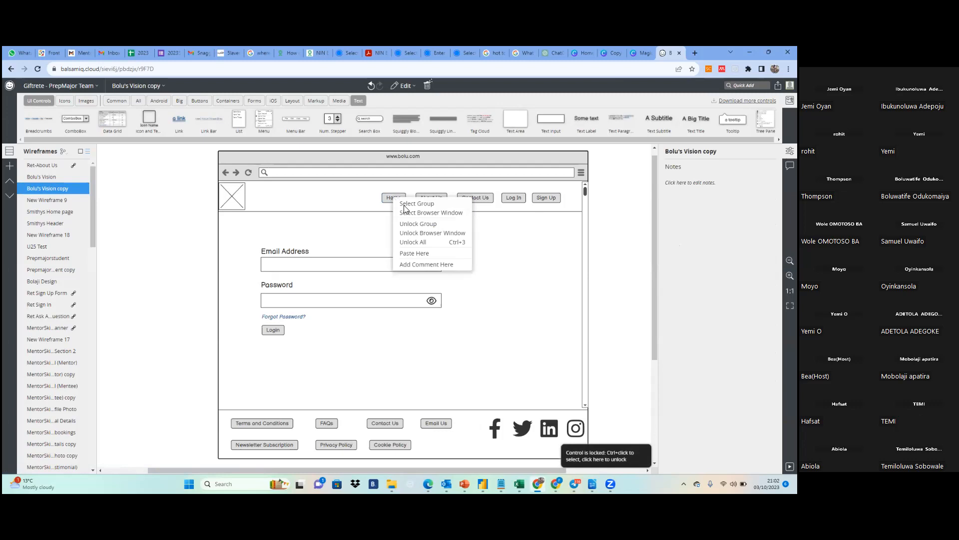
click(422, 224)
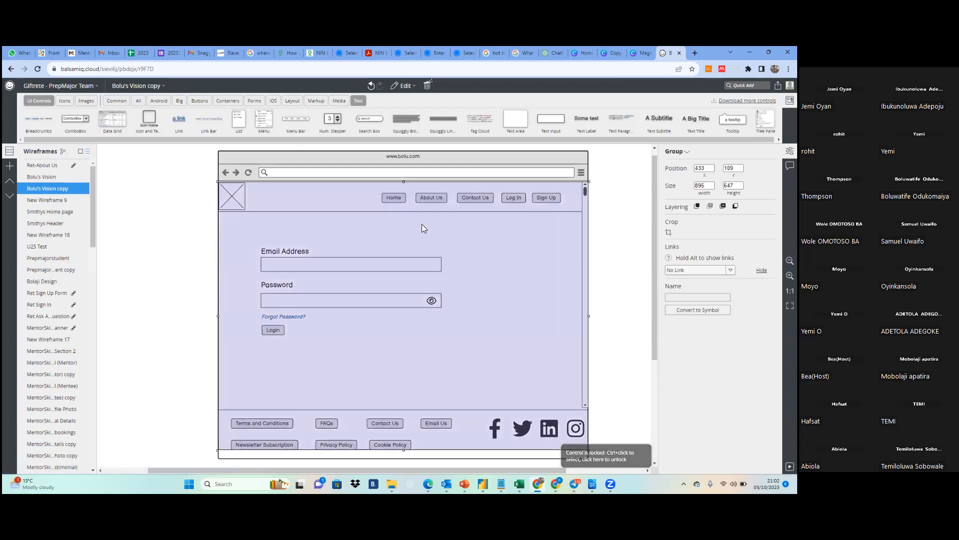
right_click(422, 224)
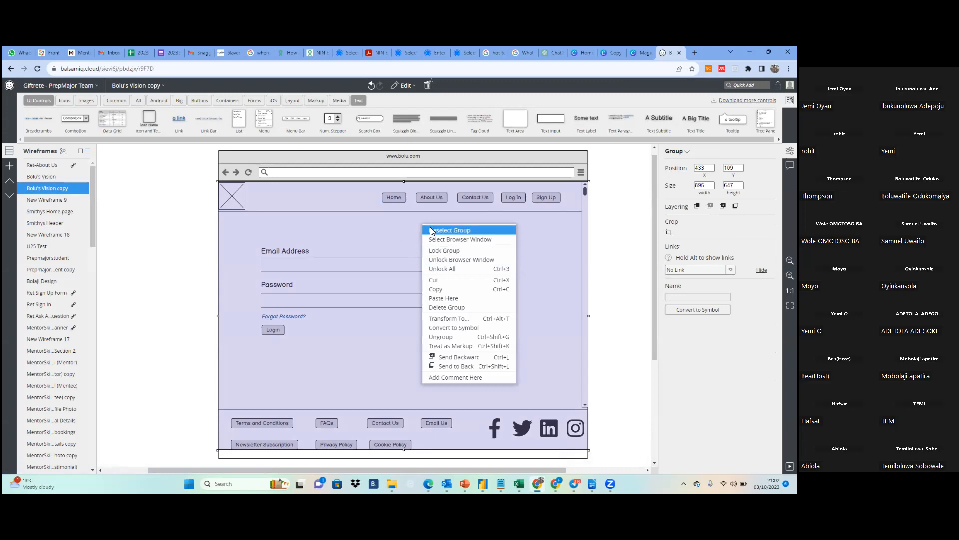
click(434, 341)
click(482, 308)
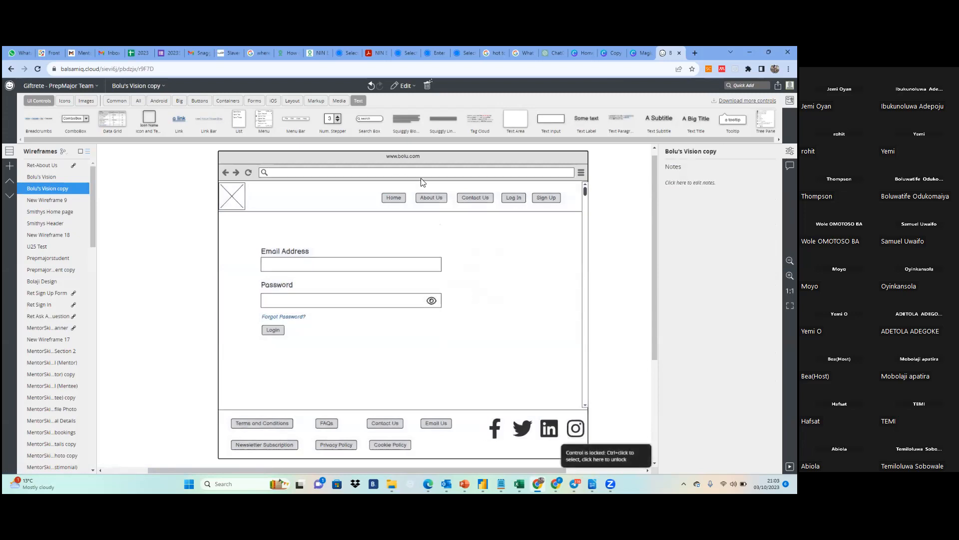
Set the link of the login page's Home button to the Bolu's Vision wireframe and clear the selection
click(395, 200)
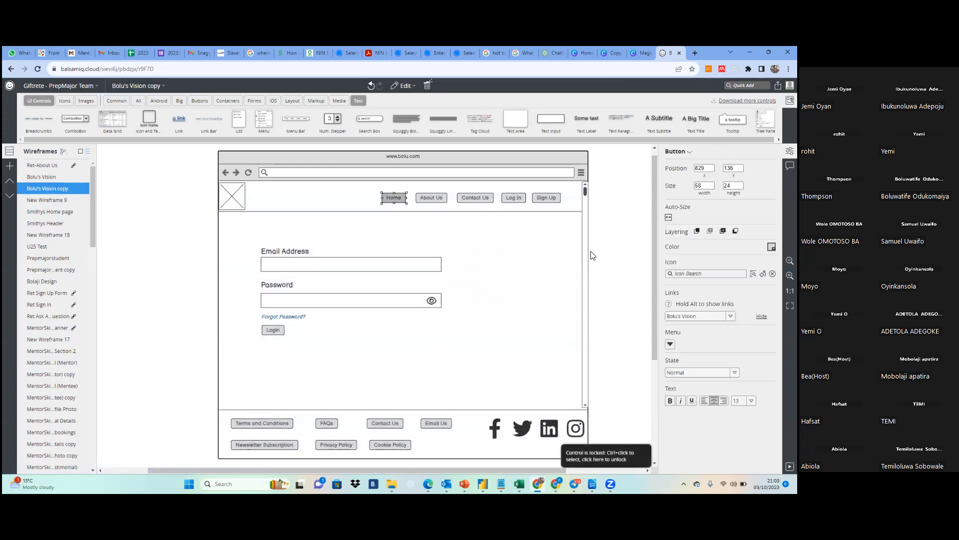
click(730, 316)
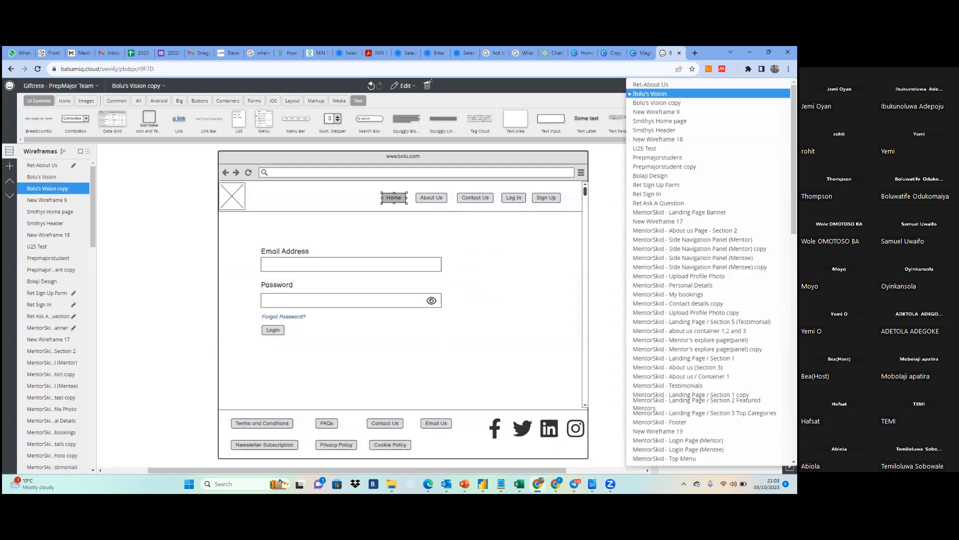
key(Return)
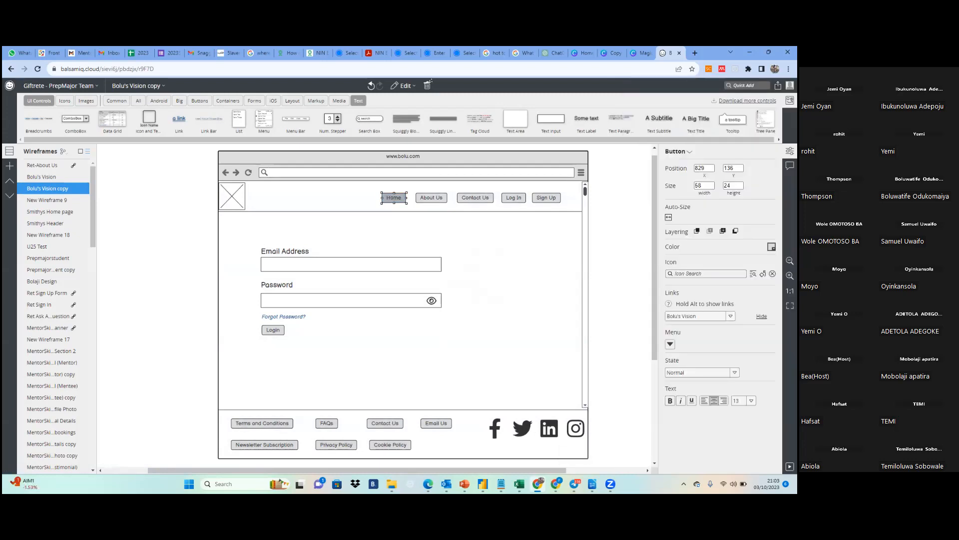
mouse_move(394, 197)
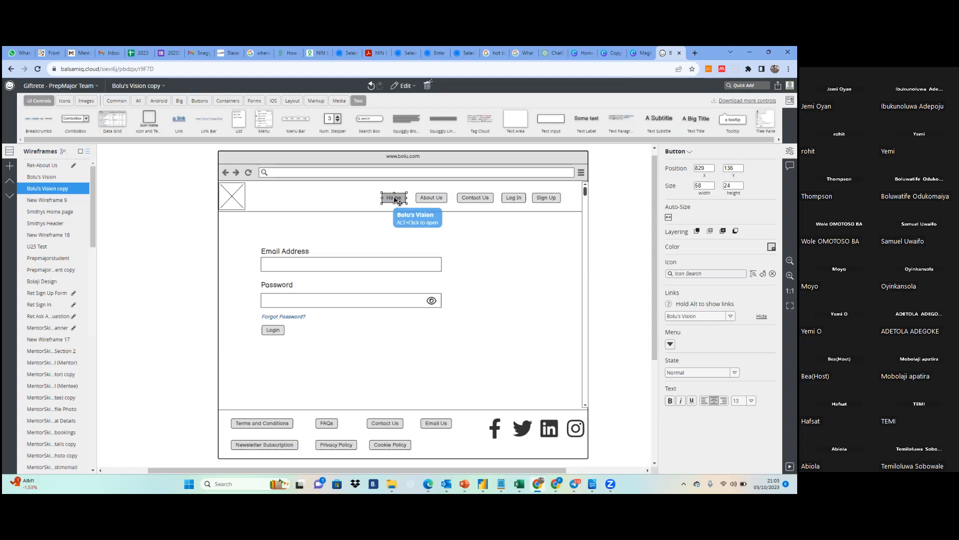
double_click(394, 199)
click(427, 239)
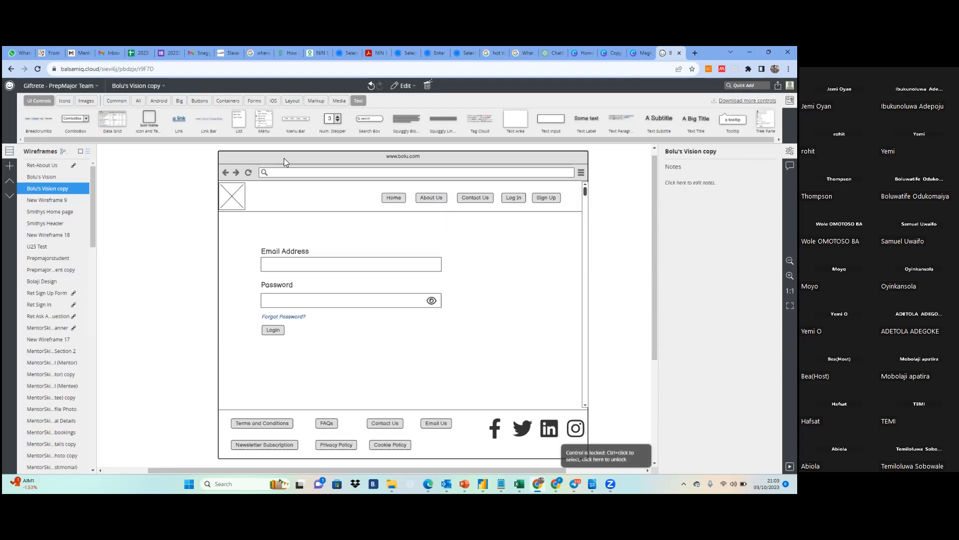
Present the Bolu's Vision wireframe full screen, test its Log In link and the login page's Home link, and exit the presentation
click(46, 177)
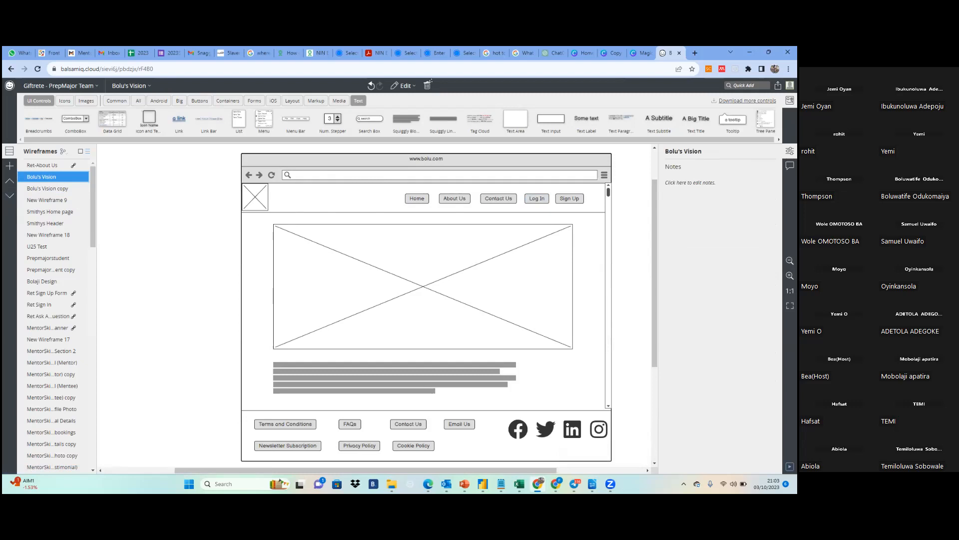
click(790, 466)
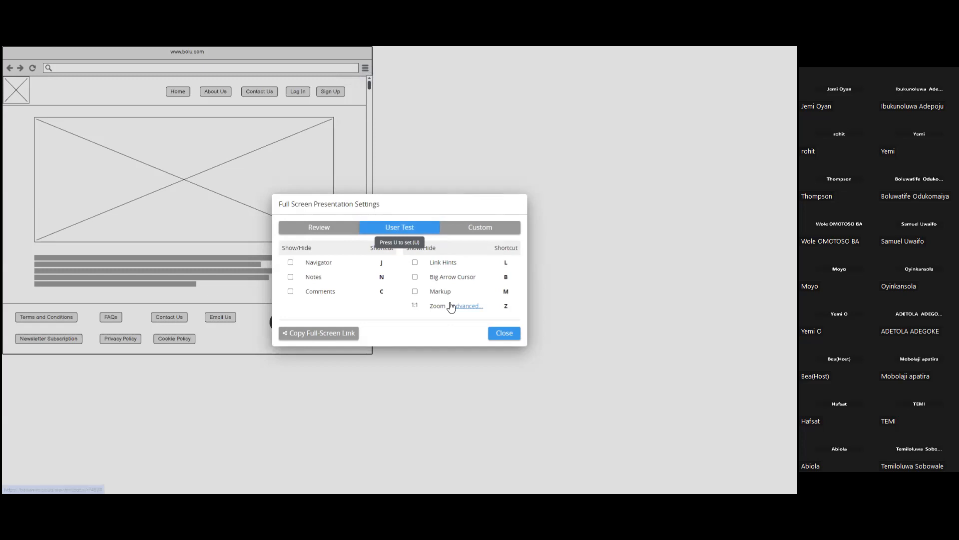
click(504, 333)
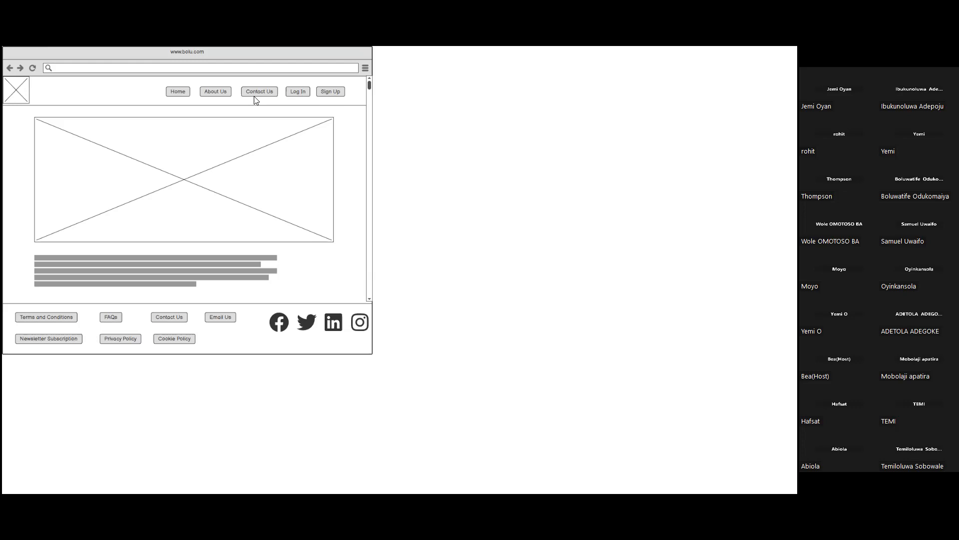
click(294, 92)
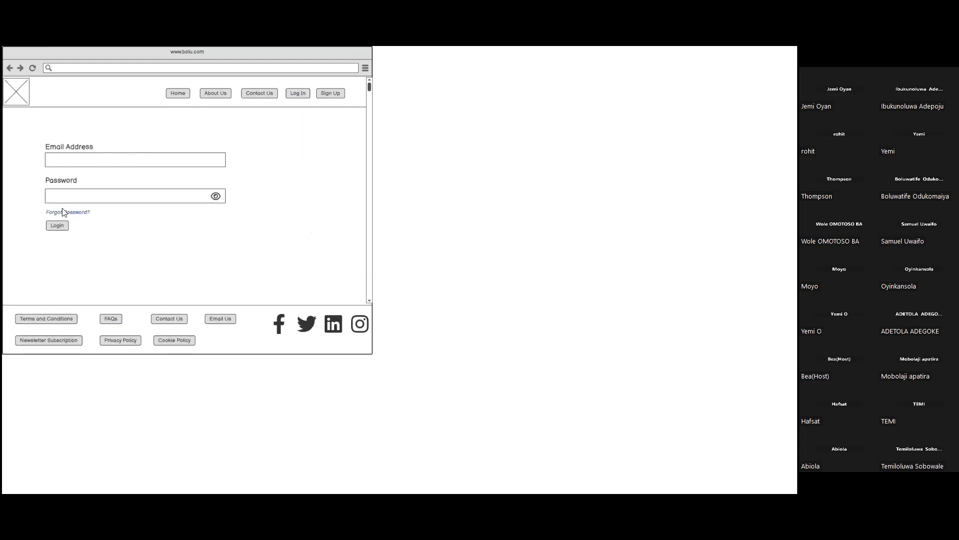
click(179, 96)
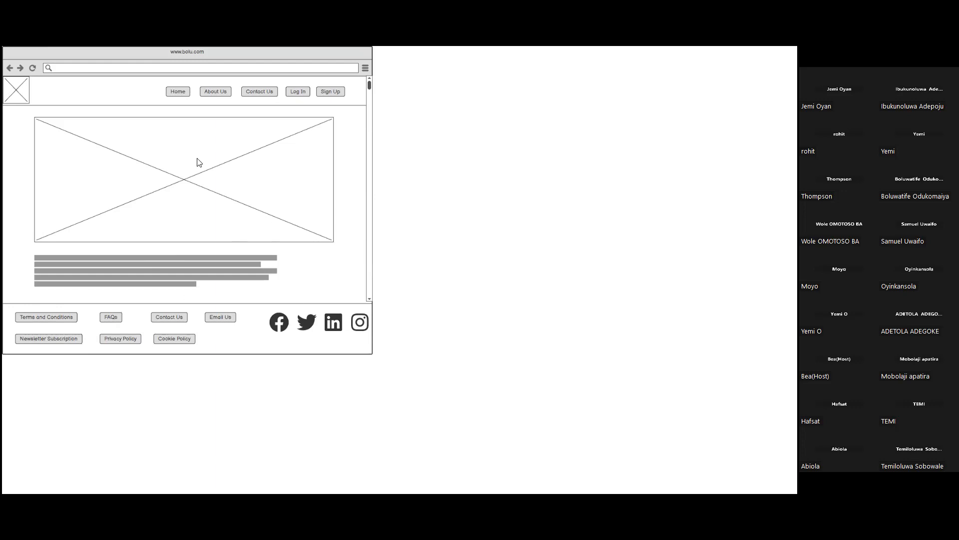
mouse_move(444, 50)
click(400, 76)
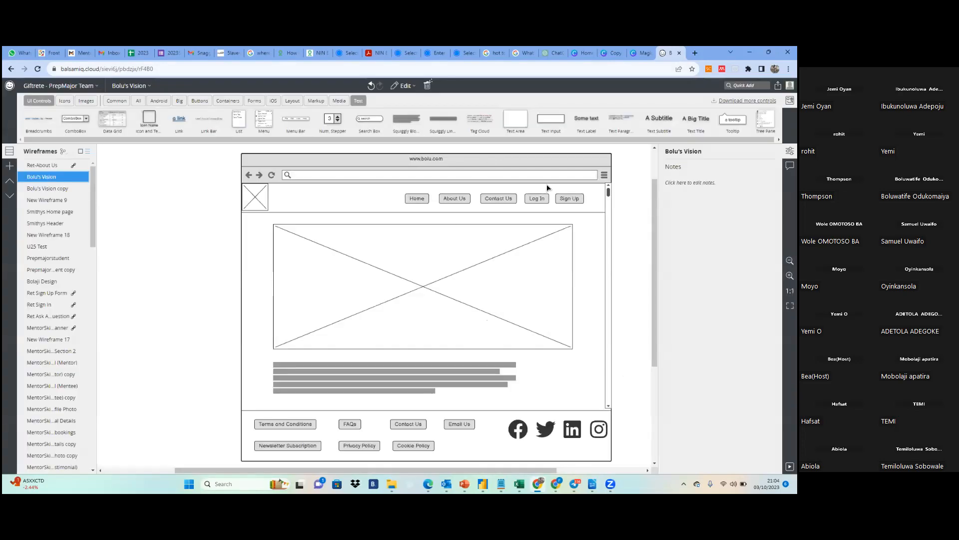
Compare the footer's Facebook icon on the Bolu's Vision and Bolu's Vision copy wireframes, and return to the home page
mouse_move(654, 335)
mouse_down()
mouse_move(655, 309)
mouse_move(654, 386)
mouse_move(654, 331)
mouse_up()
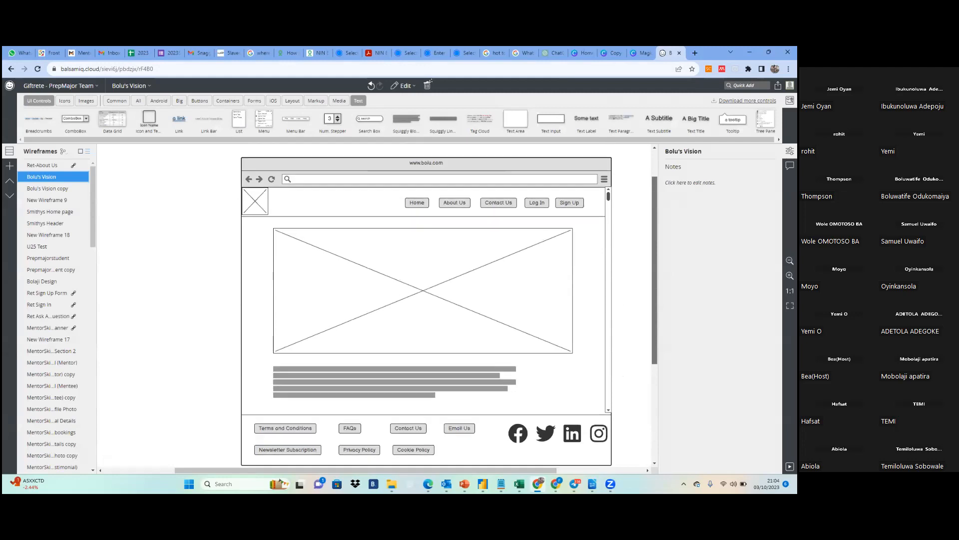
click(517, 436)
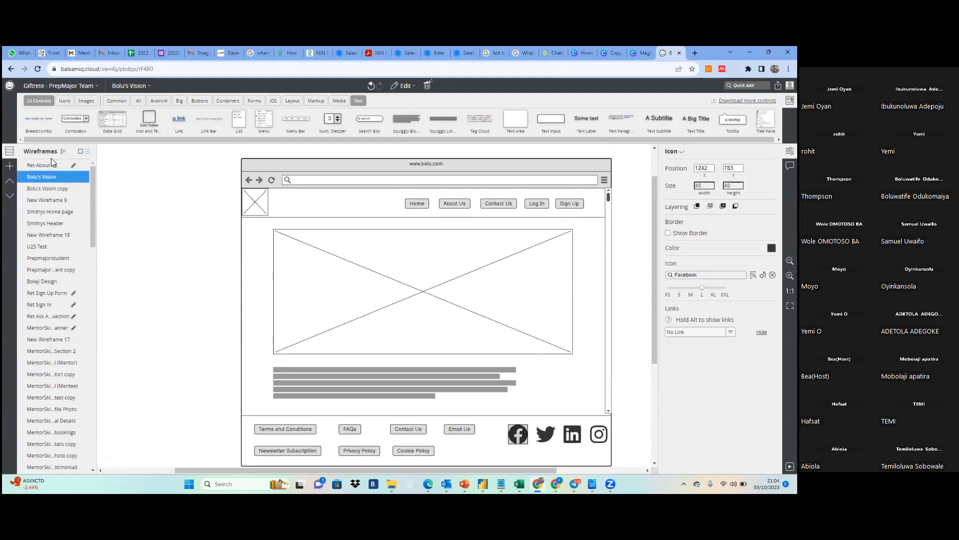
click(48, 189)
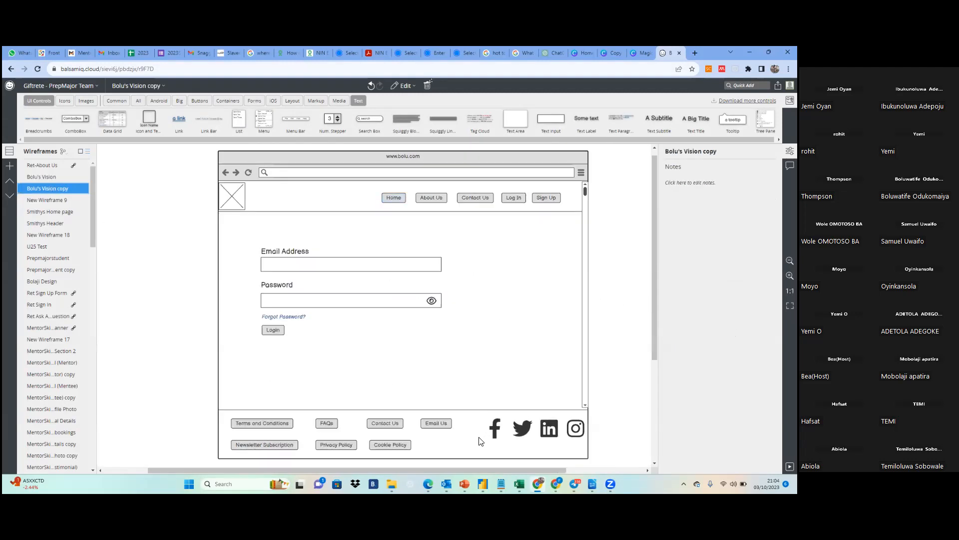
click(33, 175)
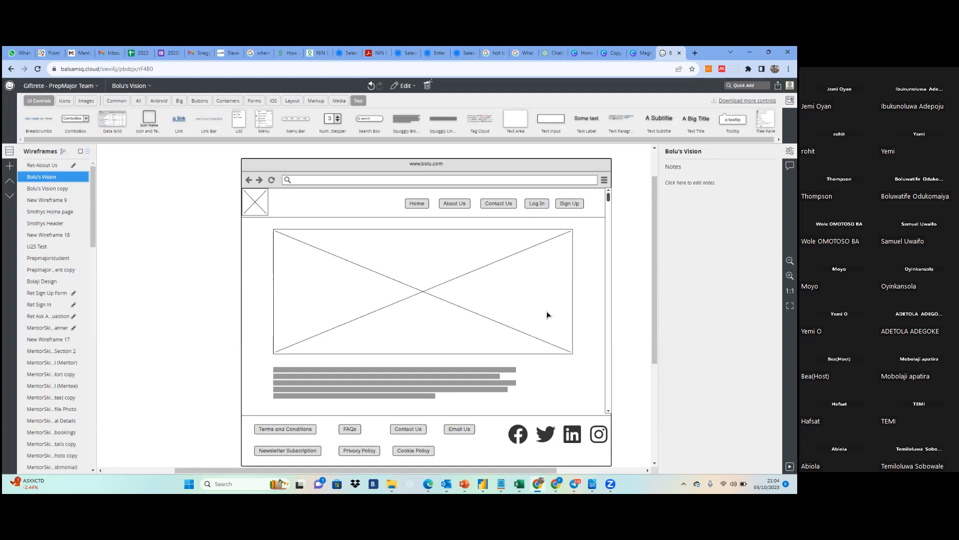
Inspect the home page's logo placeholder, main image placeholder and browser window individually, and clear the selection
click(252, 209)
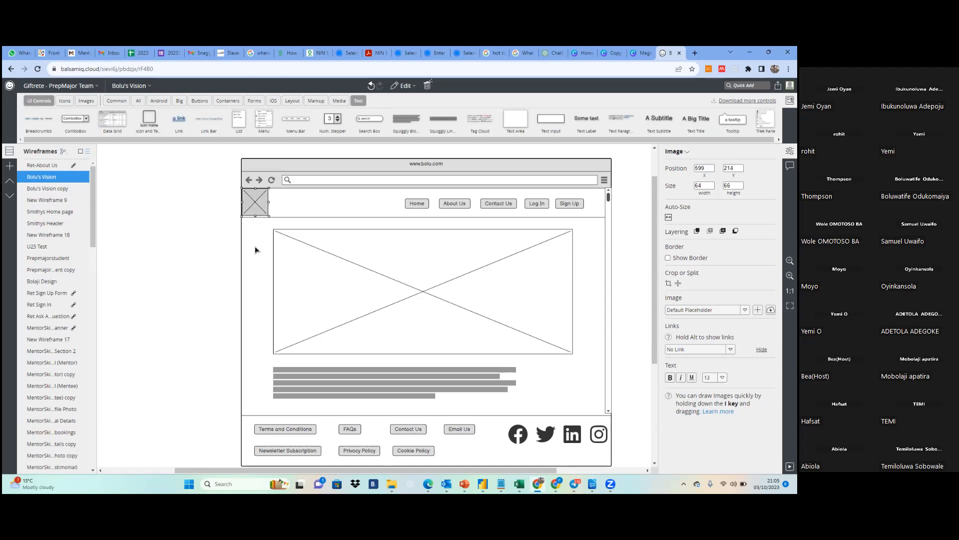
click(216, 257)
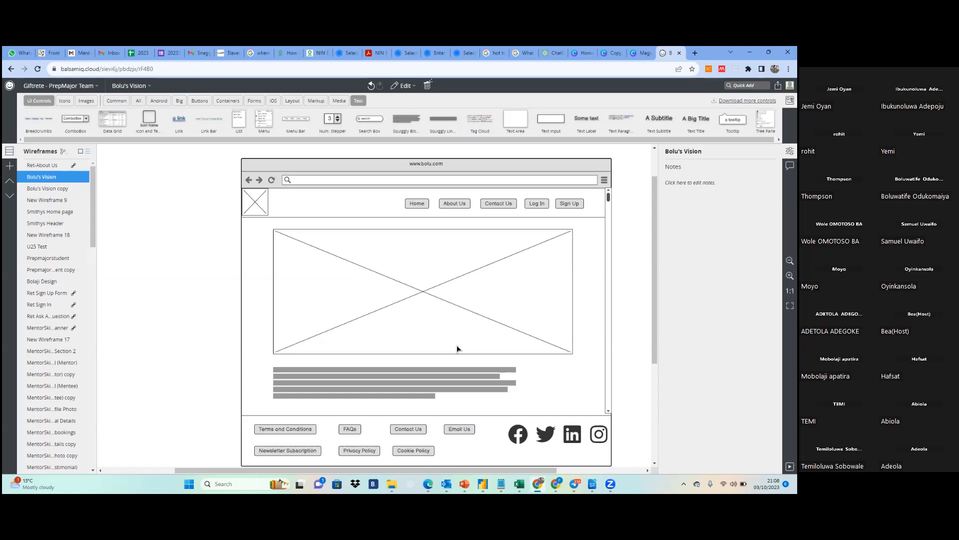
click(458, 349)
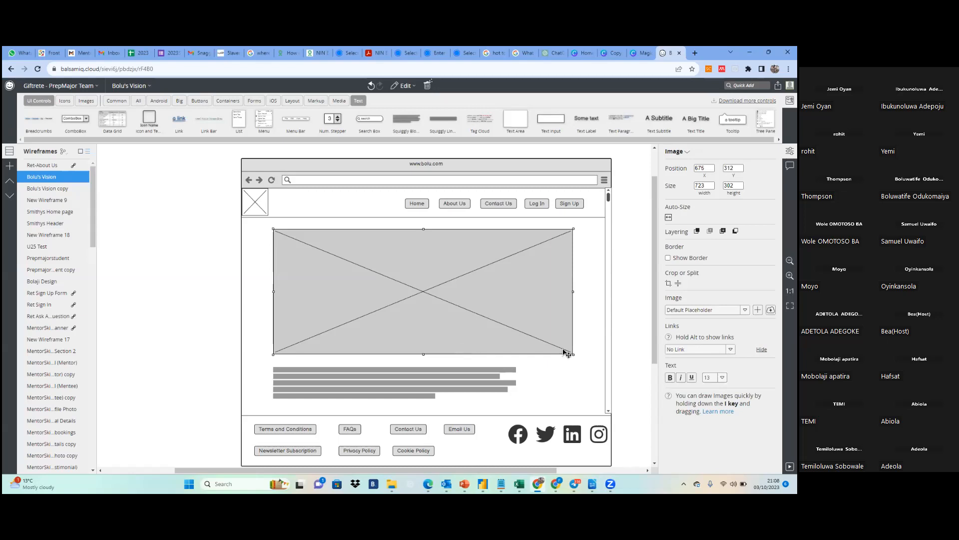
click(587, 364)
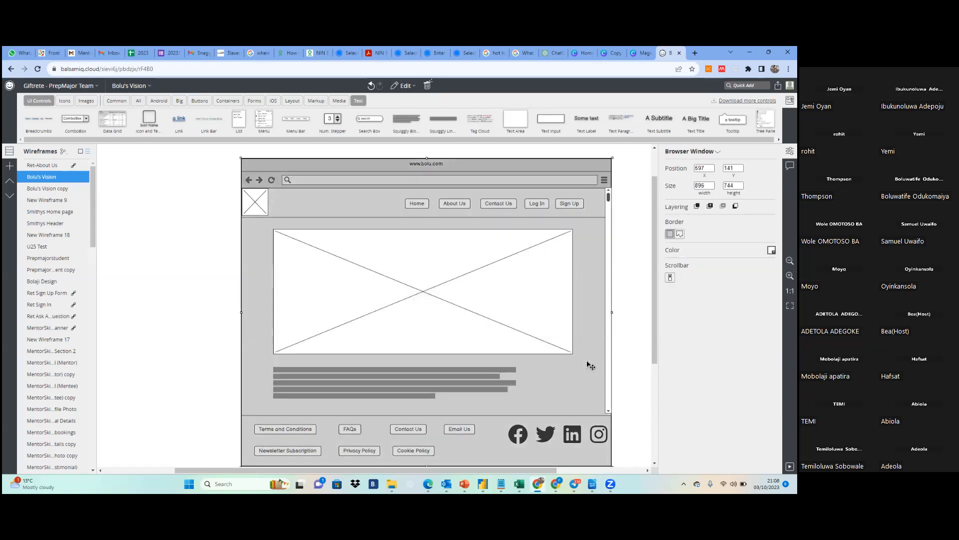
click(641, 361)
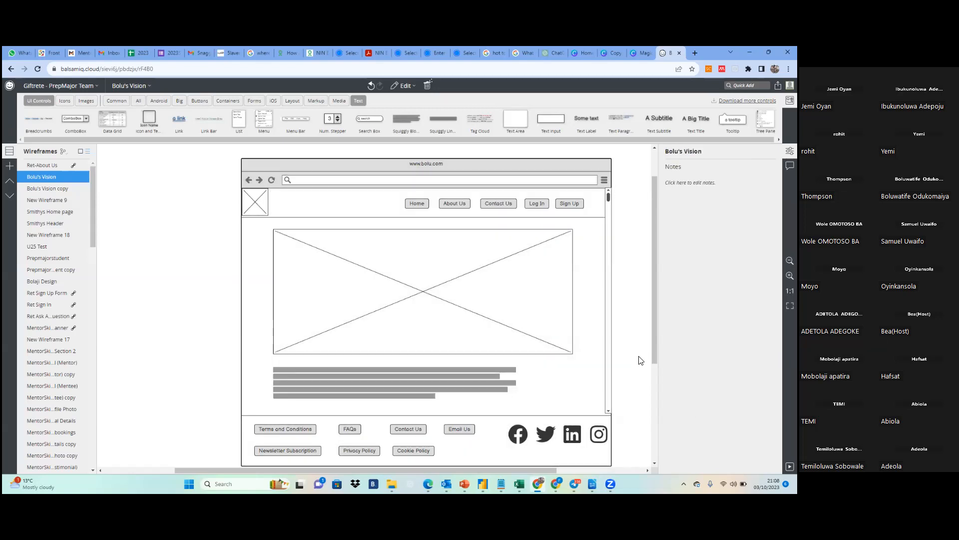